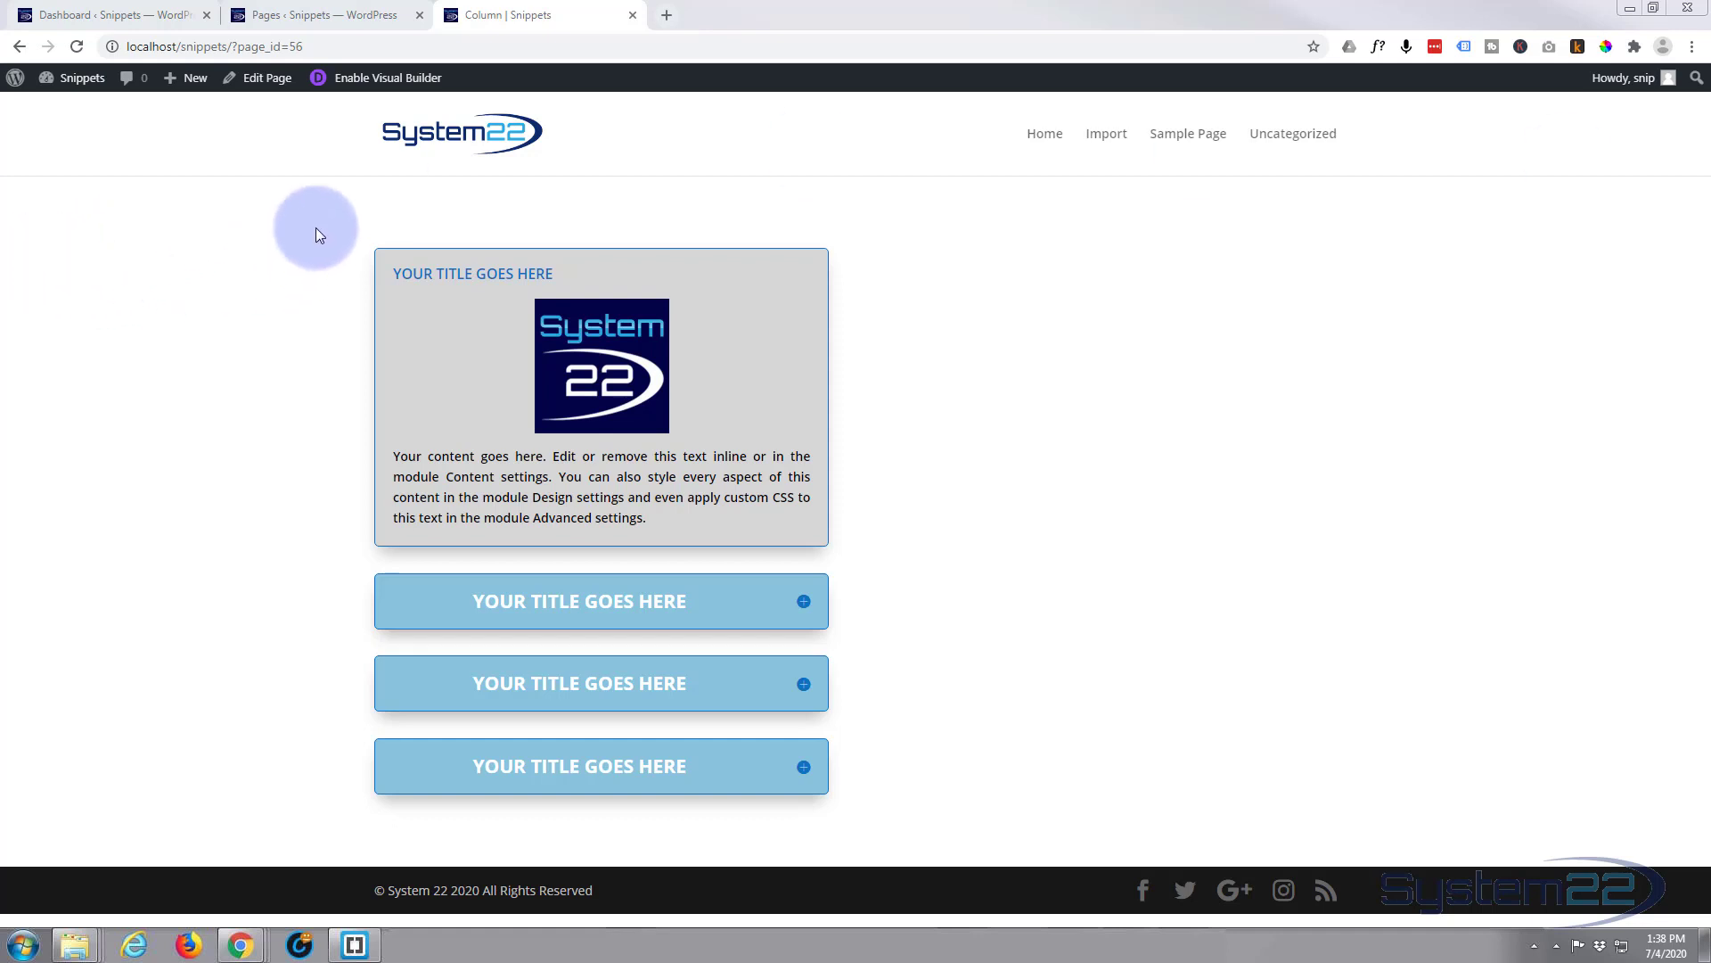
Step: Expand the items of the finished blue accordion one after another to examine how it opens and closes
left_click(760, 607)
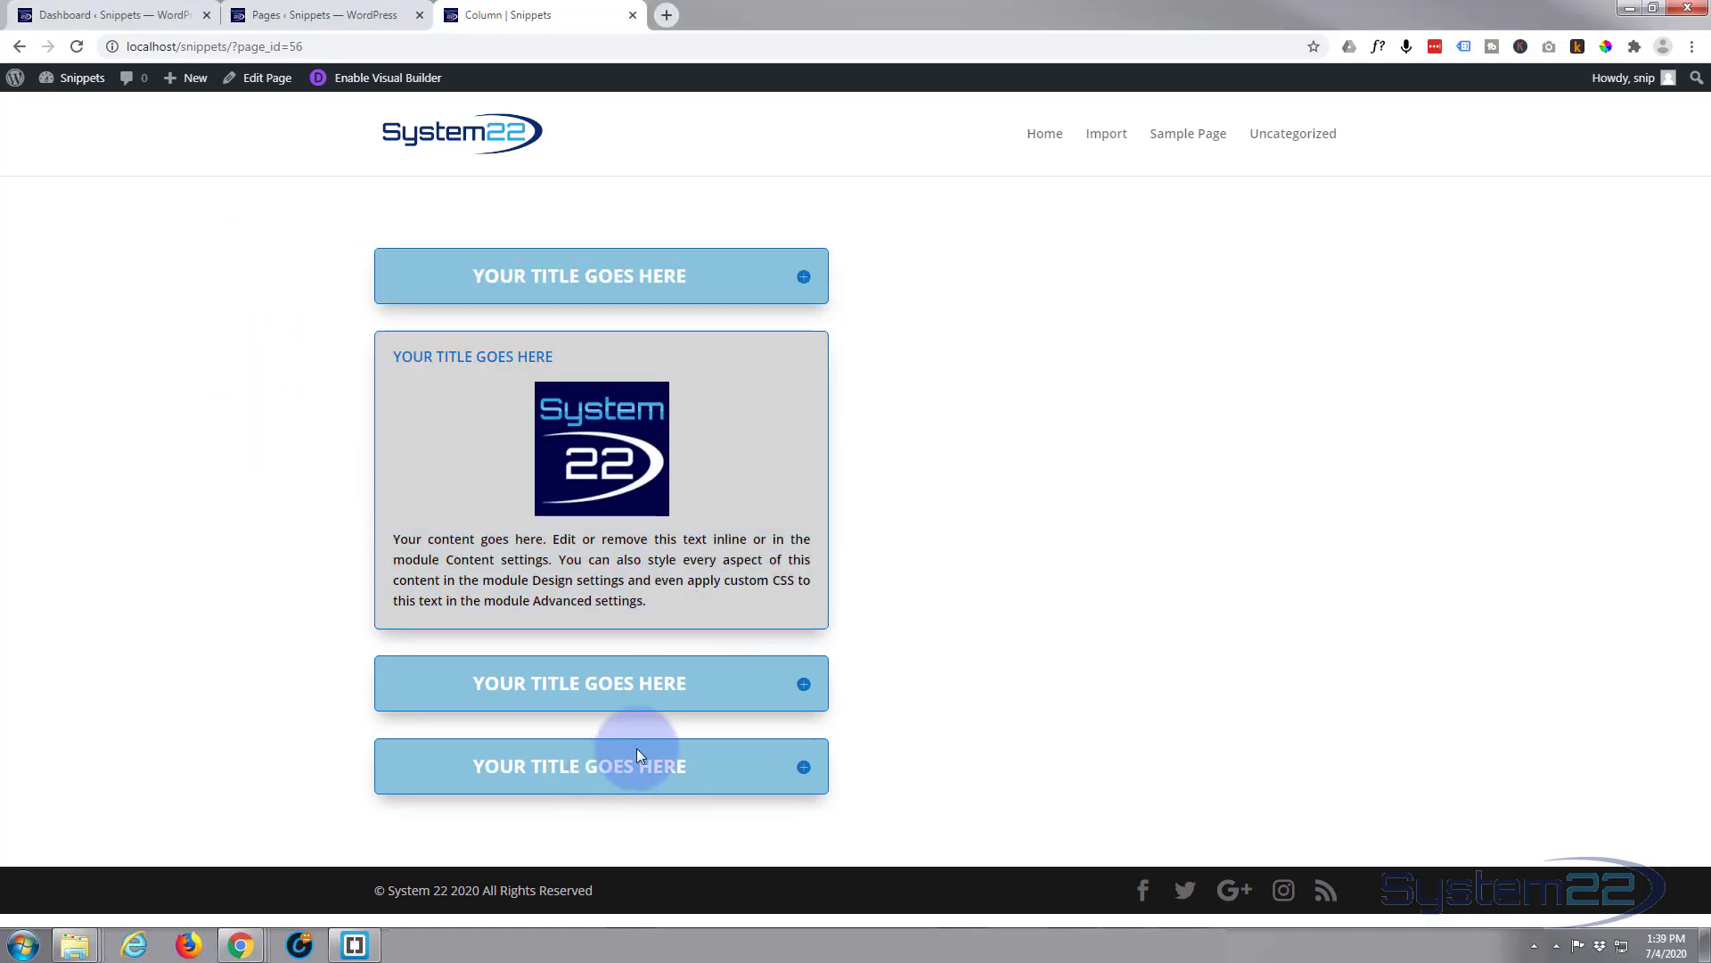
left_click(710, 689)
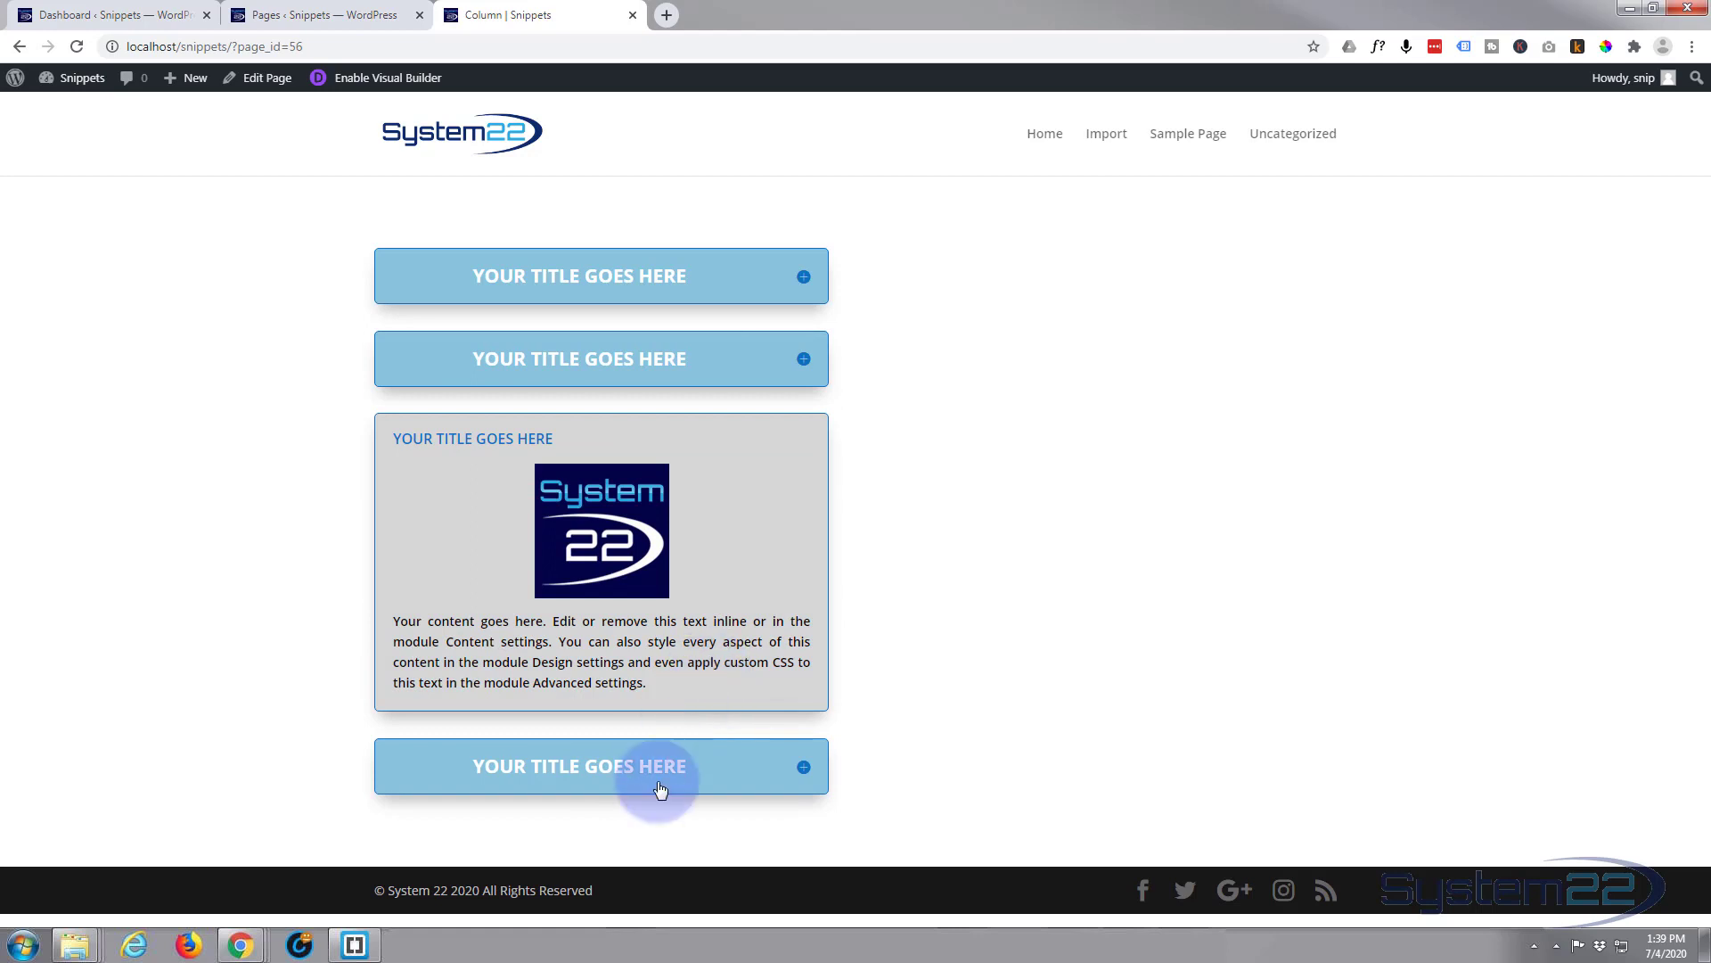
left_click(700, 779)
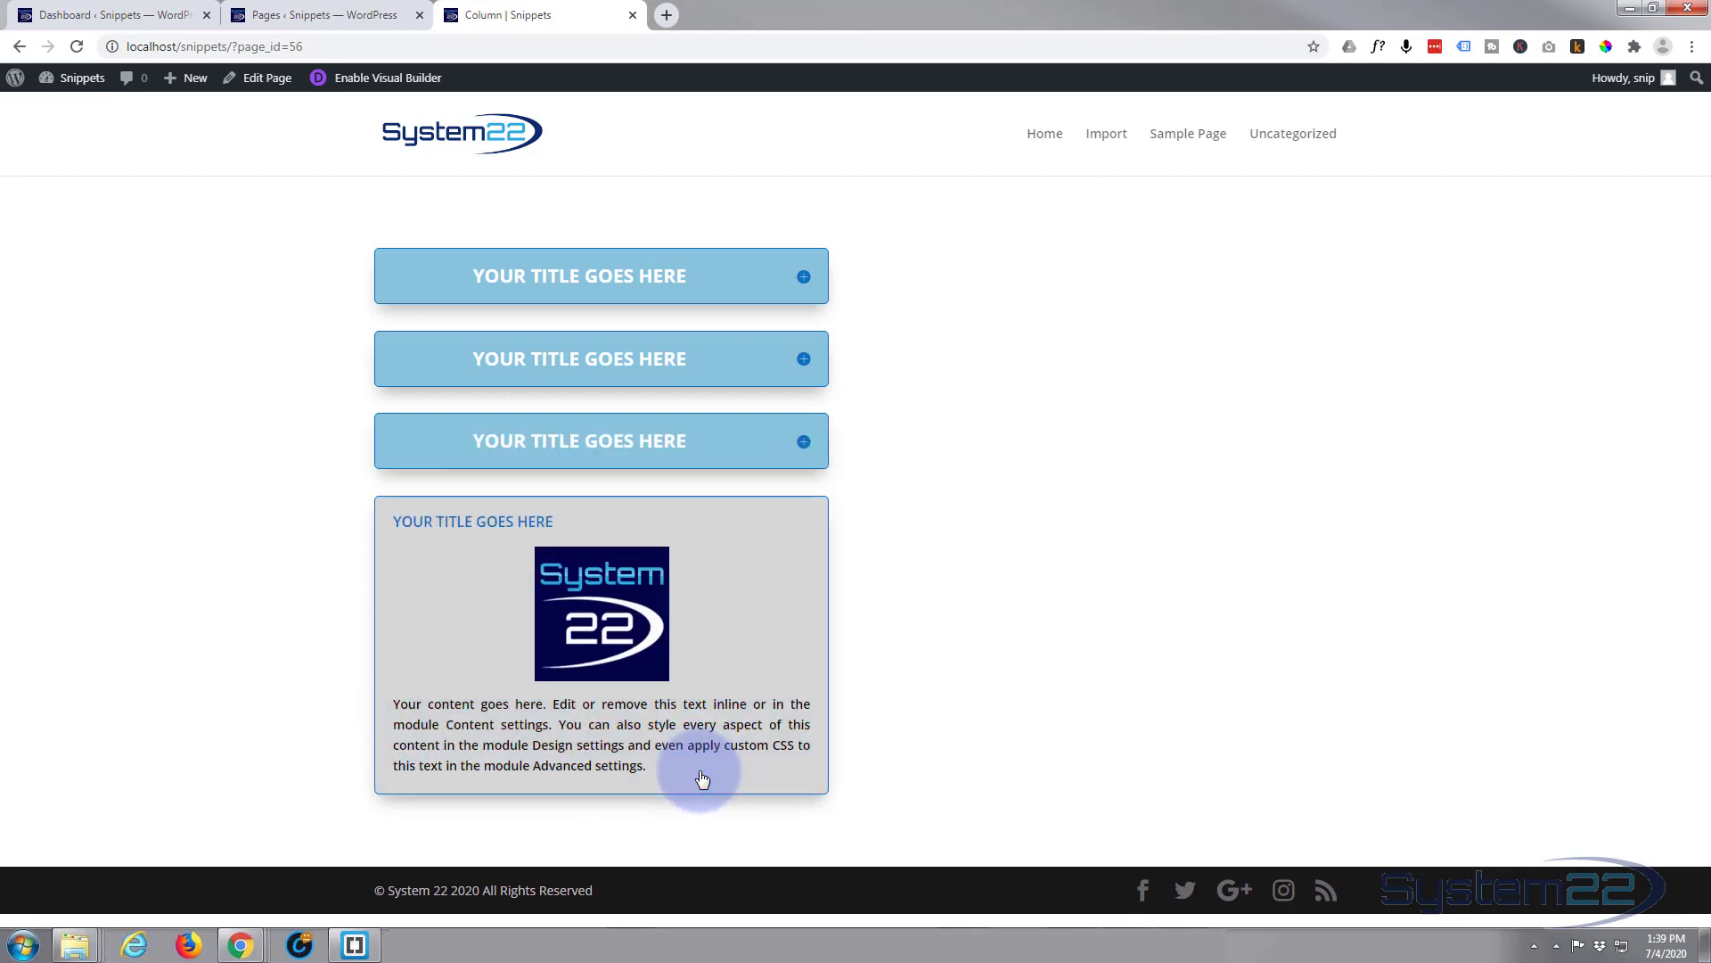
left_click(578, 276)
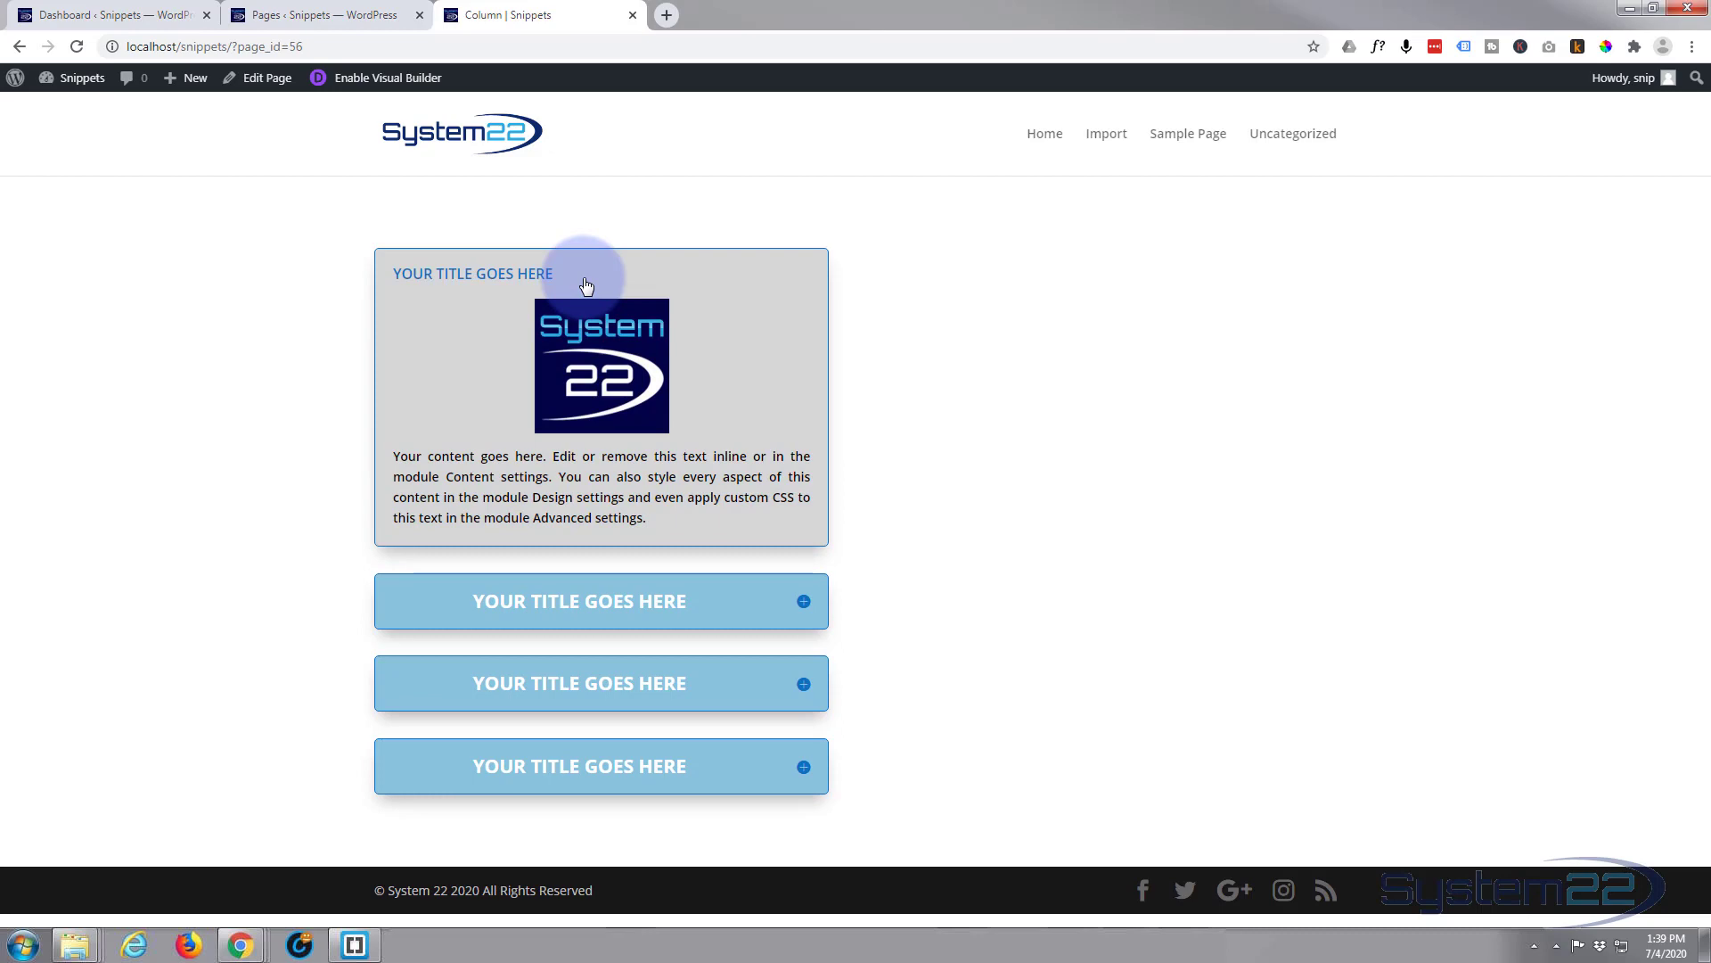
left_click(677, 611)
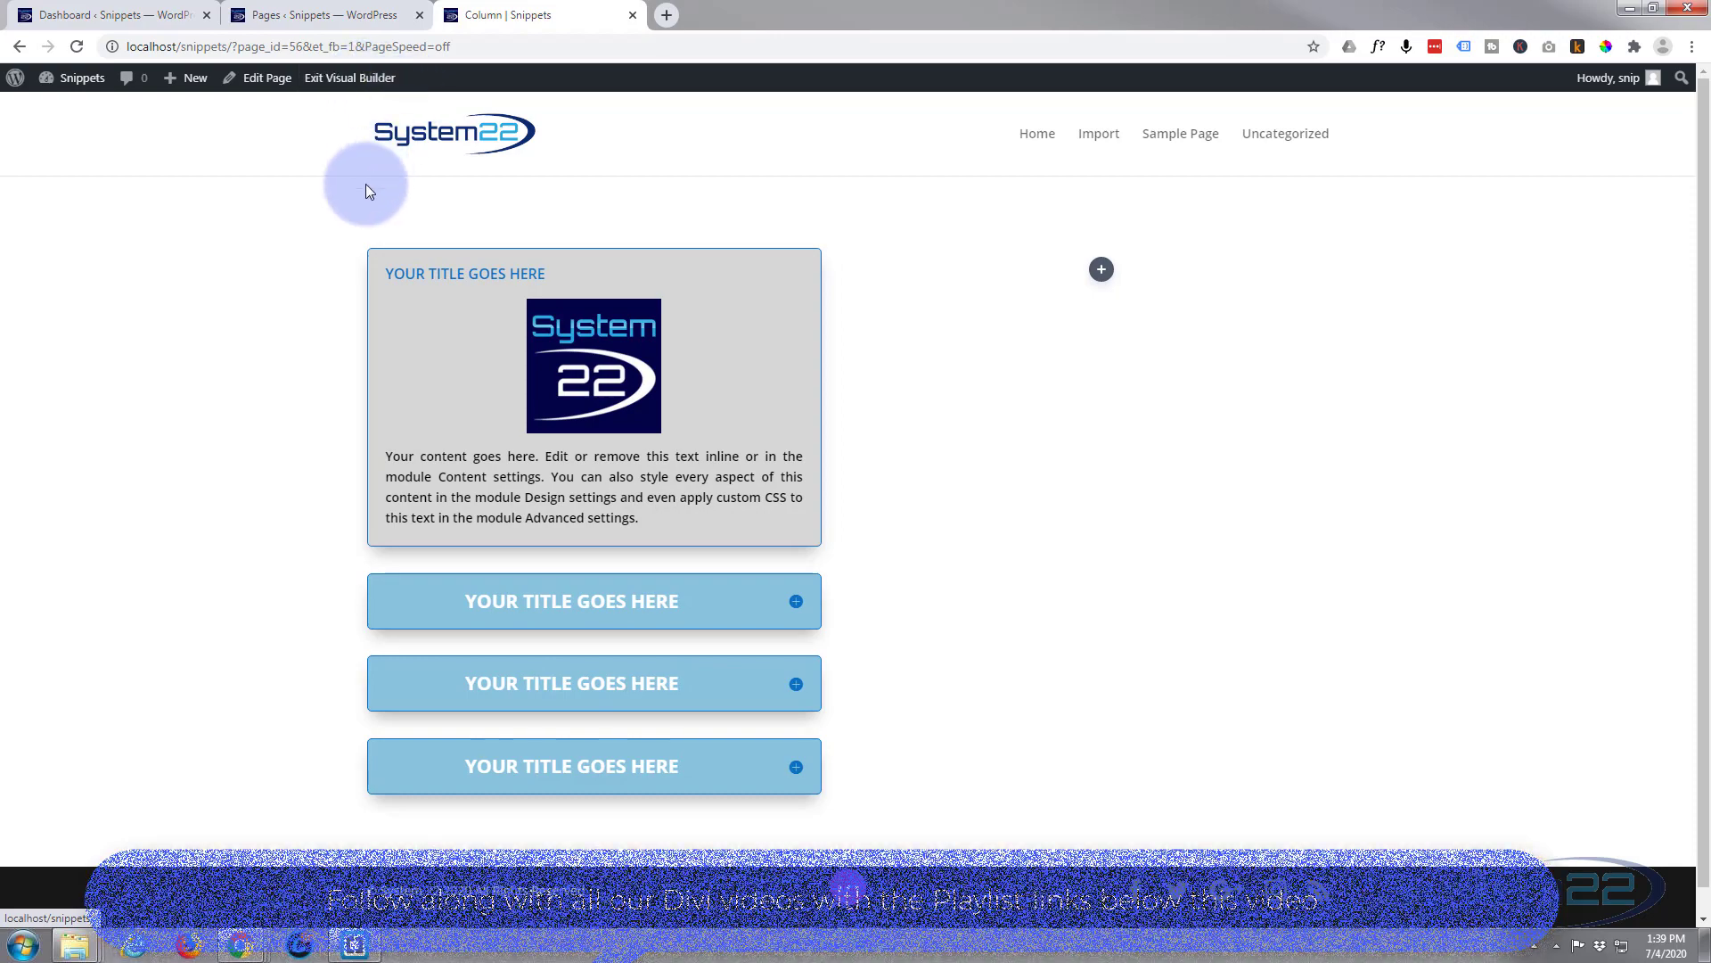
Step: Insert a new Accordion module into the empty second column of the row
mouse_move(249, 192)
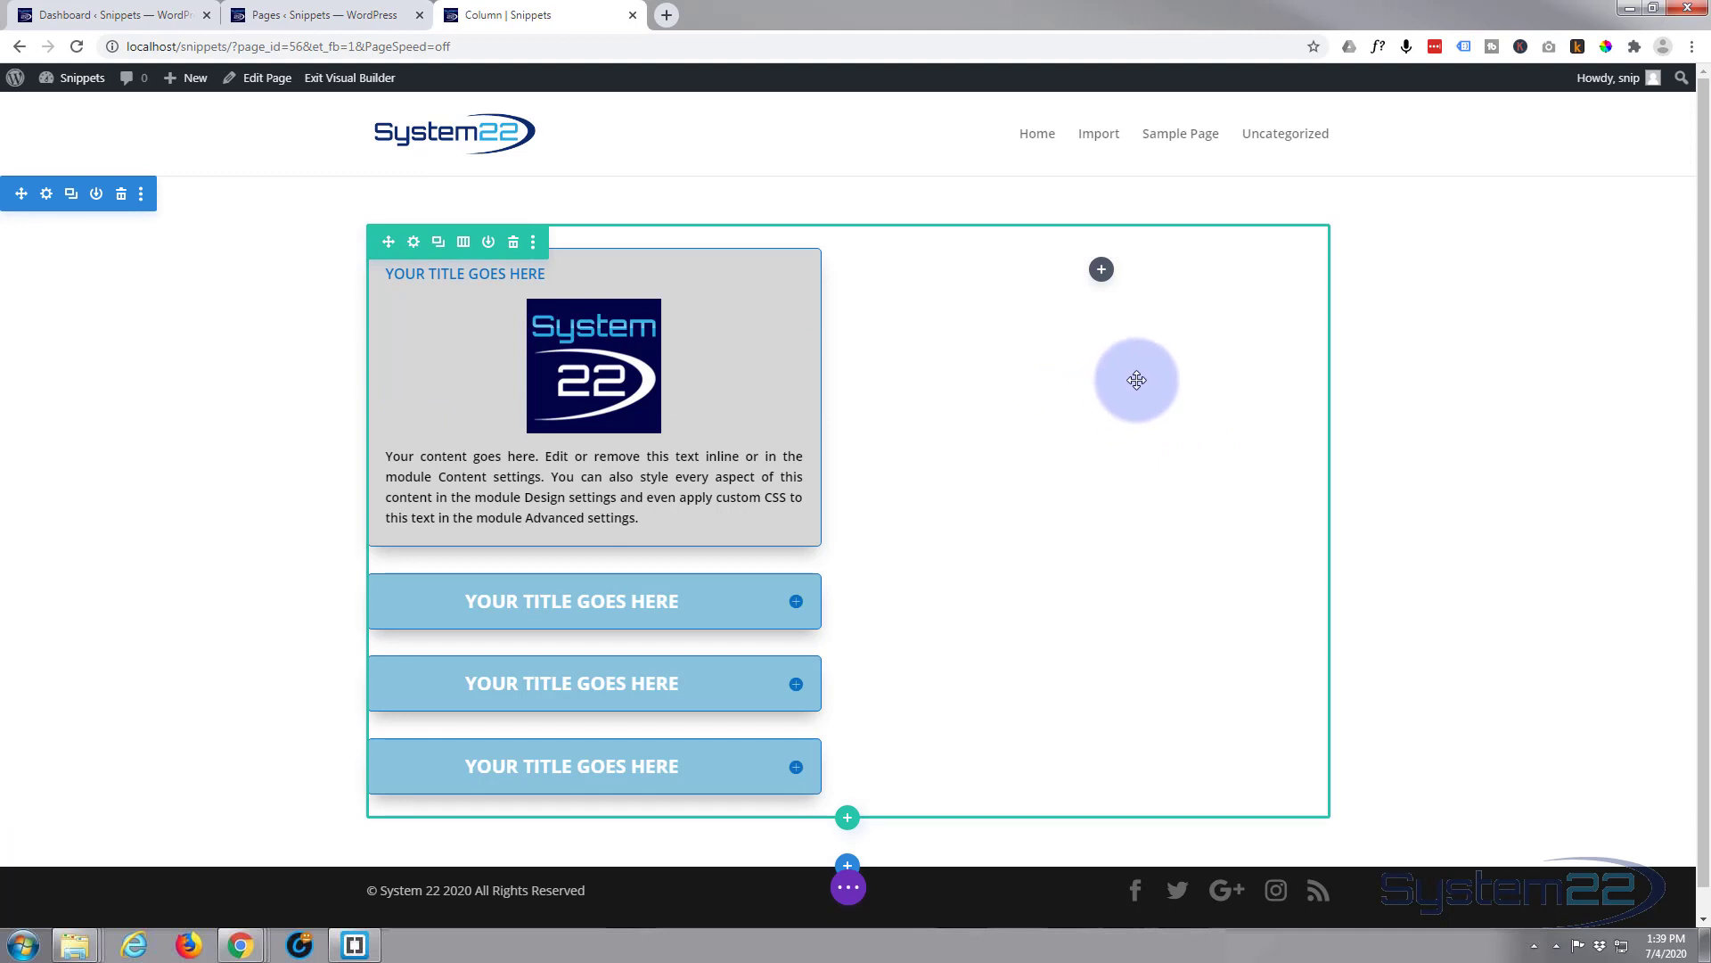
left_click(1101, 271)
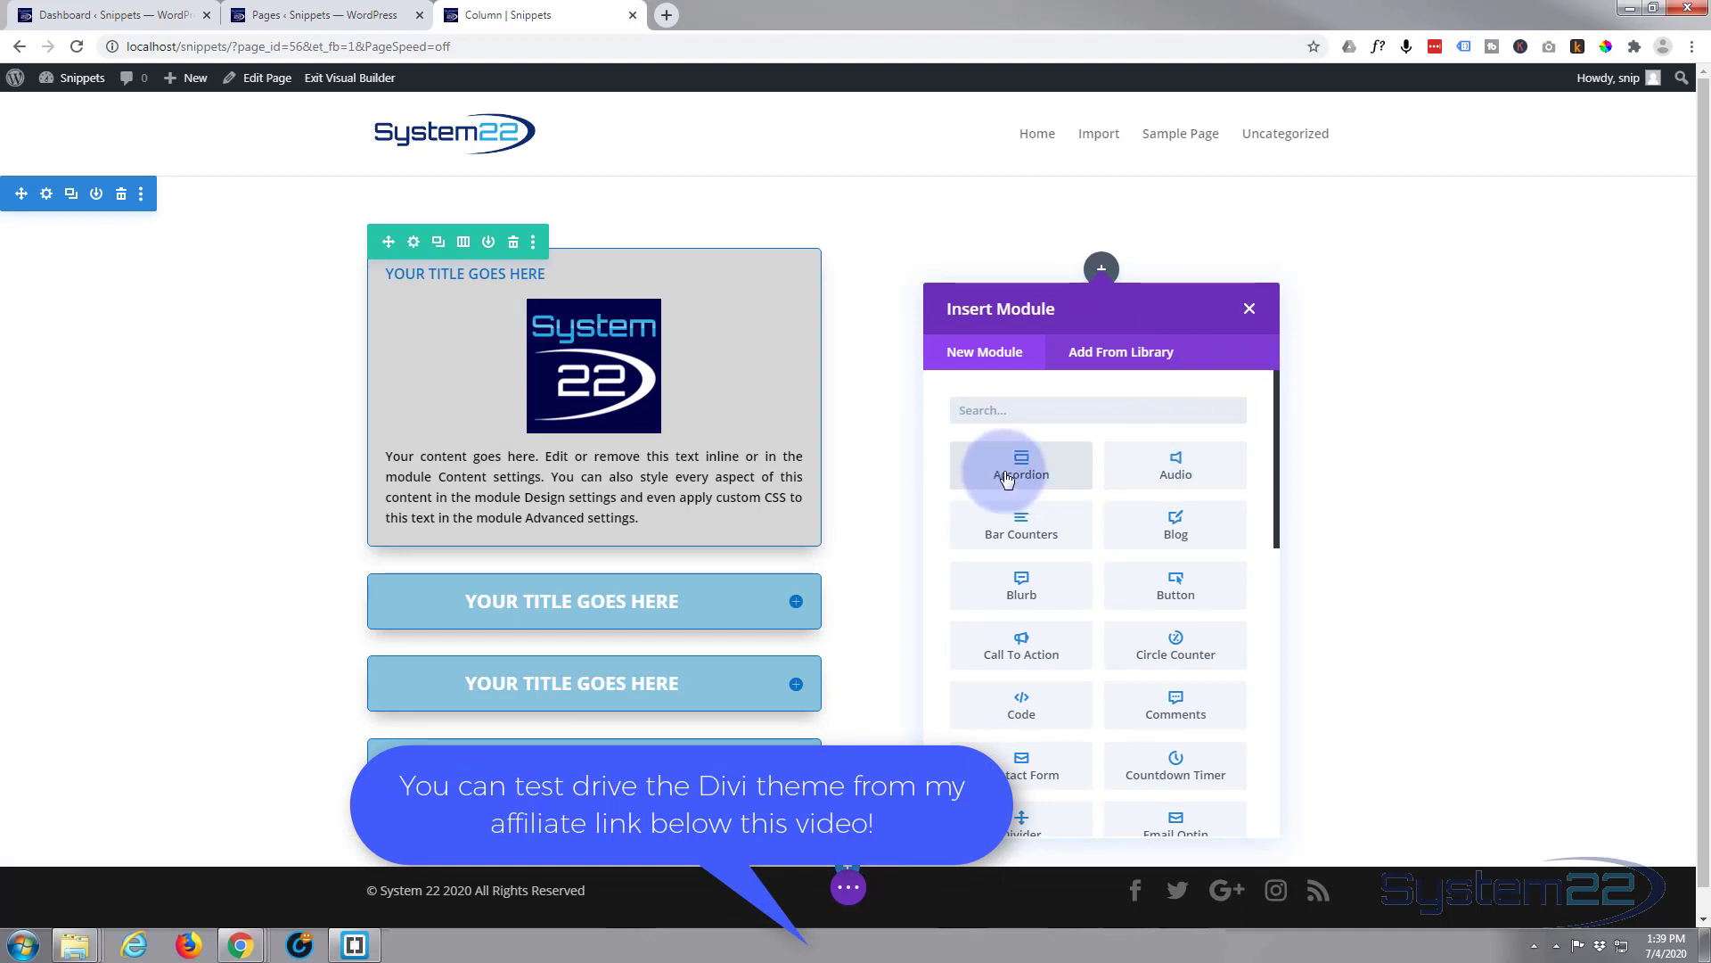
scroll(1049, 500, "down", 5)
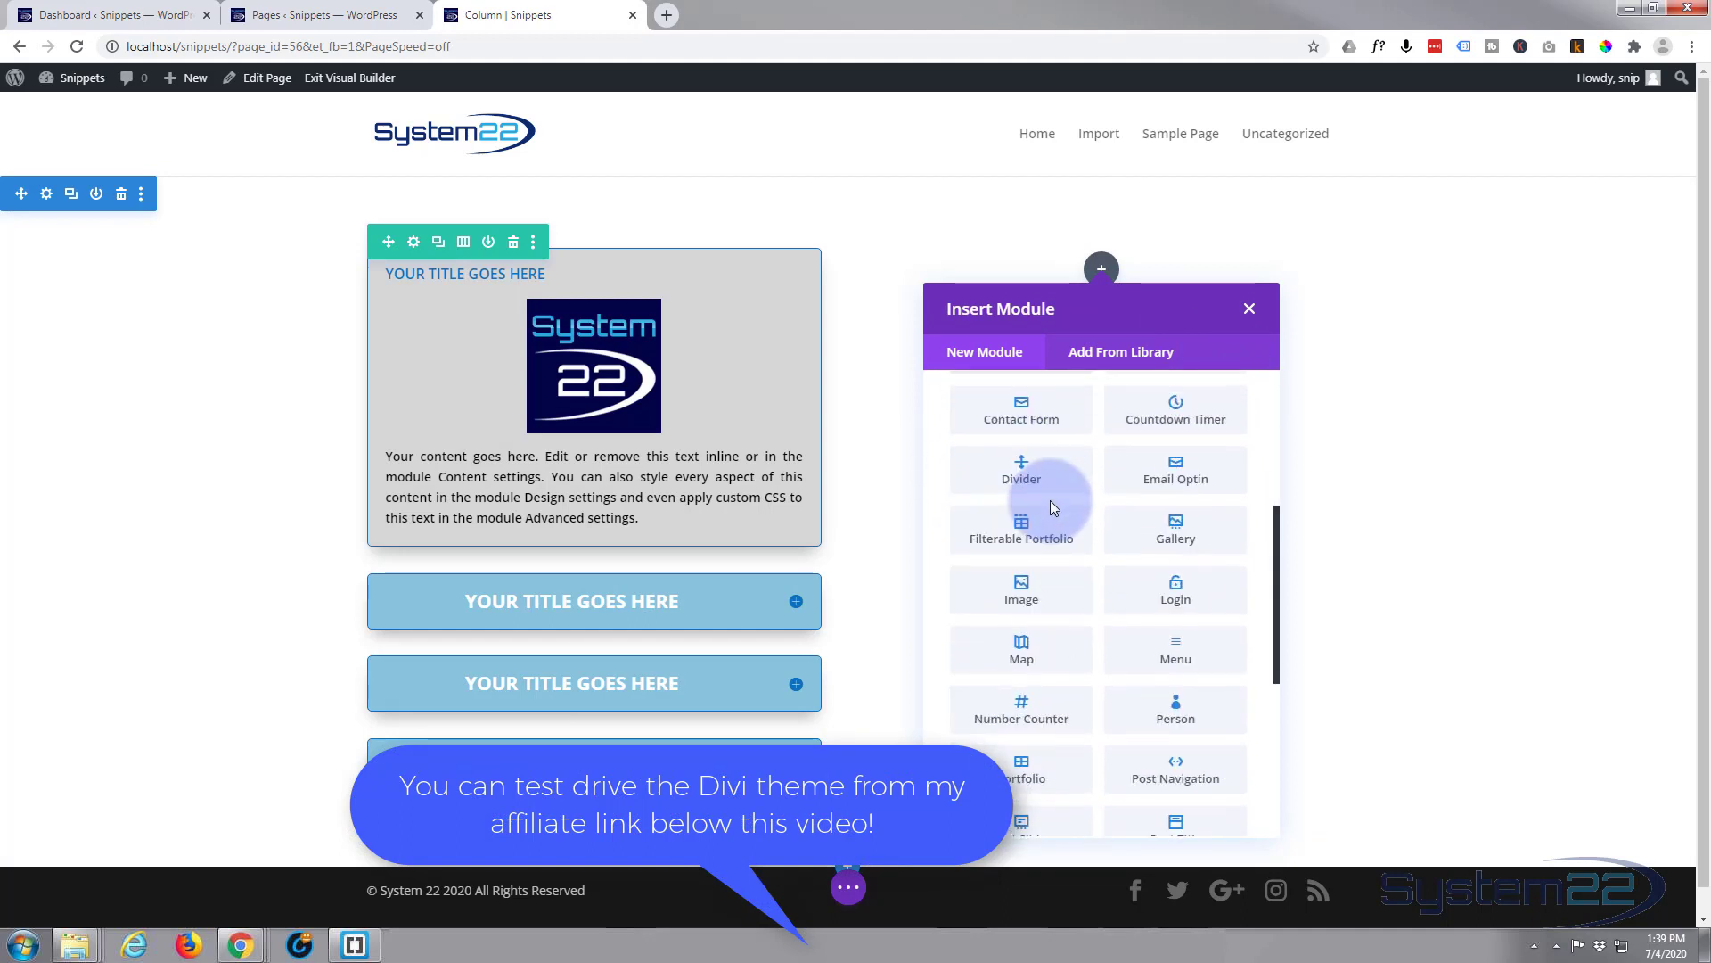
scroll(1052, 502, "down", 3)
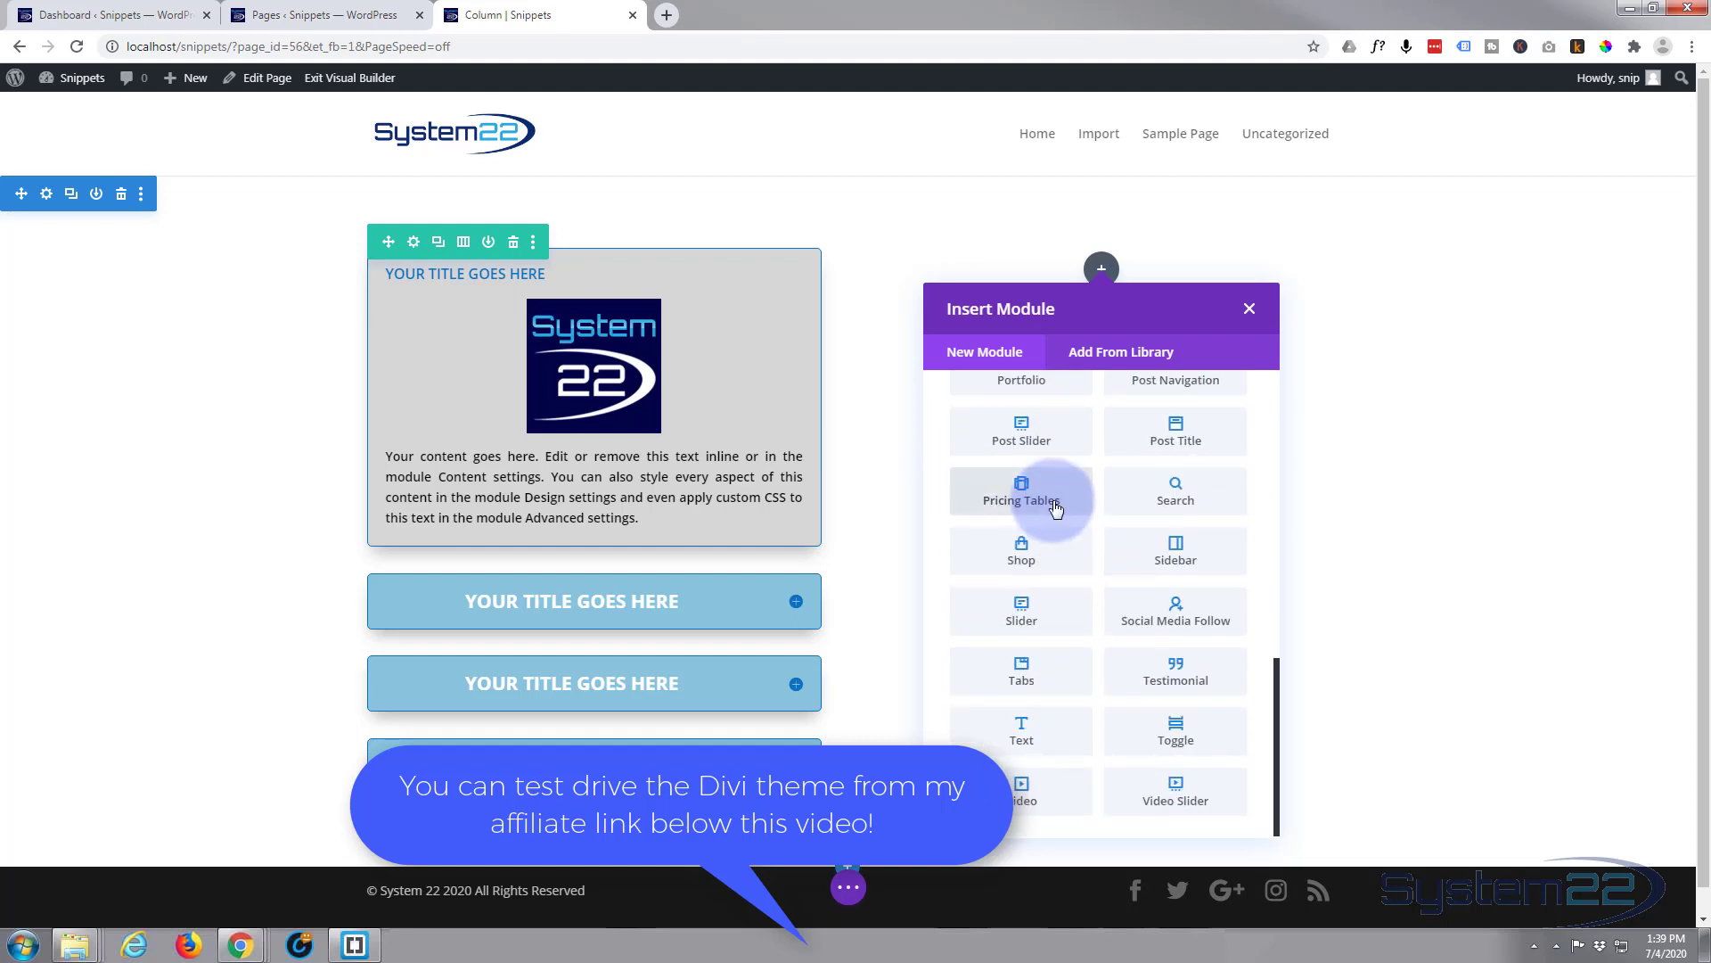
scroll(1054, 506, "up", 8)
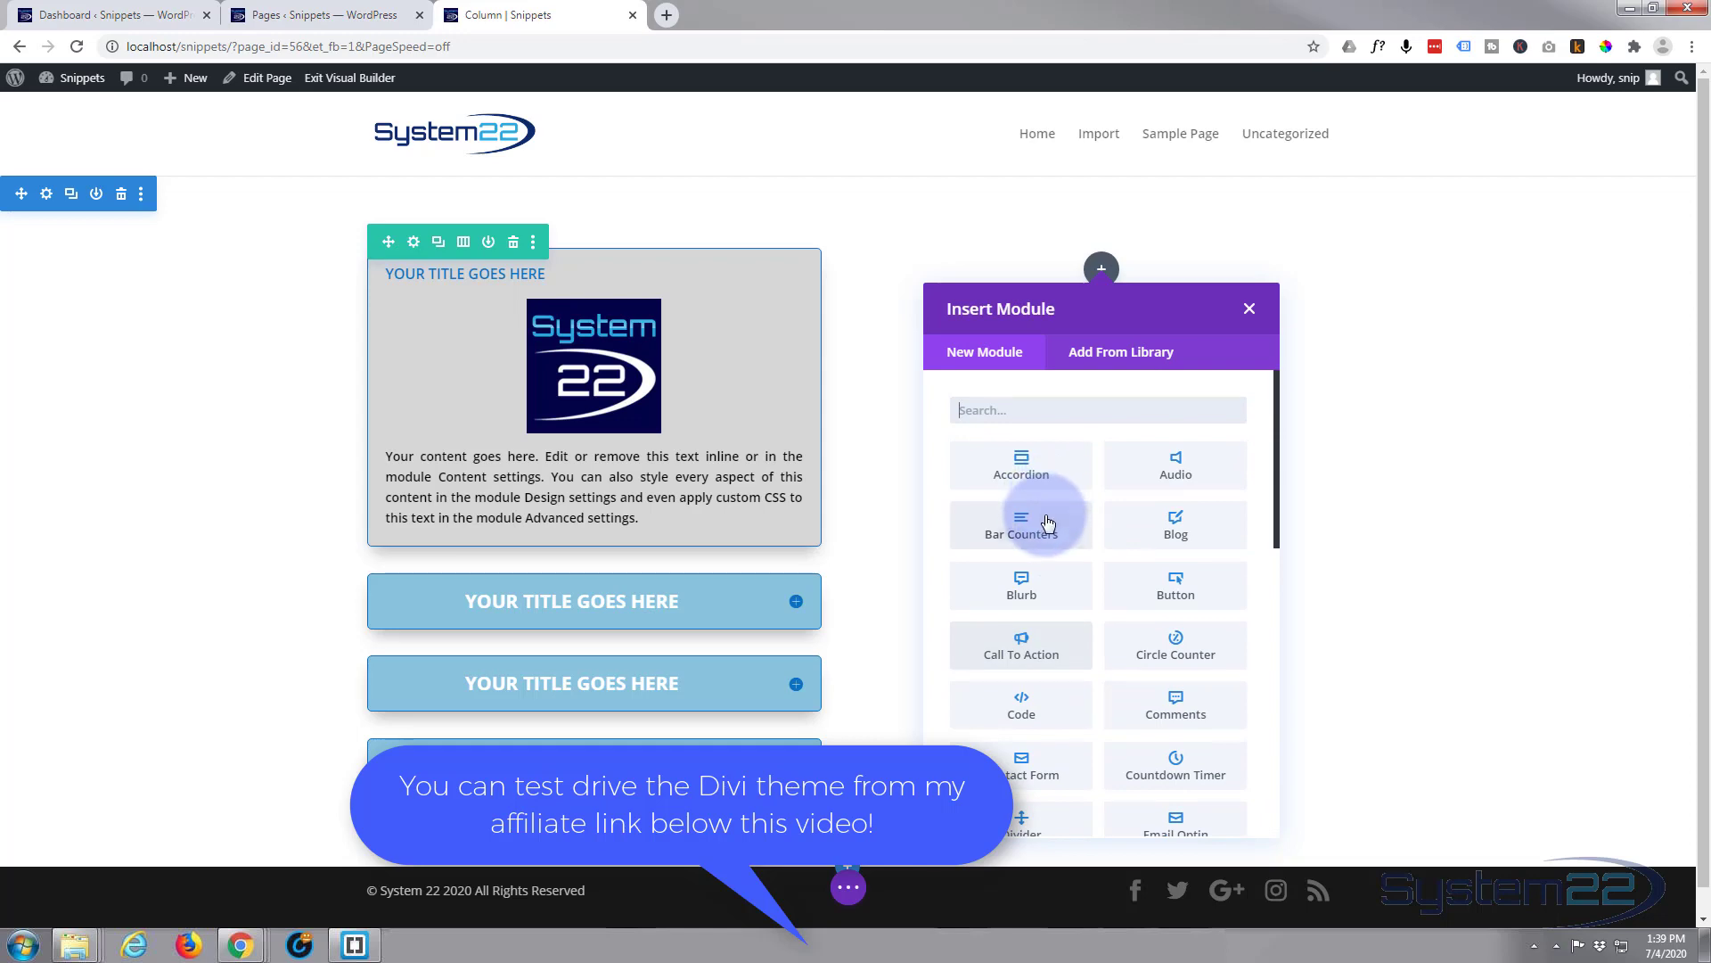
left_click(1025, 470)
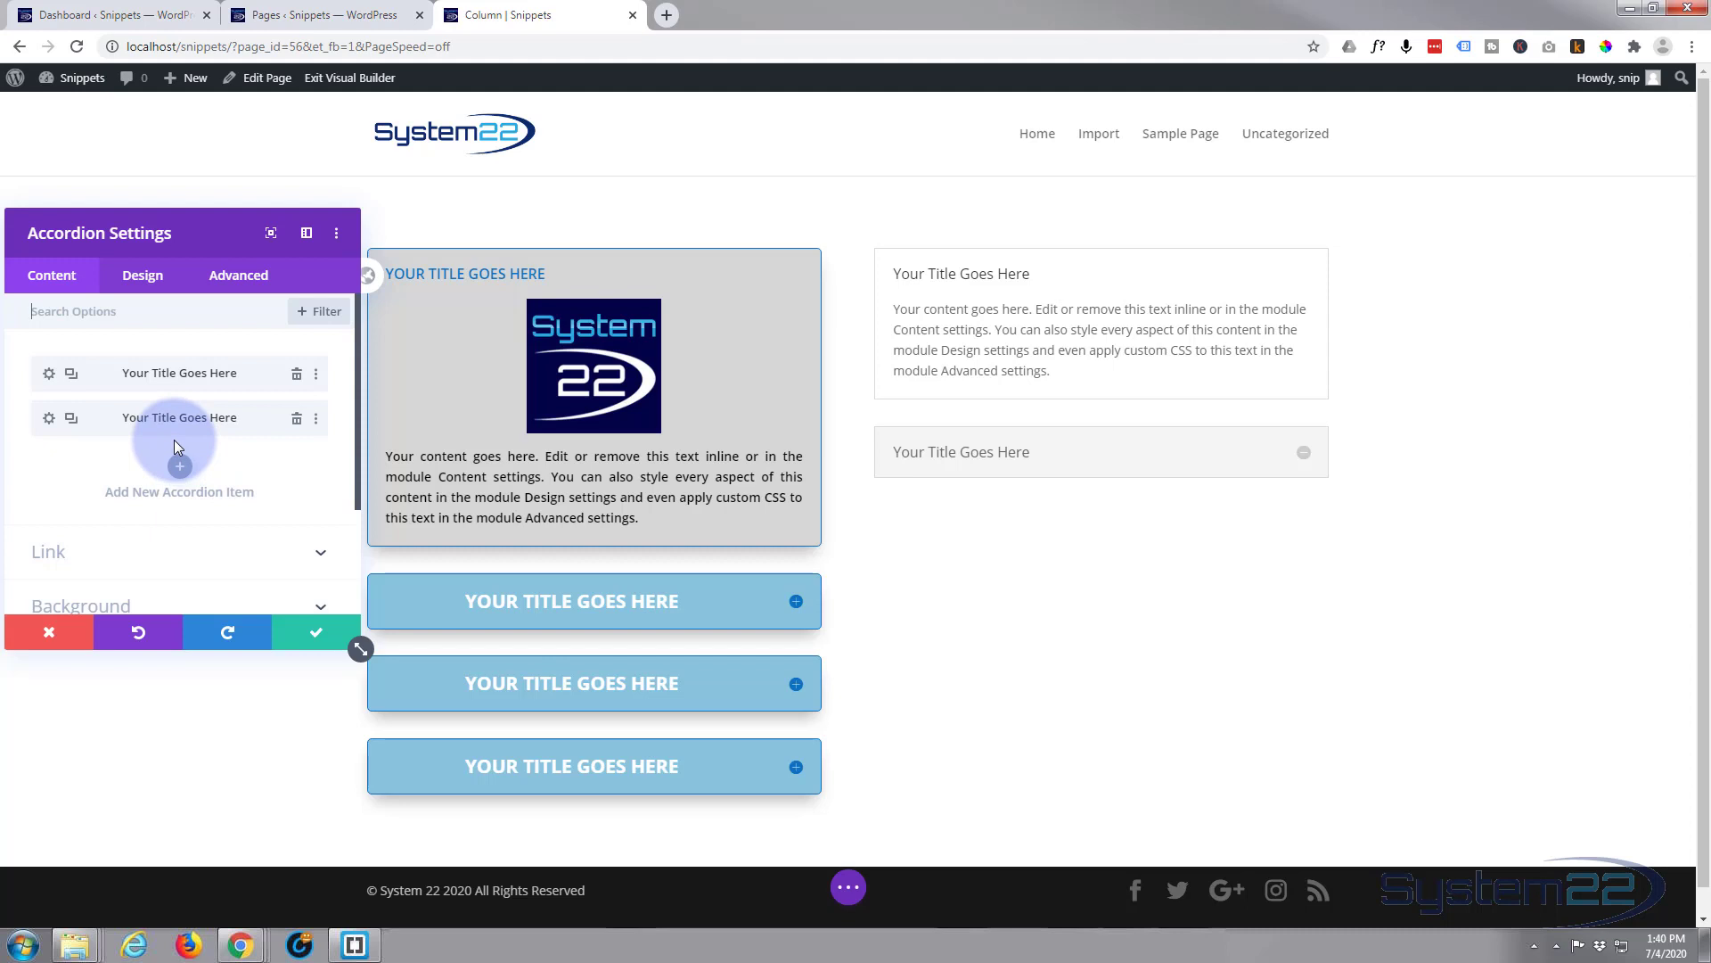
Step: Set the new accordion's admin label to "My First accordion" and save the module settings
scroll(174, 440, "down", 3)
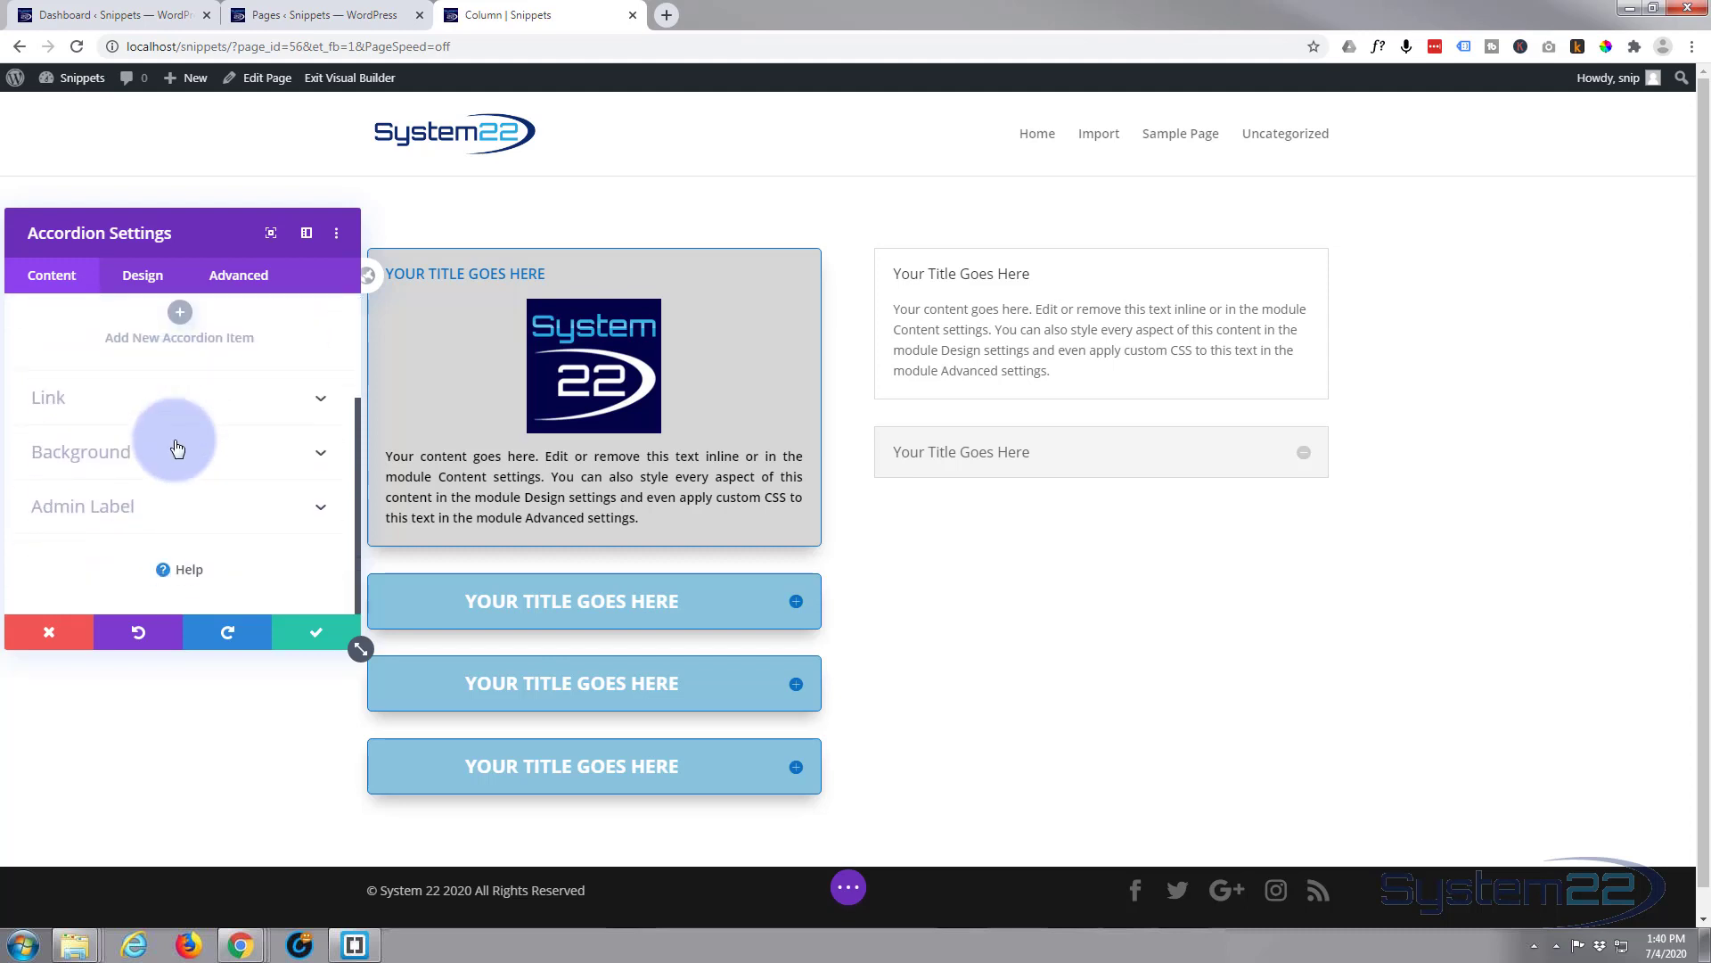
scroll(174, 440, "up", 2)
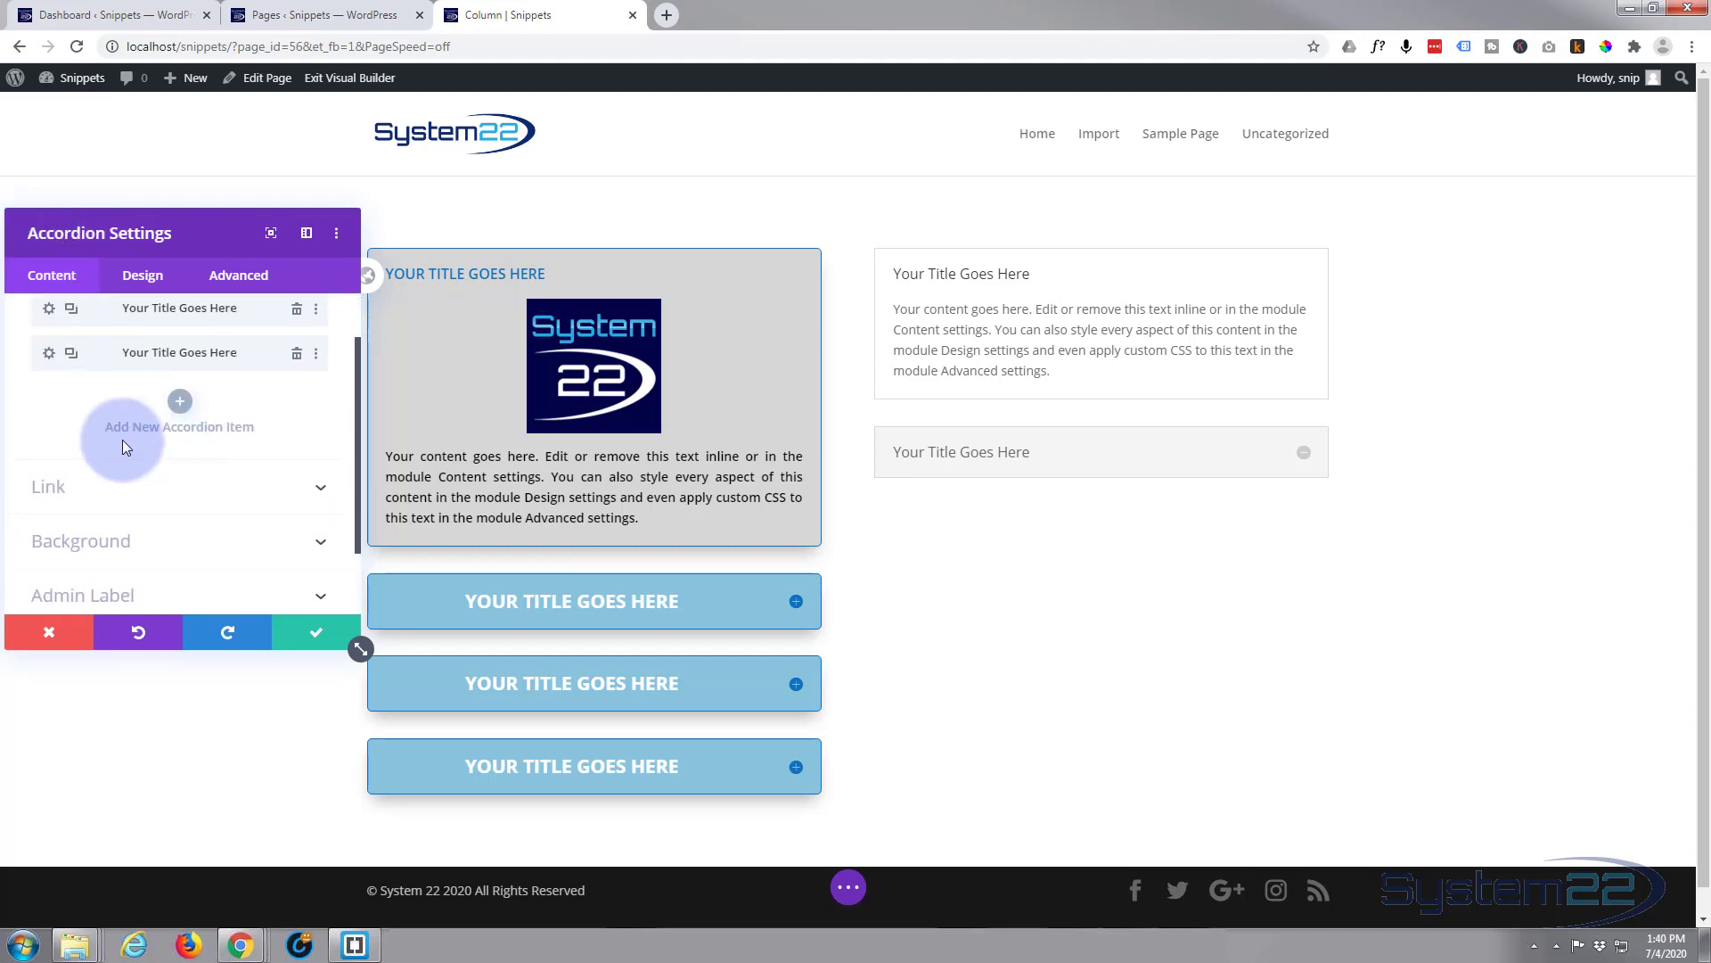
scroll(116, 442, "down", 2)
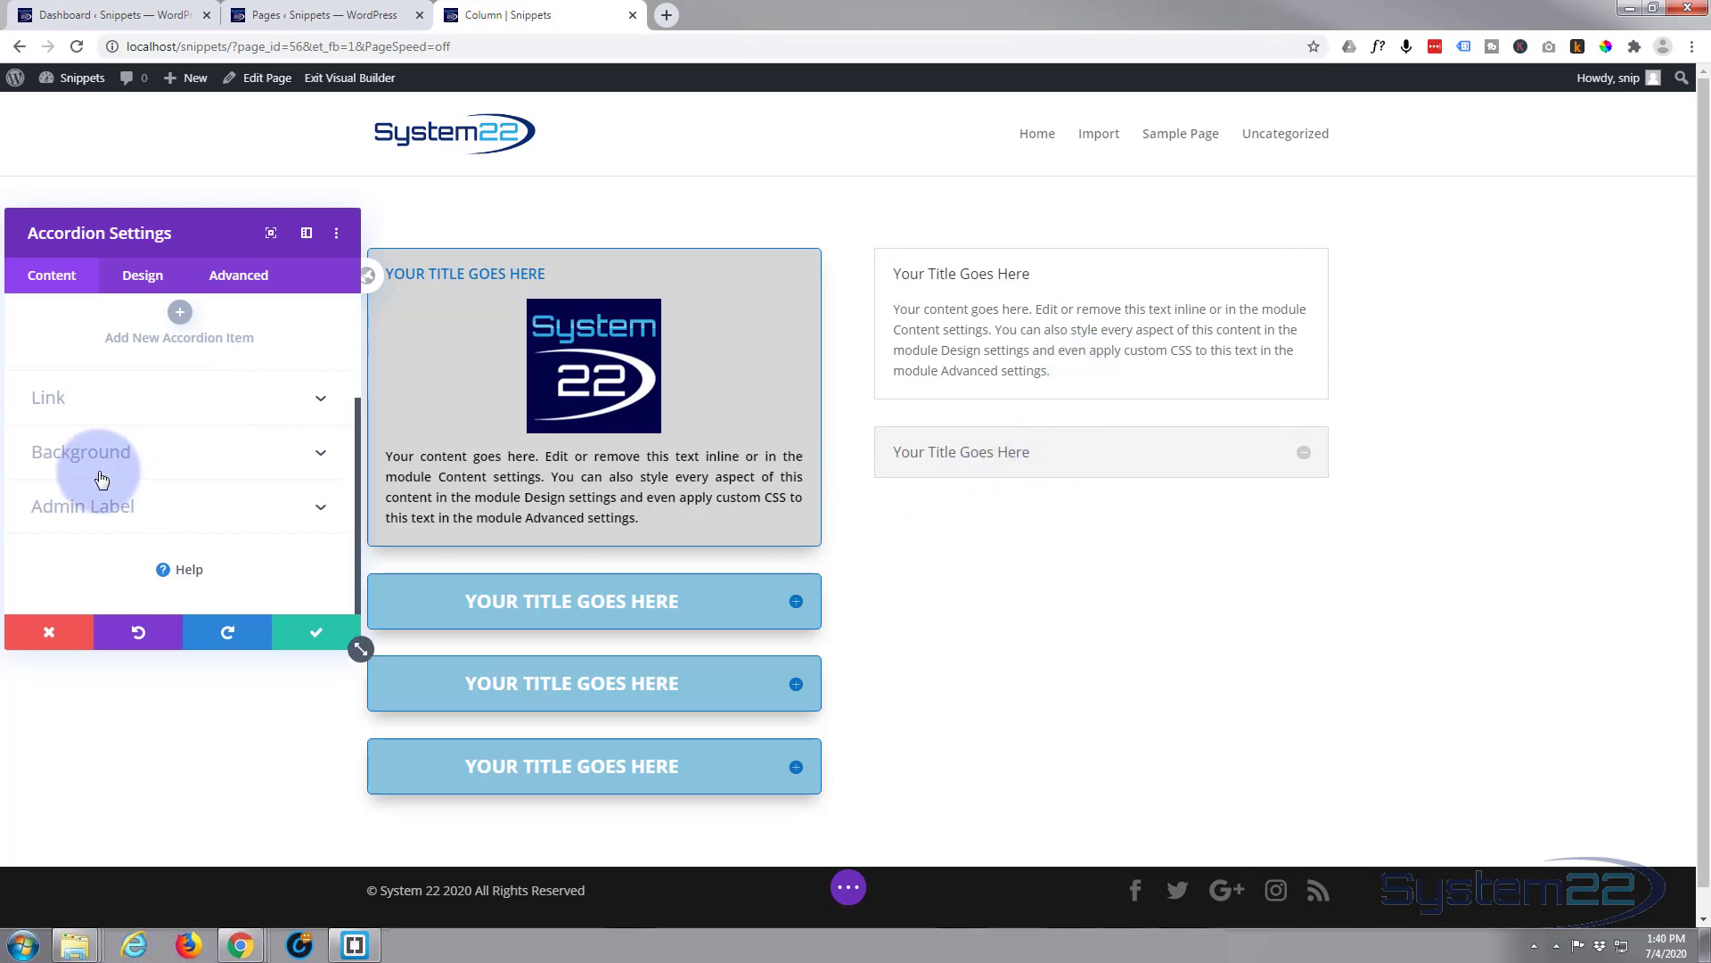
left_click(187, 458)
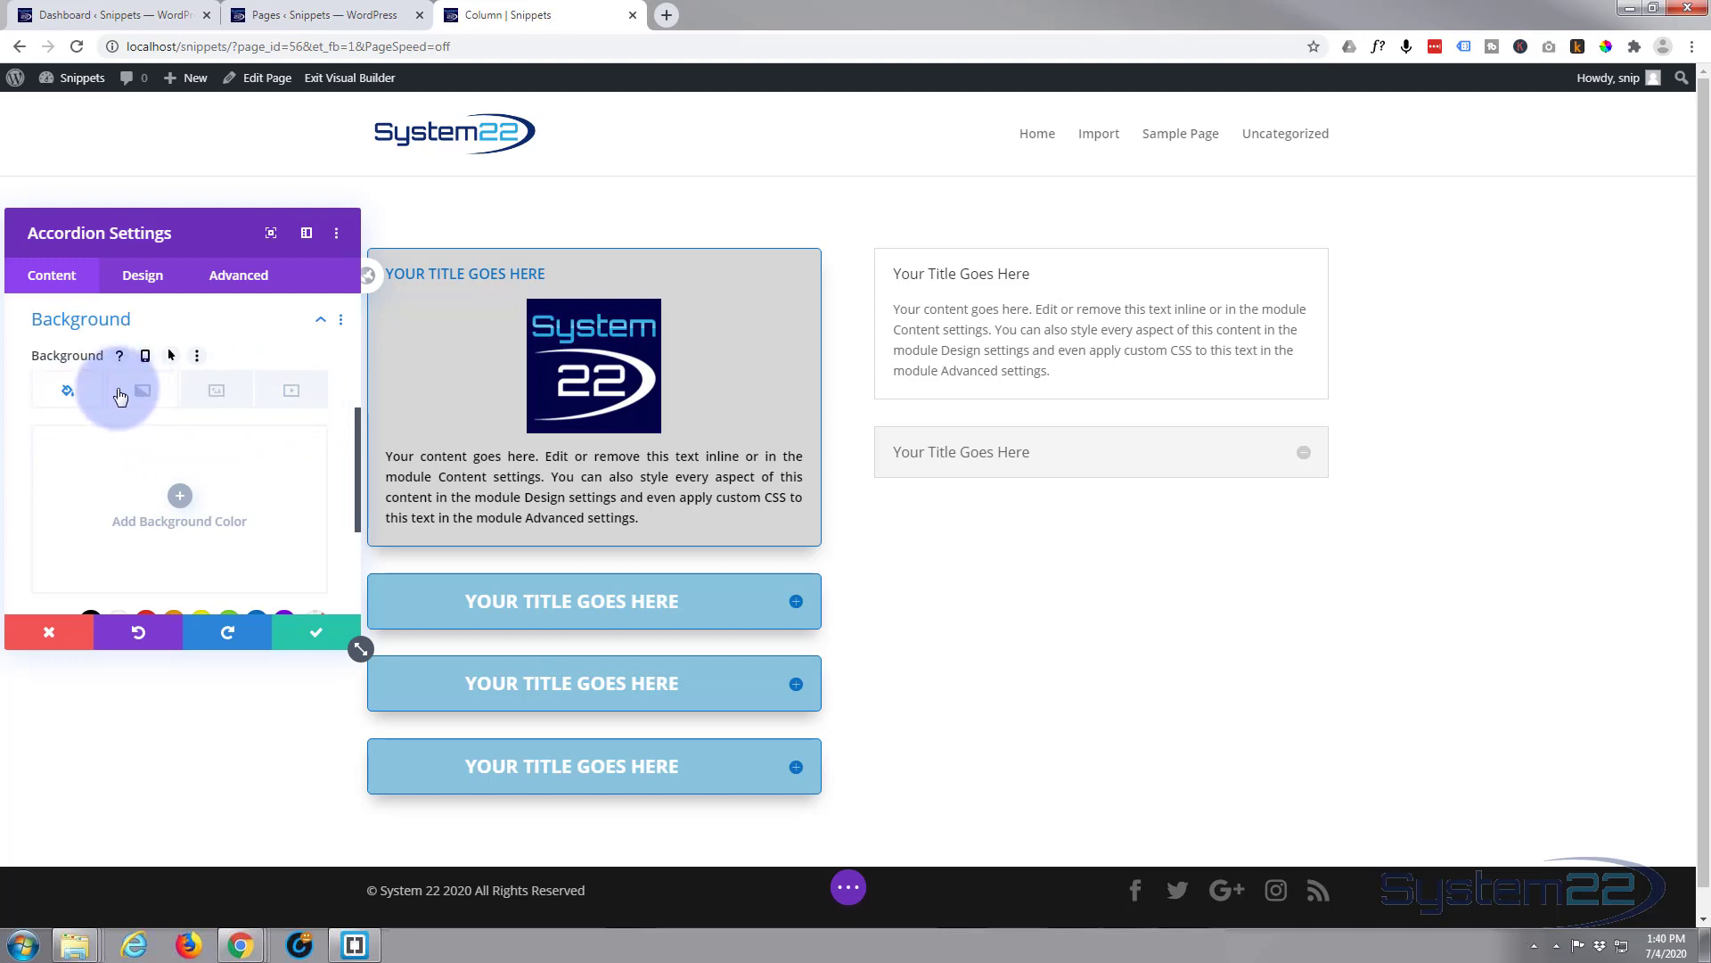
scroll(98, 437, "down", 3)
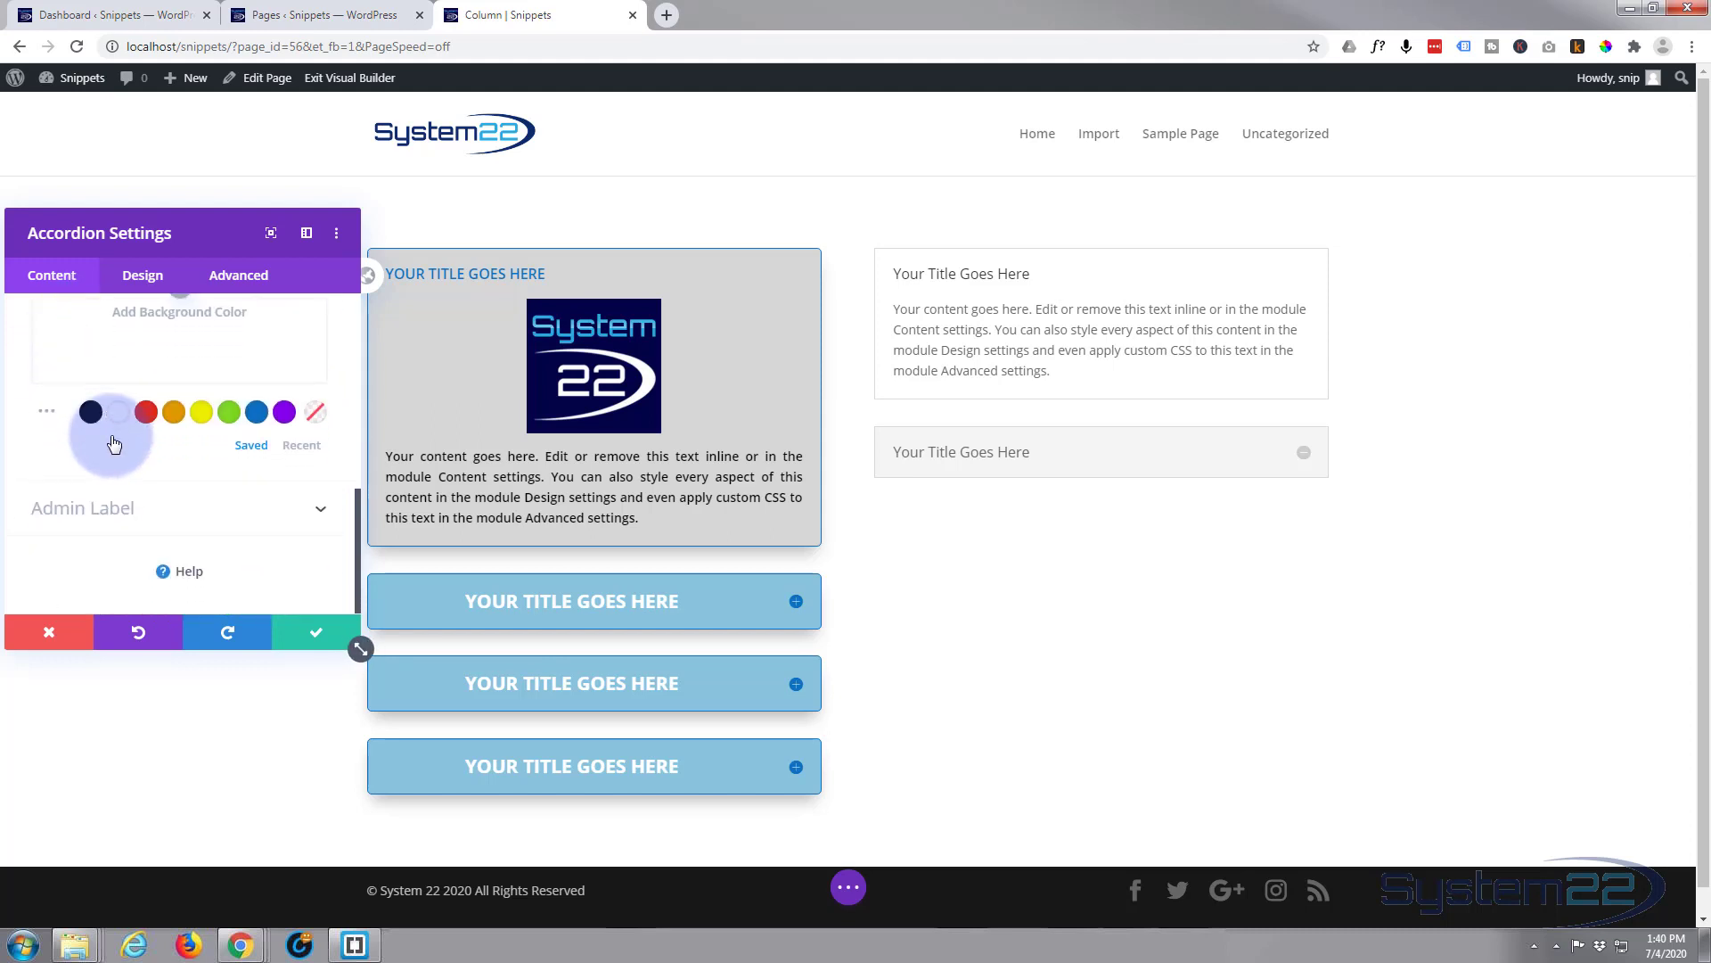
left_click(185, 508)
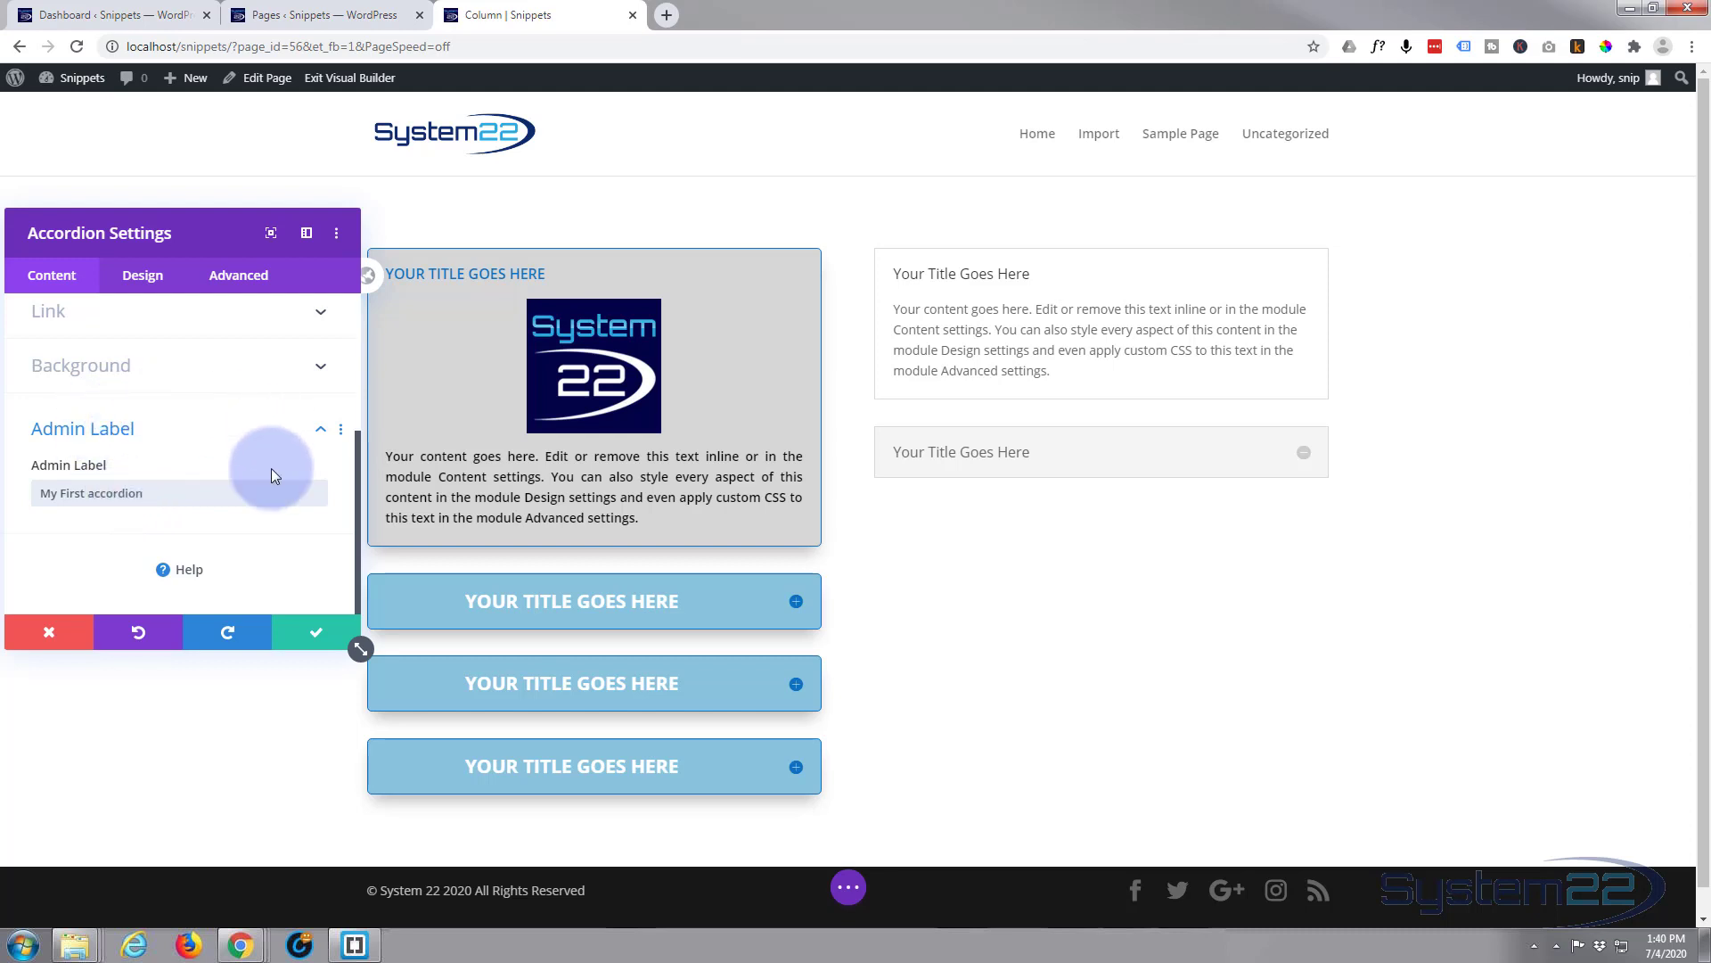
left_click(316, 639)
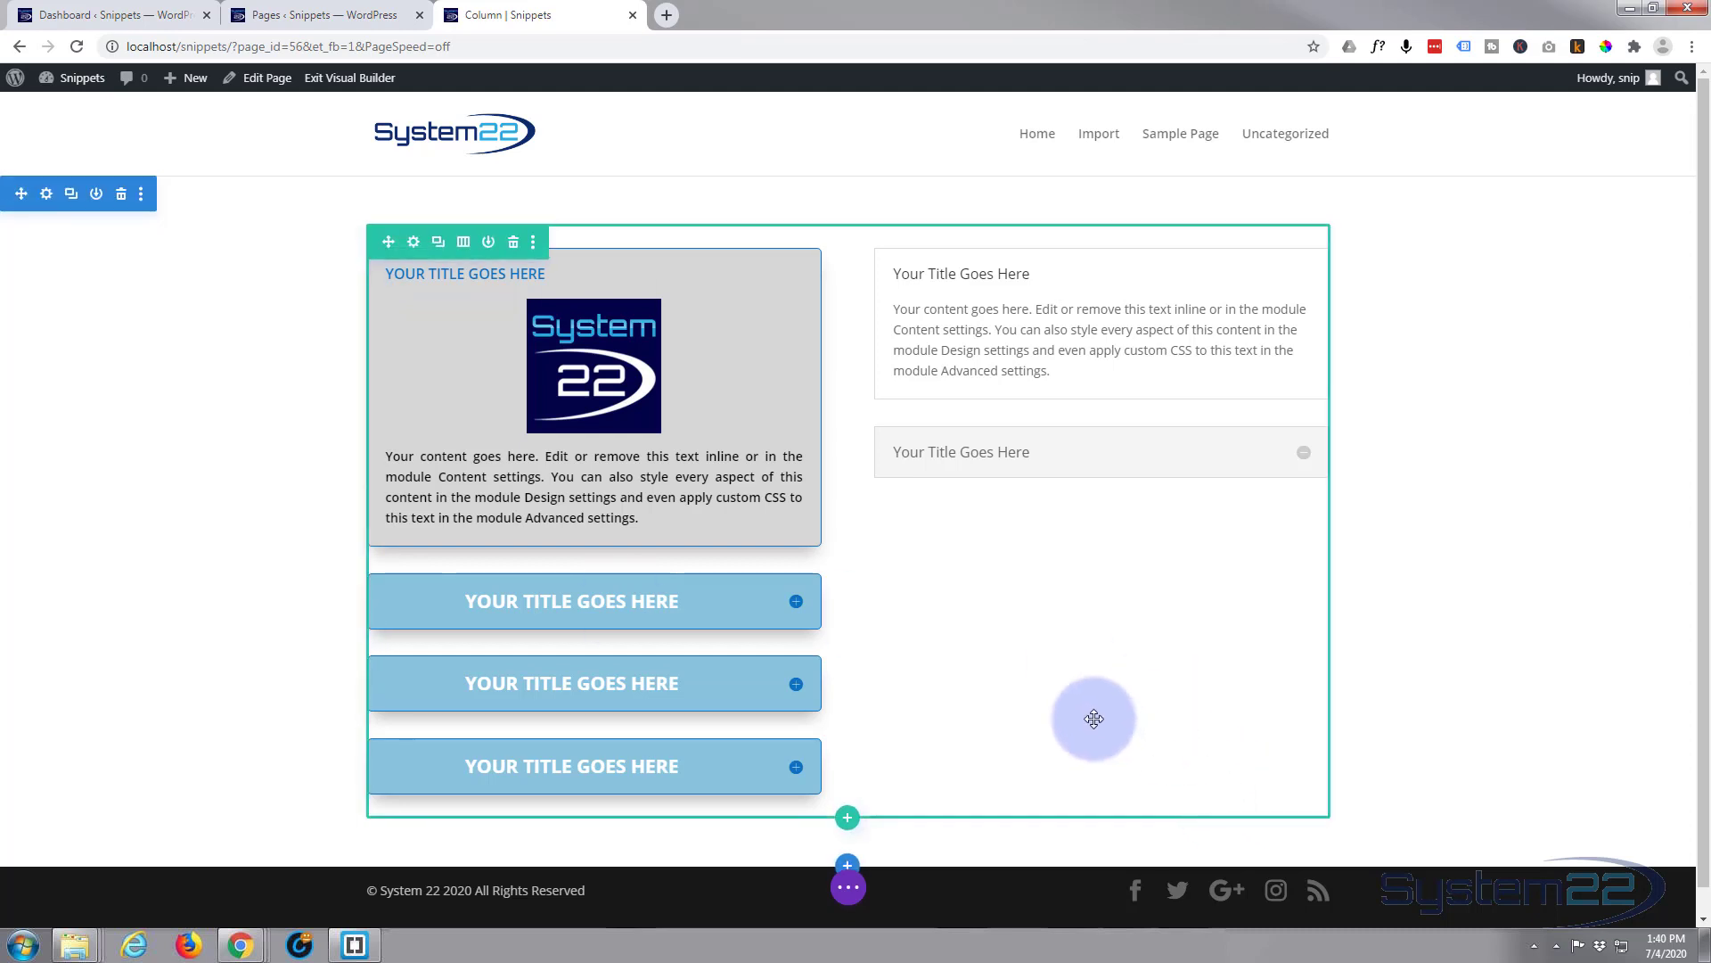
Step: Check the module labels in the wireframe view and return to the desktop view
left_click(849, 891)
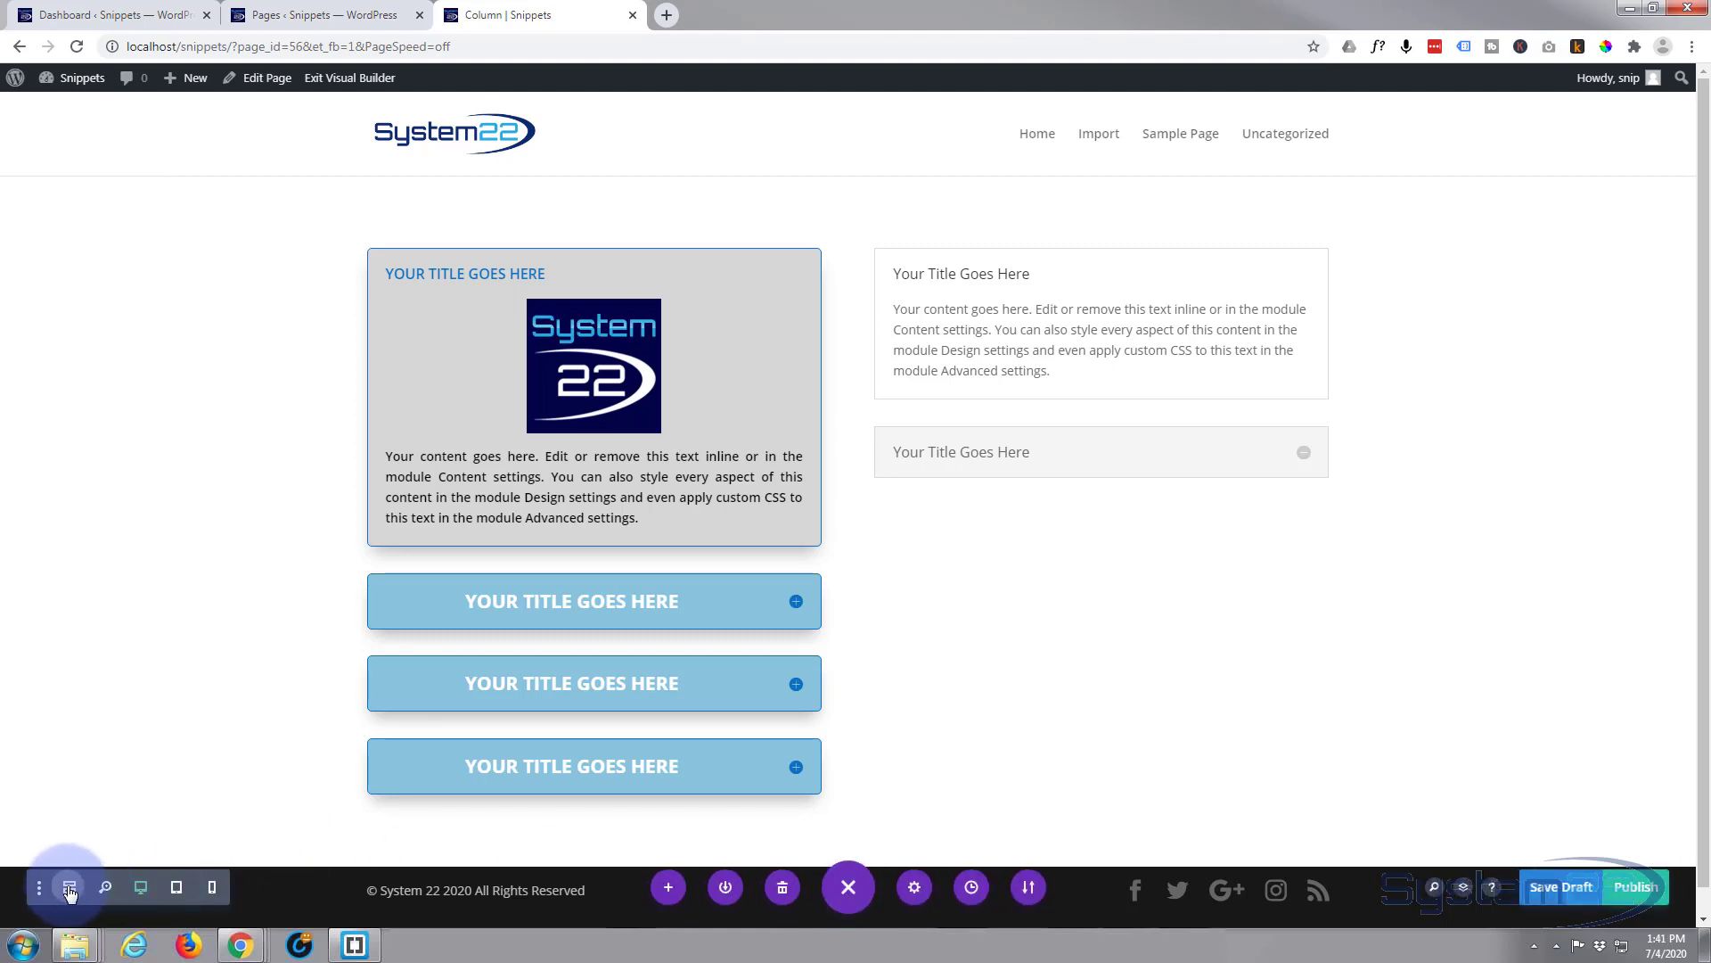
left_click(70, 889)
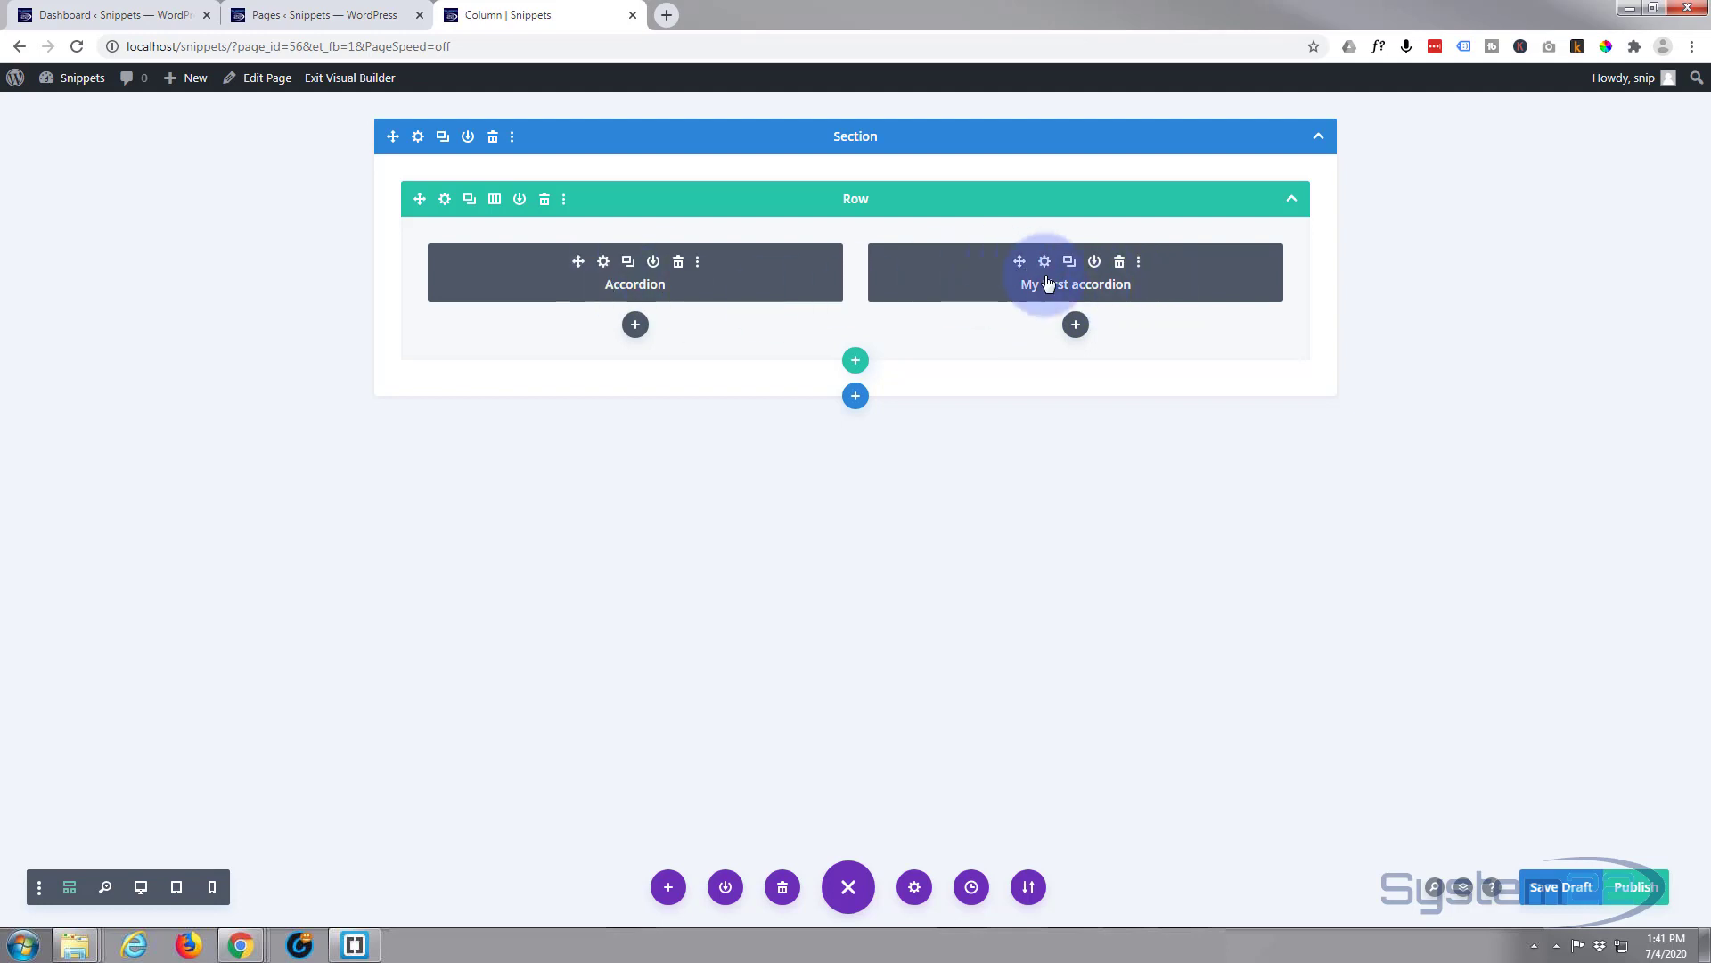
left_click(146, 891)
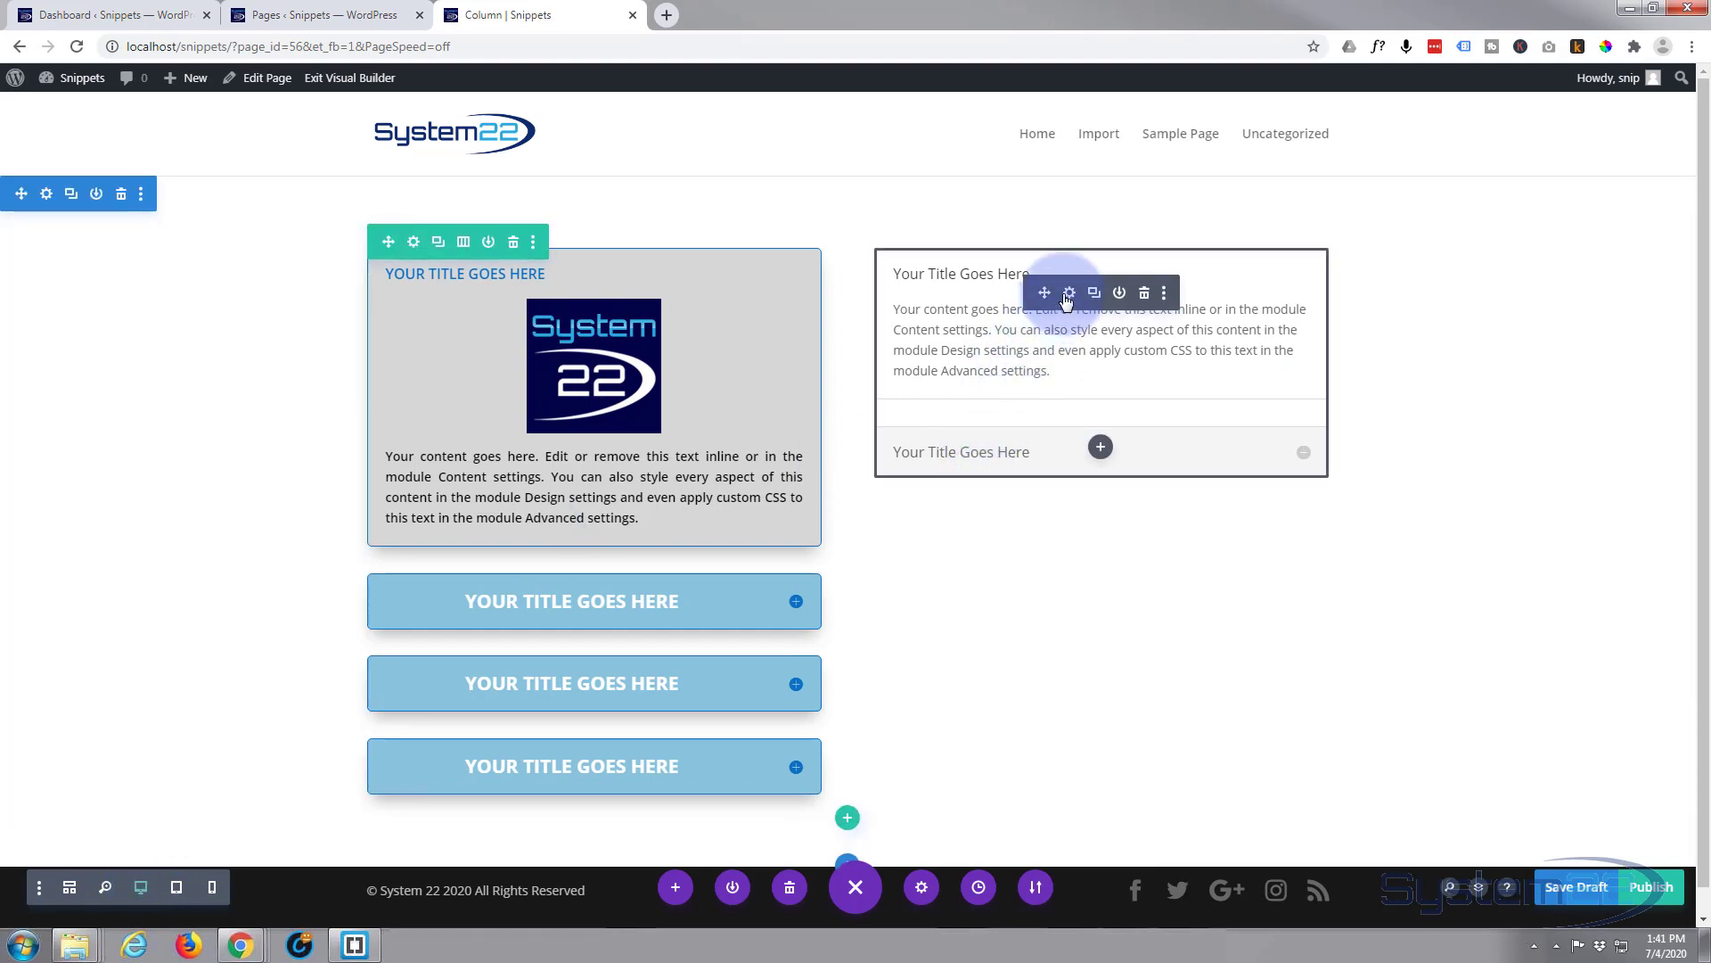
Step: Open the new accordion's first item for editing and review its title and body text
left_click(1070, 294)
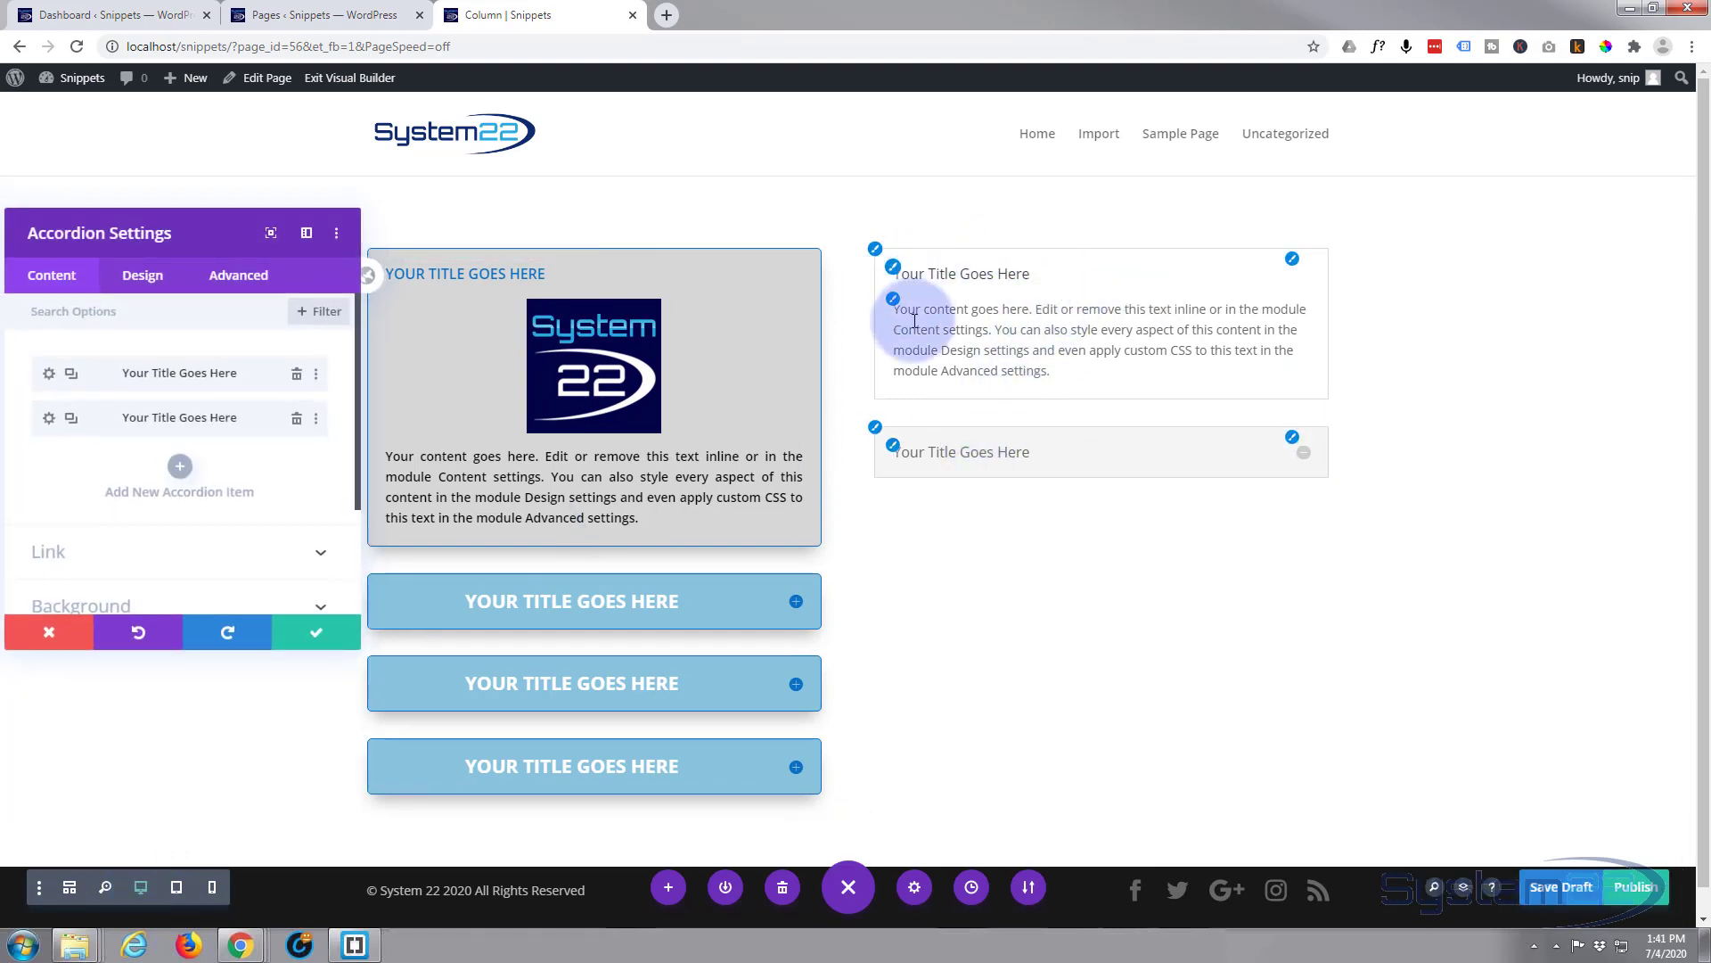
left_click(1134, 337)
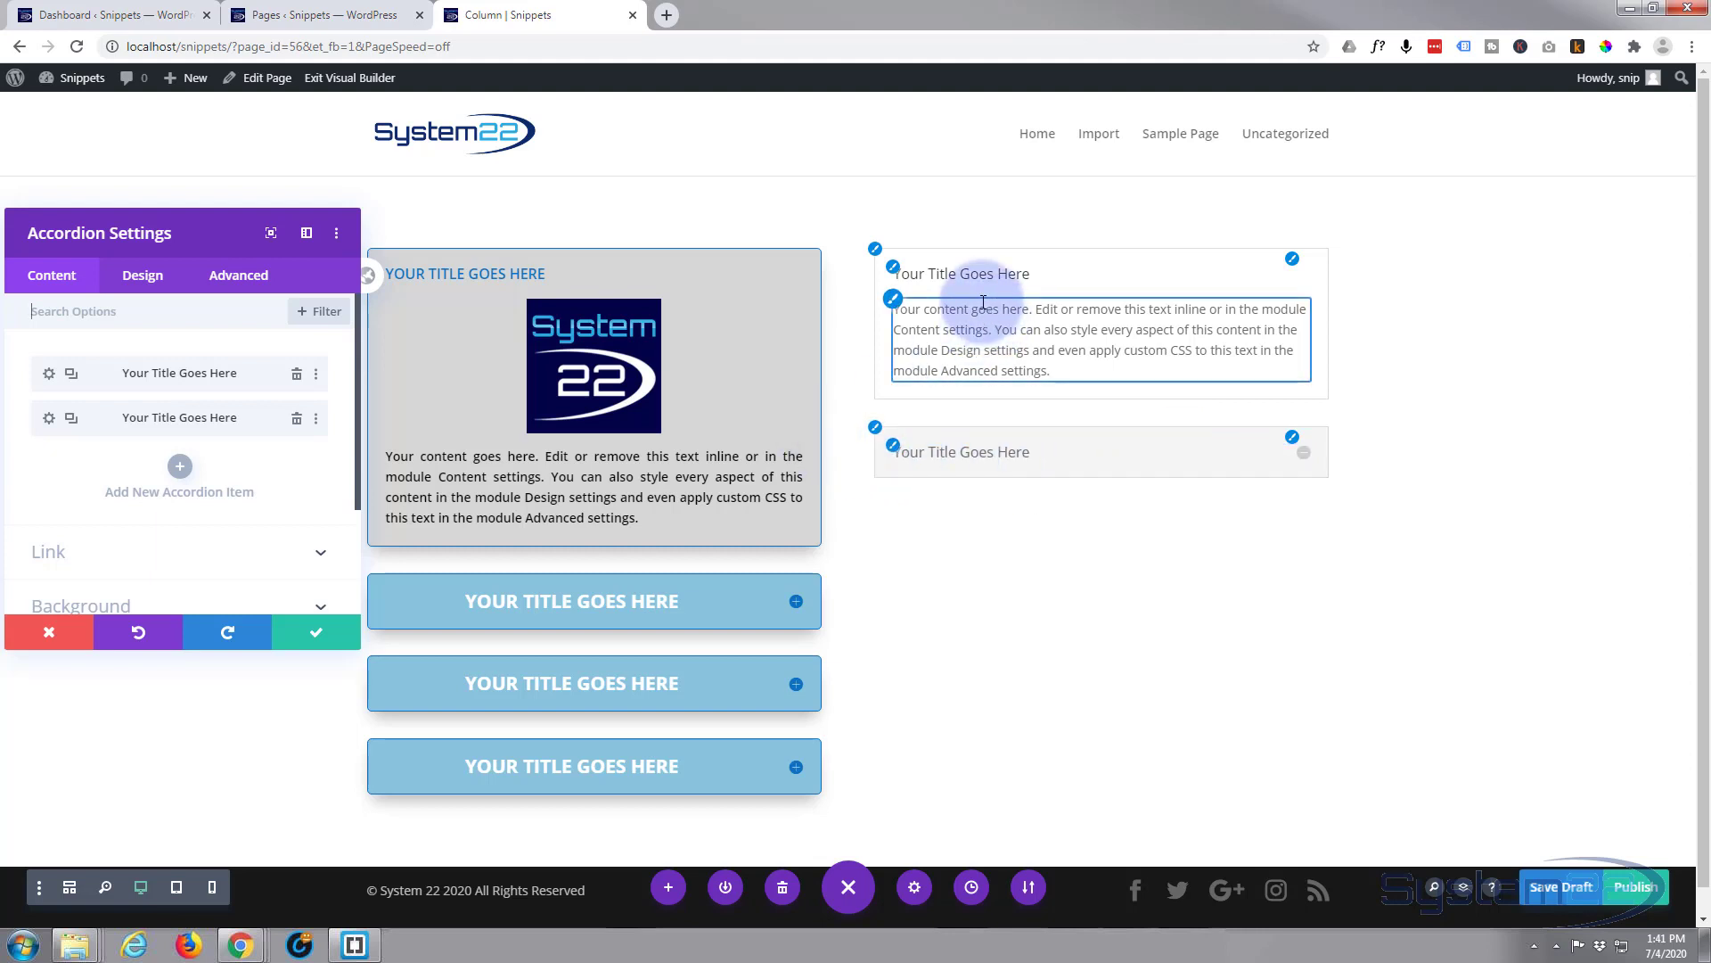
left_click(1055, 341)
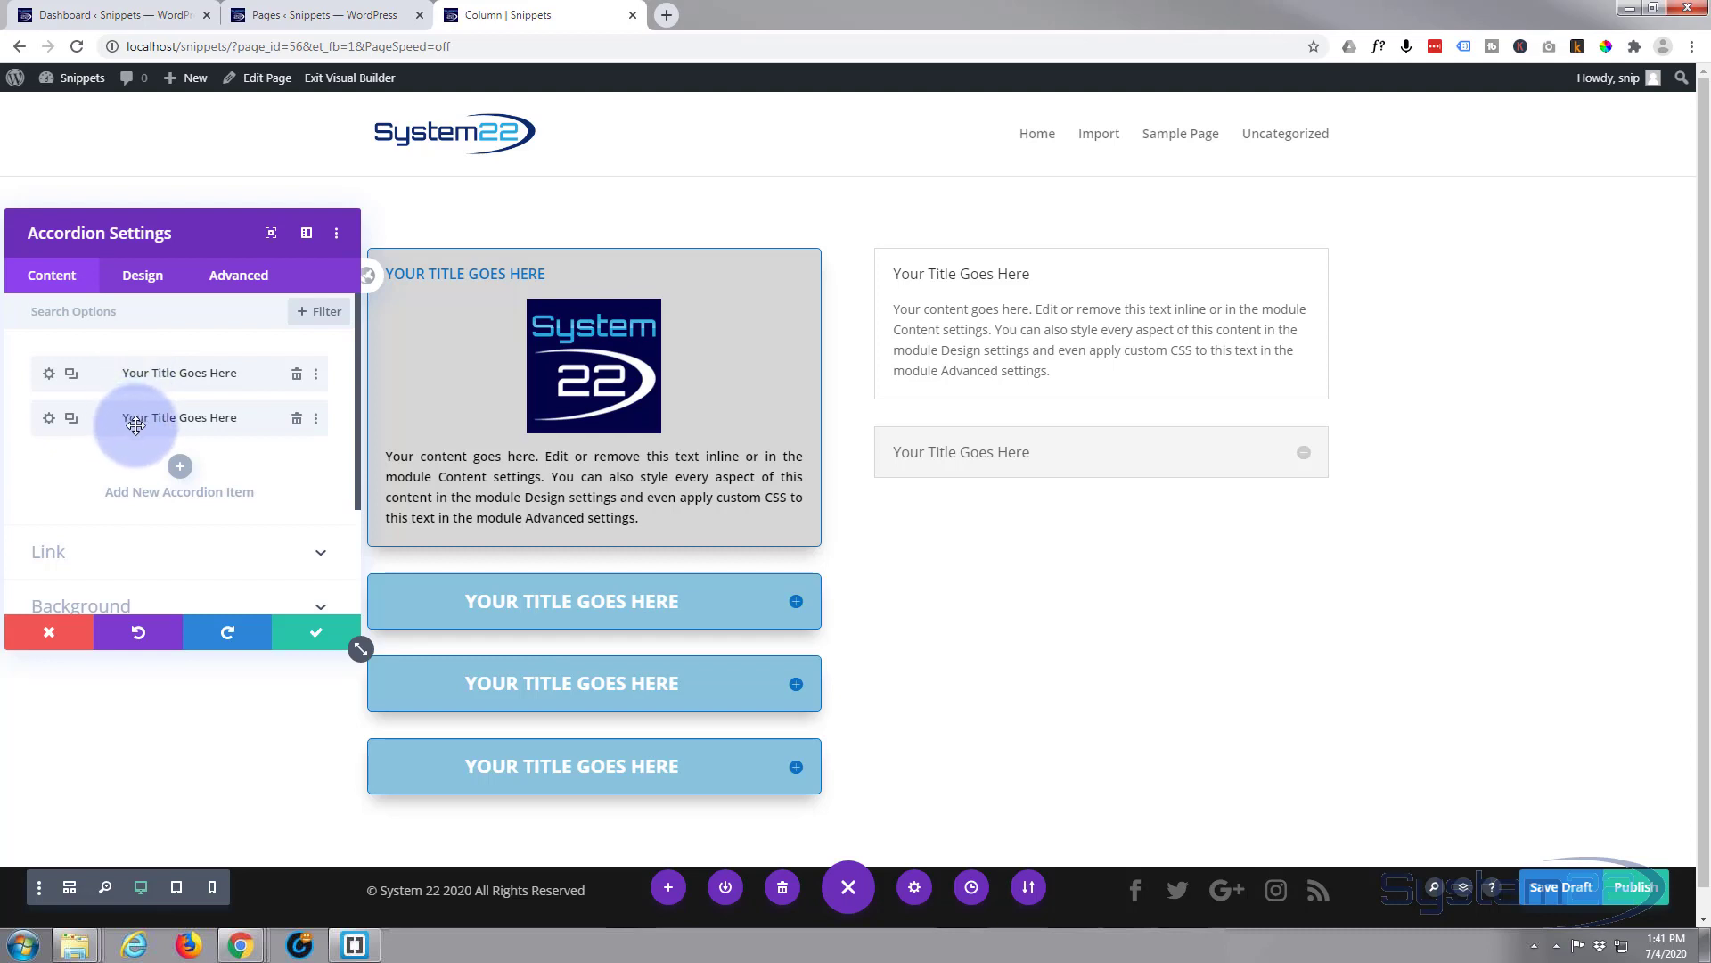
left_click(49, 375)
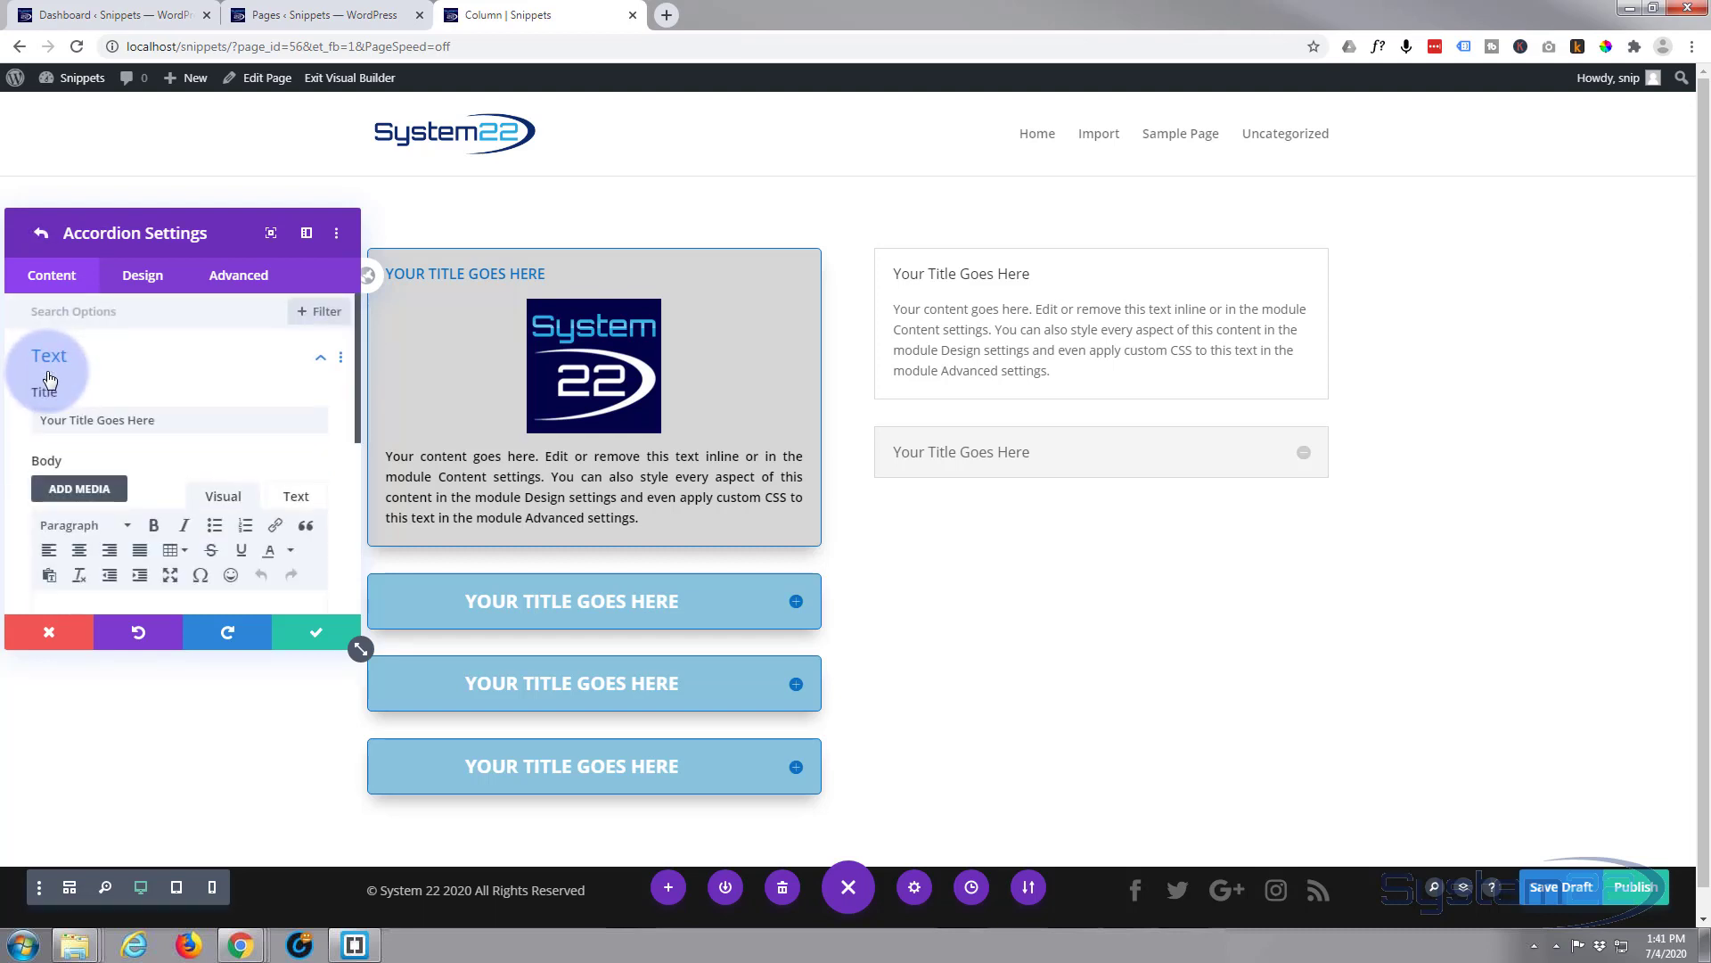
left_click(173, 419)
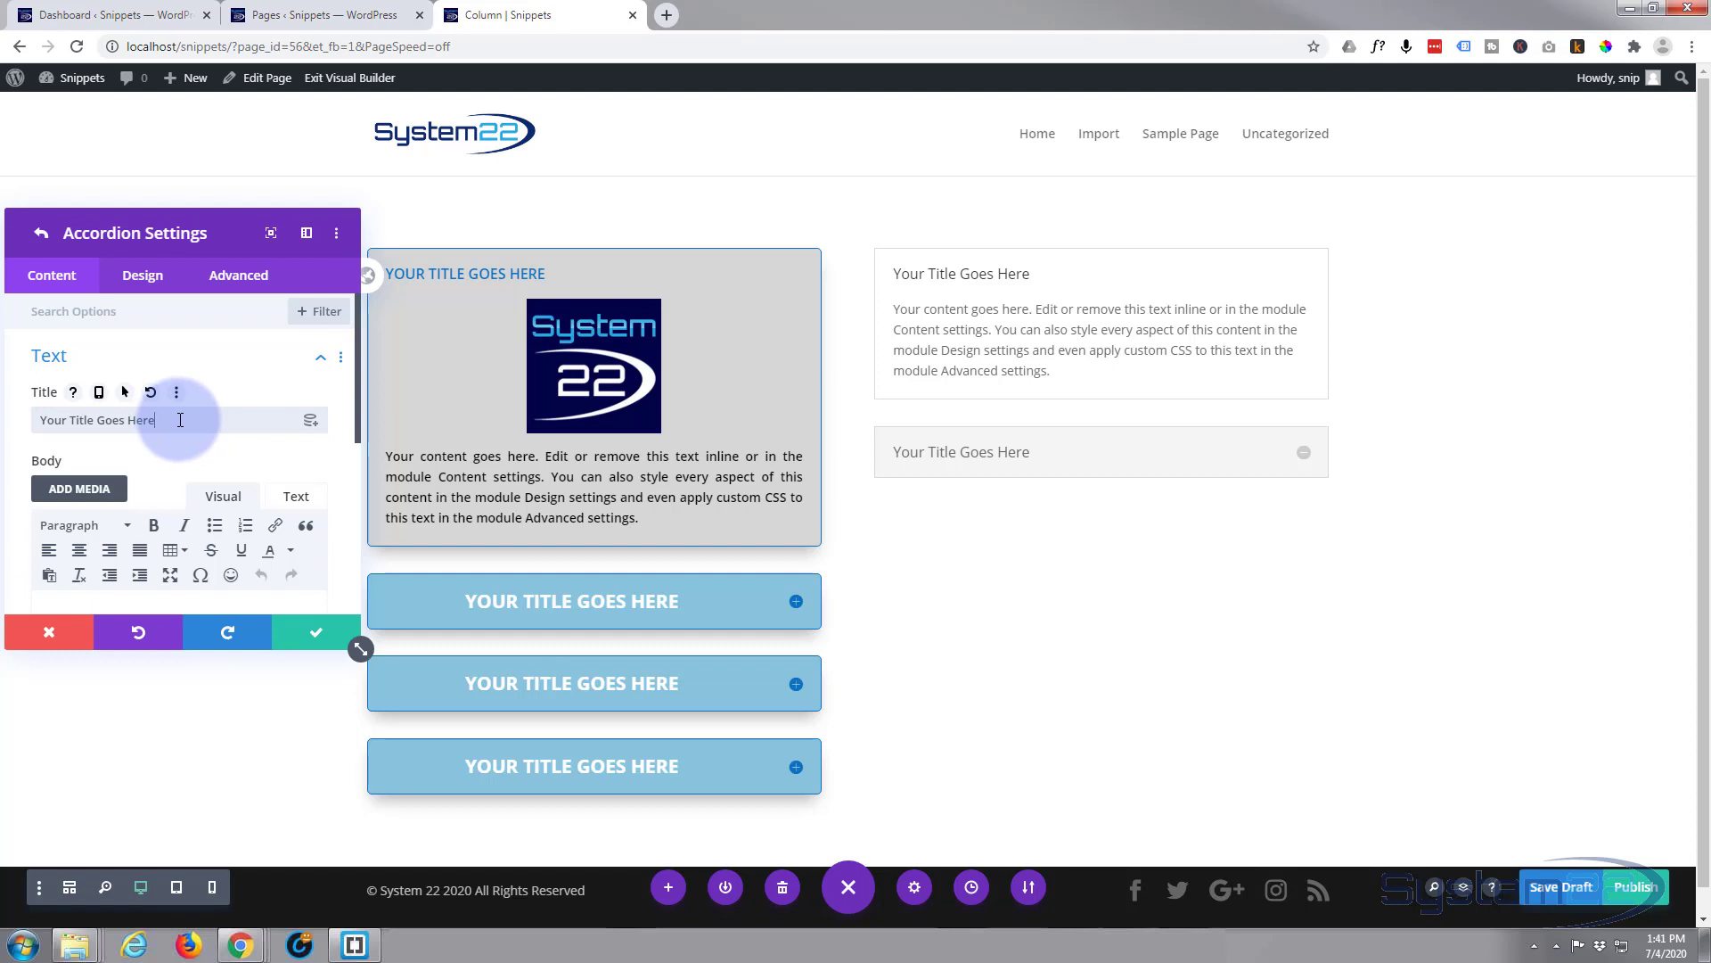
scroll(180, 419, "down", 2)
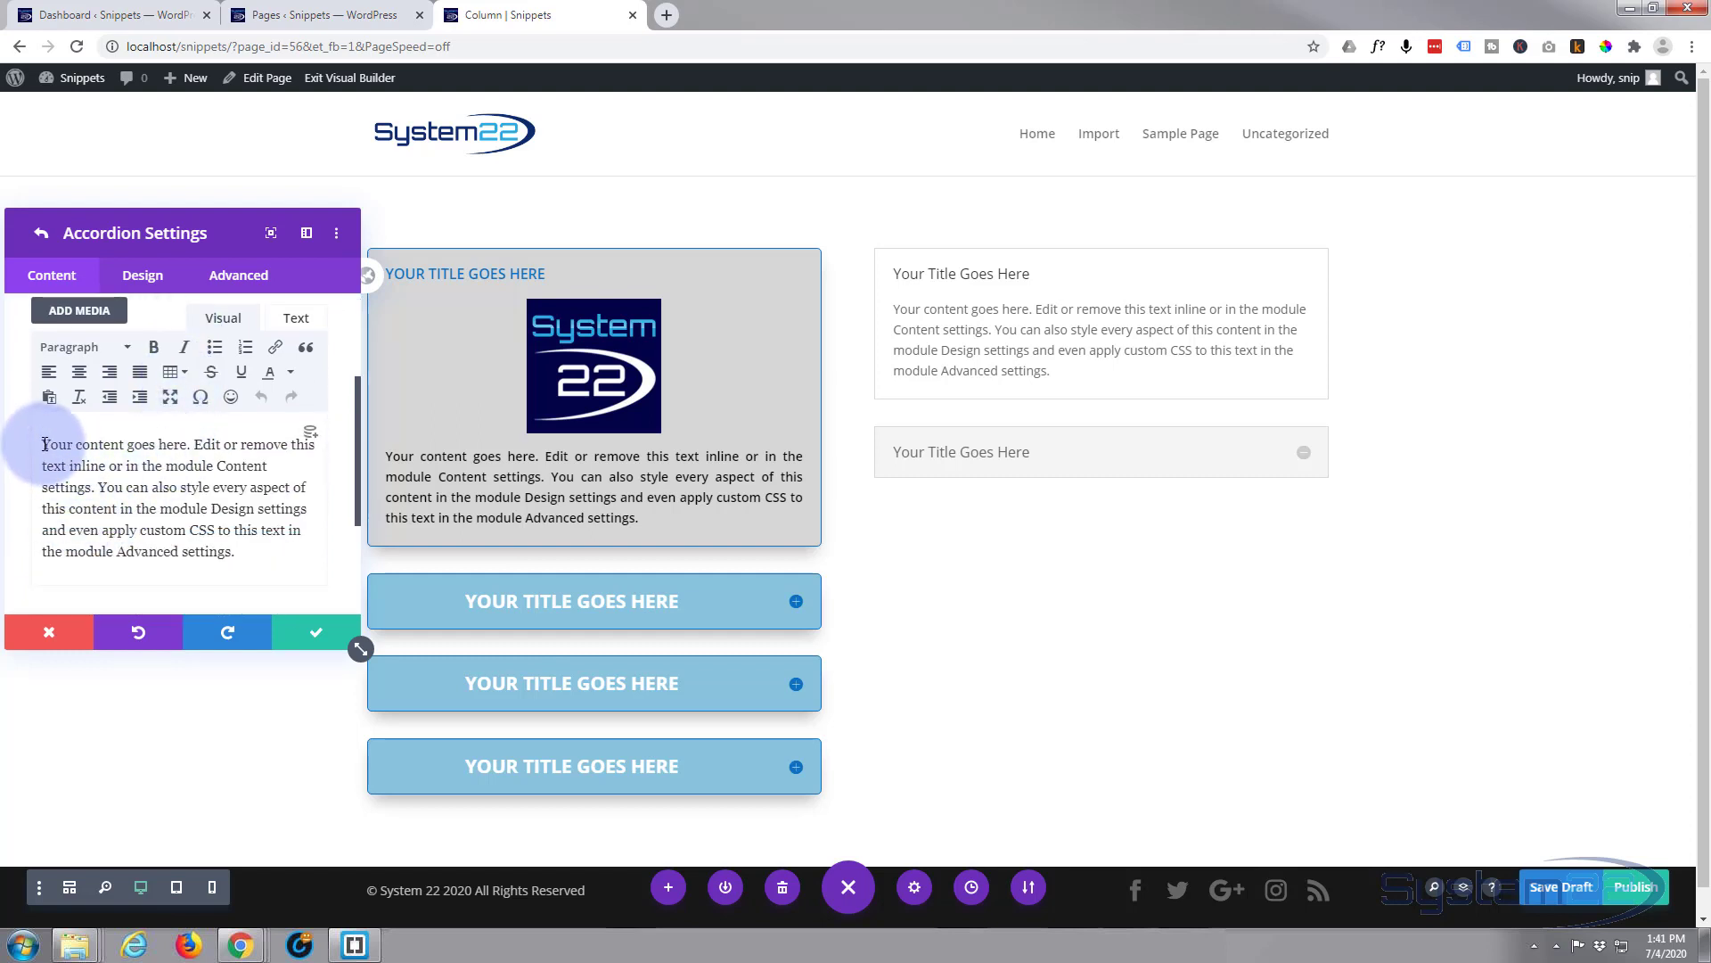
left_click(109, 550)
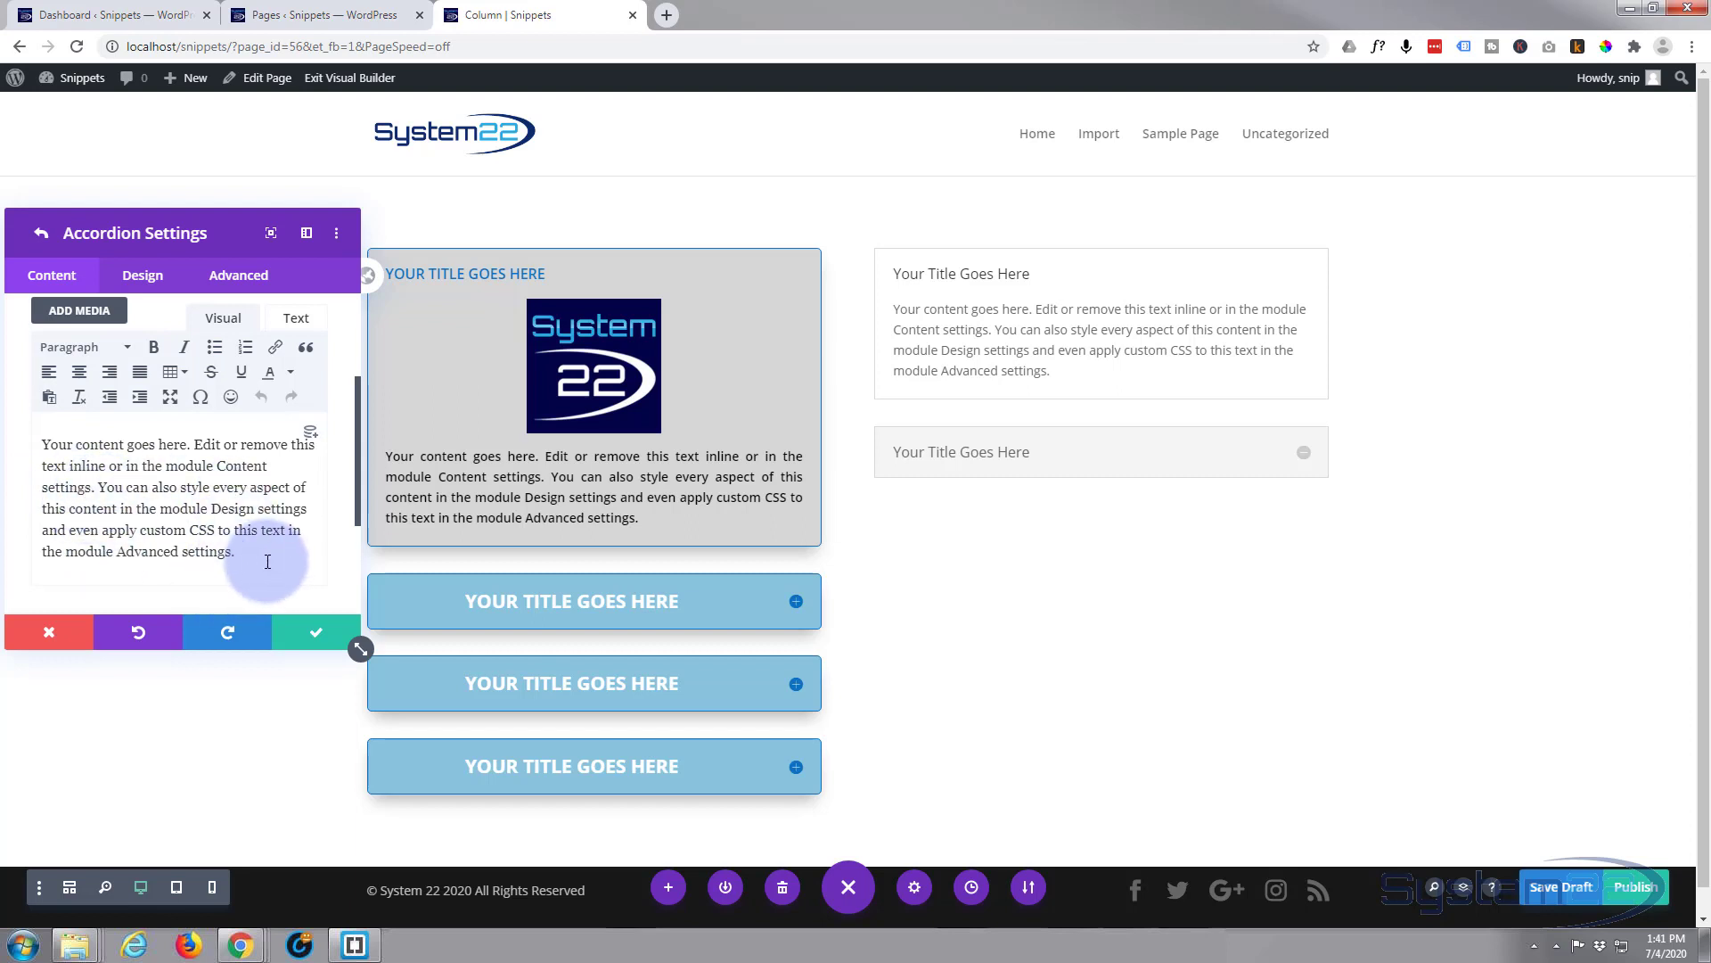
Step: Insert the System22 square logo fav.jpg from the media library before the first item's body text
left_click(49, 447)
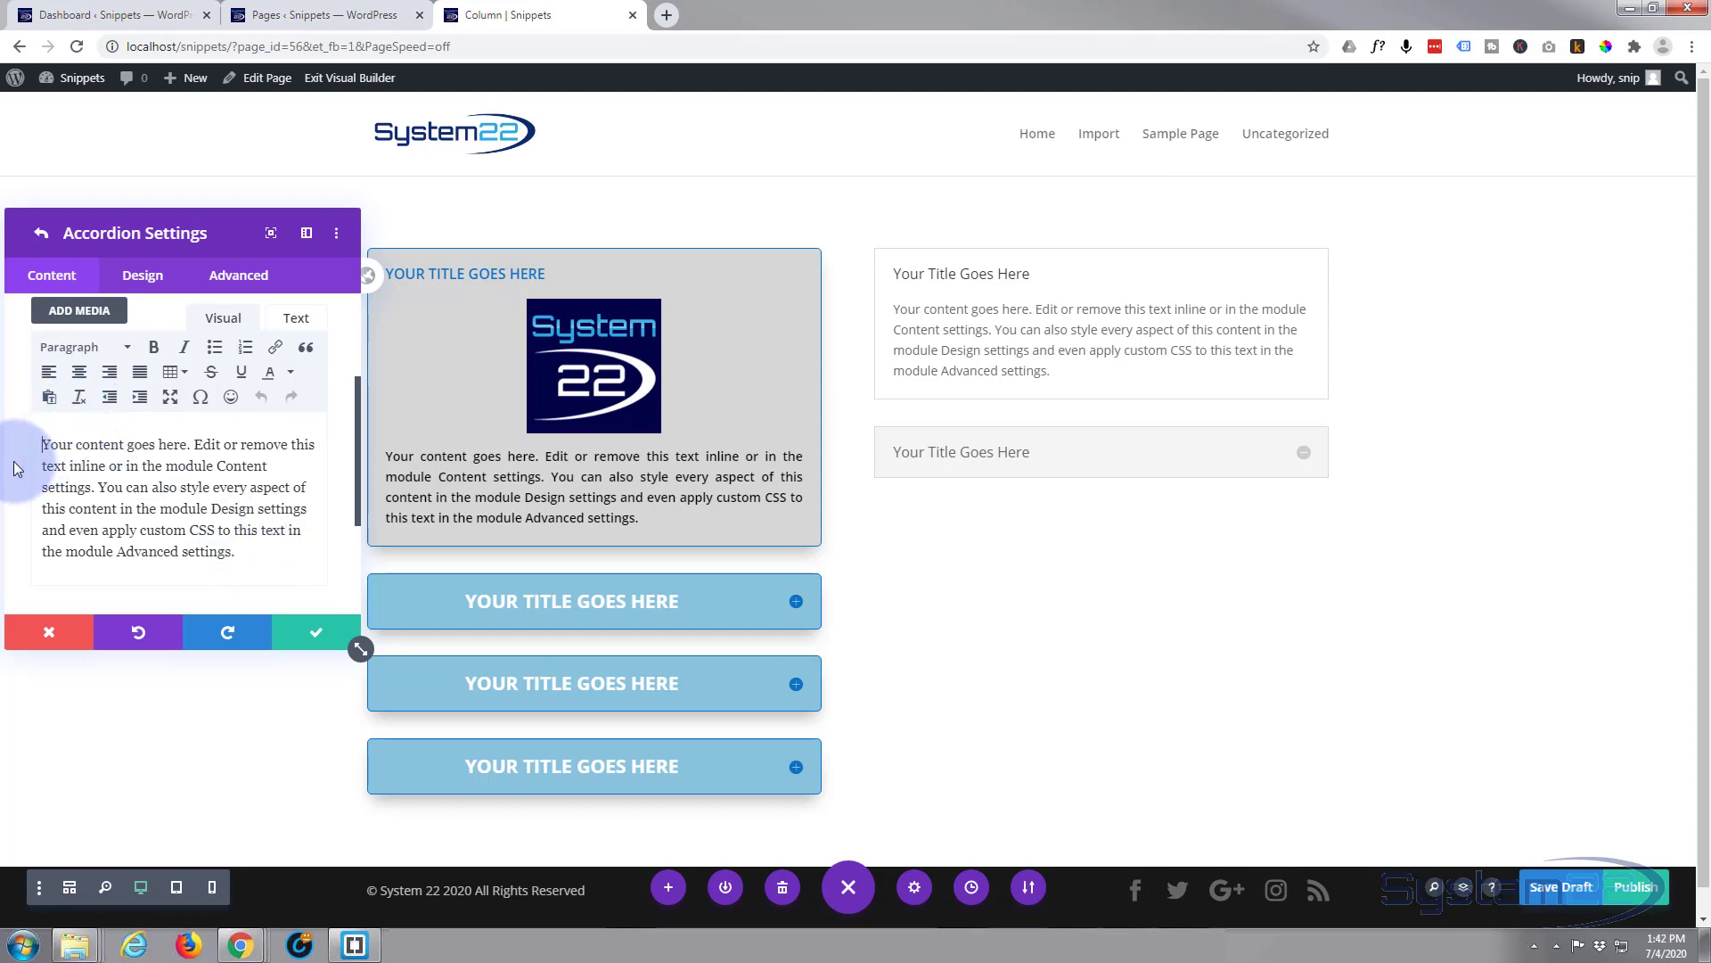
left_click(86, 313)
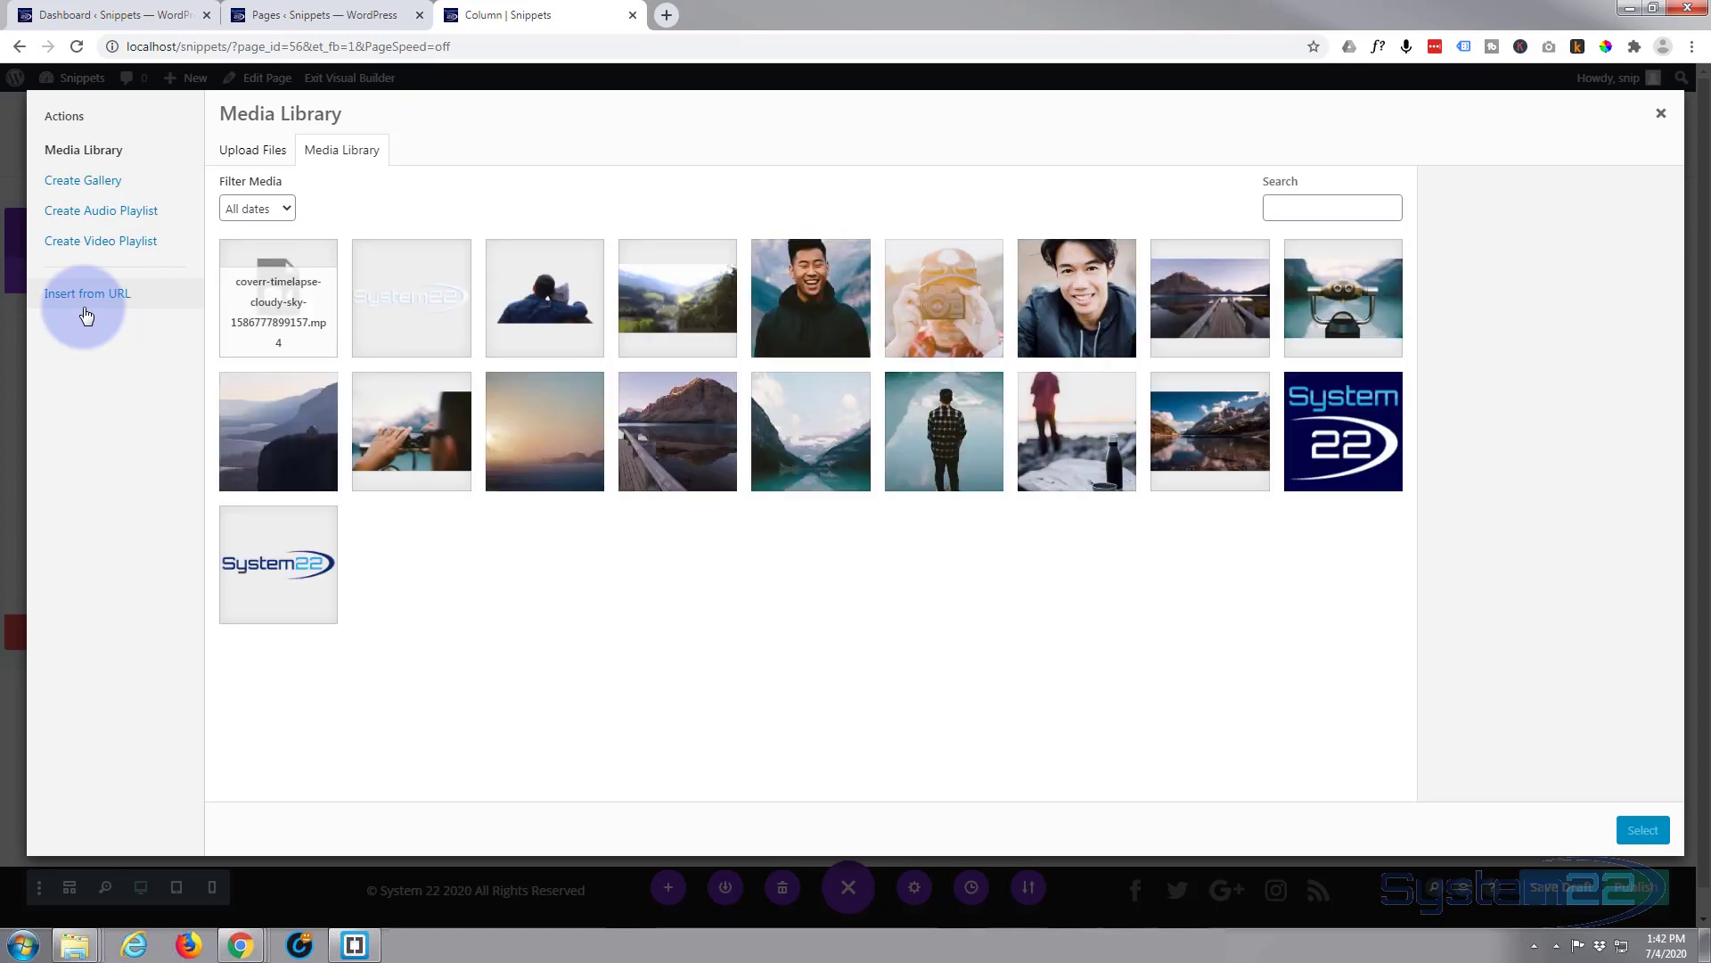
left_click(1343, 432)
left_click(1643, 831)
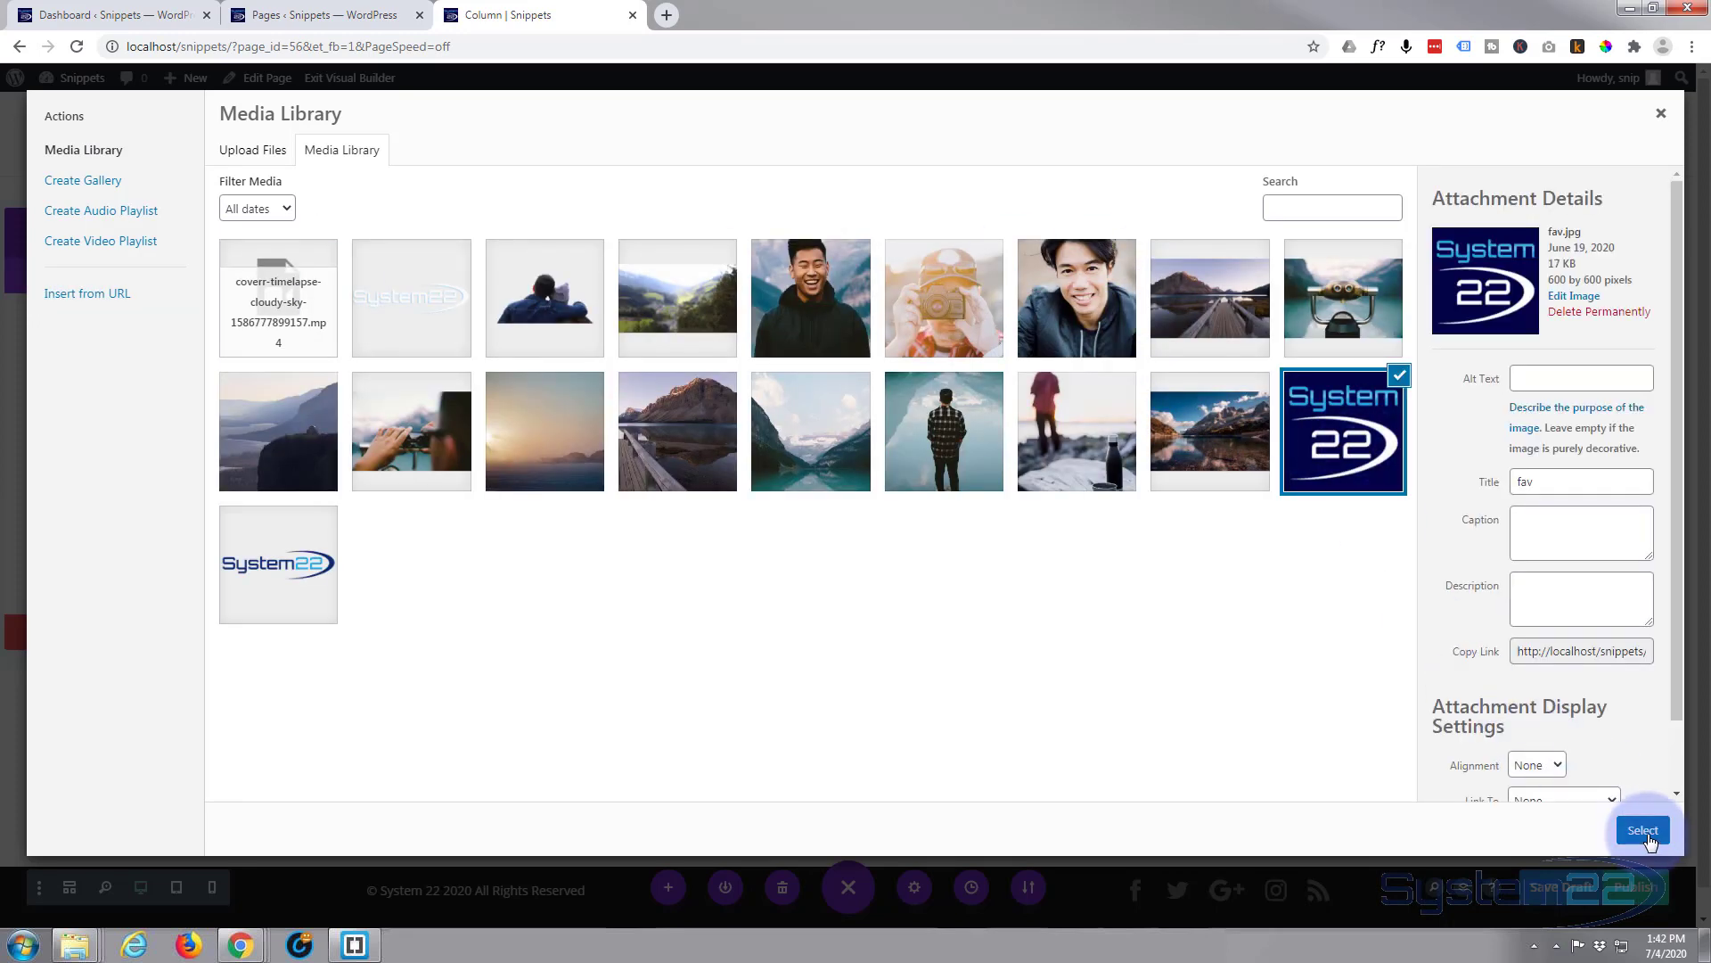
scroll(328, 510, "down", 3)
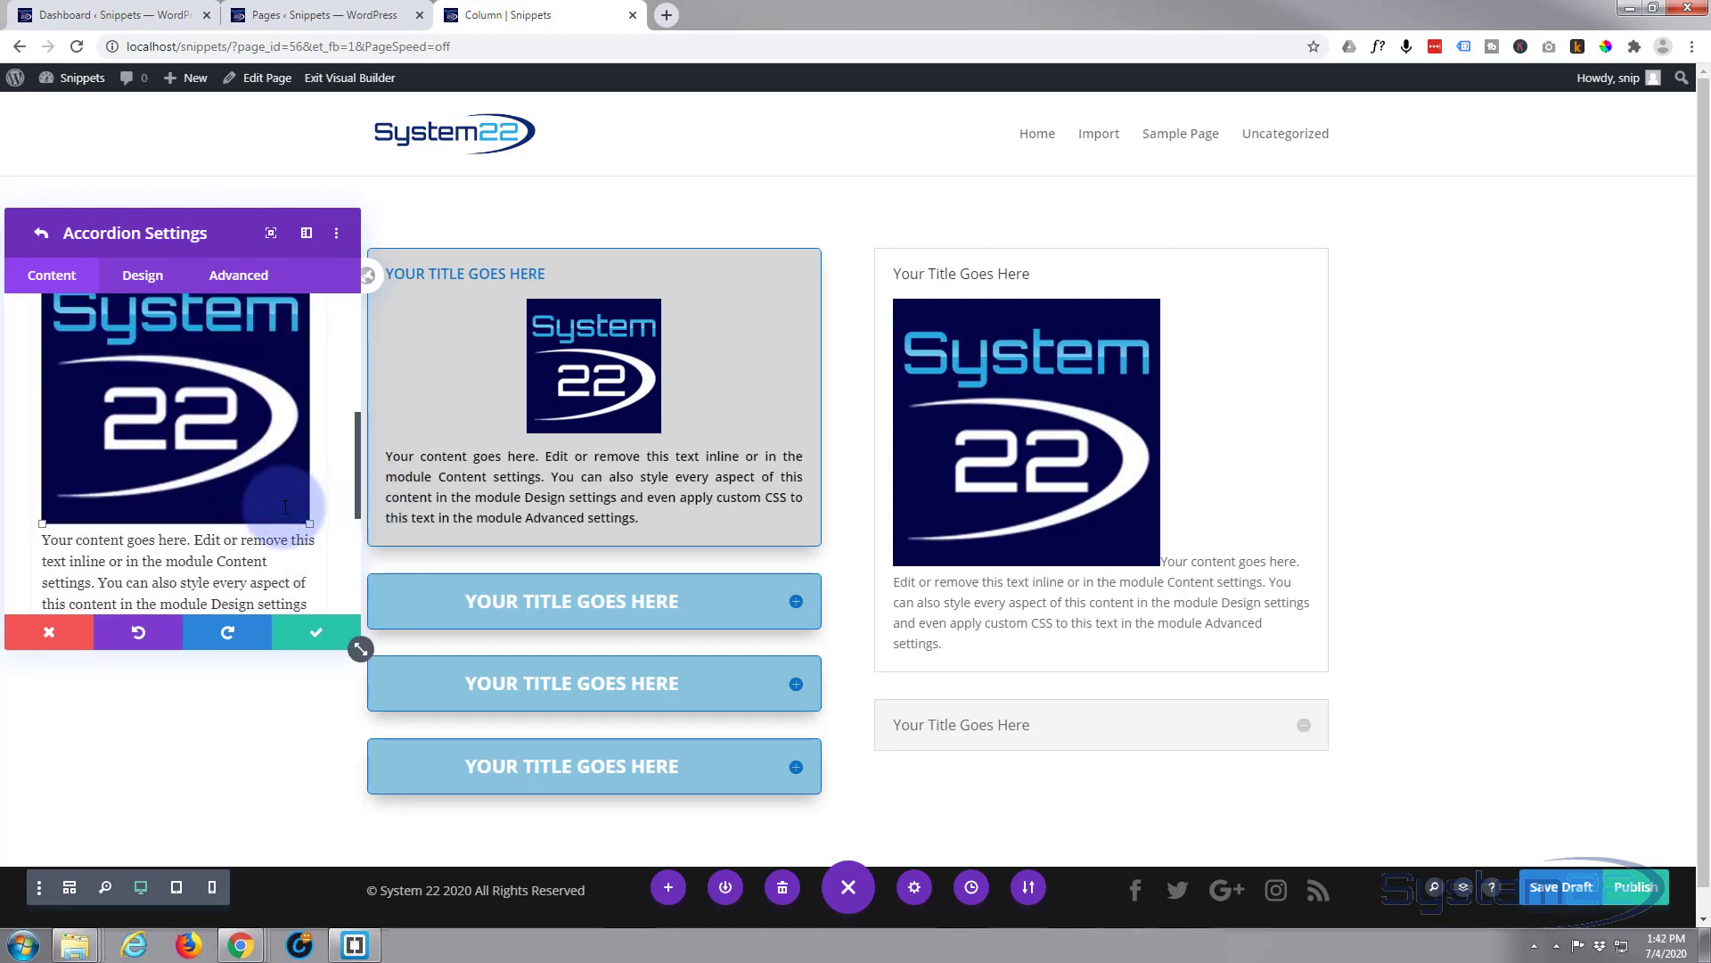
Step: Shrink the inserted logo to well under half its size and align it left so the body text wraps beside it
left_click(312, 525)
left_click_drag(310, 522, 156, 364)
scroll(196, 418, "up", 3)
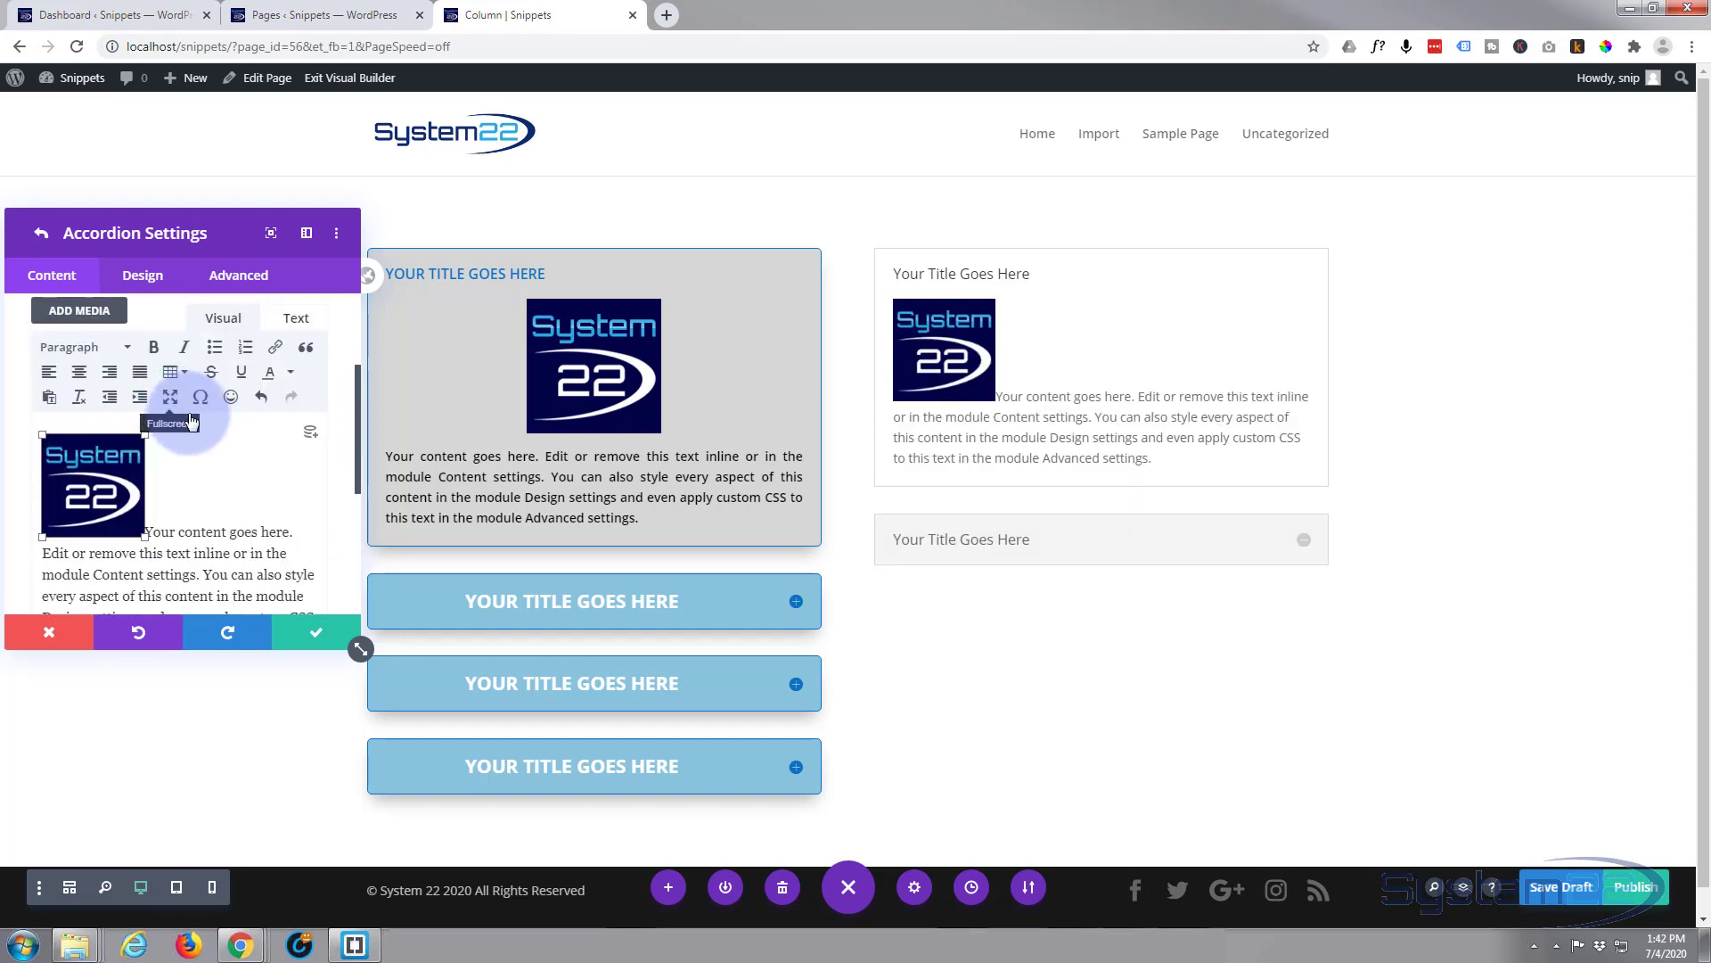
left_click(248, 464)
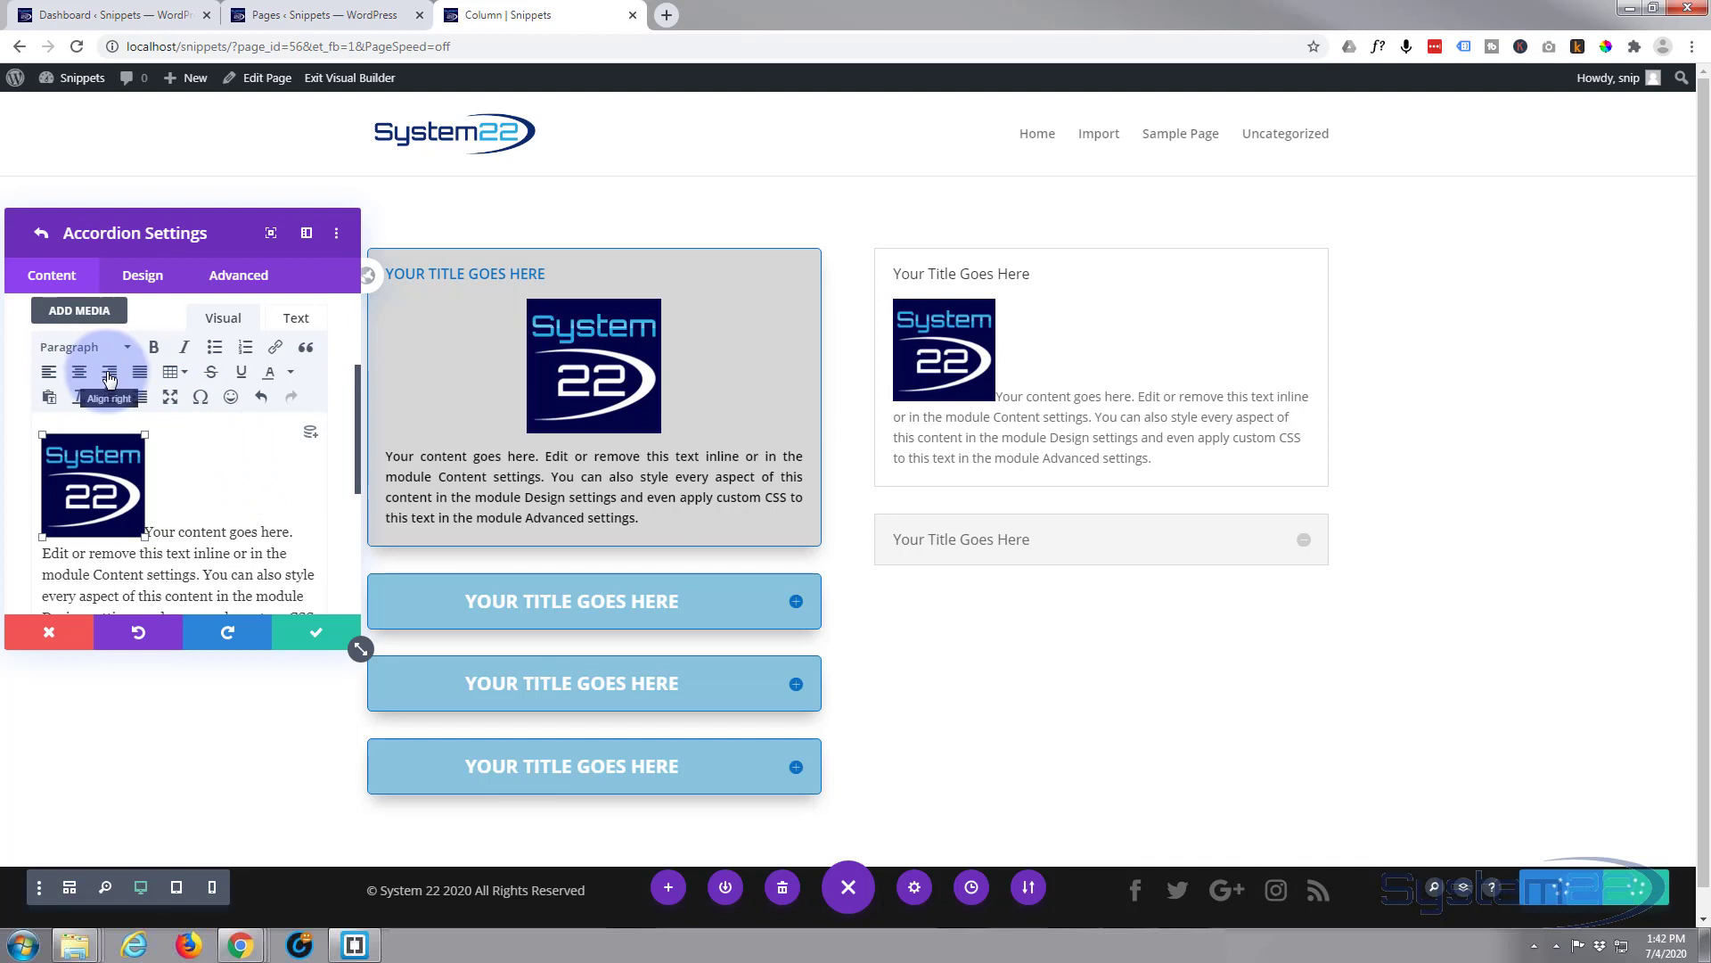
left_click(50, 372)
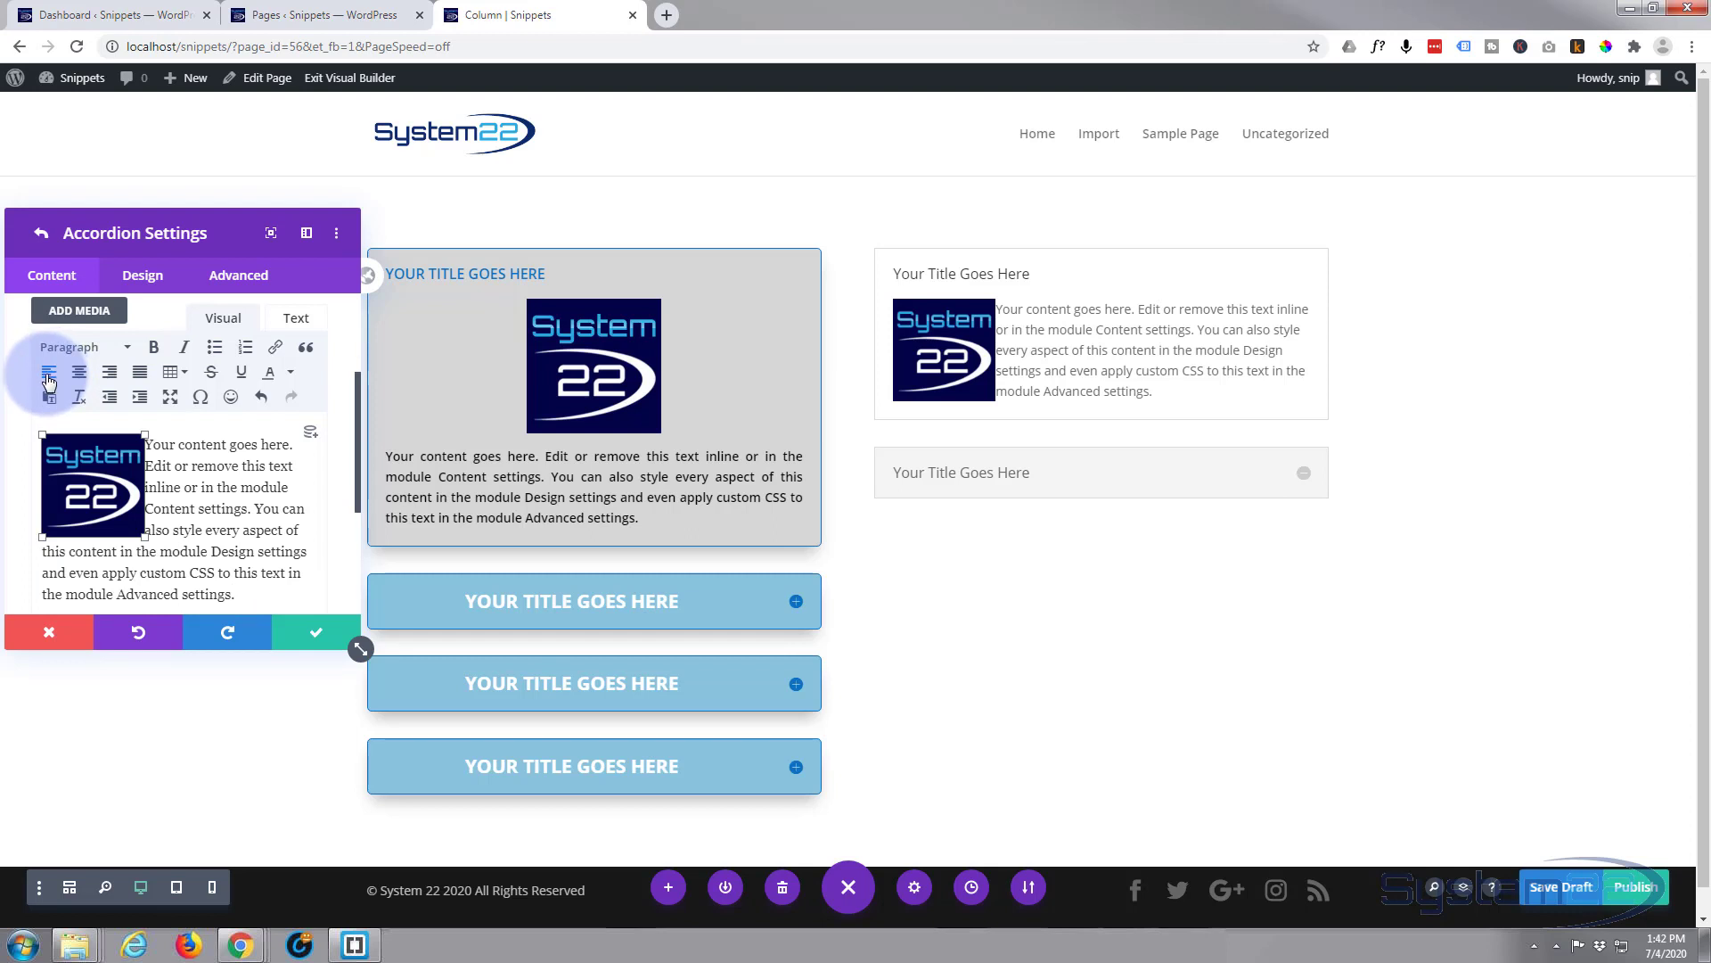
Step: Centre the logo in the first accordion item and start the body text in its own paragraph below it
left_click(49, 380)
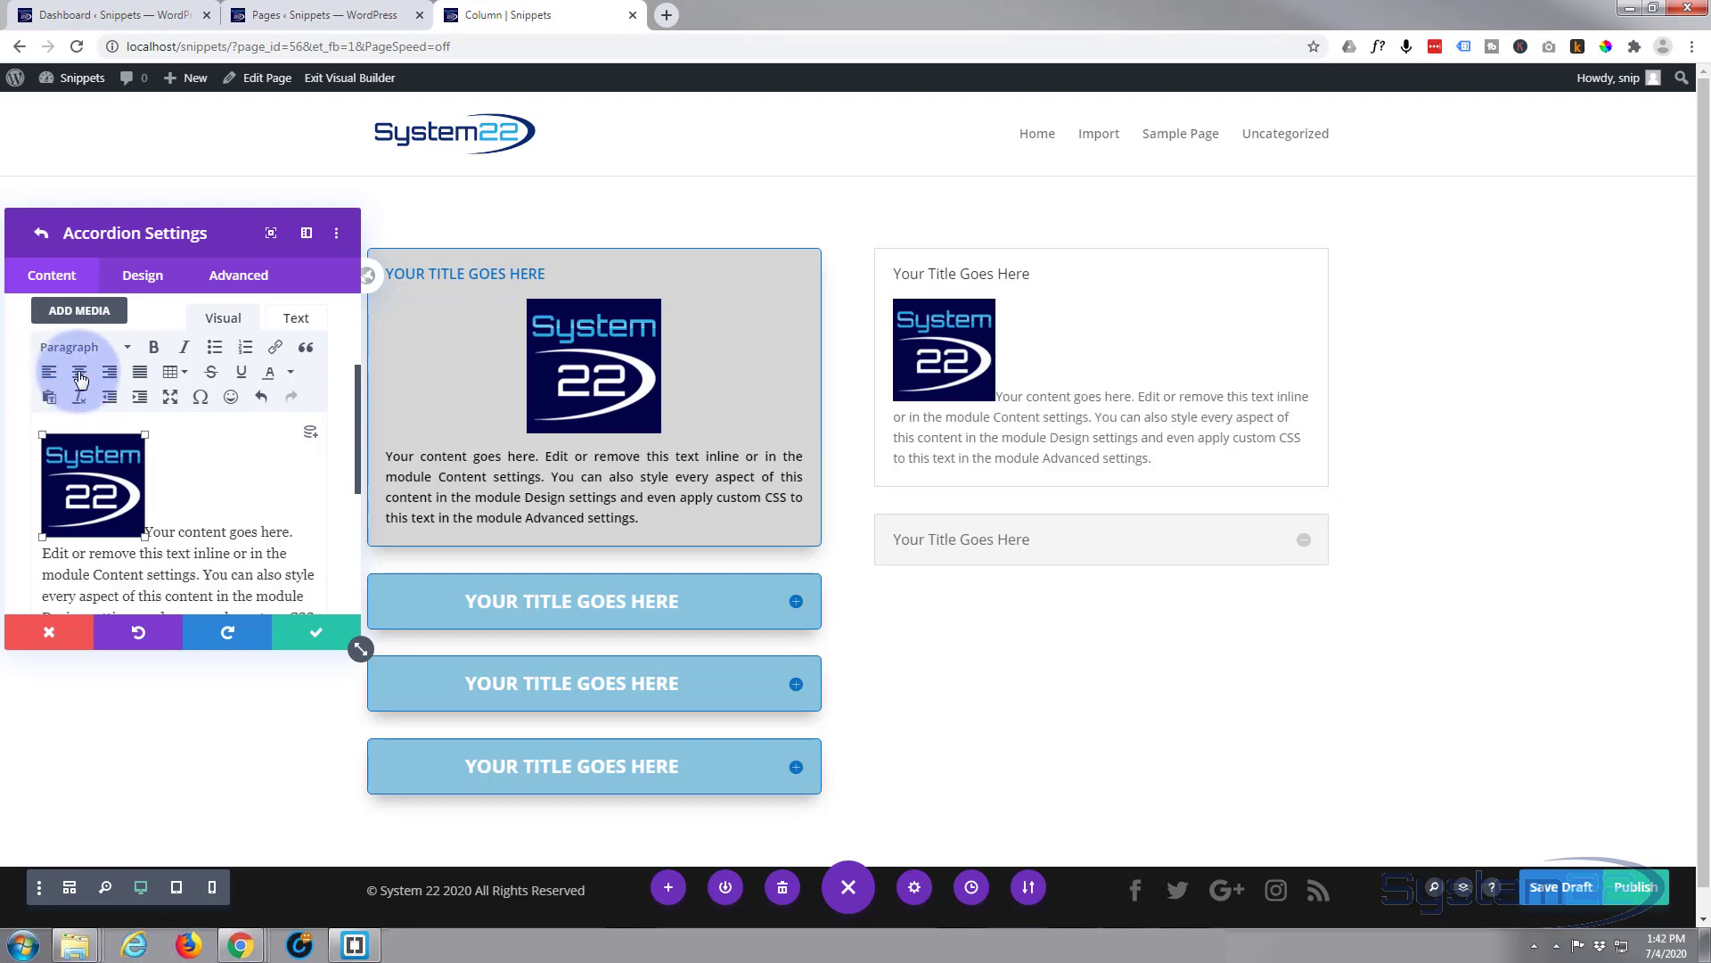
left_click(80, 375)
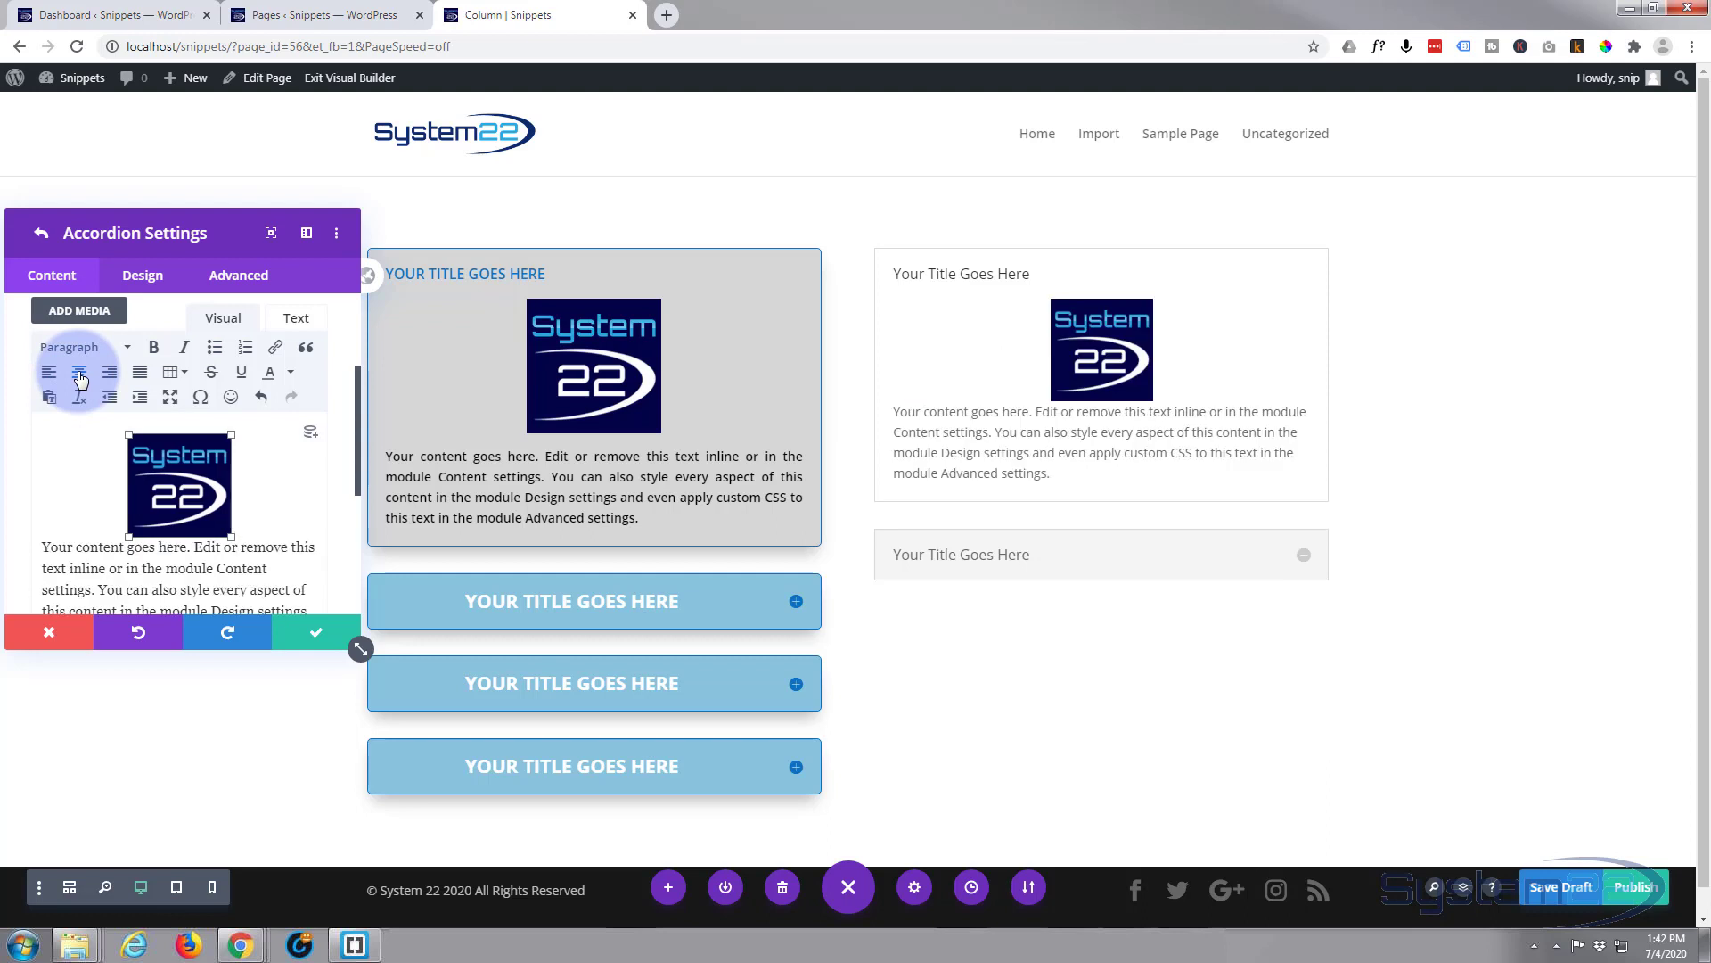
left_click(41, 560)
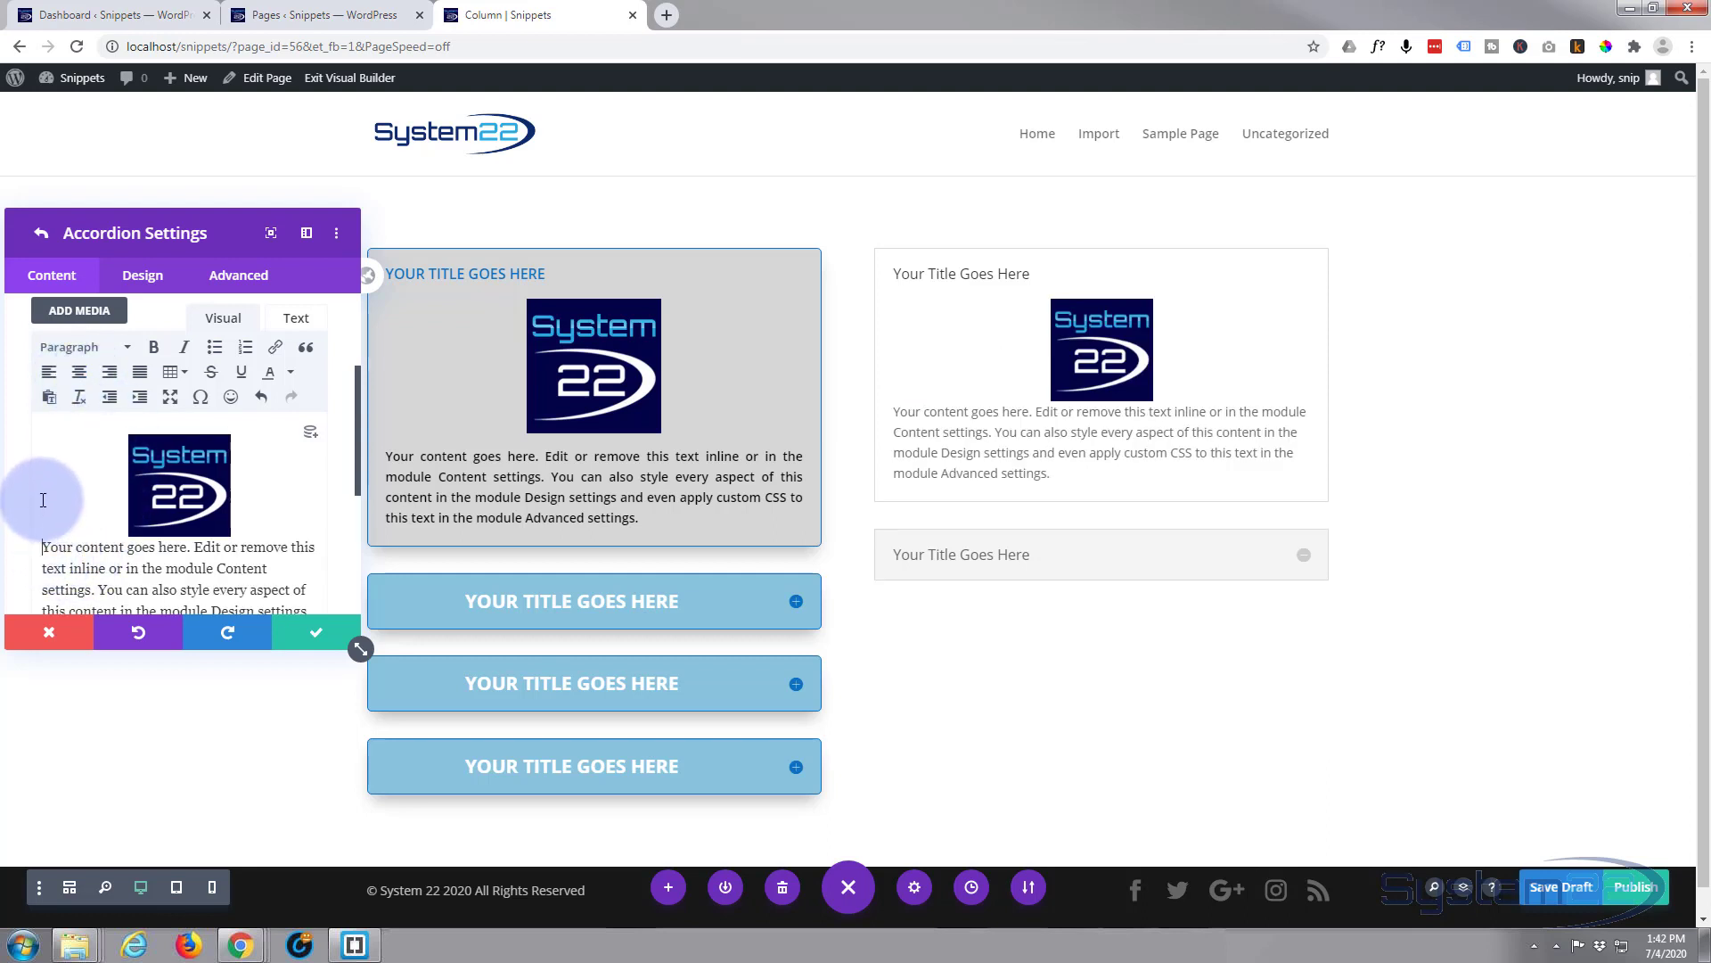
key("Return")
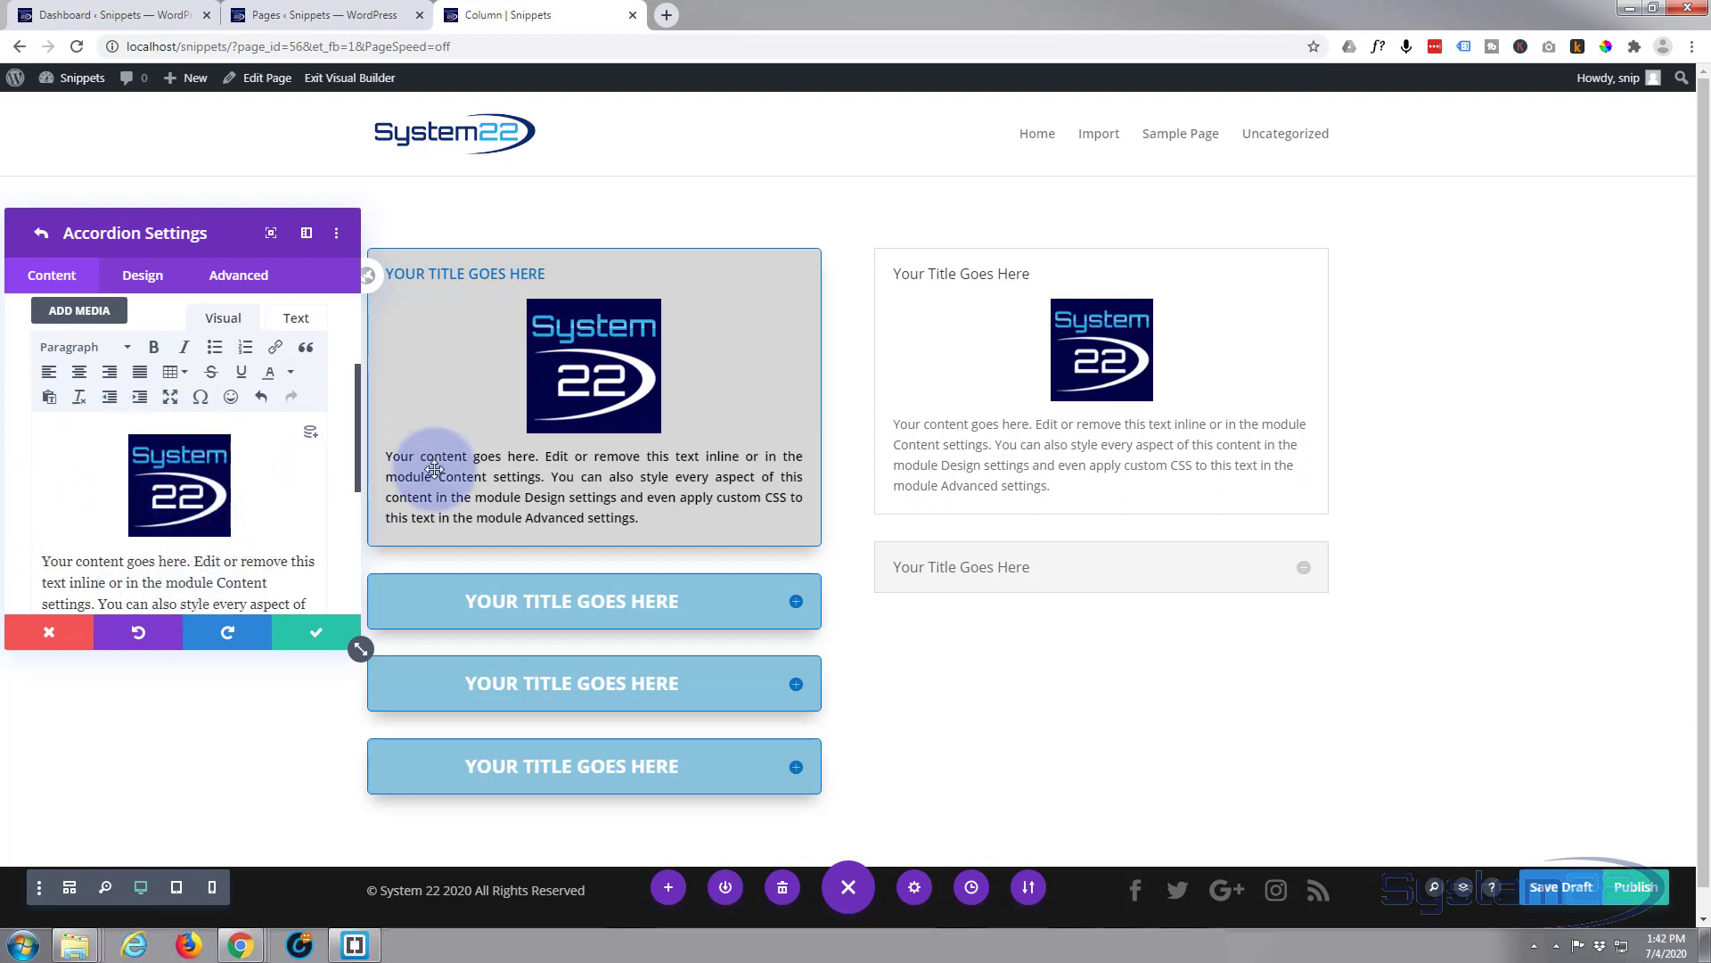
Step: Give the first accordion item a light grey background colour and check it in both closed and open states
scroll(134, 530, "down", 2)
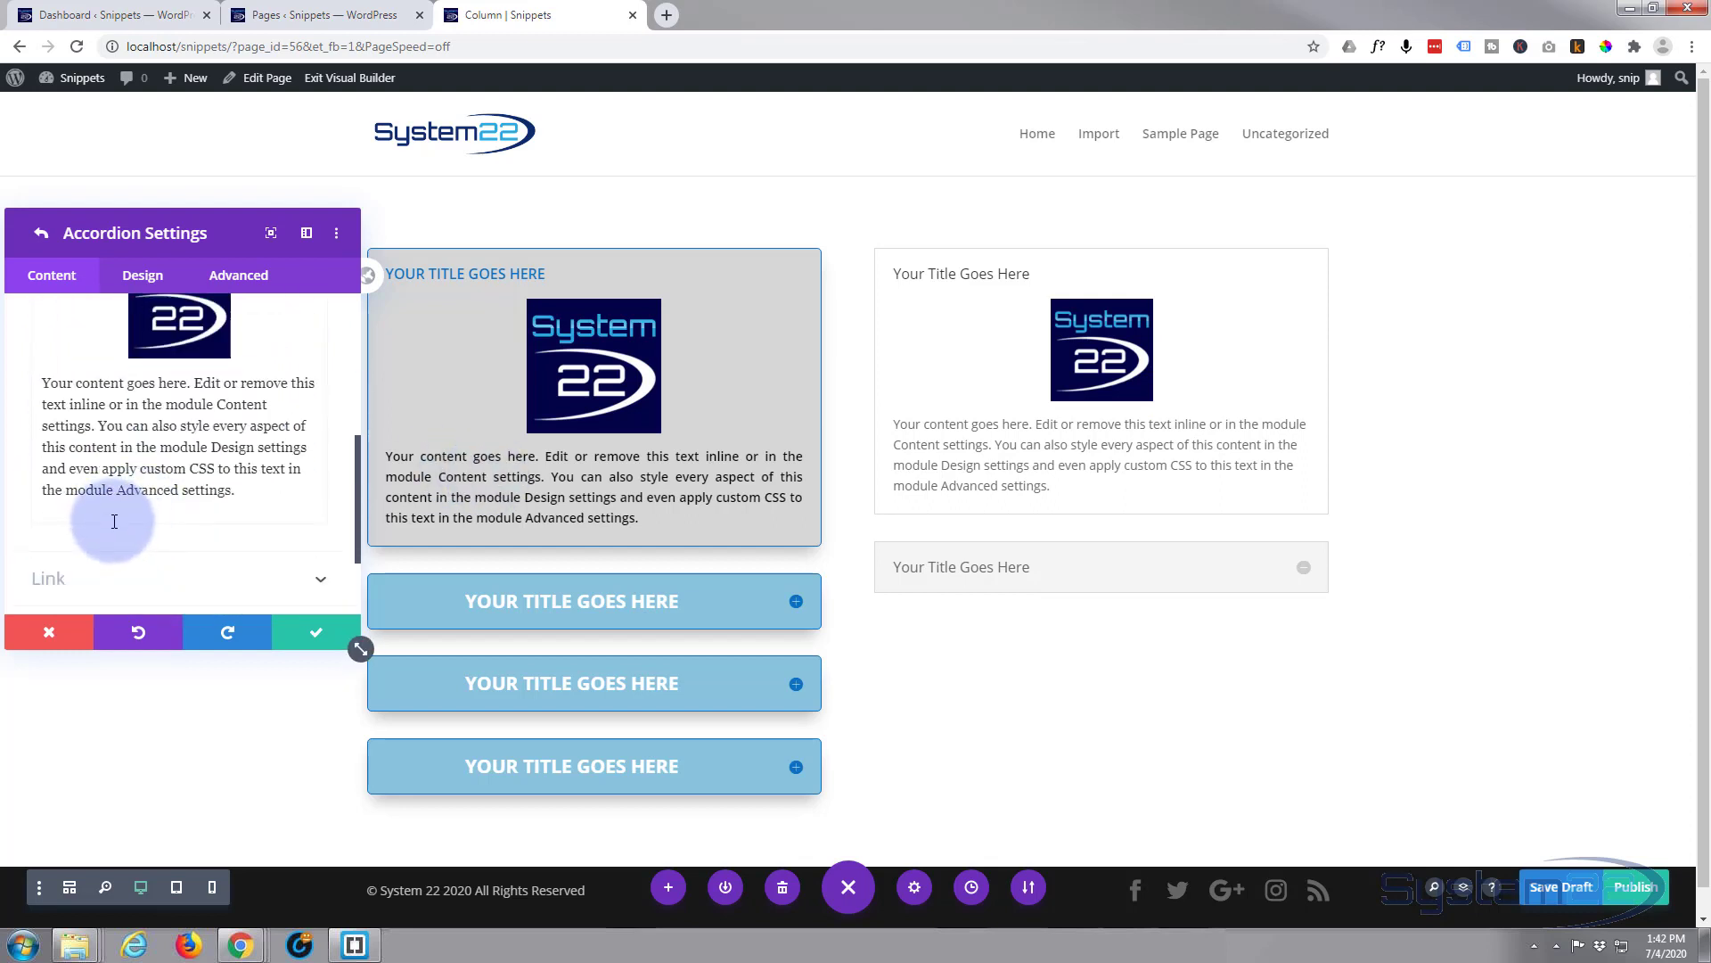
scroll(36, 419, "up", 3)
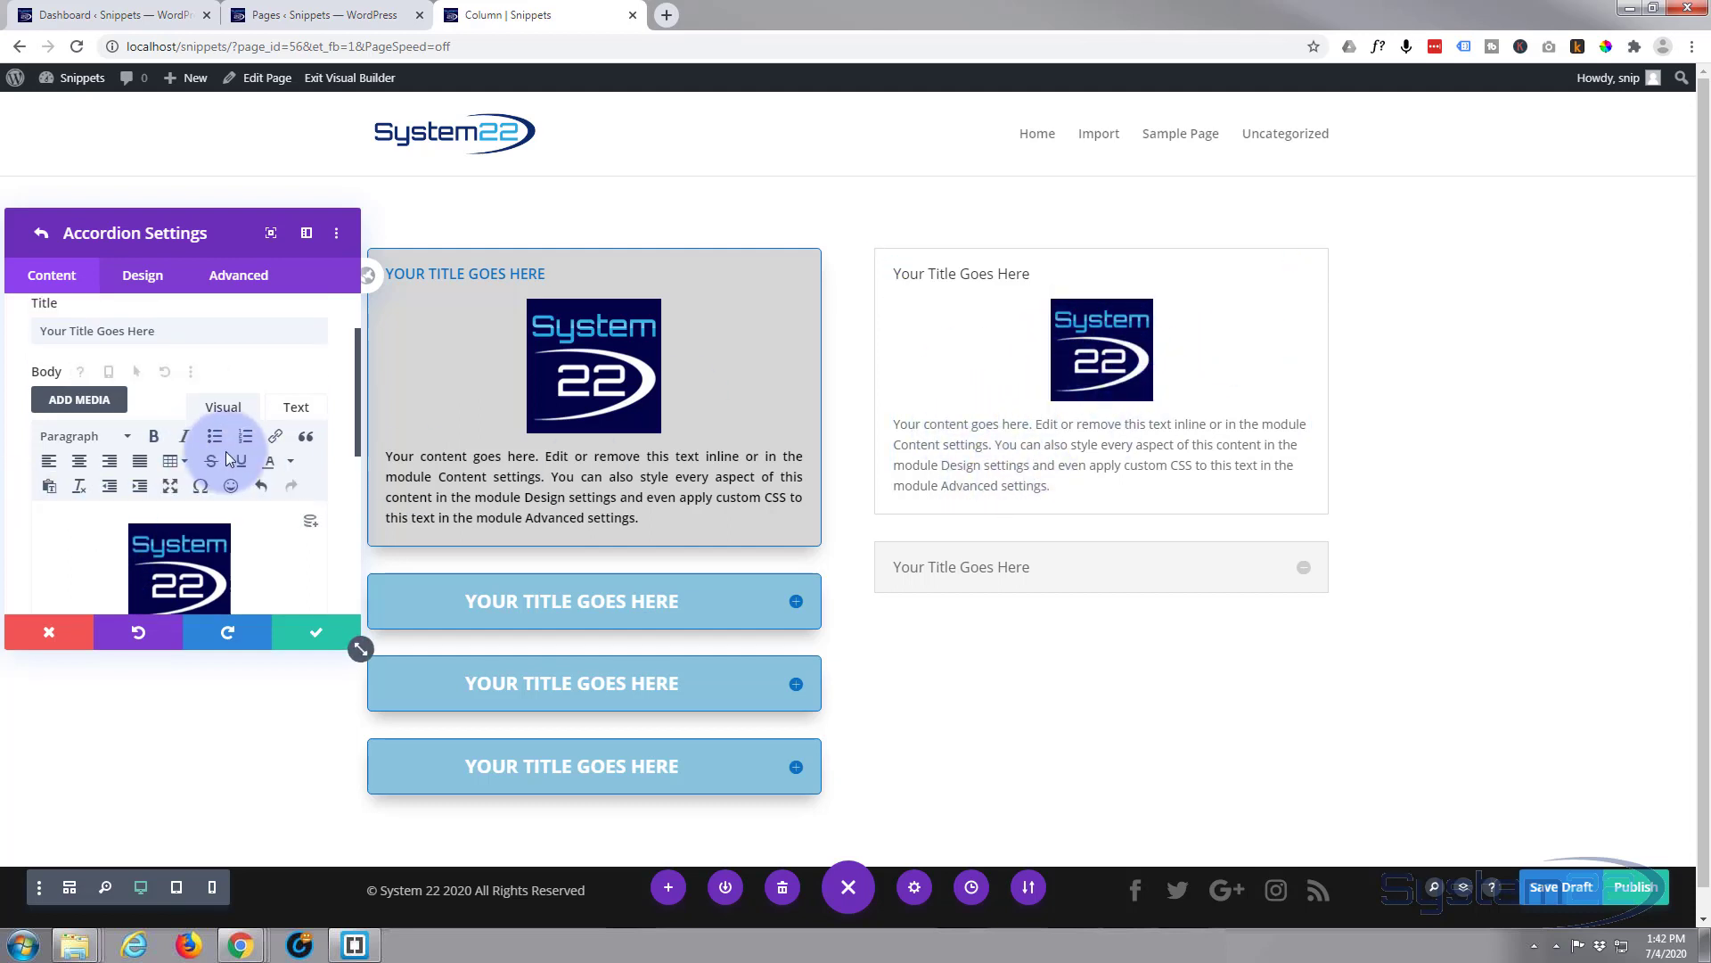
scroll(226, 457, "down", 1)
scroll(226, 458, "down", 5)
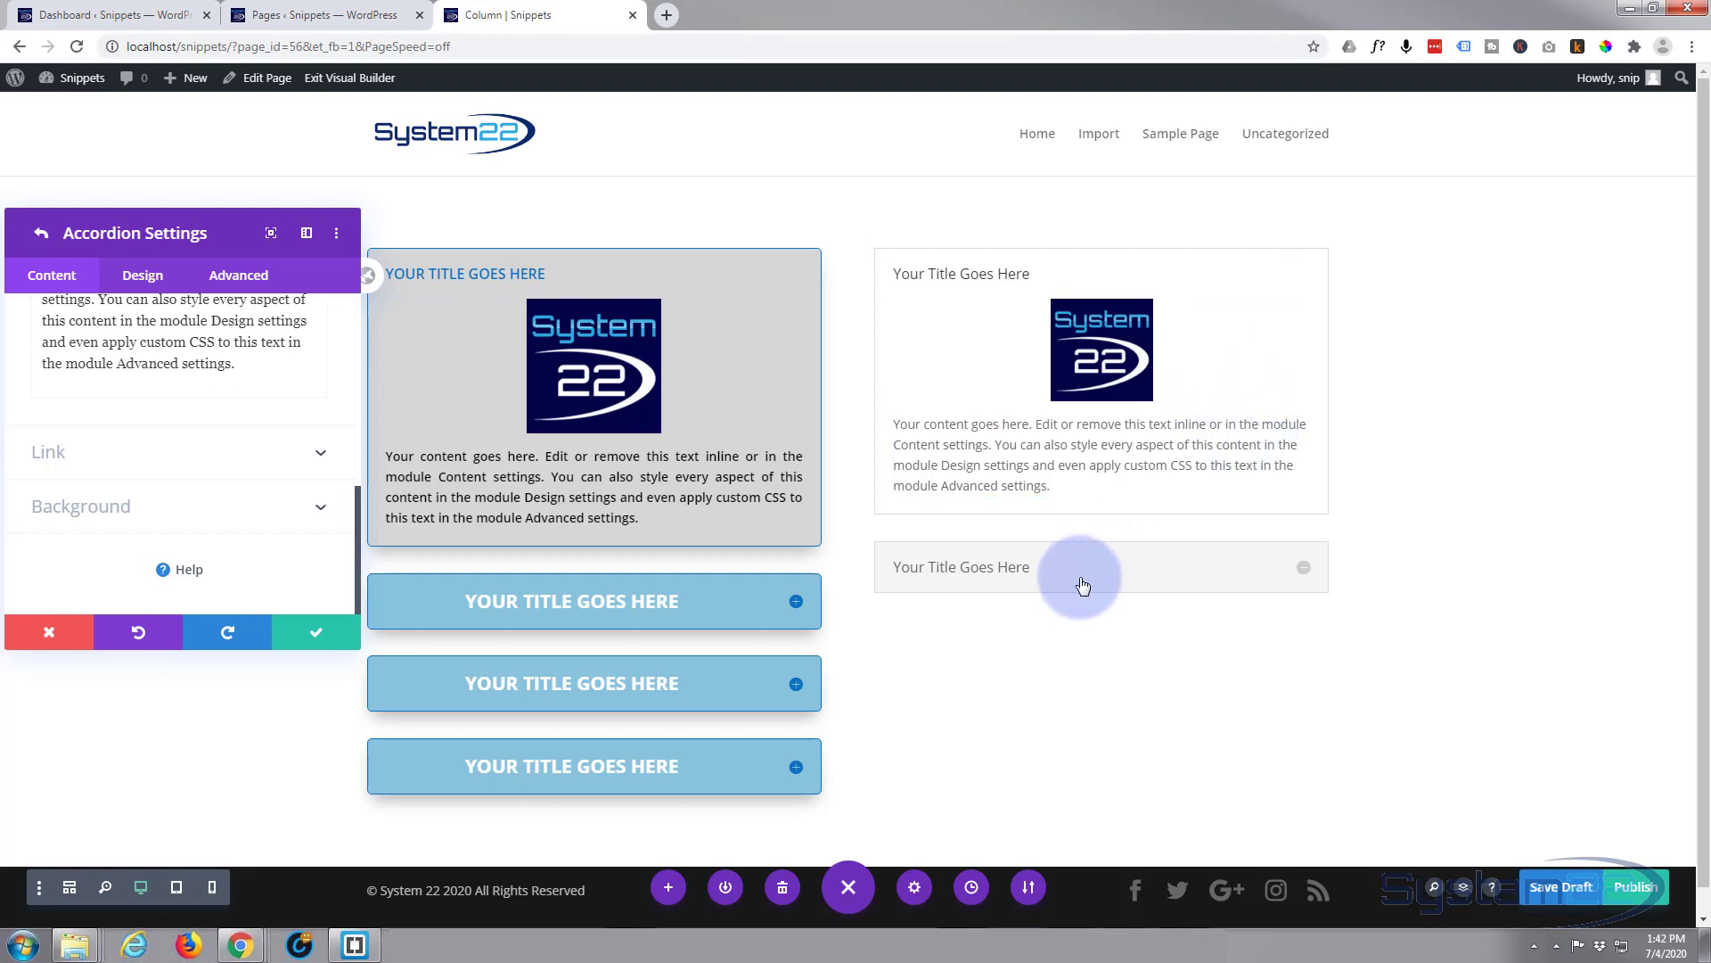
left_click(215, 514)
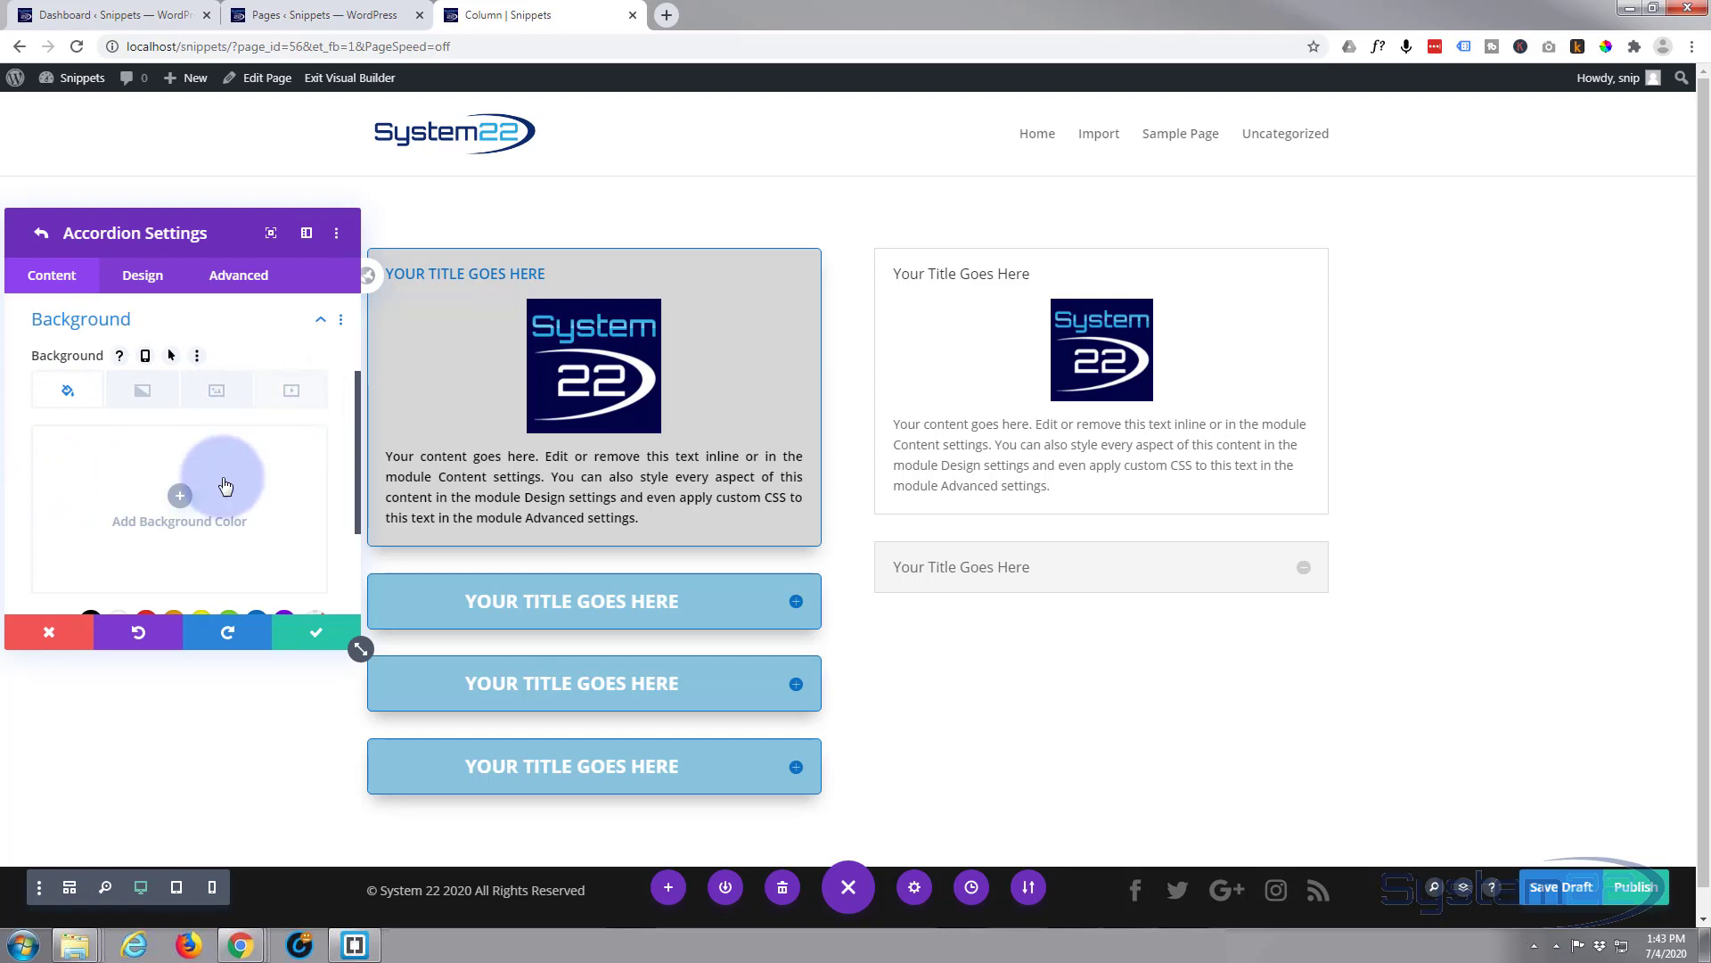
scroll(223, 499, "down", 2)
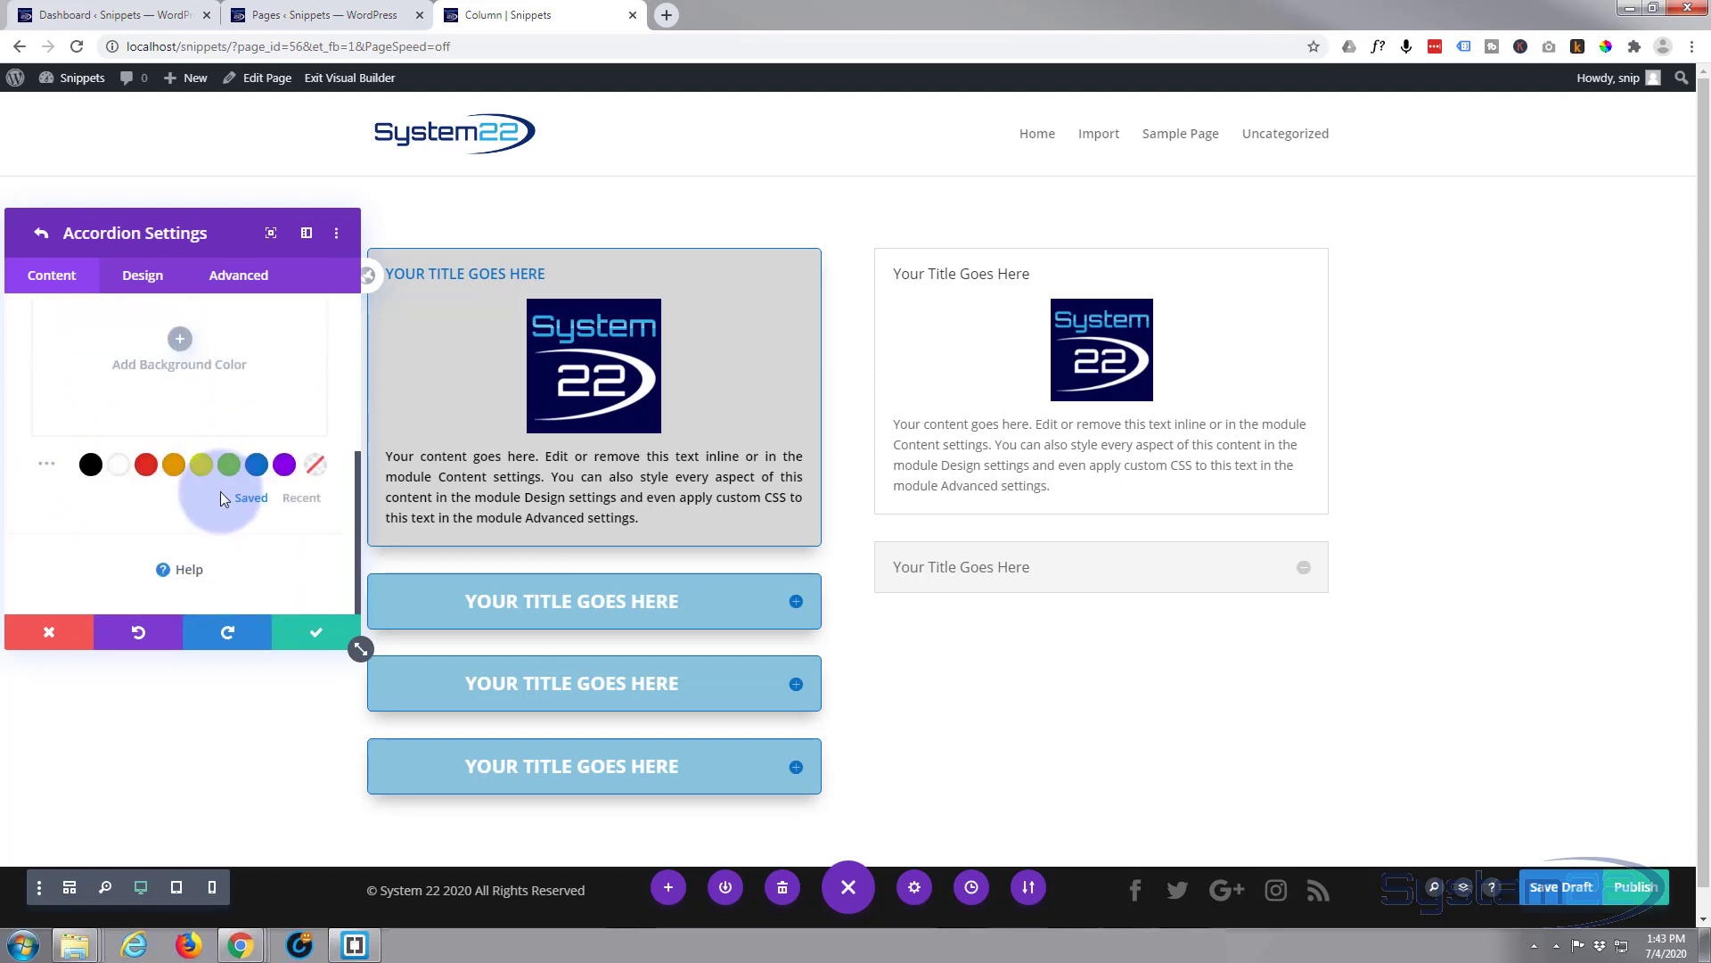
left_click(49, 465)
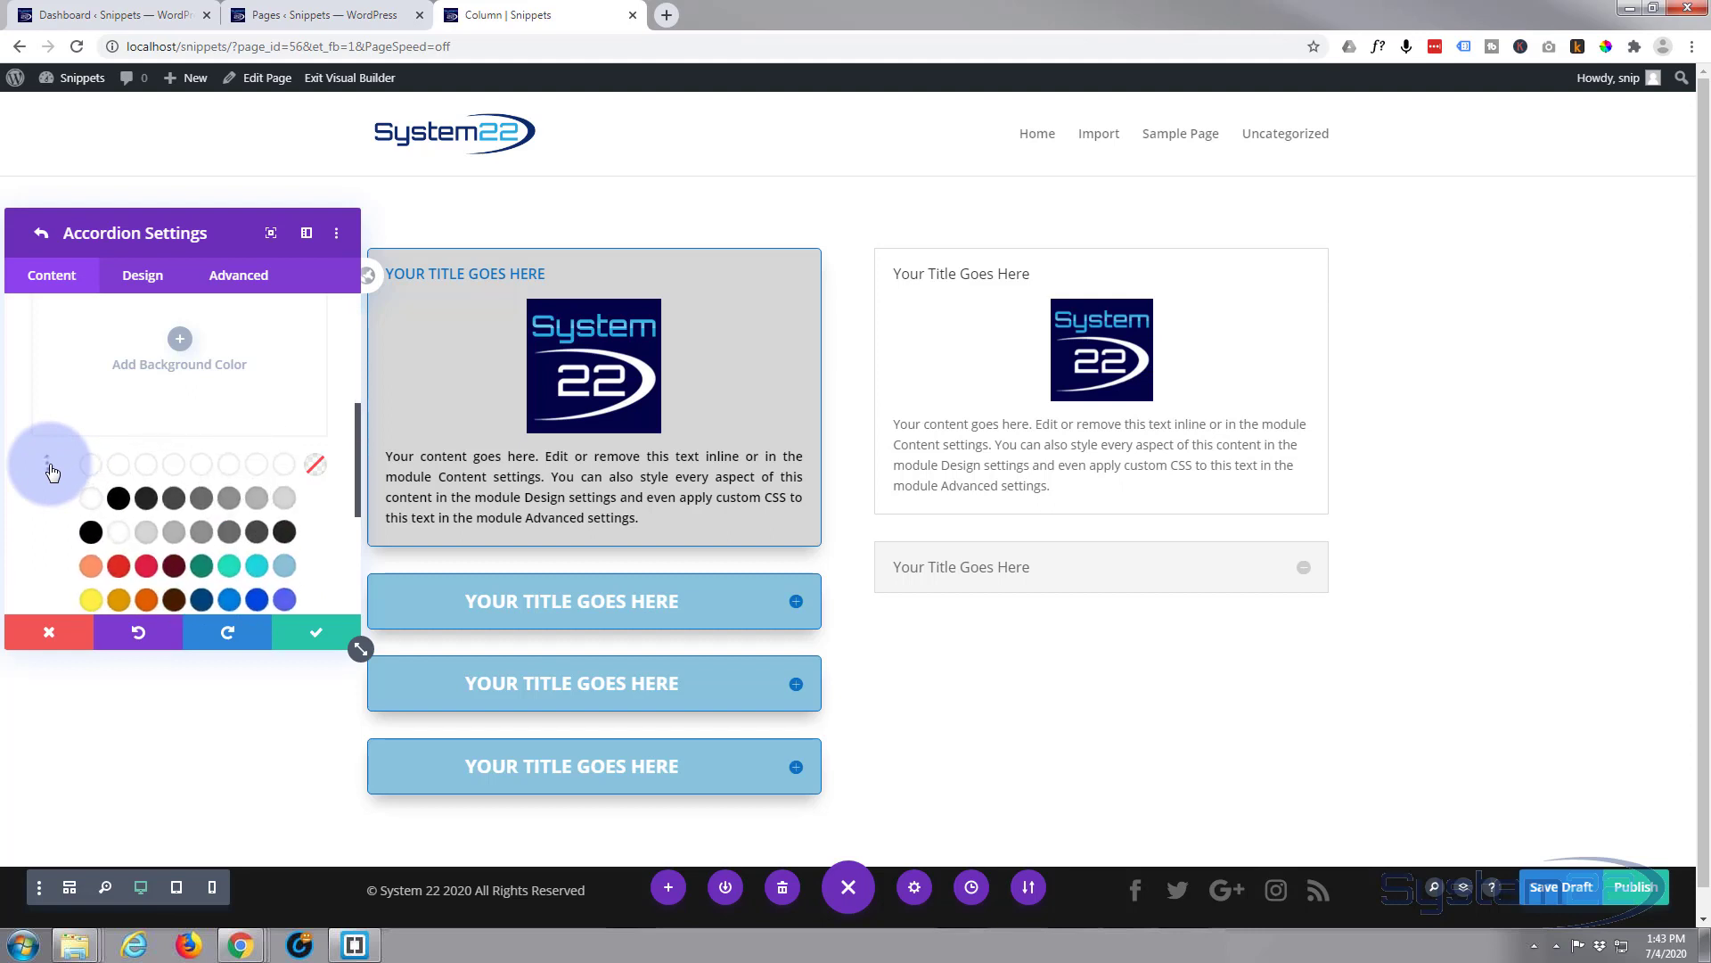
left_click(146, 533)
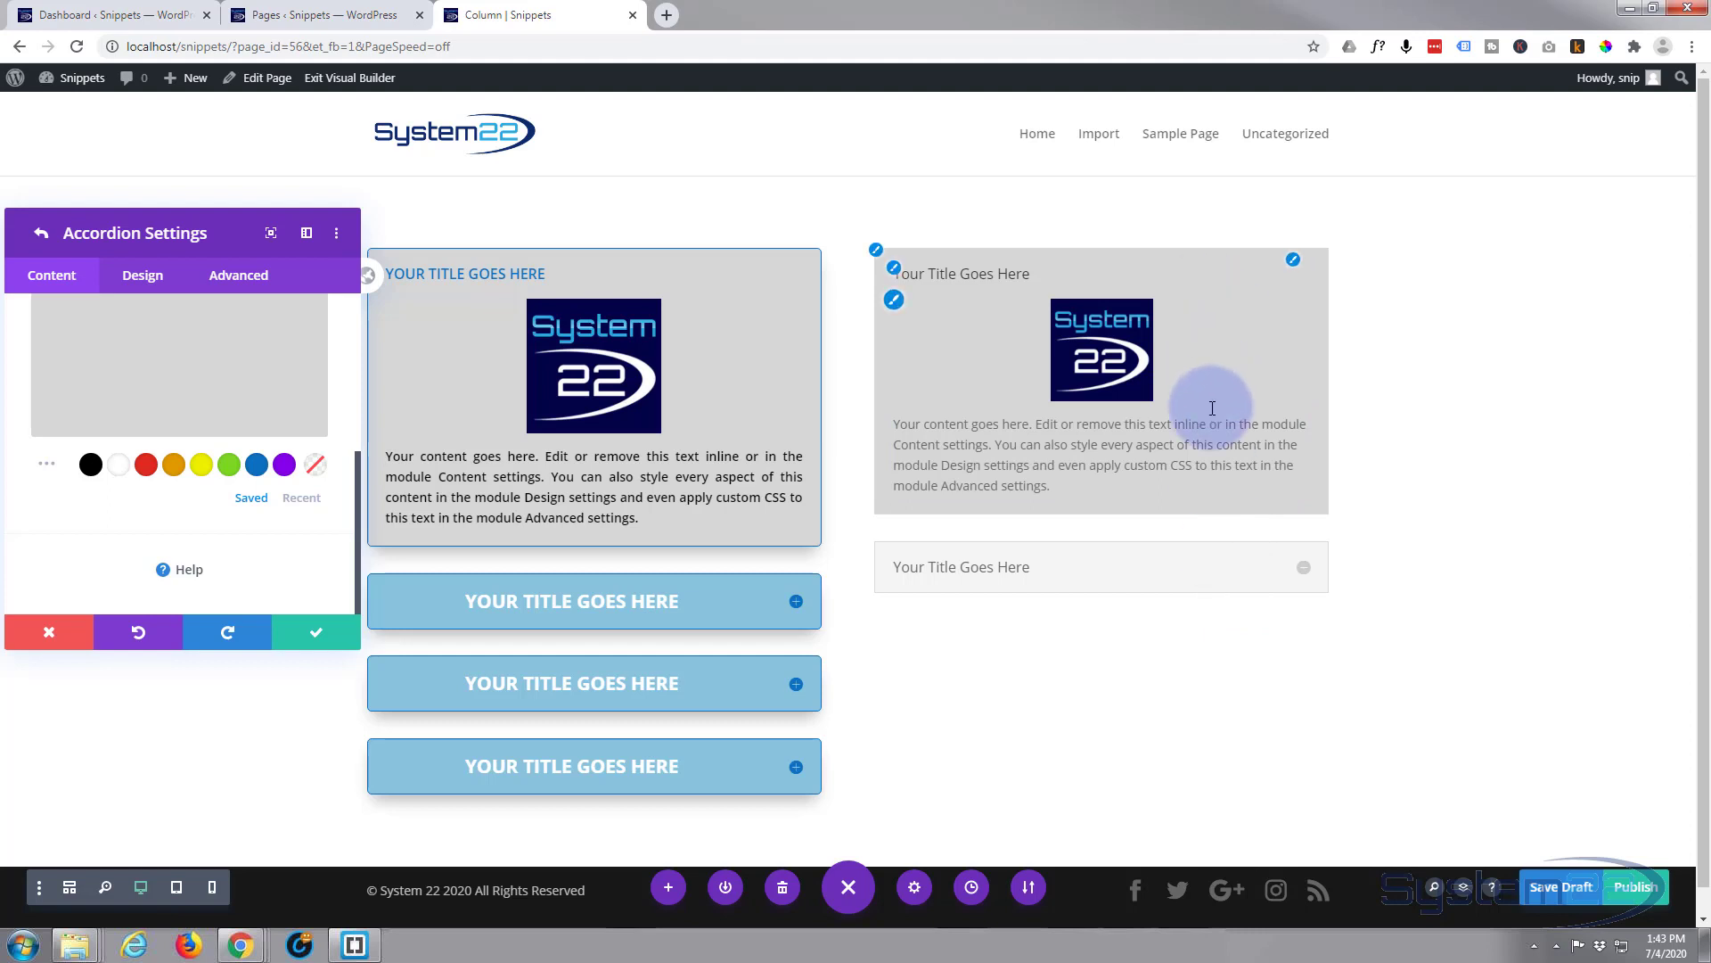
left_click(1189, 574)
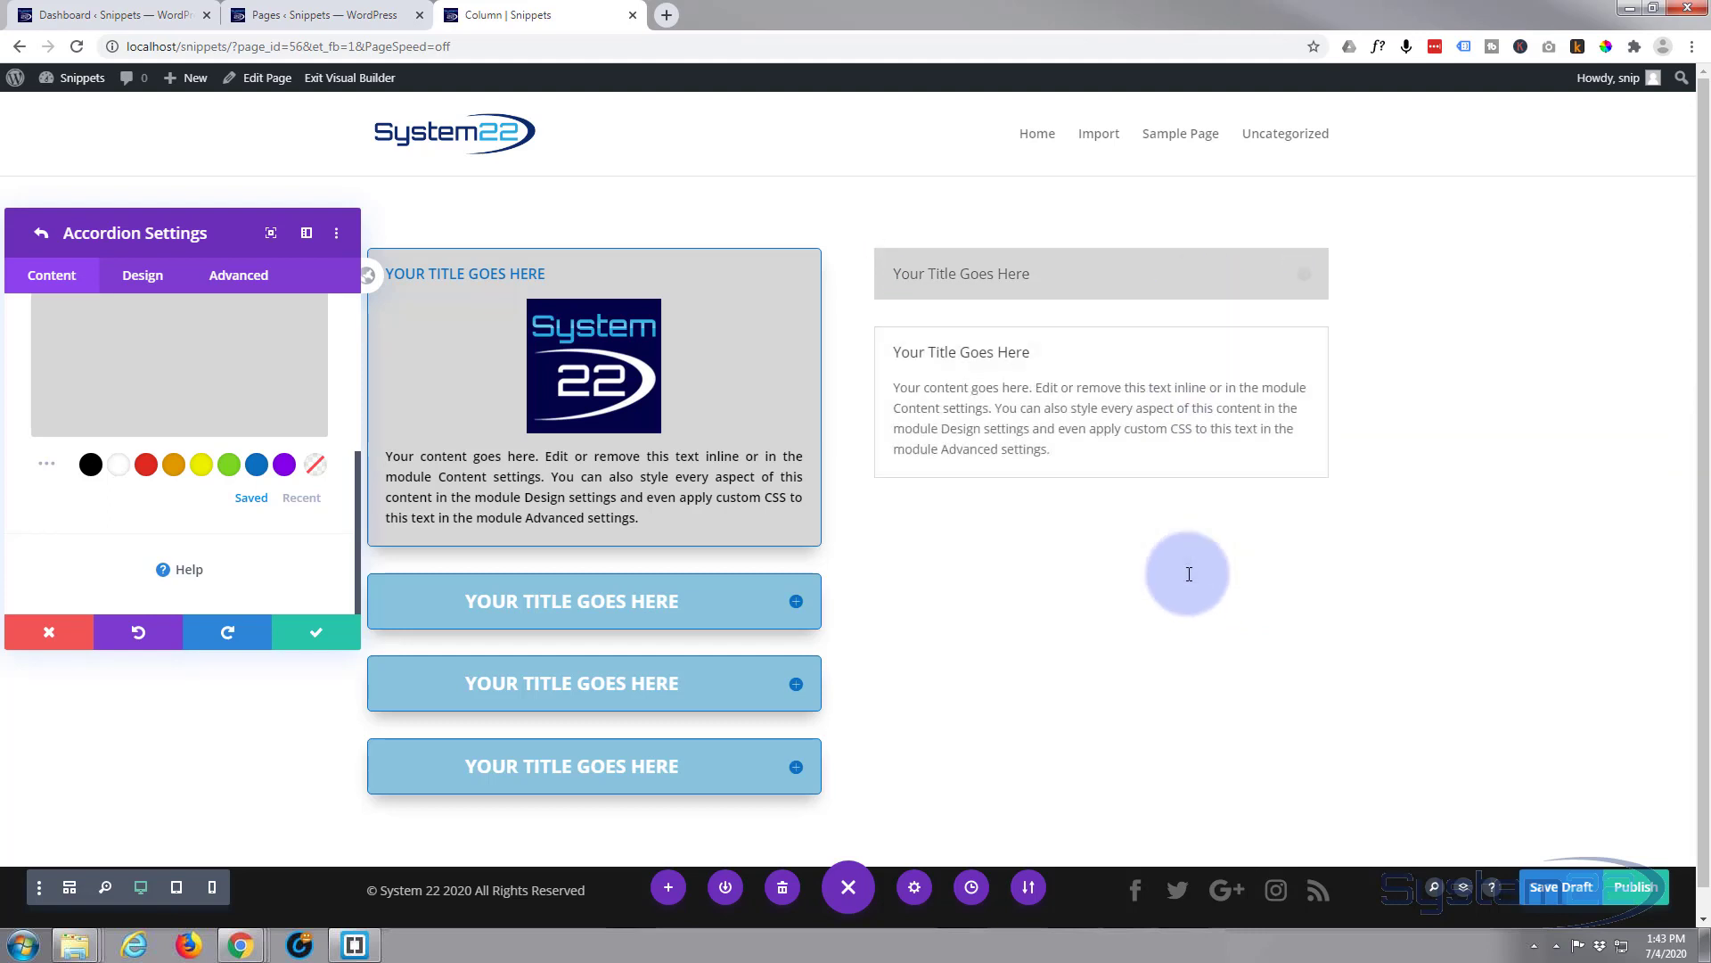
left_click(1089, 347)
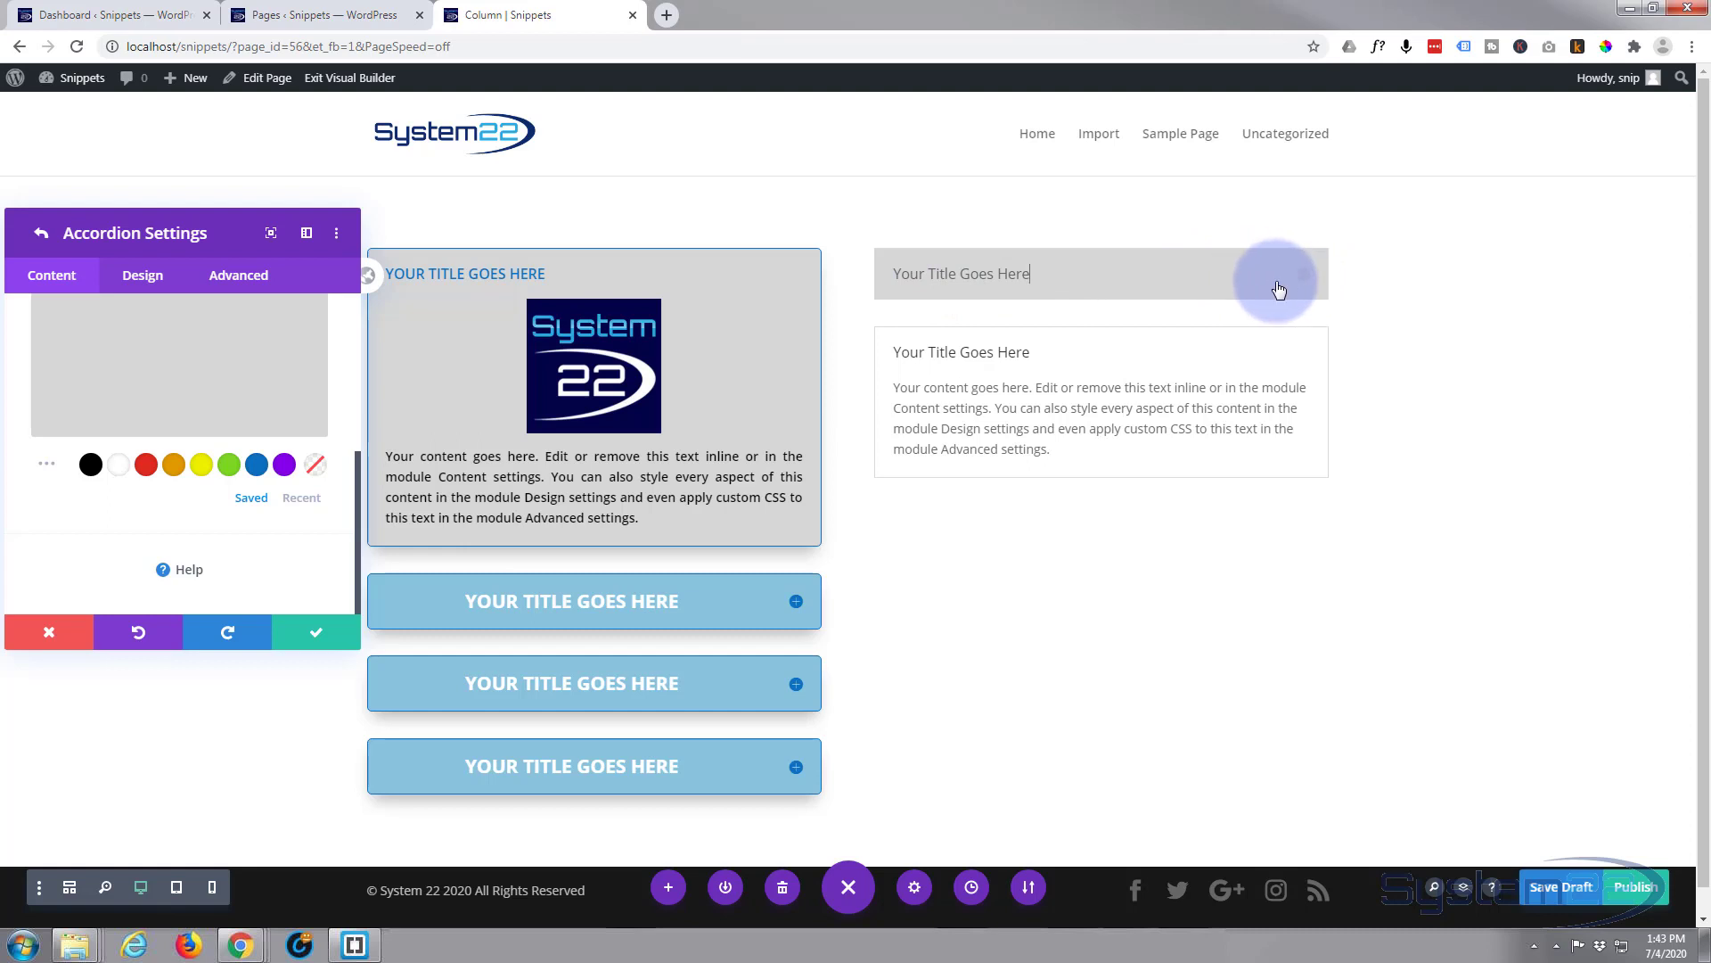
left_click(1209, 272)
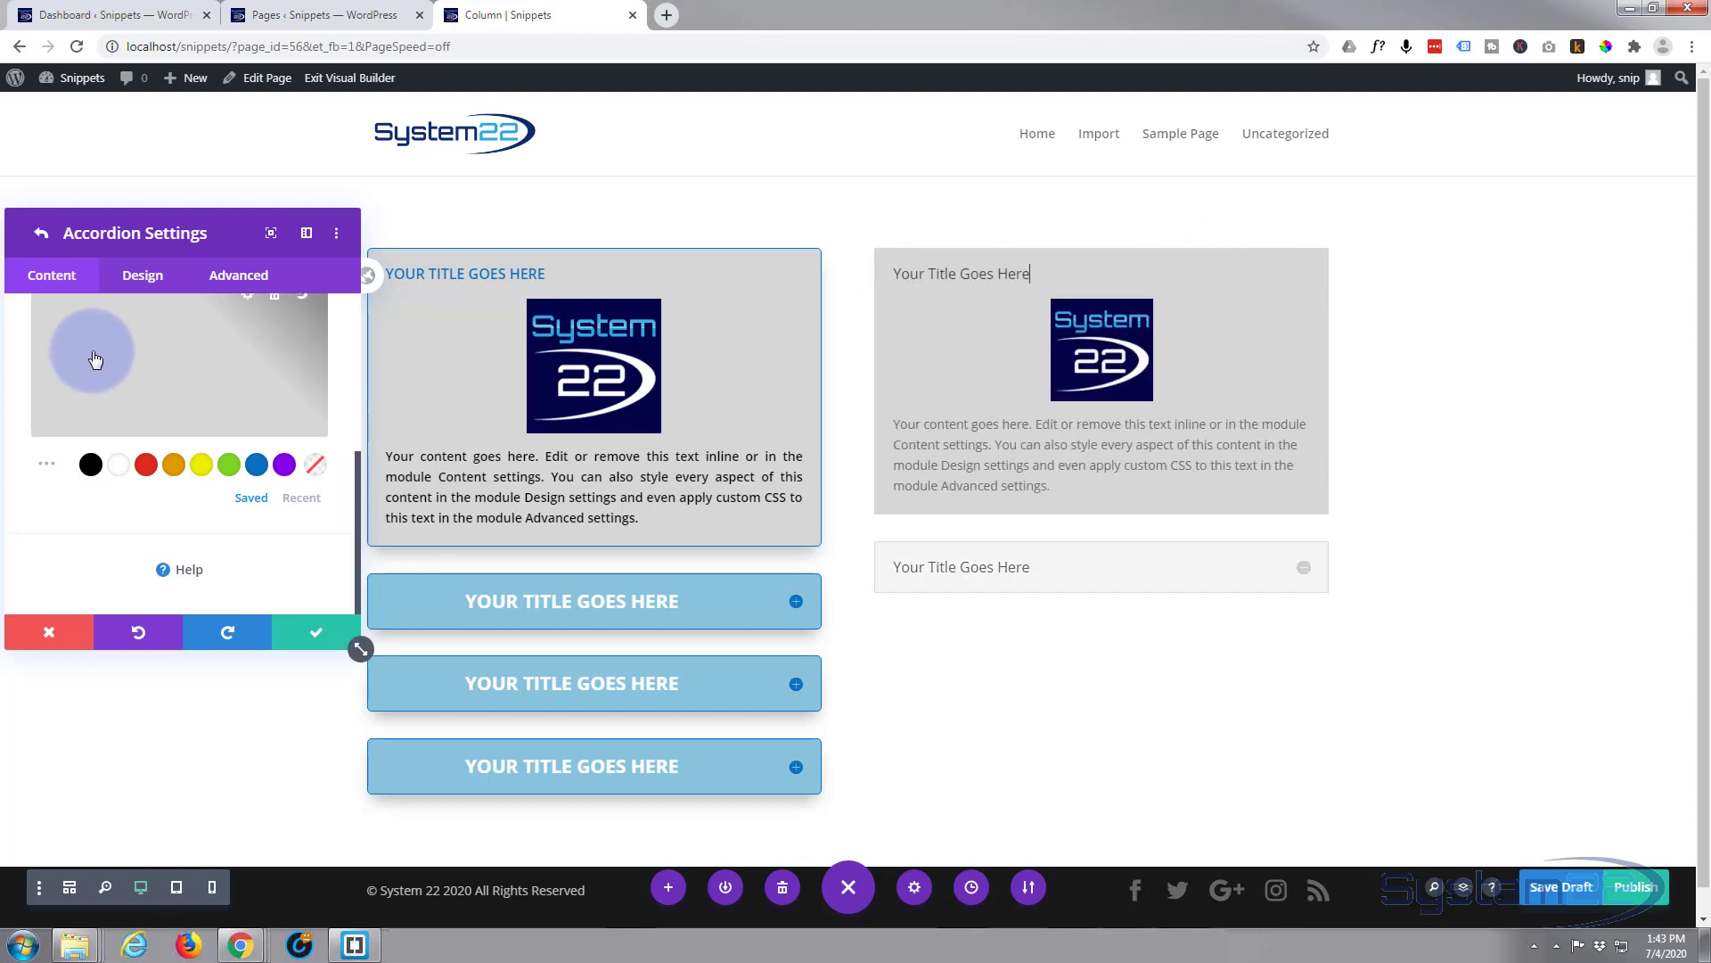
Step: Set the first item's toggle icon colour to blue #0c71c3 and enable a custom icon font size of 22px
scroll(133, 435, "up", 4)
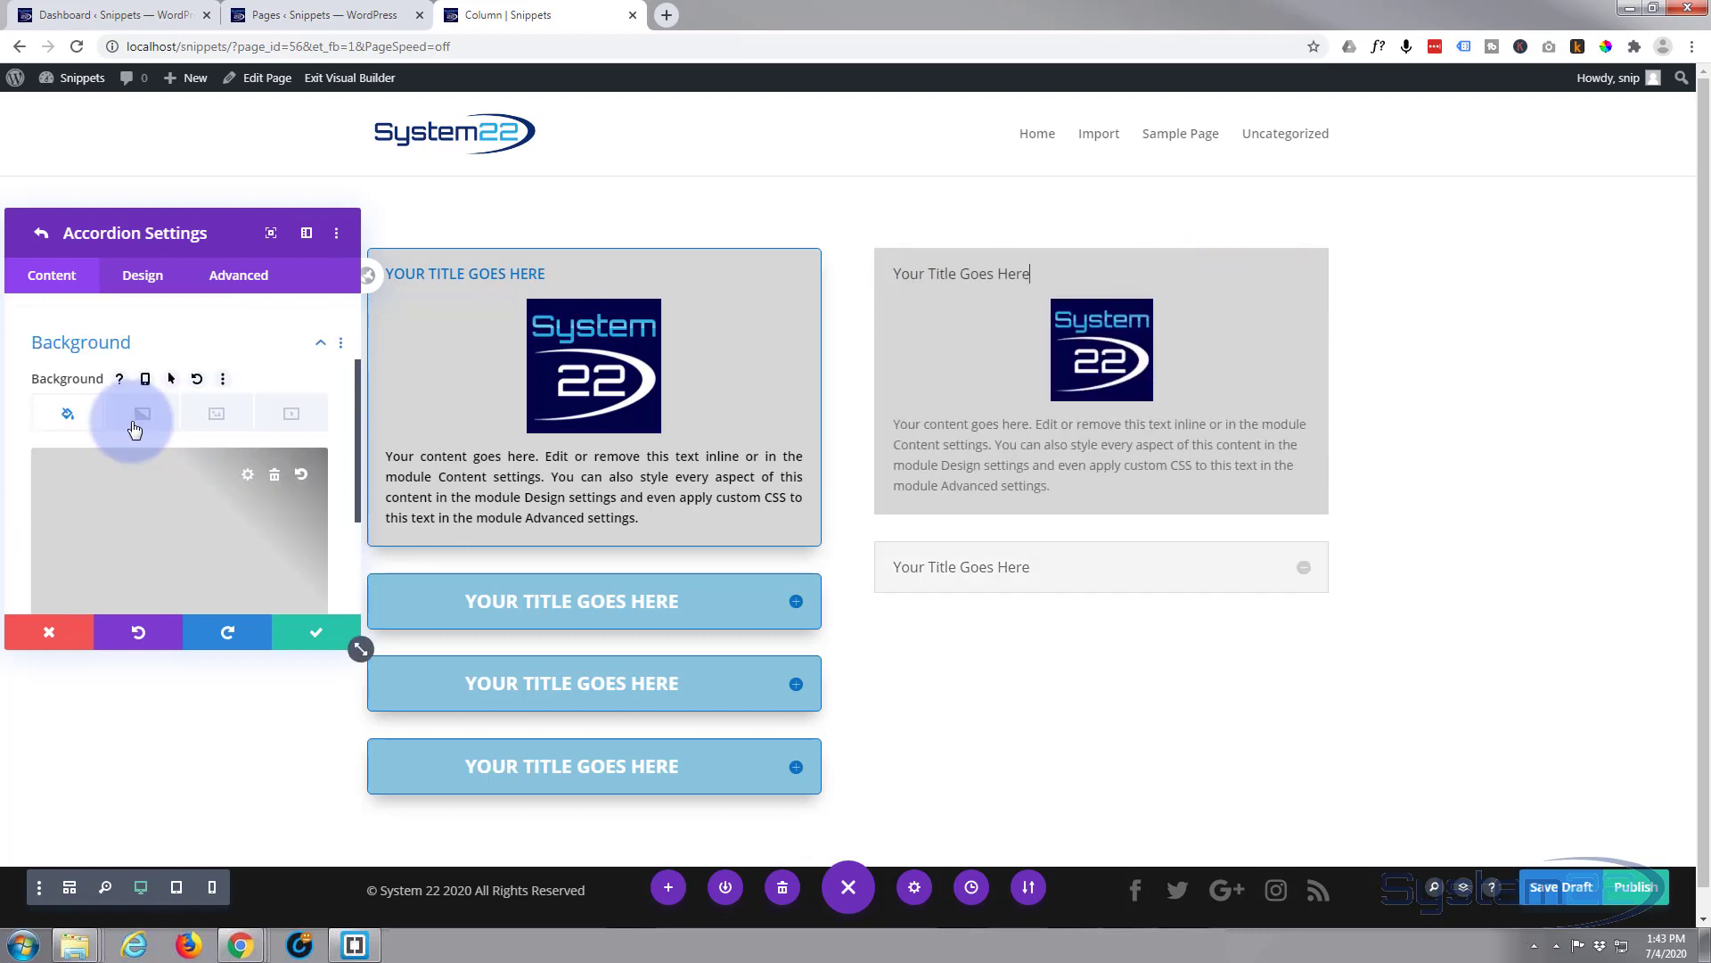
left_click(140, 278)
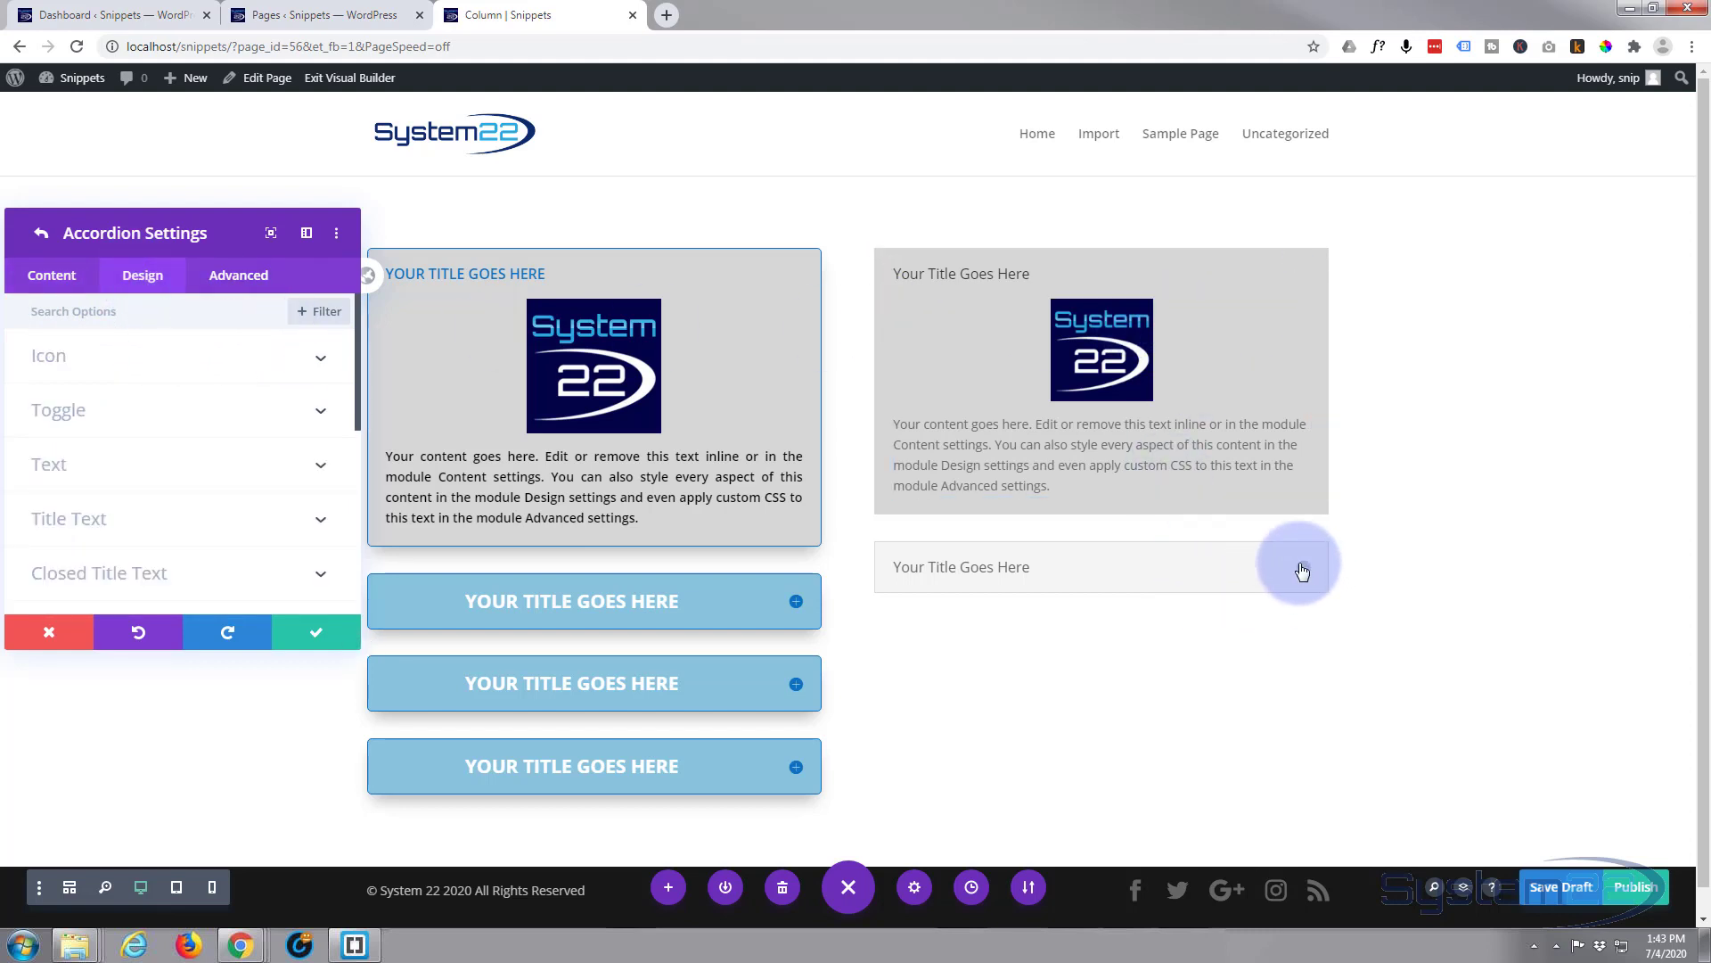
left_click(1204, 567)
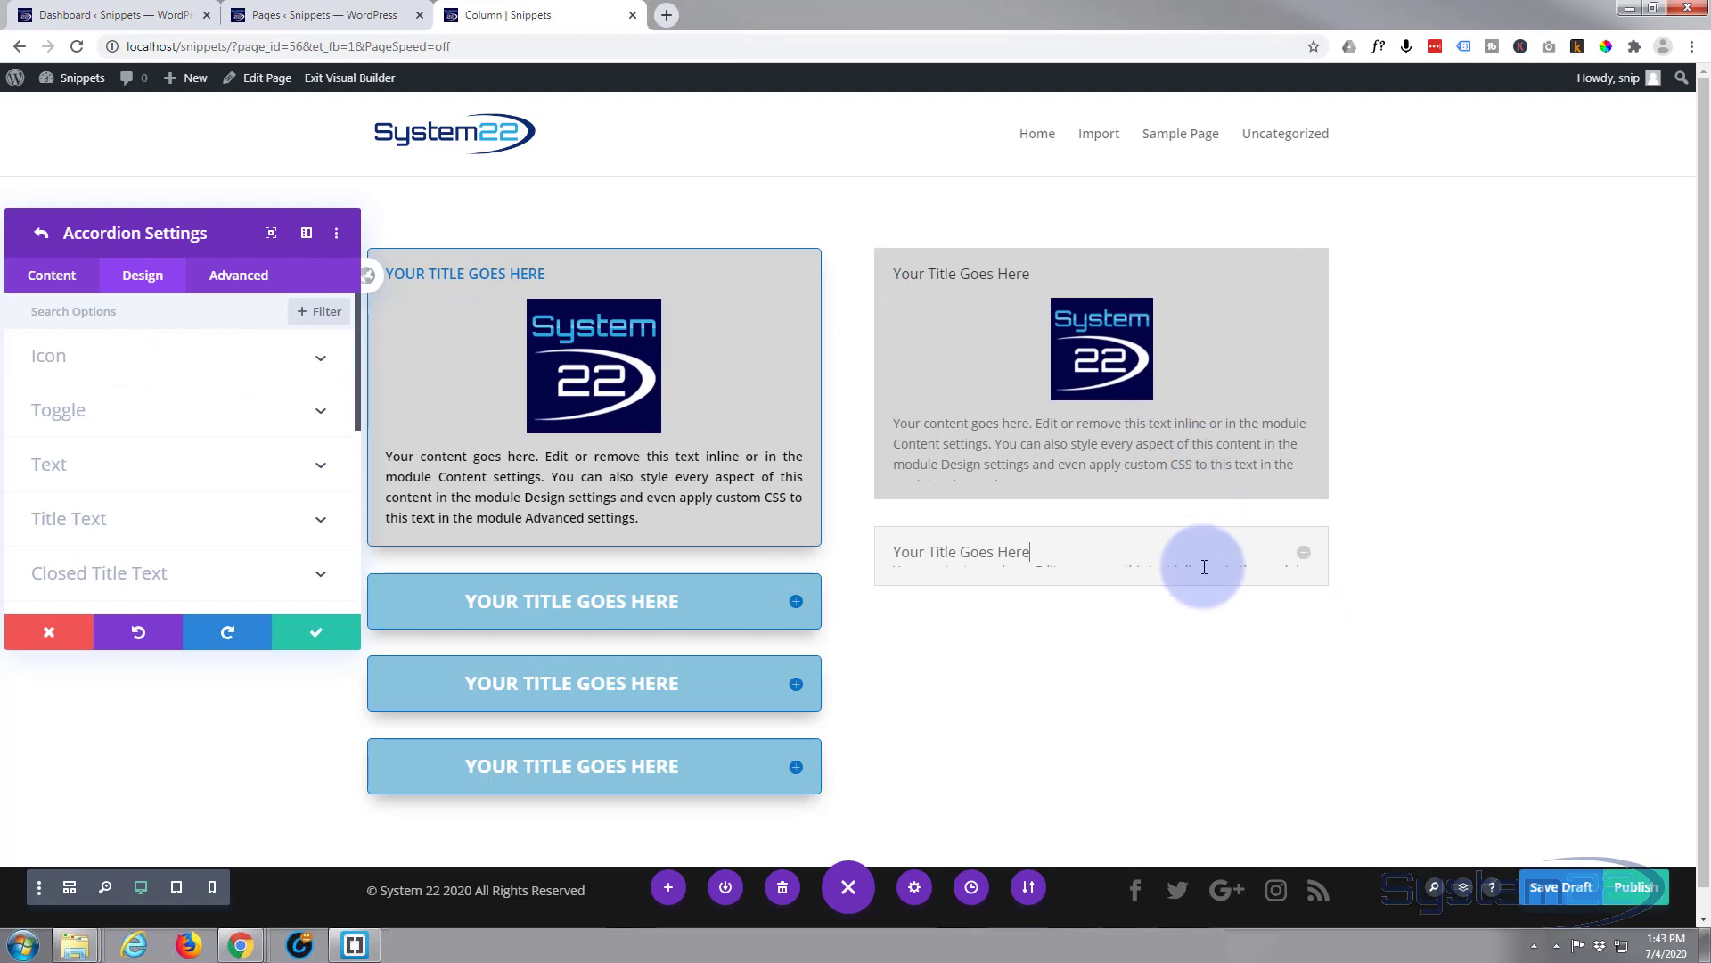
left_click(151, 361)
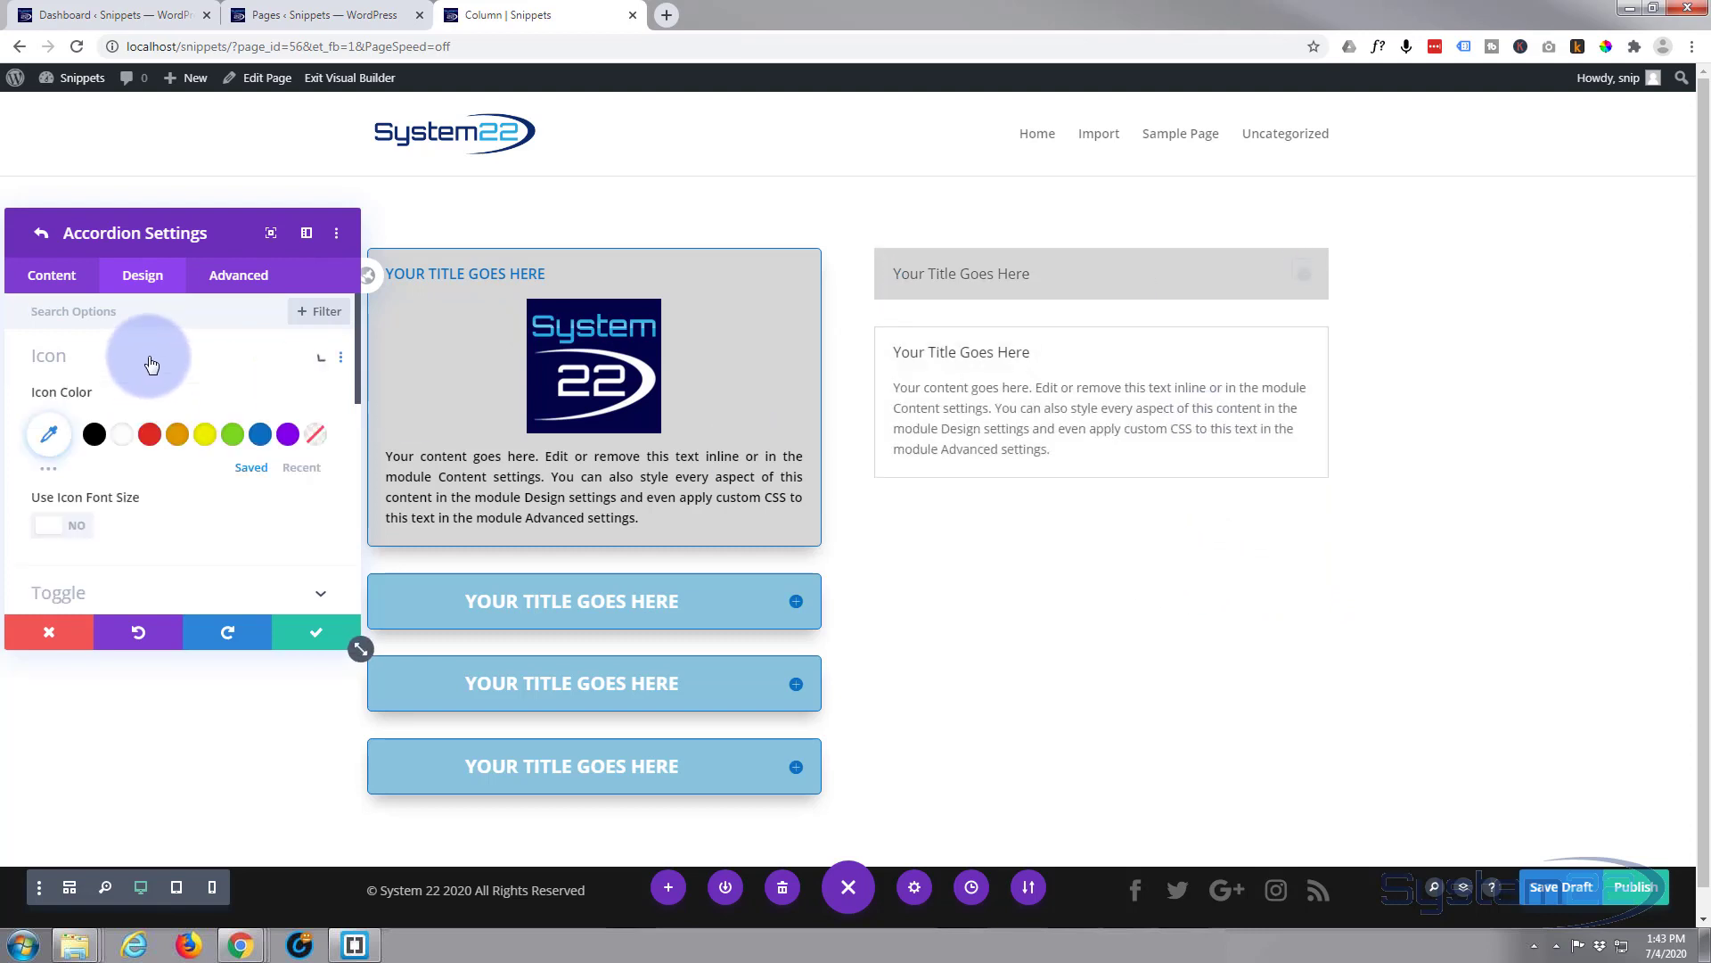
left_click(264, 437)
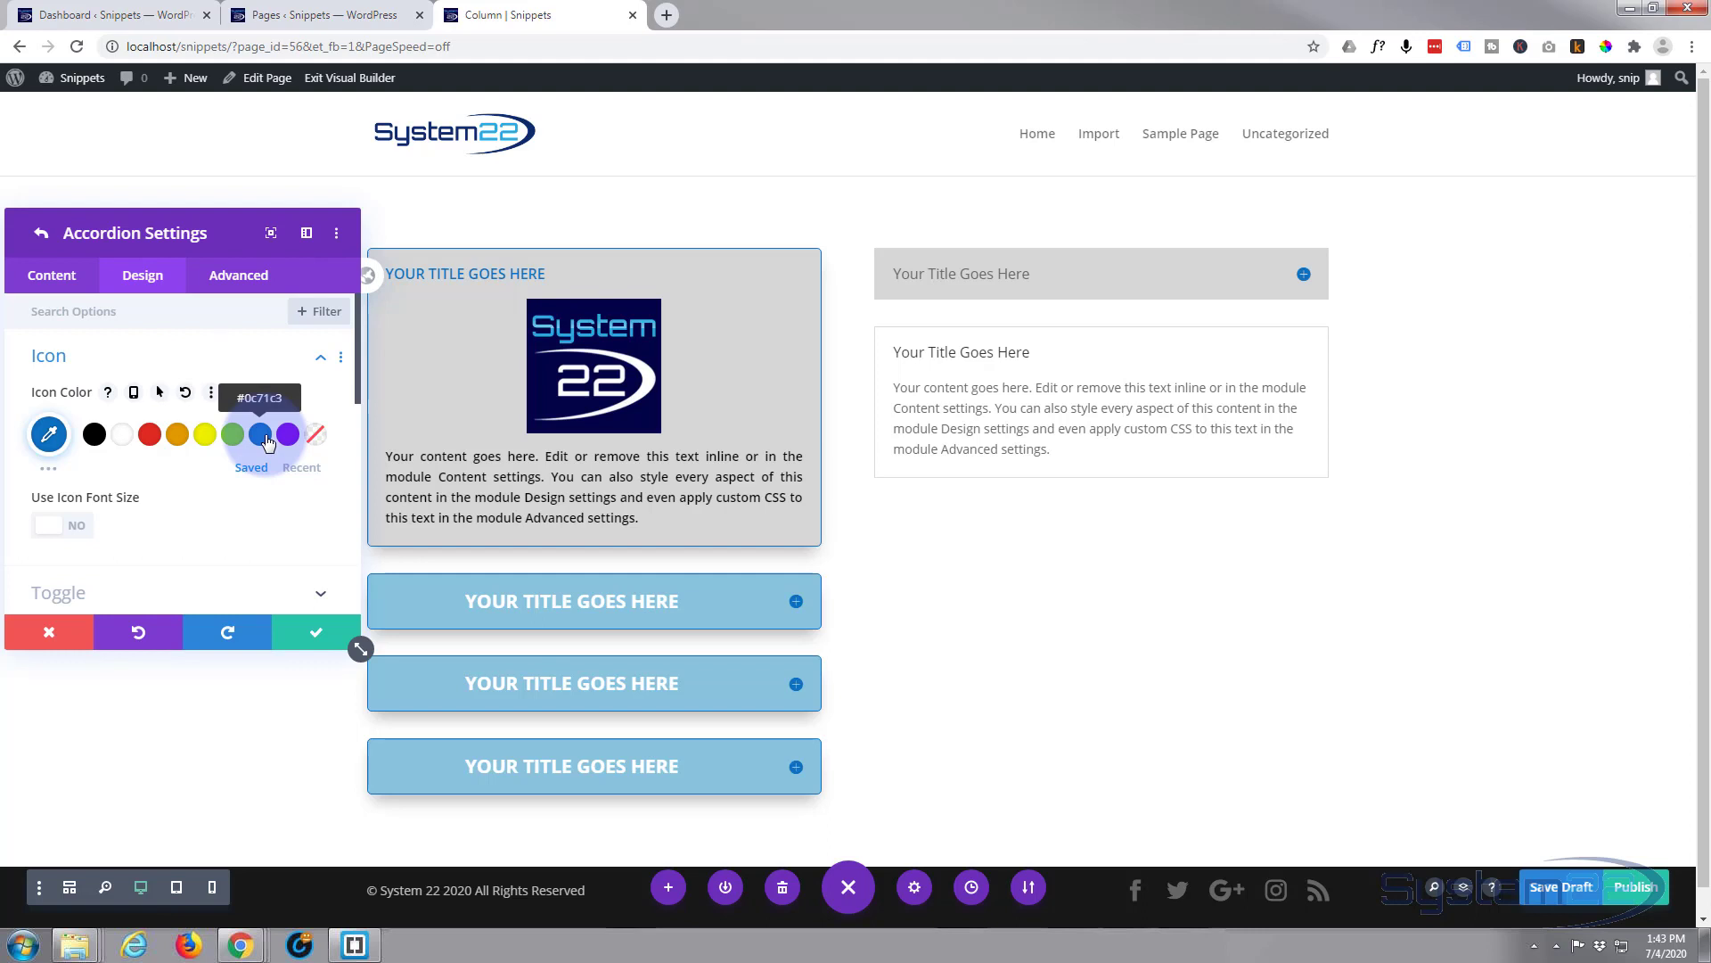
left_click(82, 526)
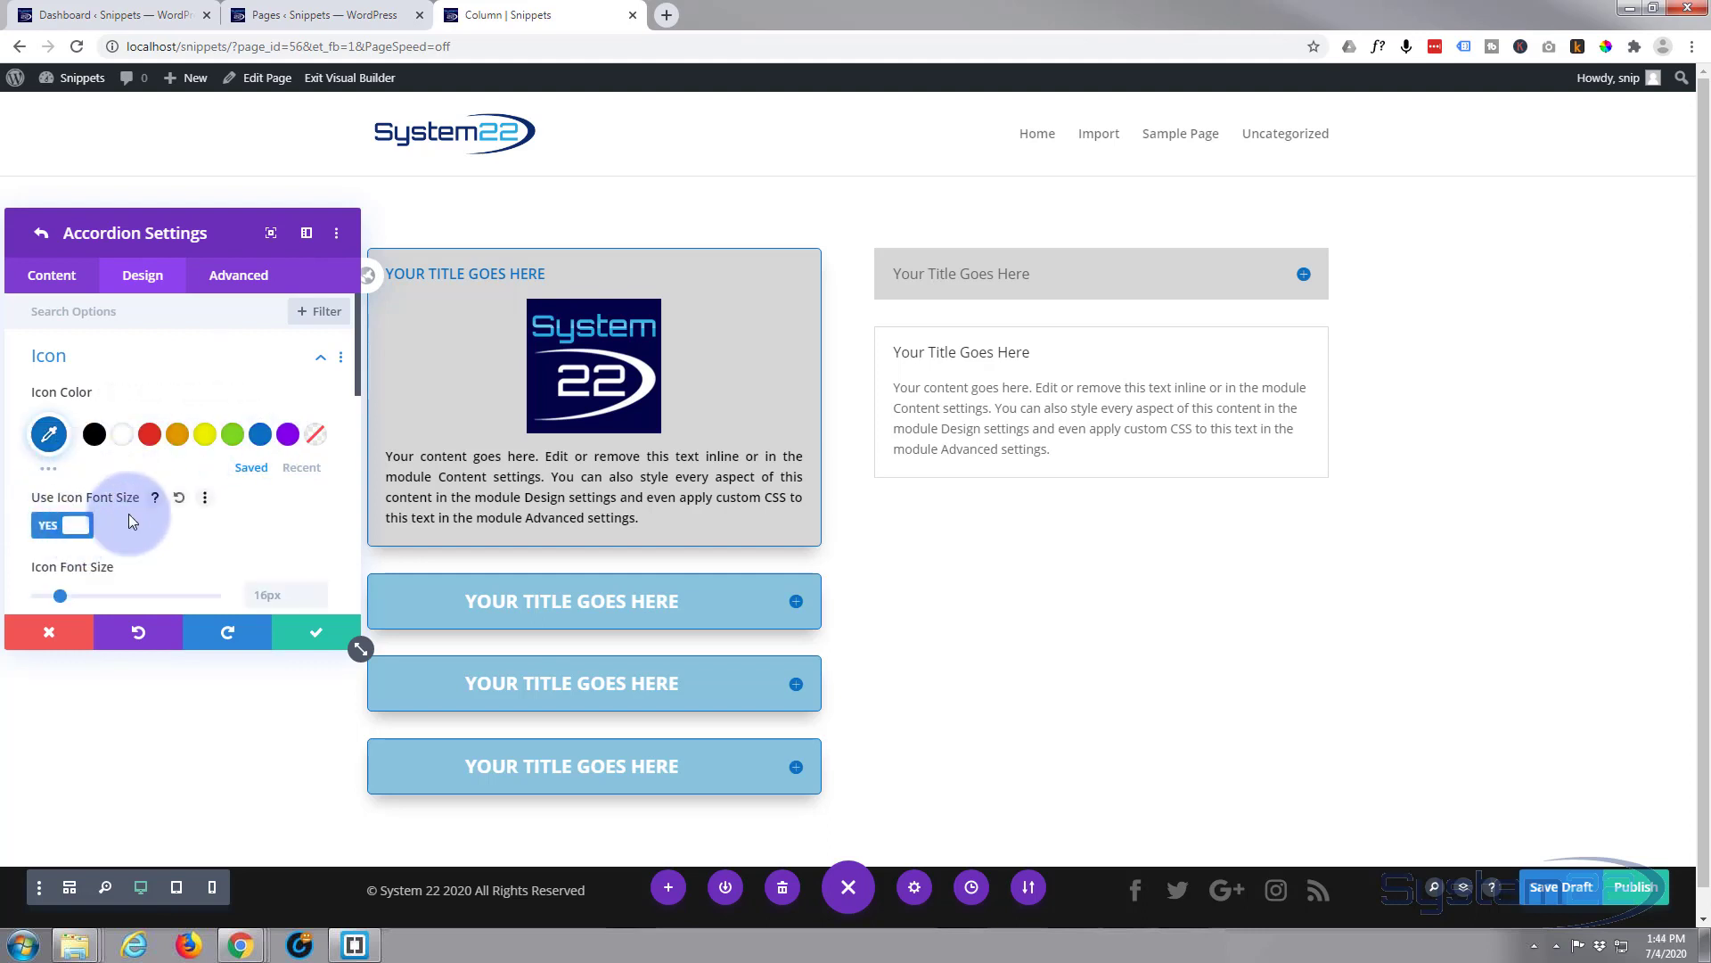
scroll(80, 508, "down", 1)
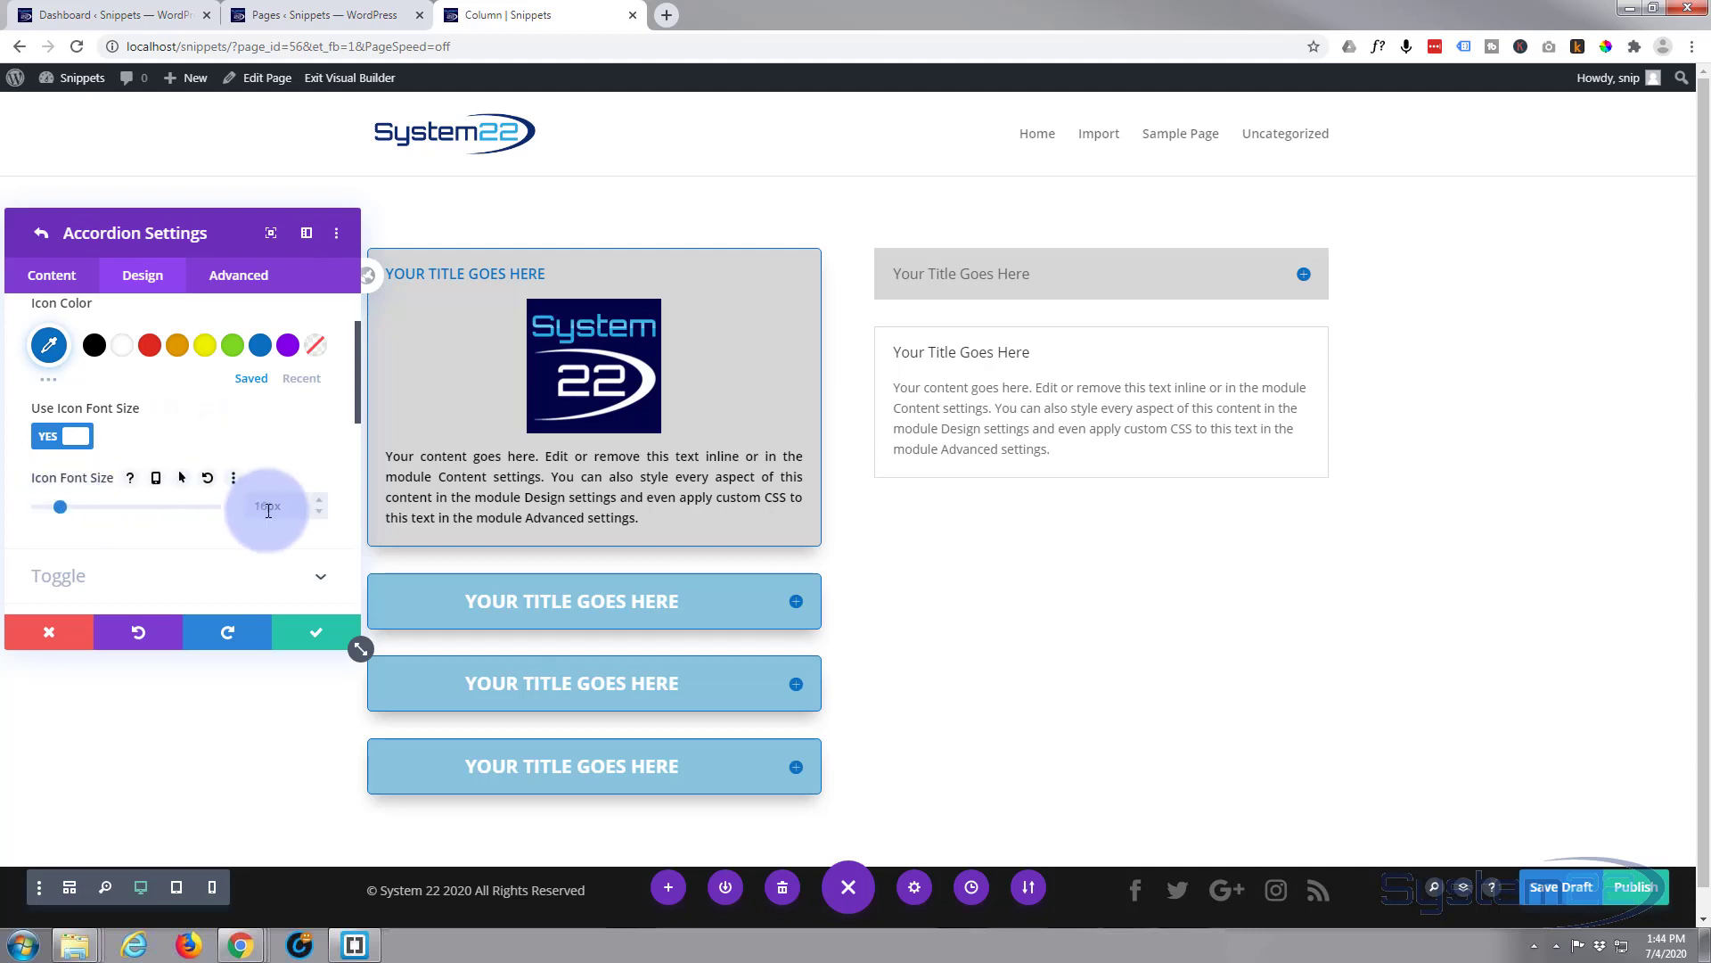
left_click_drag(59, 507, 73, 510)
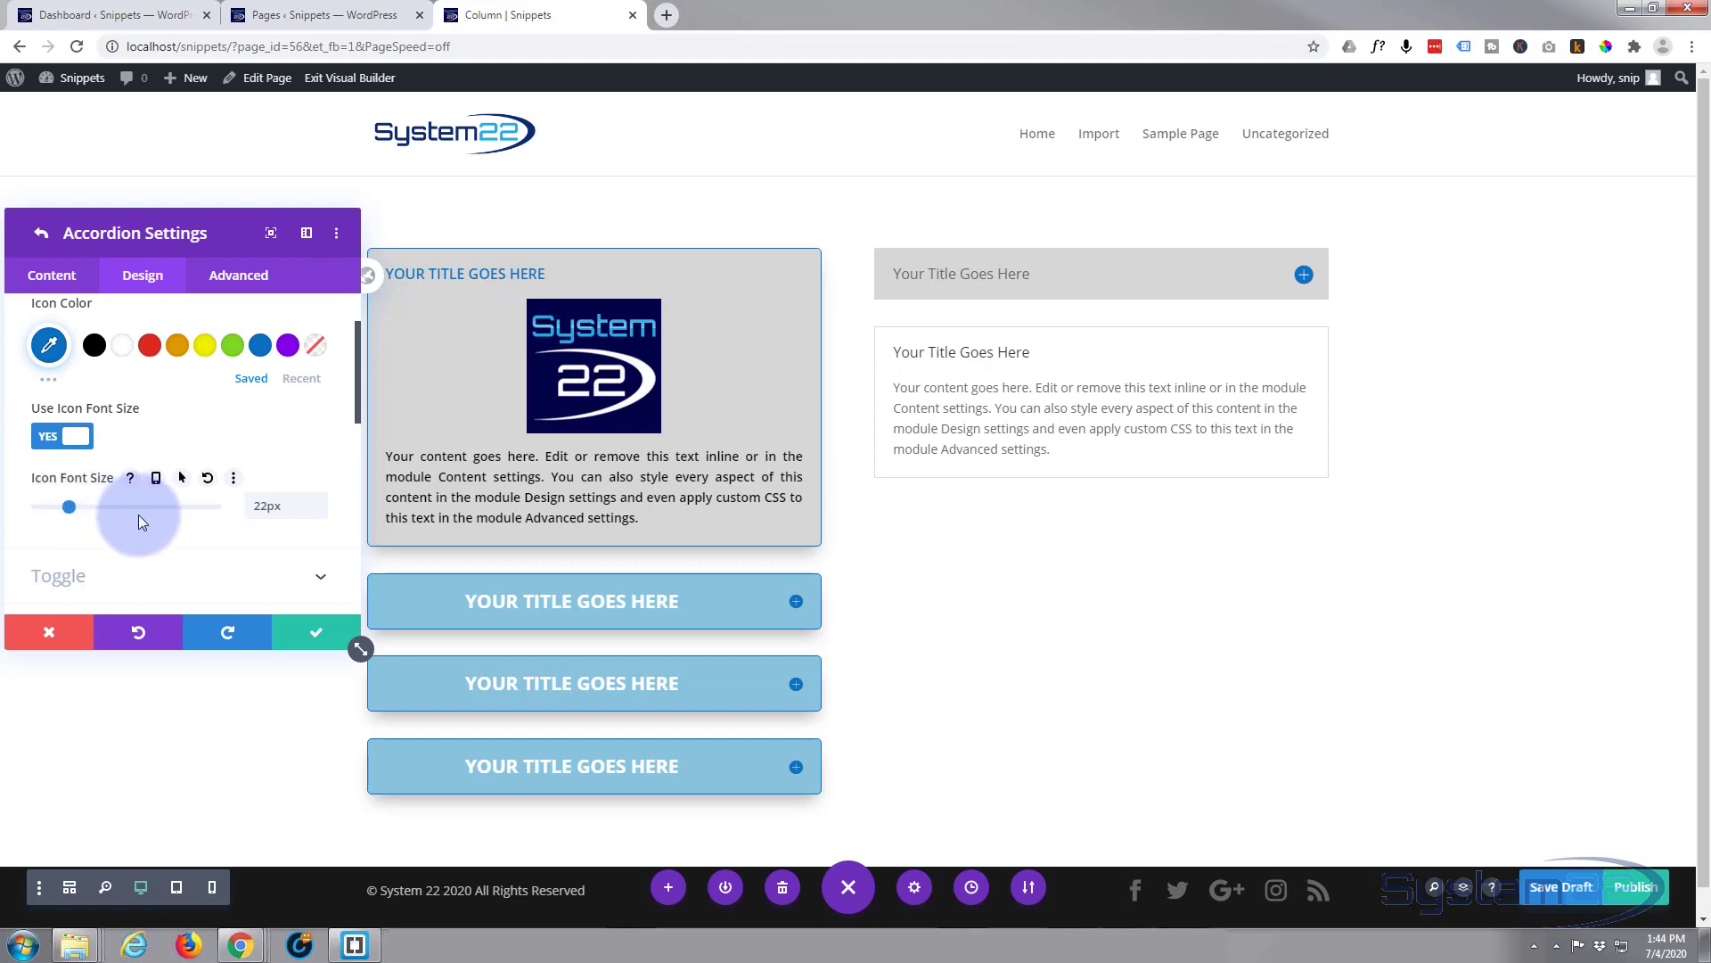
Step: Set the item's open toggle background to light grey and closed toggle background to white #ffffff, and reopen the item to check
scroll(138, 516, "down", 1)
left_click(174, 488)
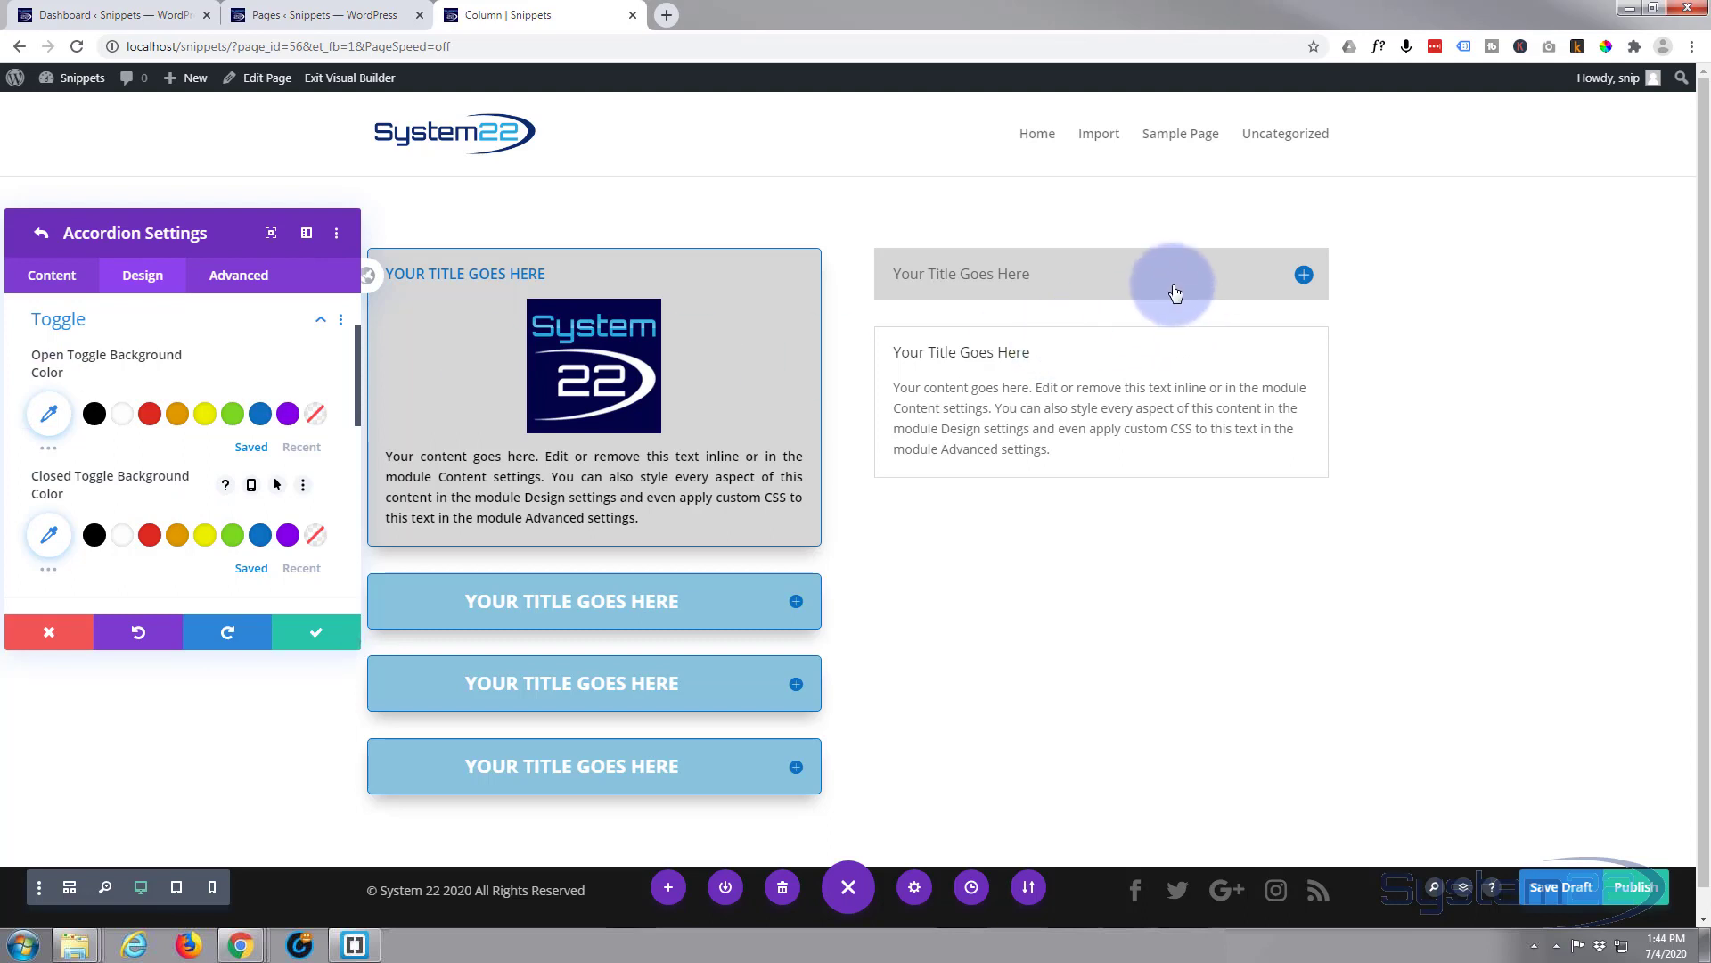
left_click(1122, 274)
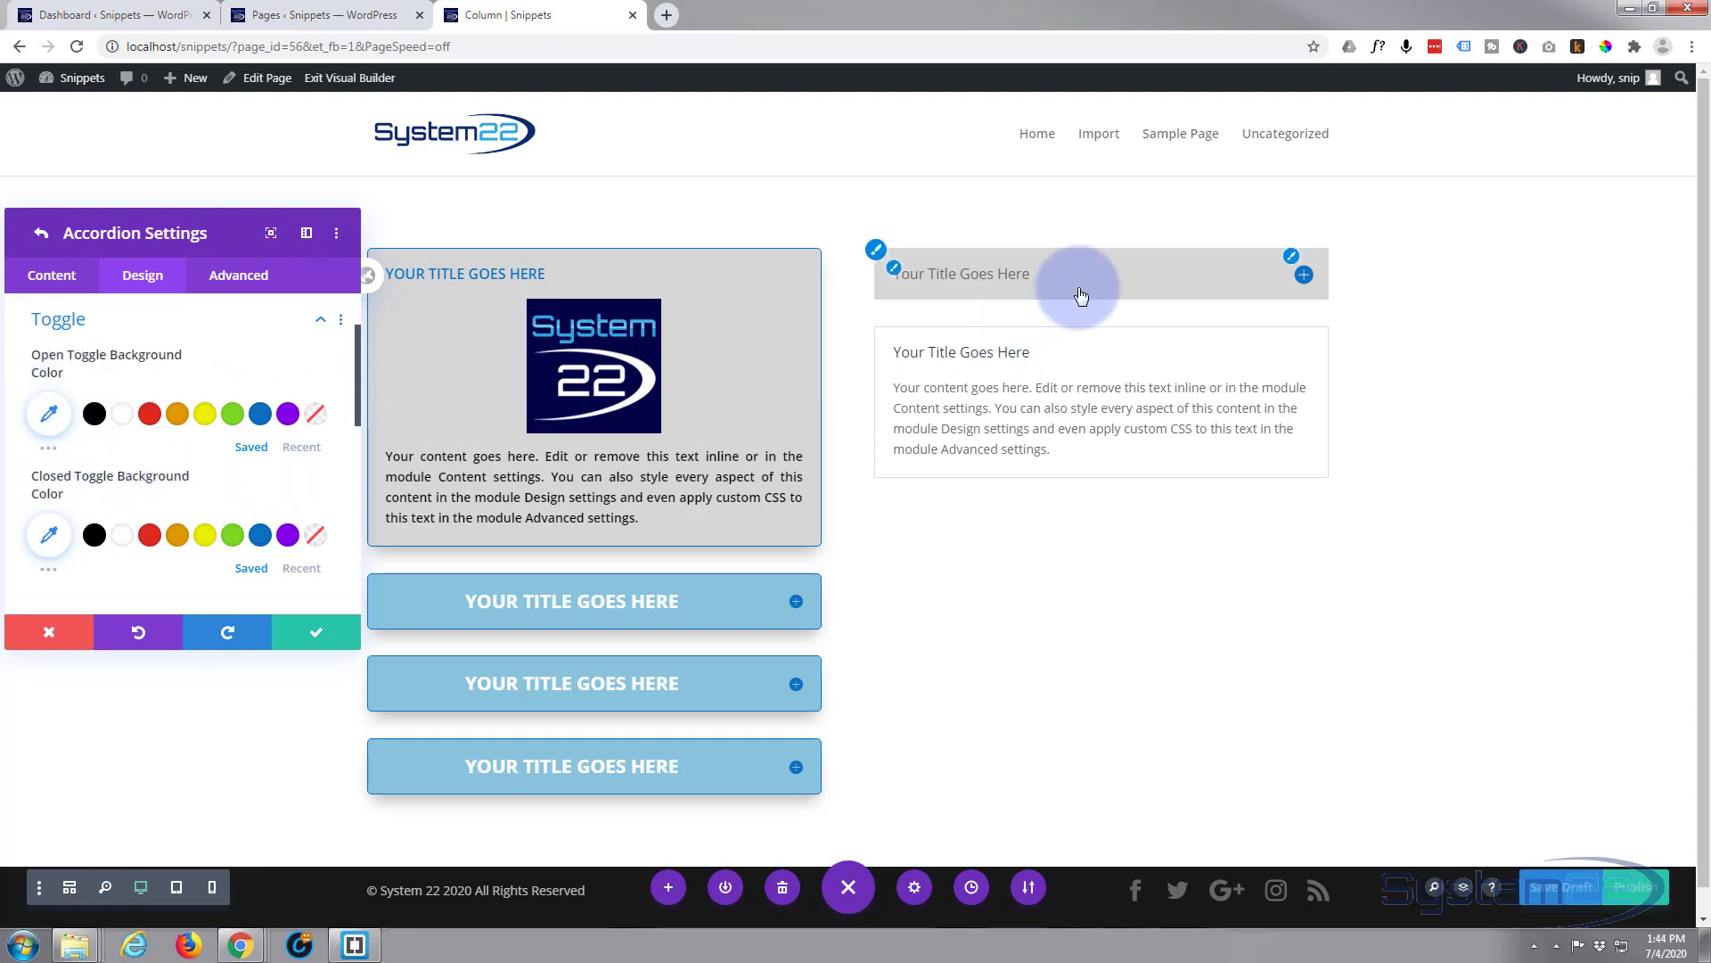
left_click(122, 414)
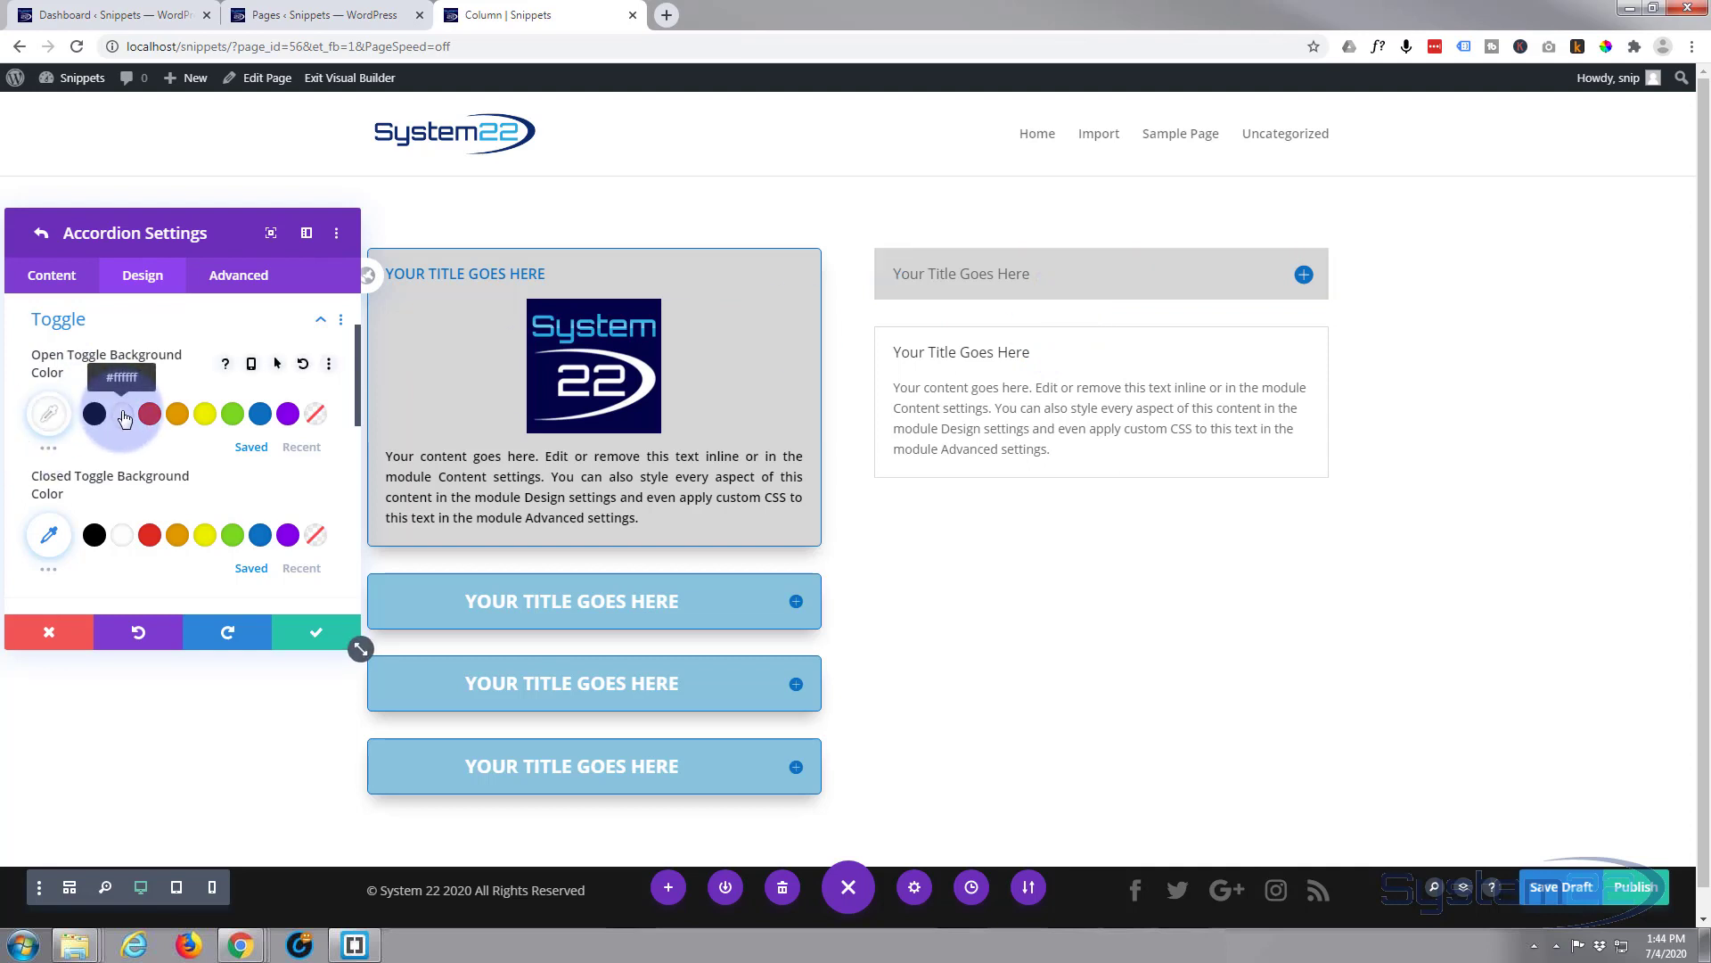
left_click(125, 542)
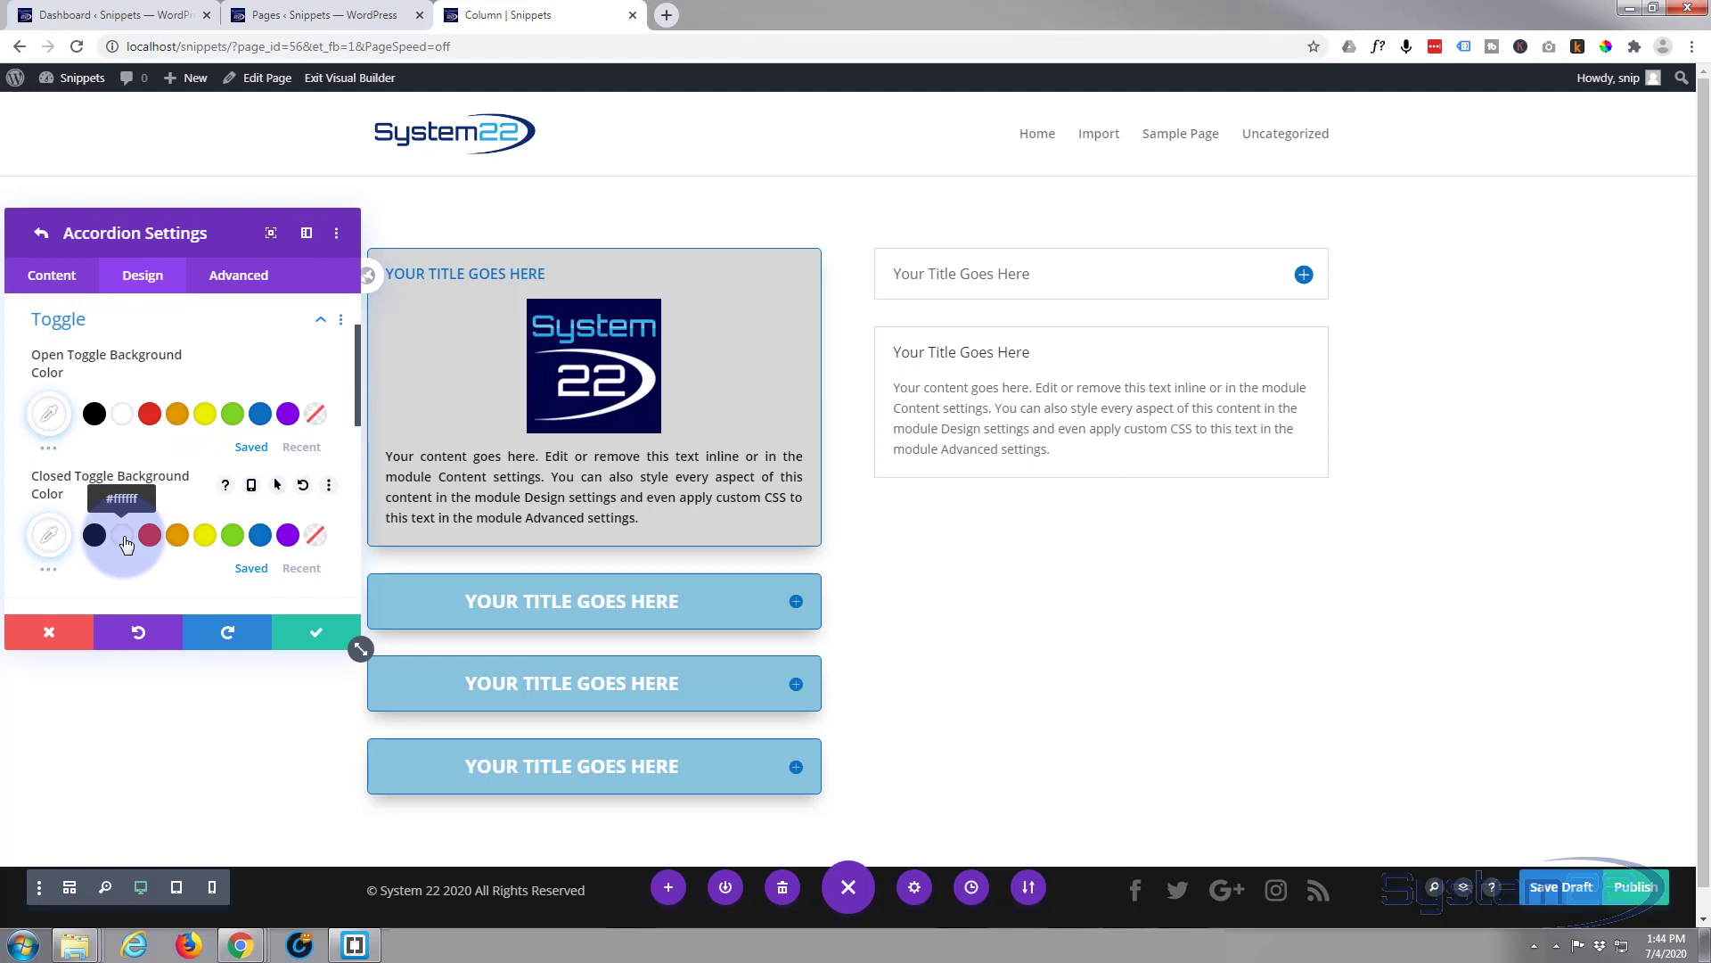
left_click(92, 457)
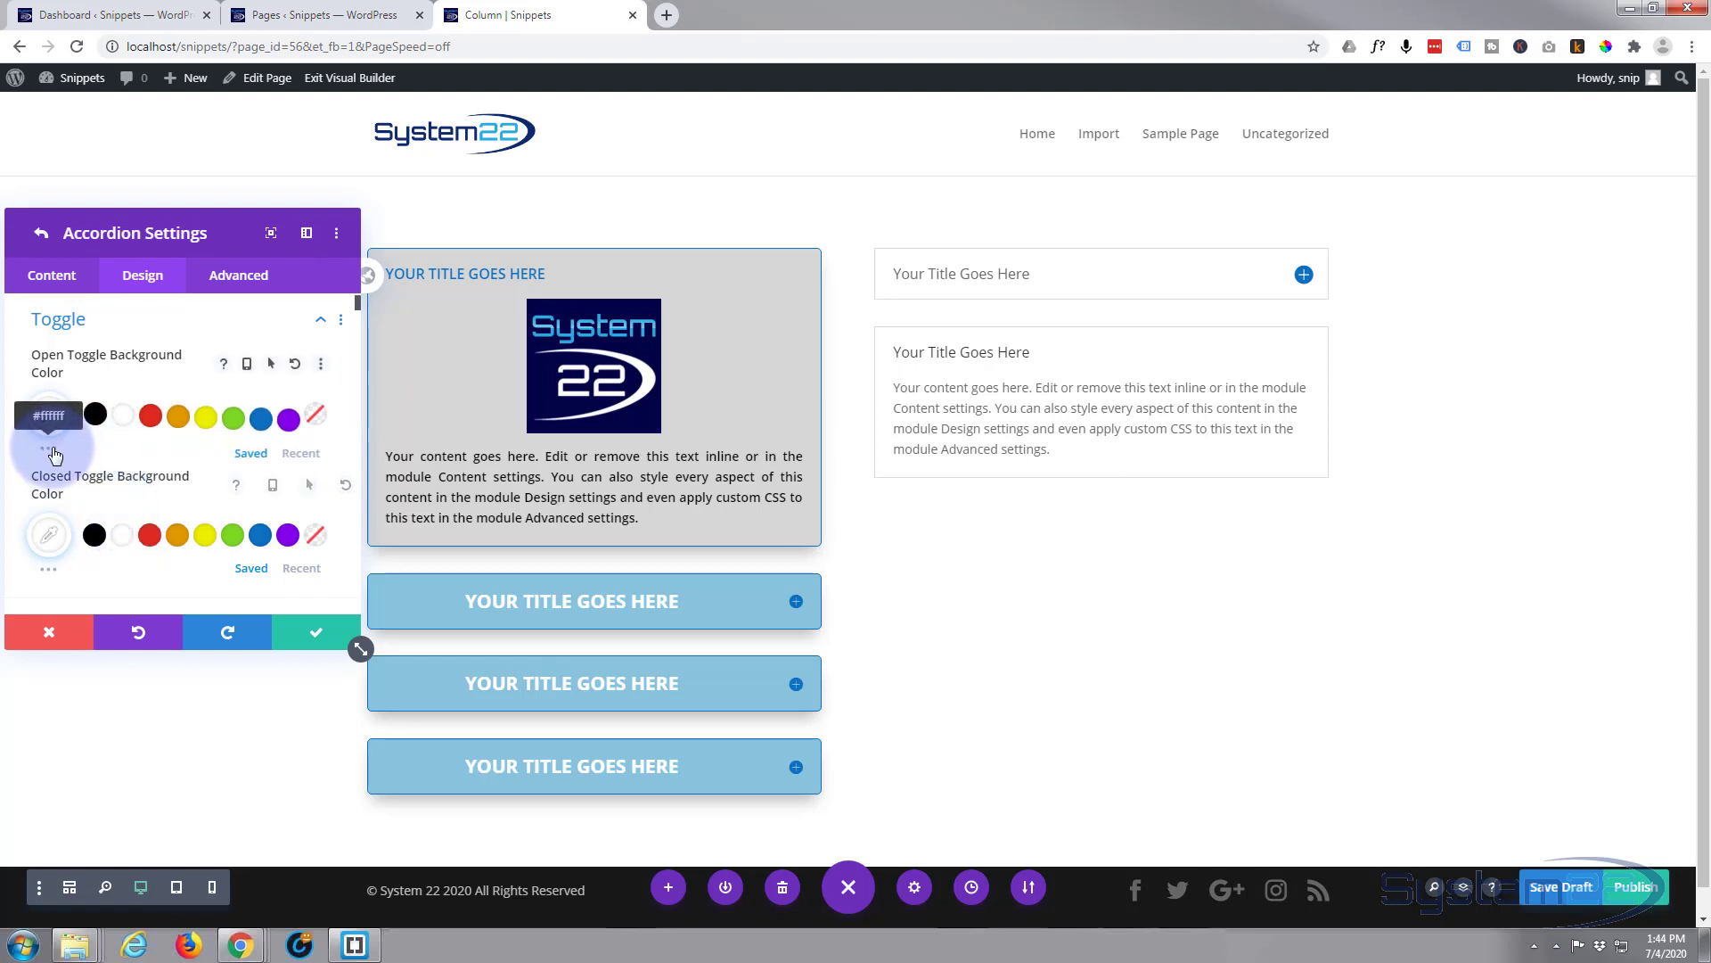
left_click(53, 454)
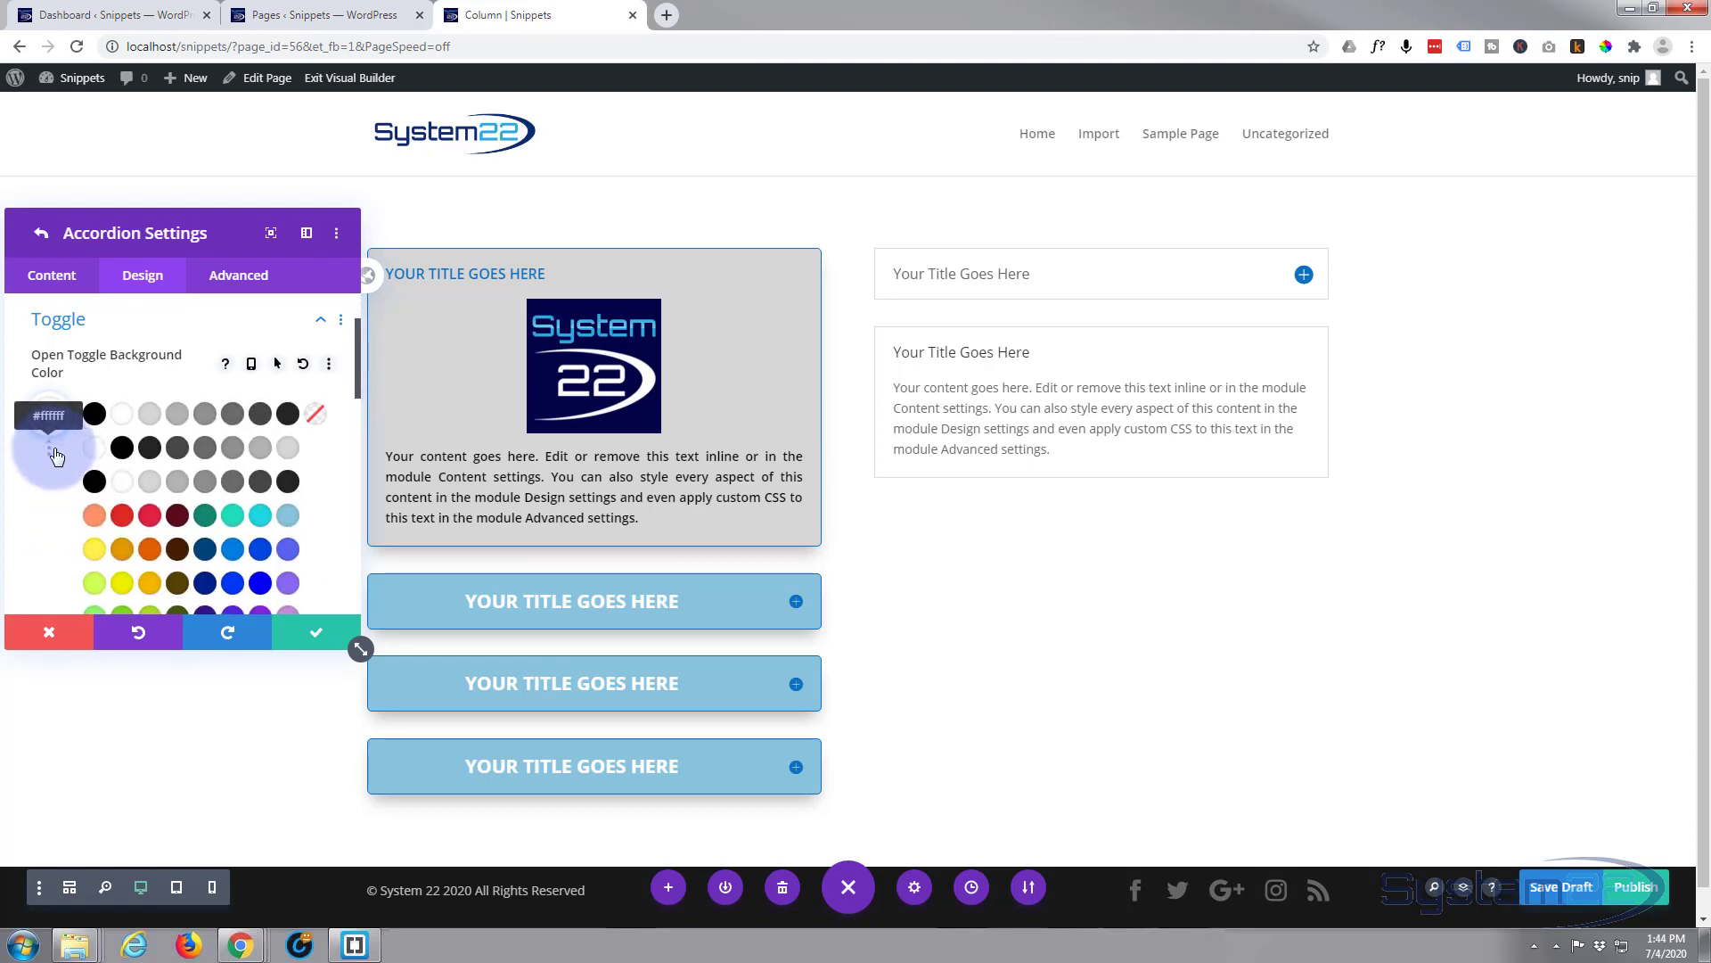
left_click(149, 482)
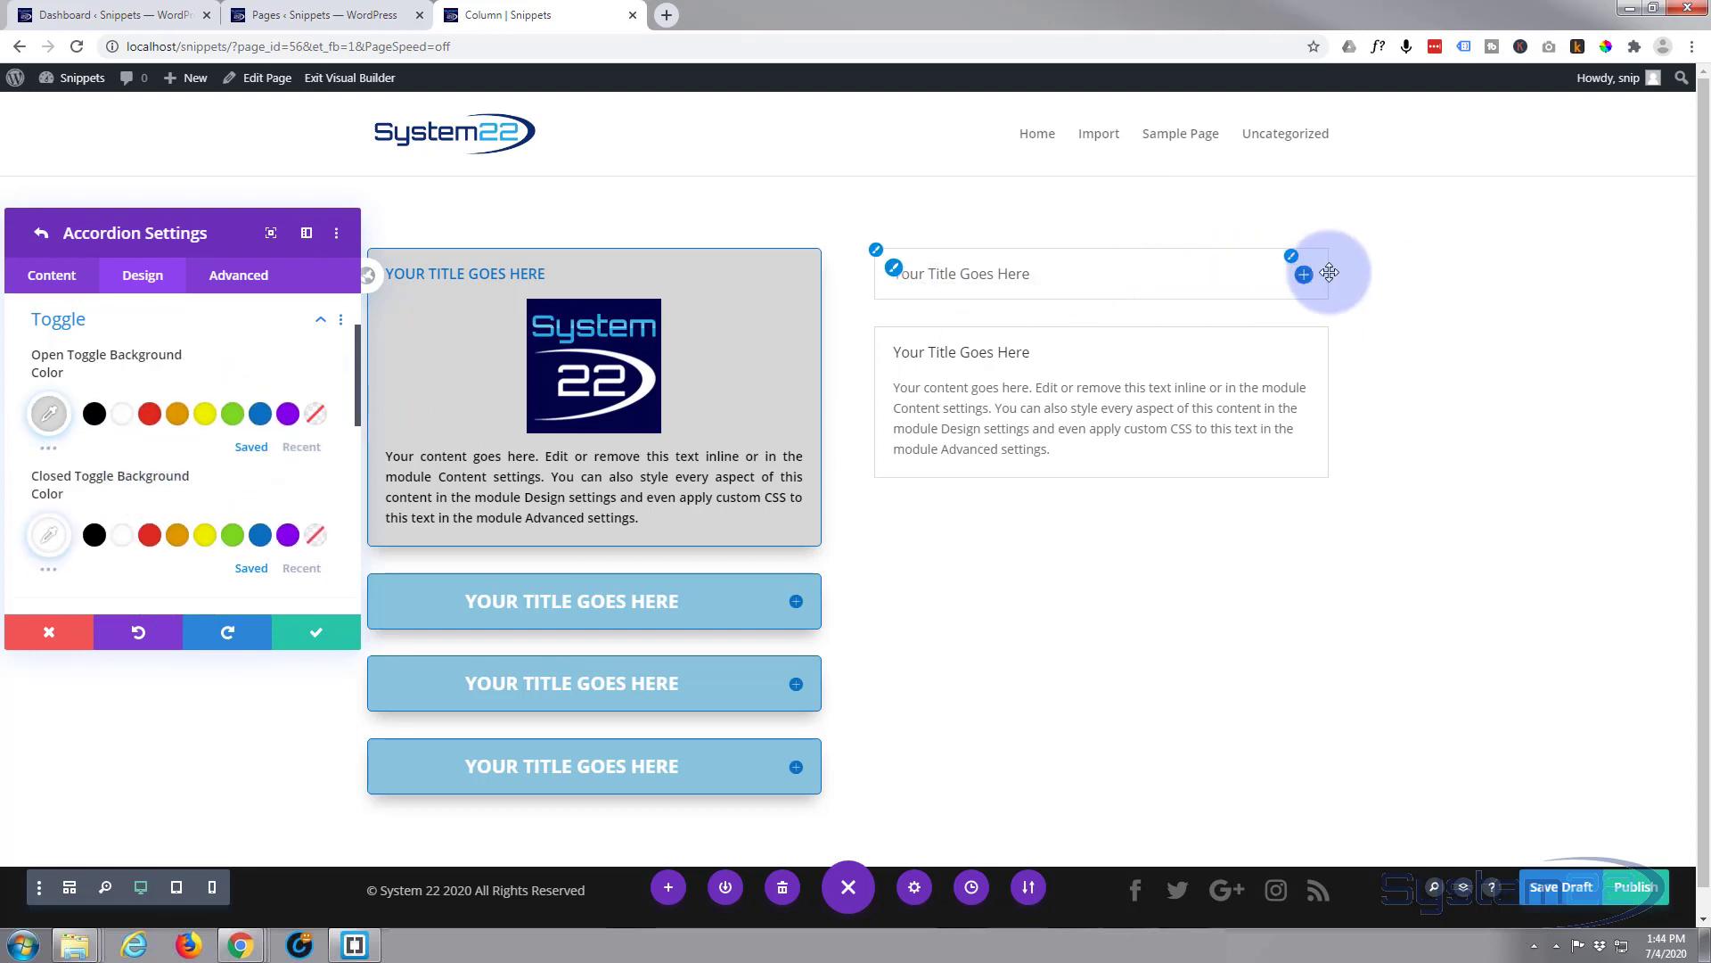
left_click(1258, 277)
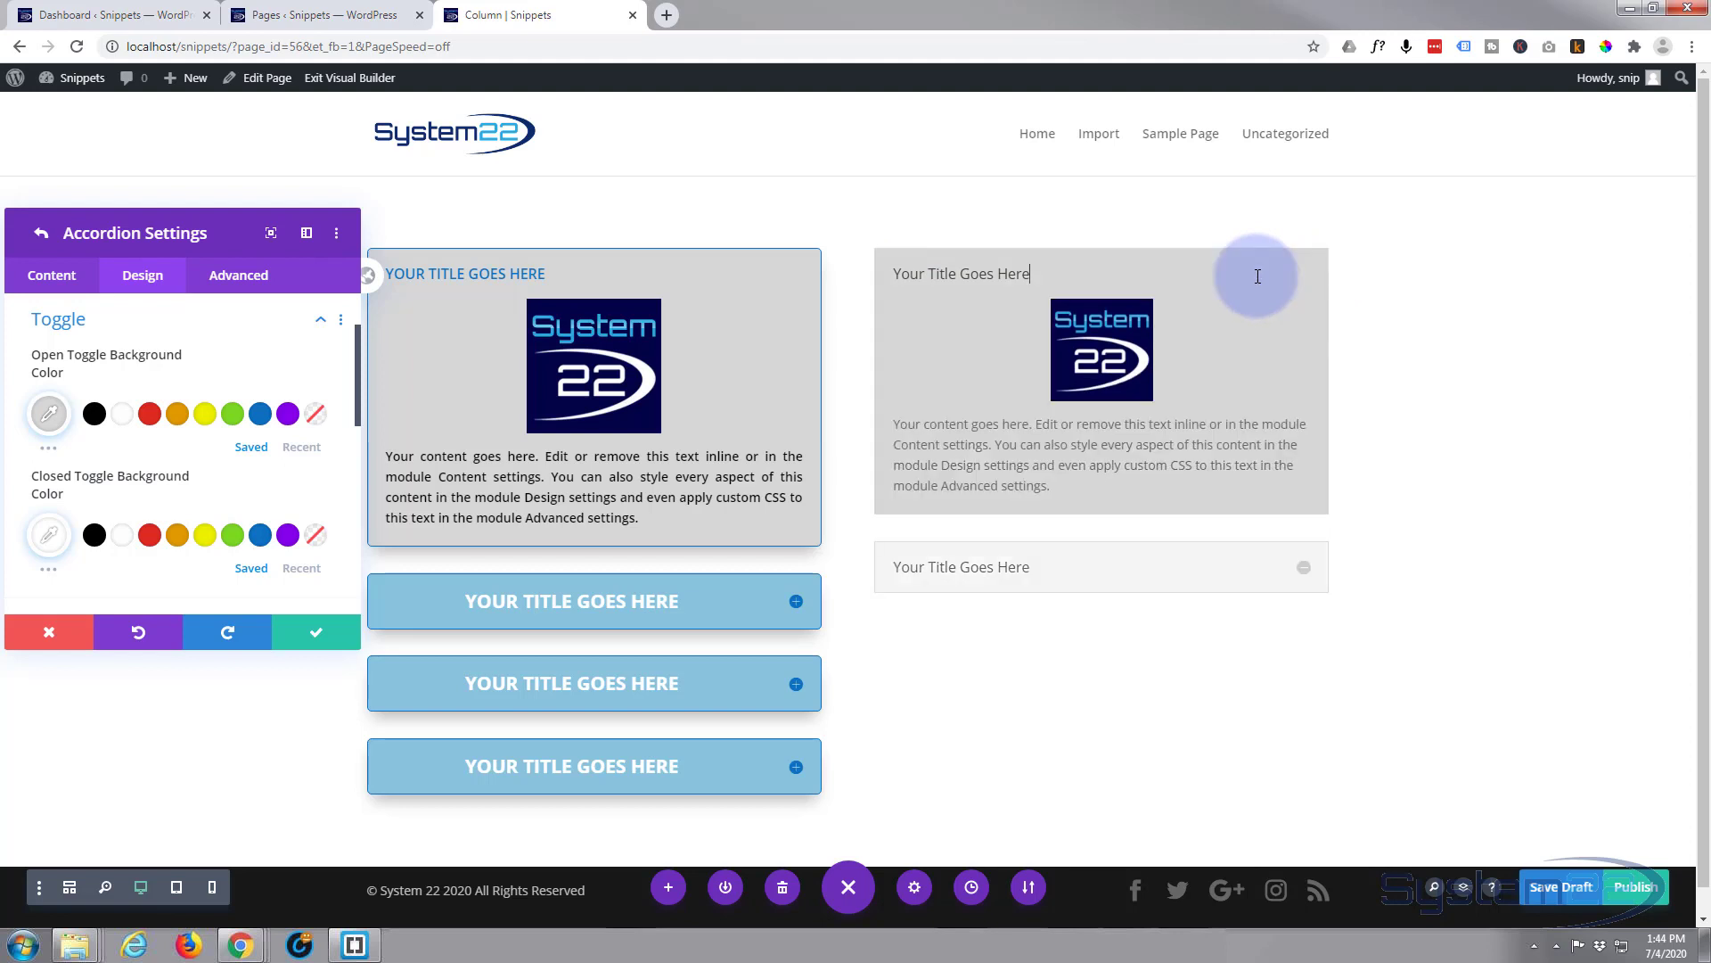
Step: Set the first accordion item's text alignment to justified after trying the centred and right-aligned options
scroll(173, 473, "down", 2)
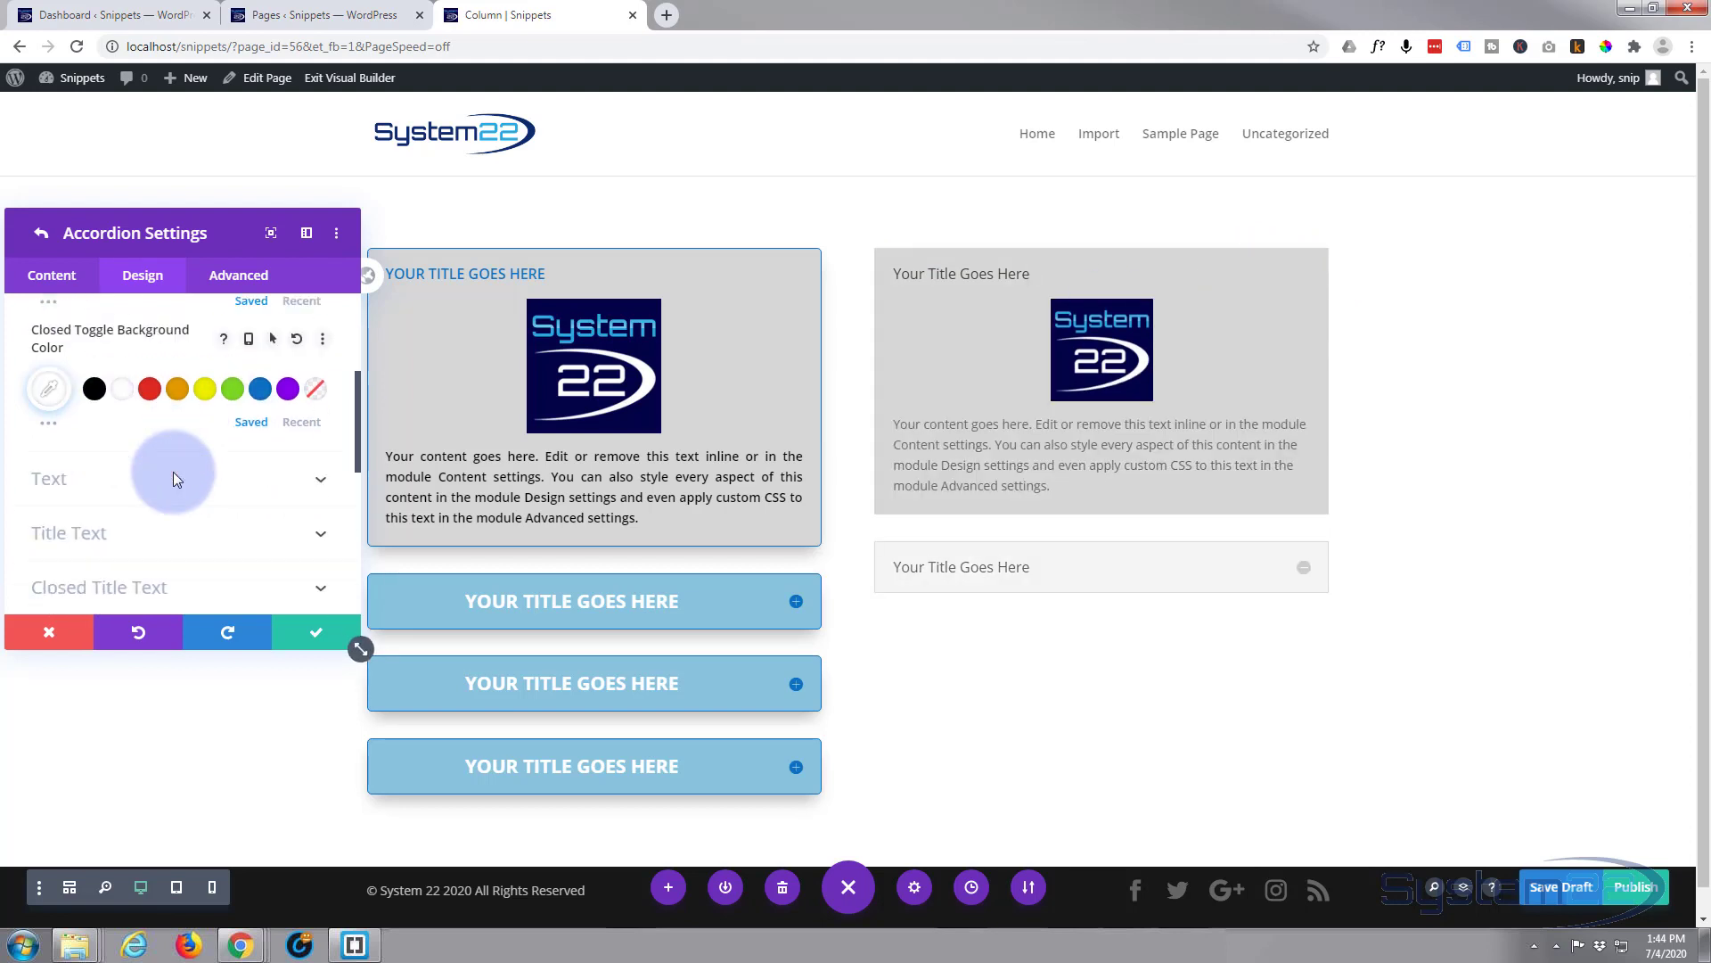
scroll(173, 472, "down", 1)
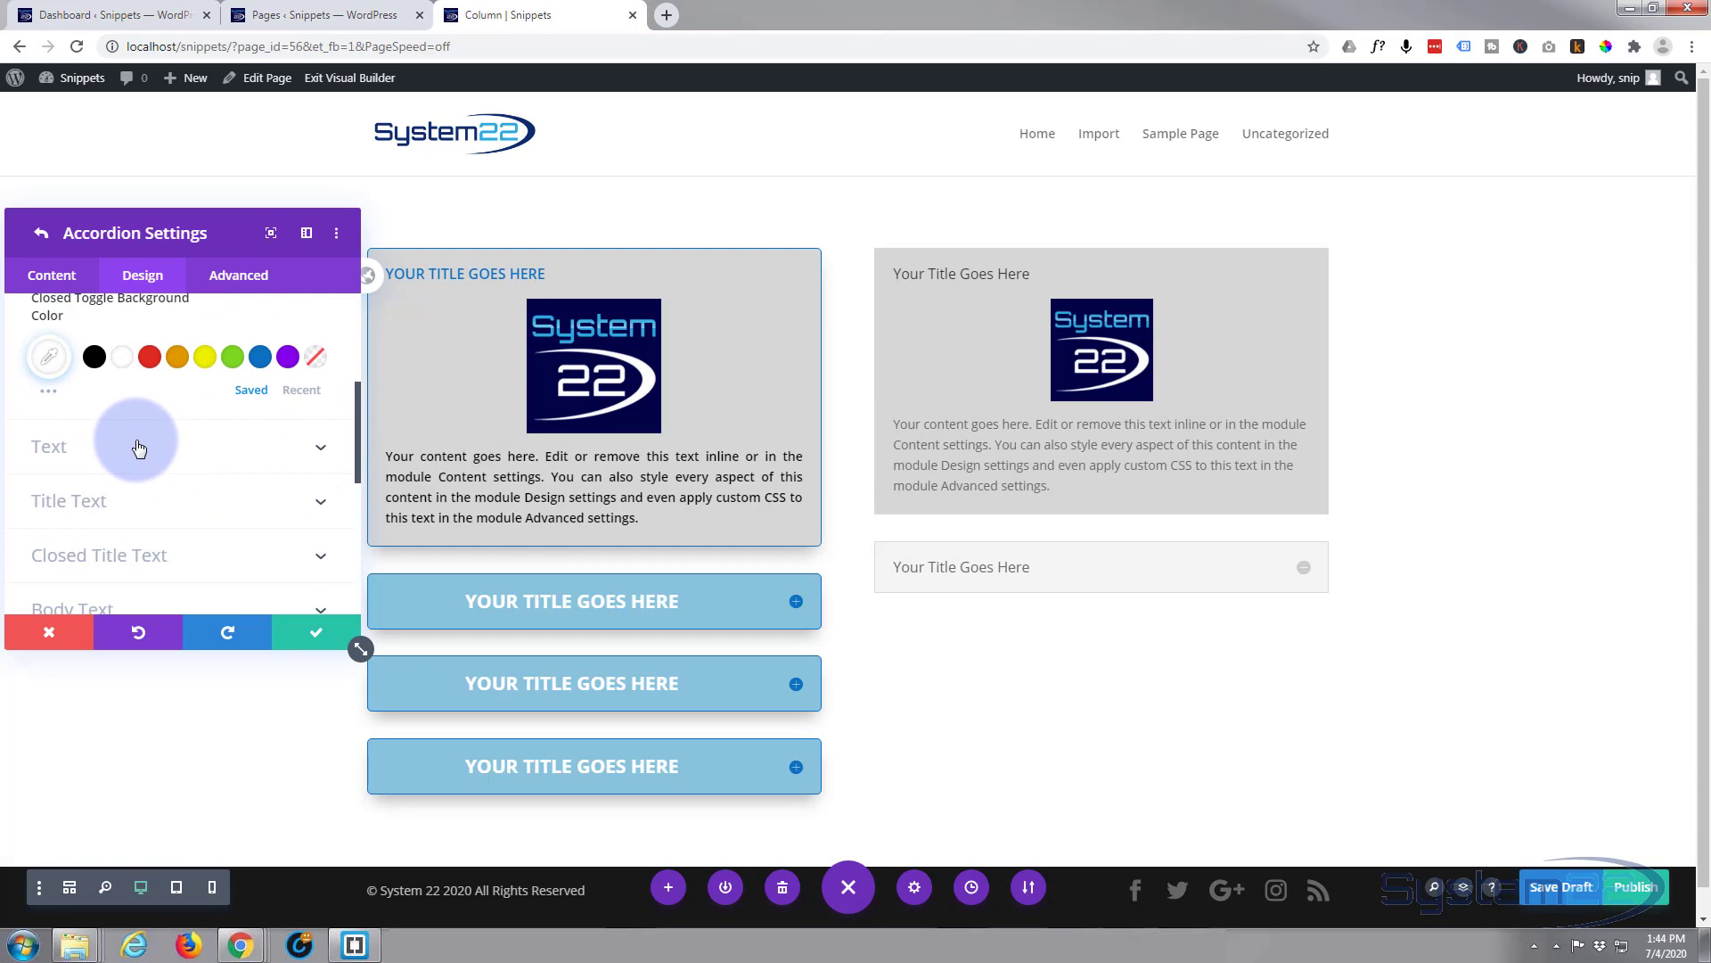
left_click(138, 448)
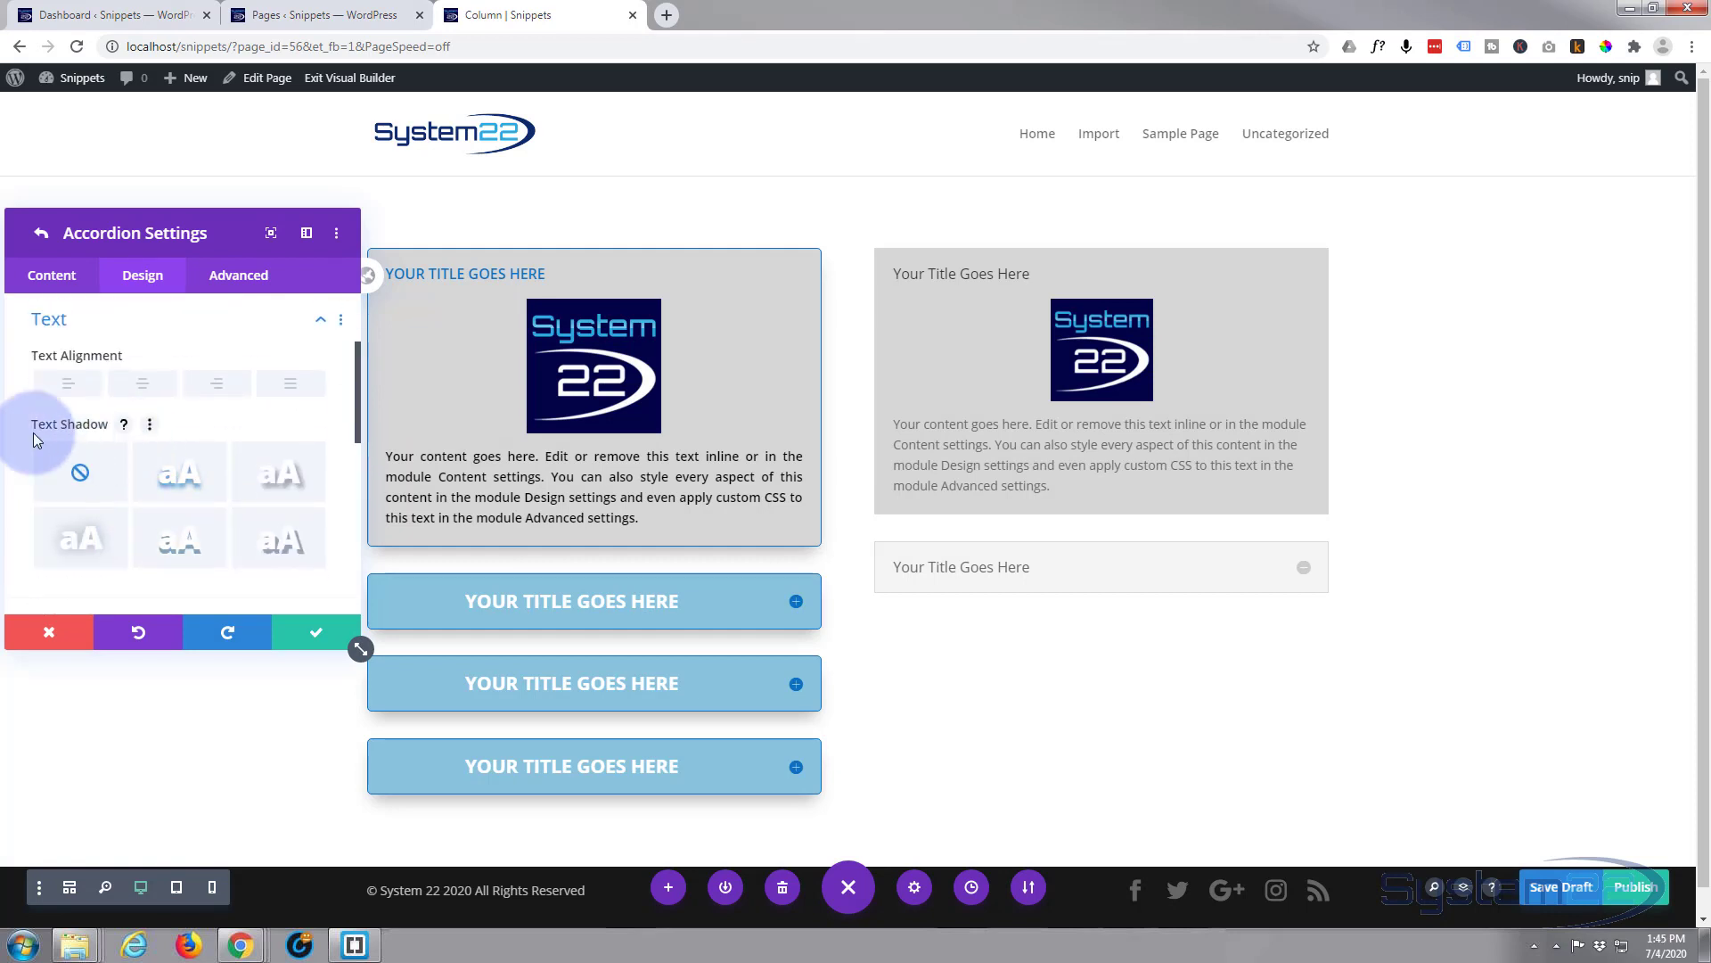
left_click(141, 386)
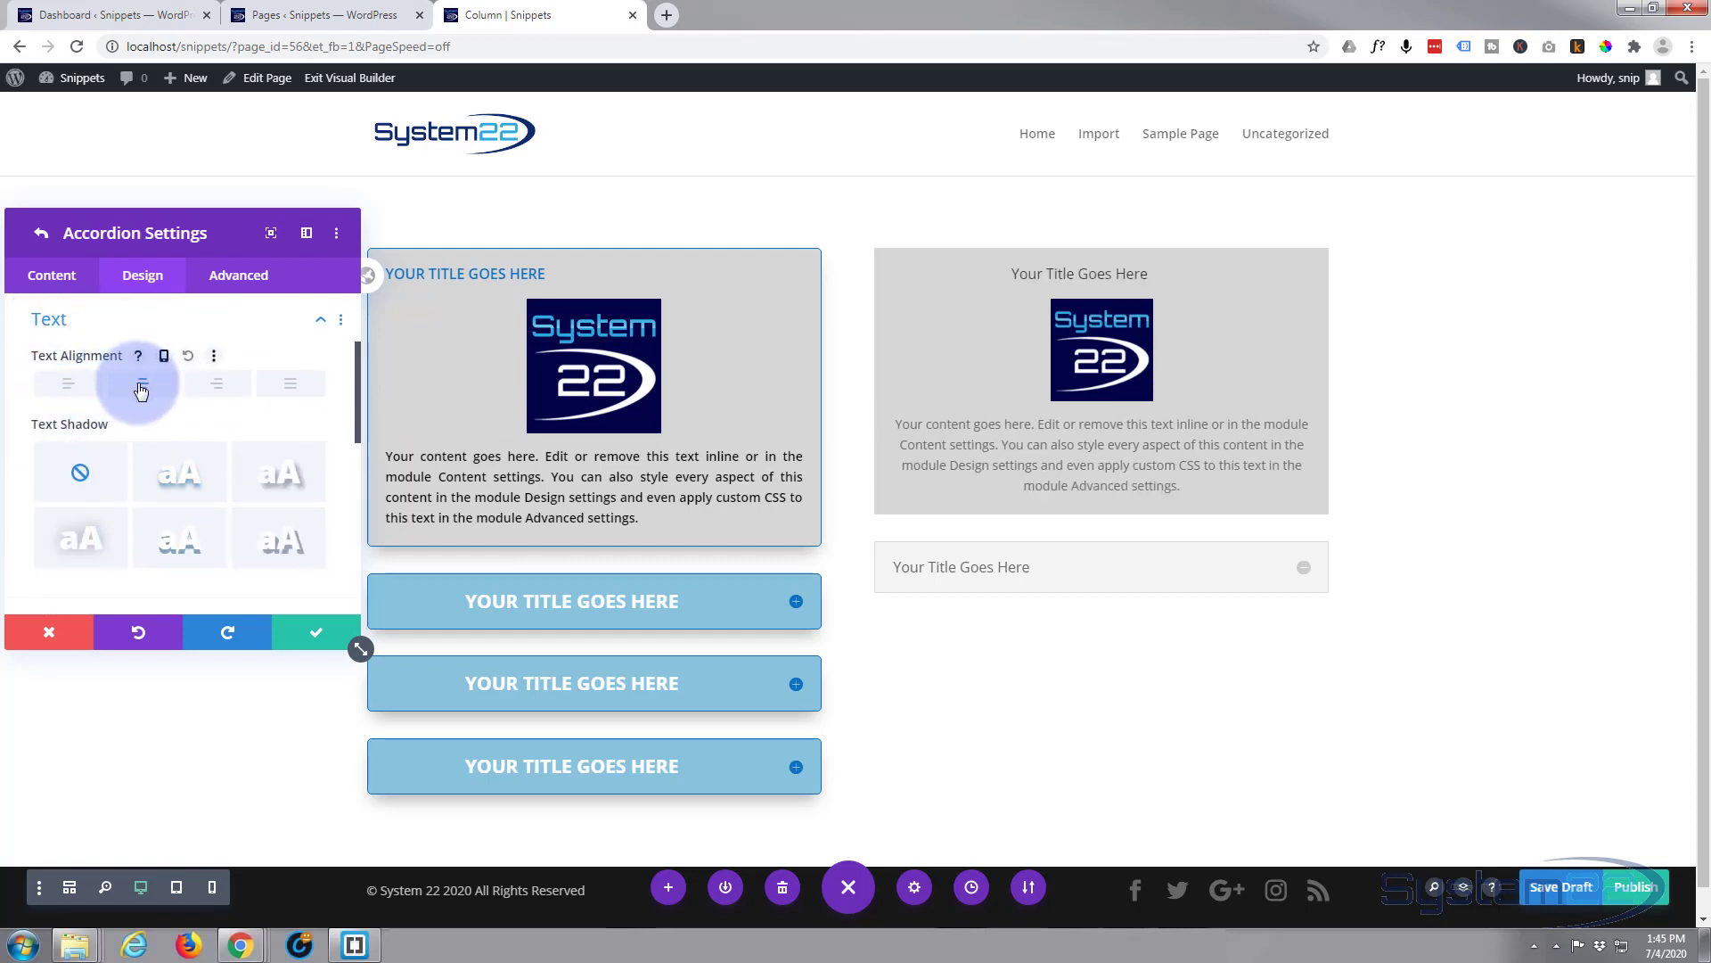
left_click(217, 385)
left_click(291, 390)
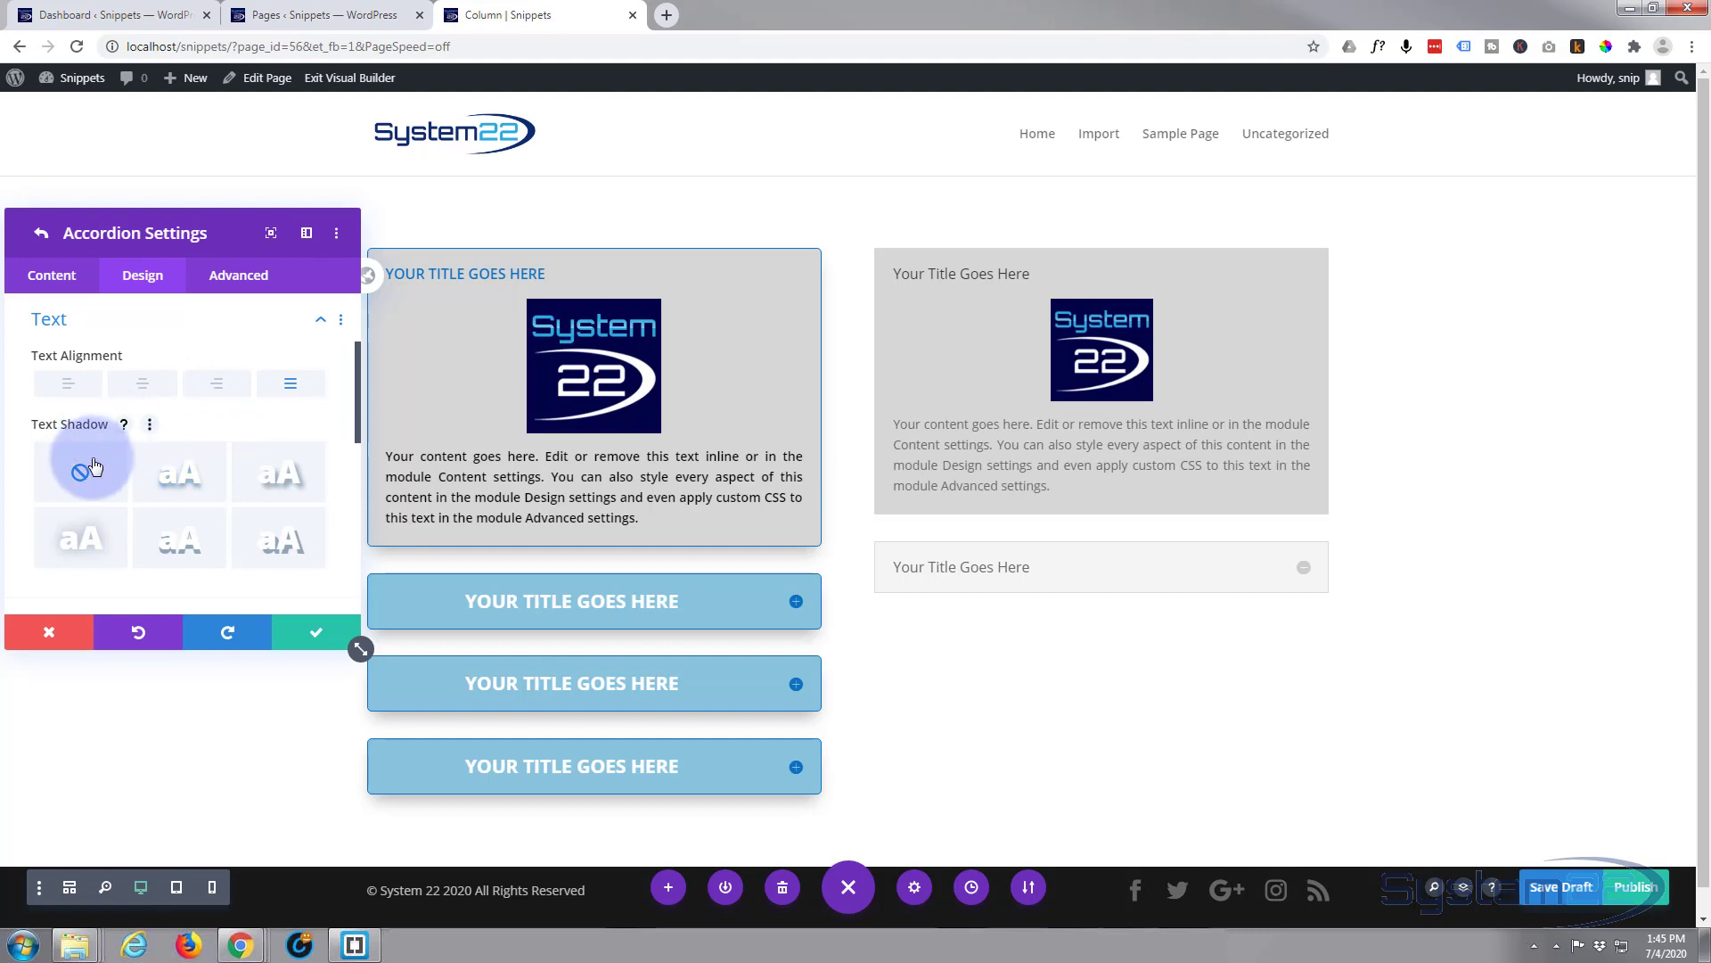
Step: Set the first item's title text colour to blue and its open title colour to white, checking the closed and open states
scroll(187, 459, "down", 1)
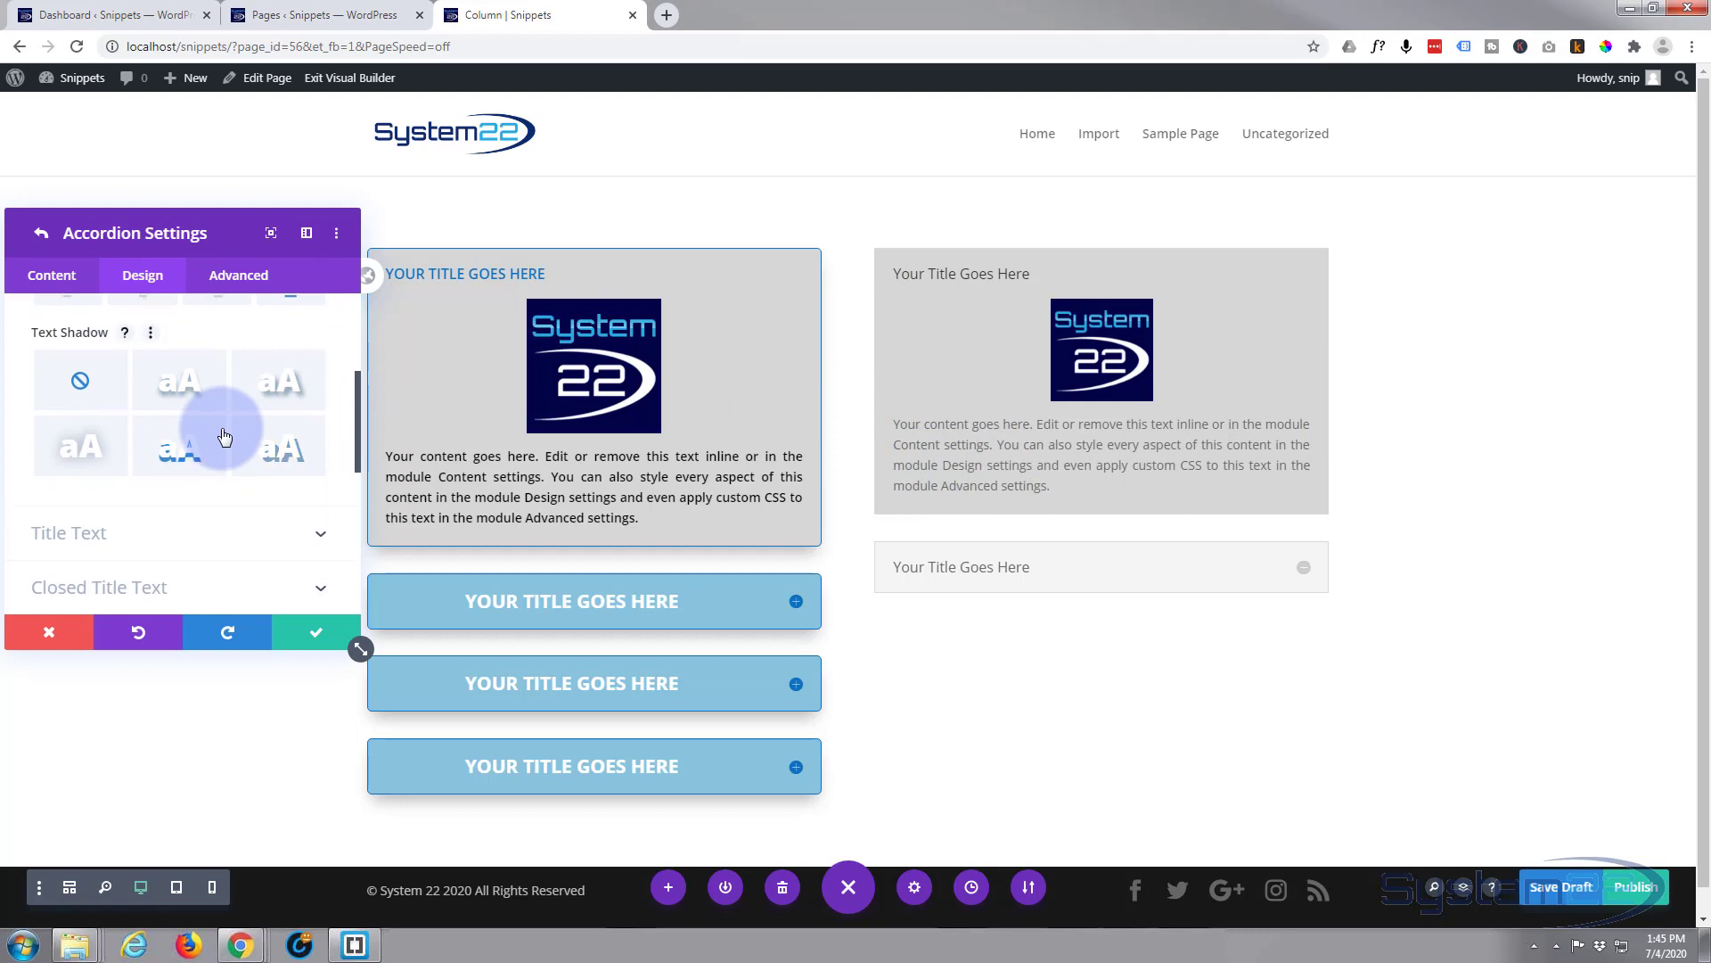
scroll(223, 433, "down", 1)
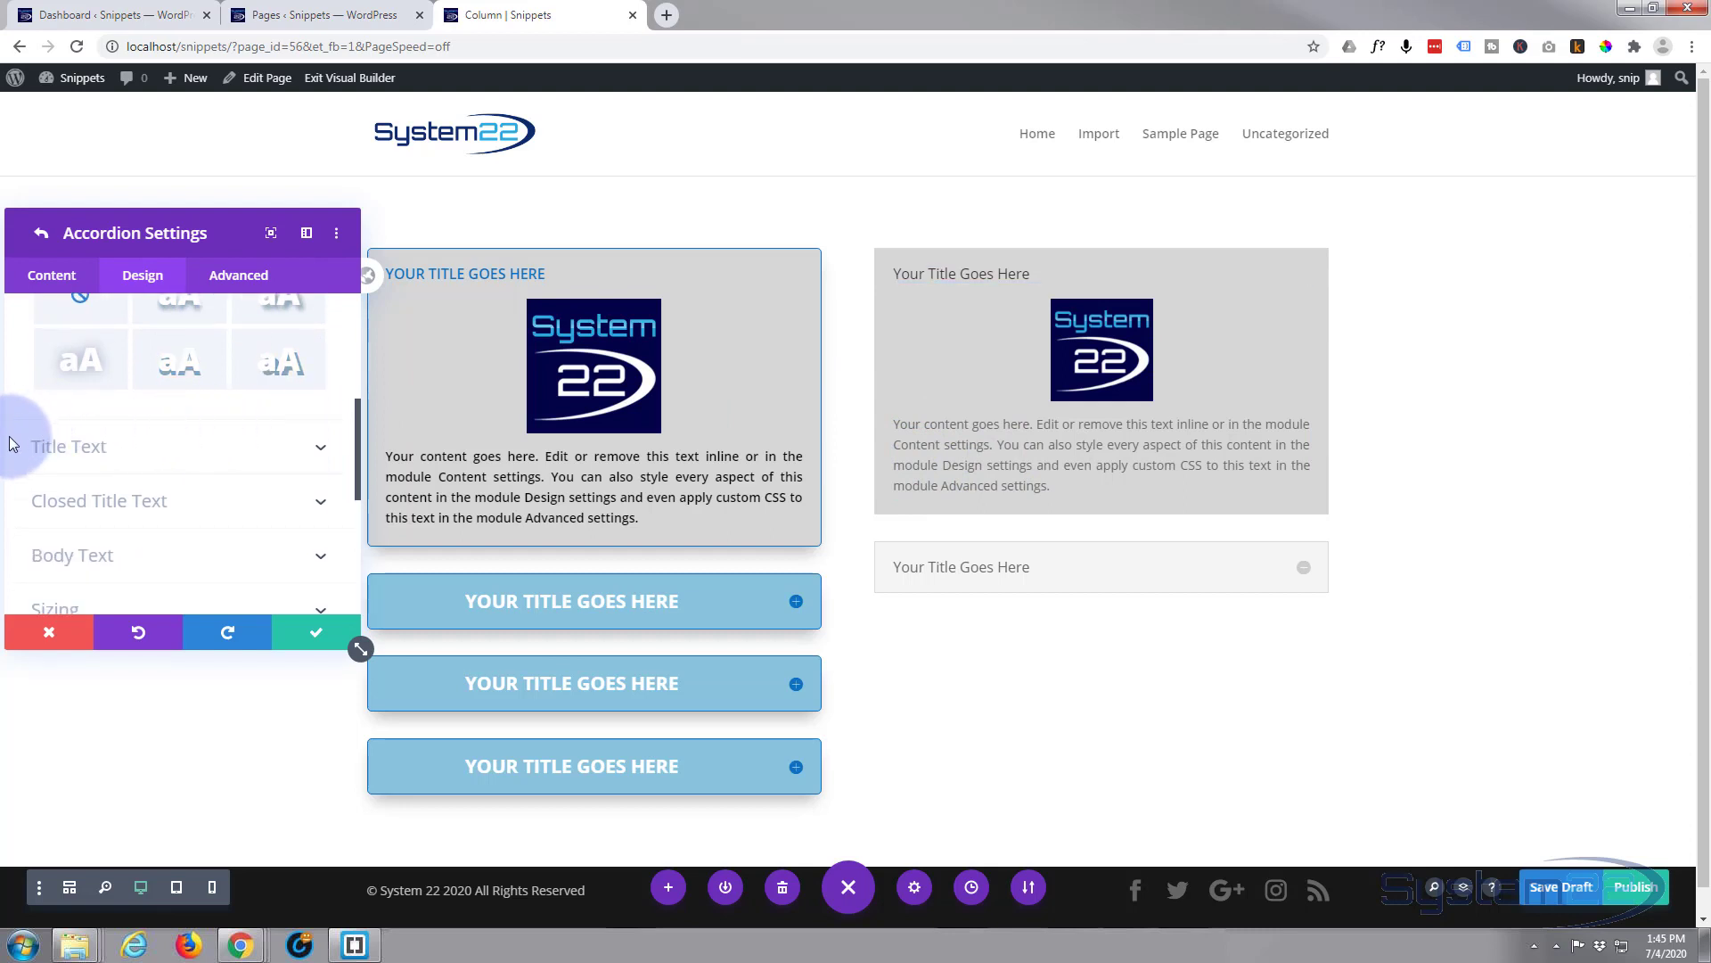
left_click(186, 448)
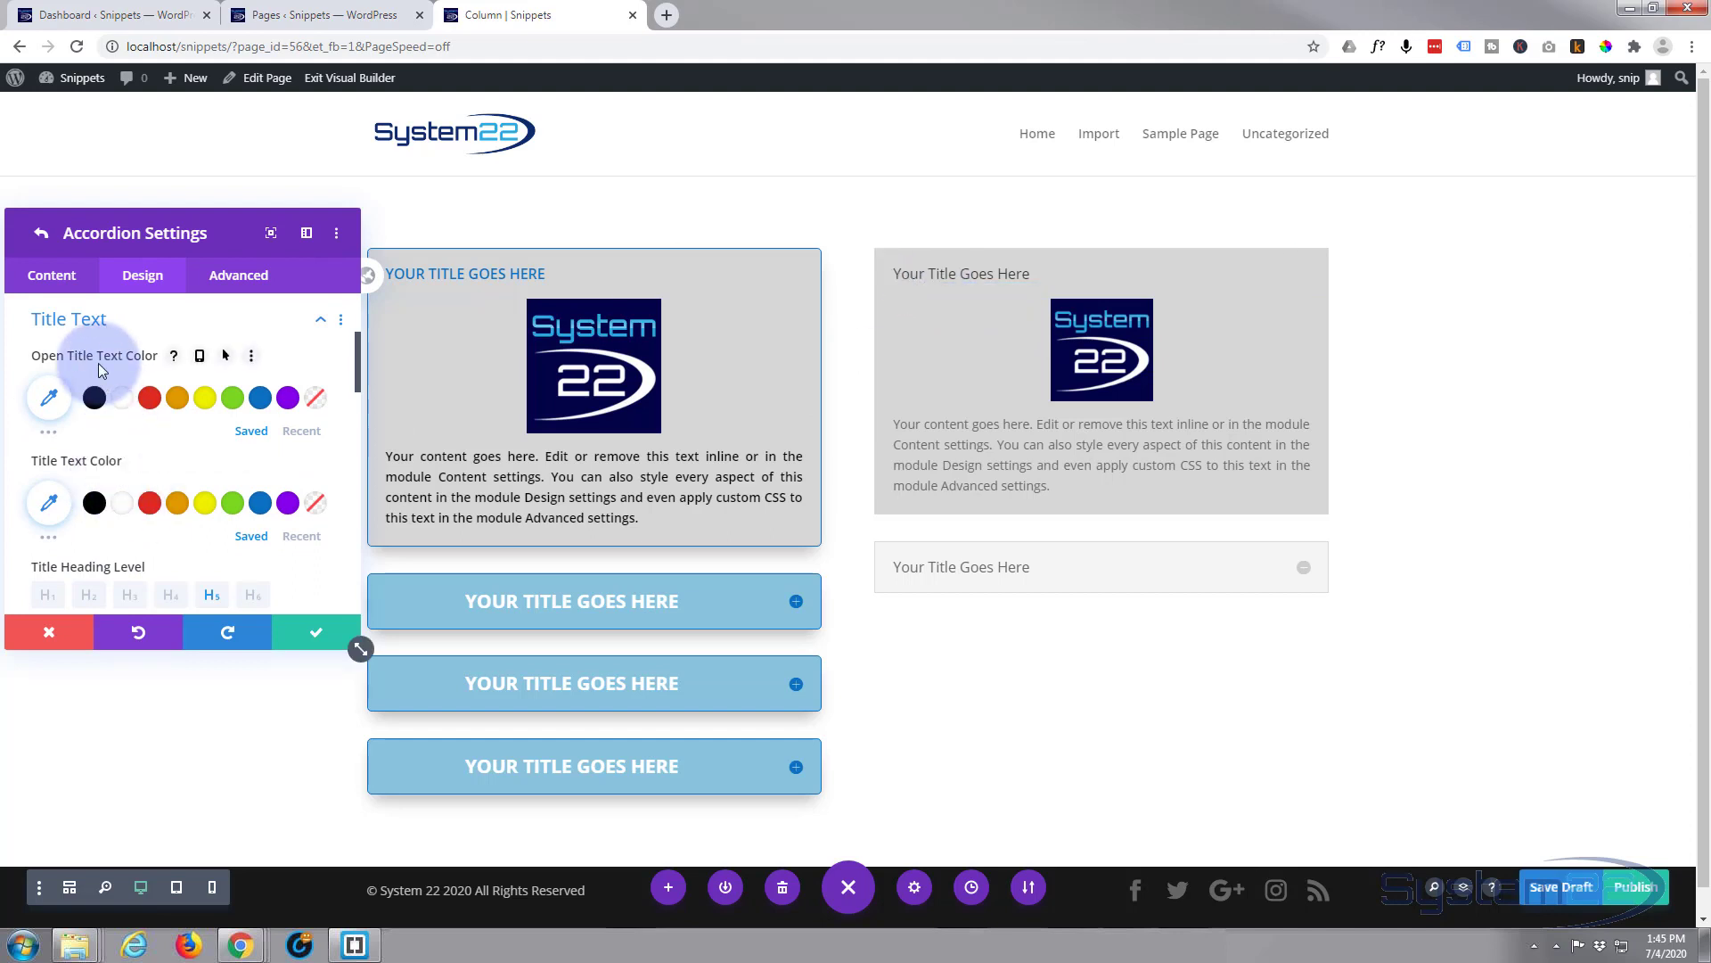
left_click(259, 505)
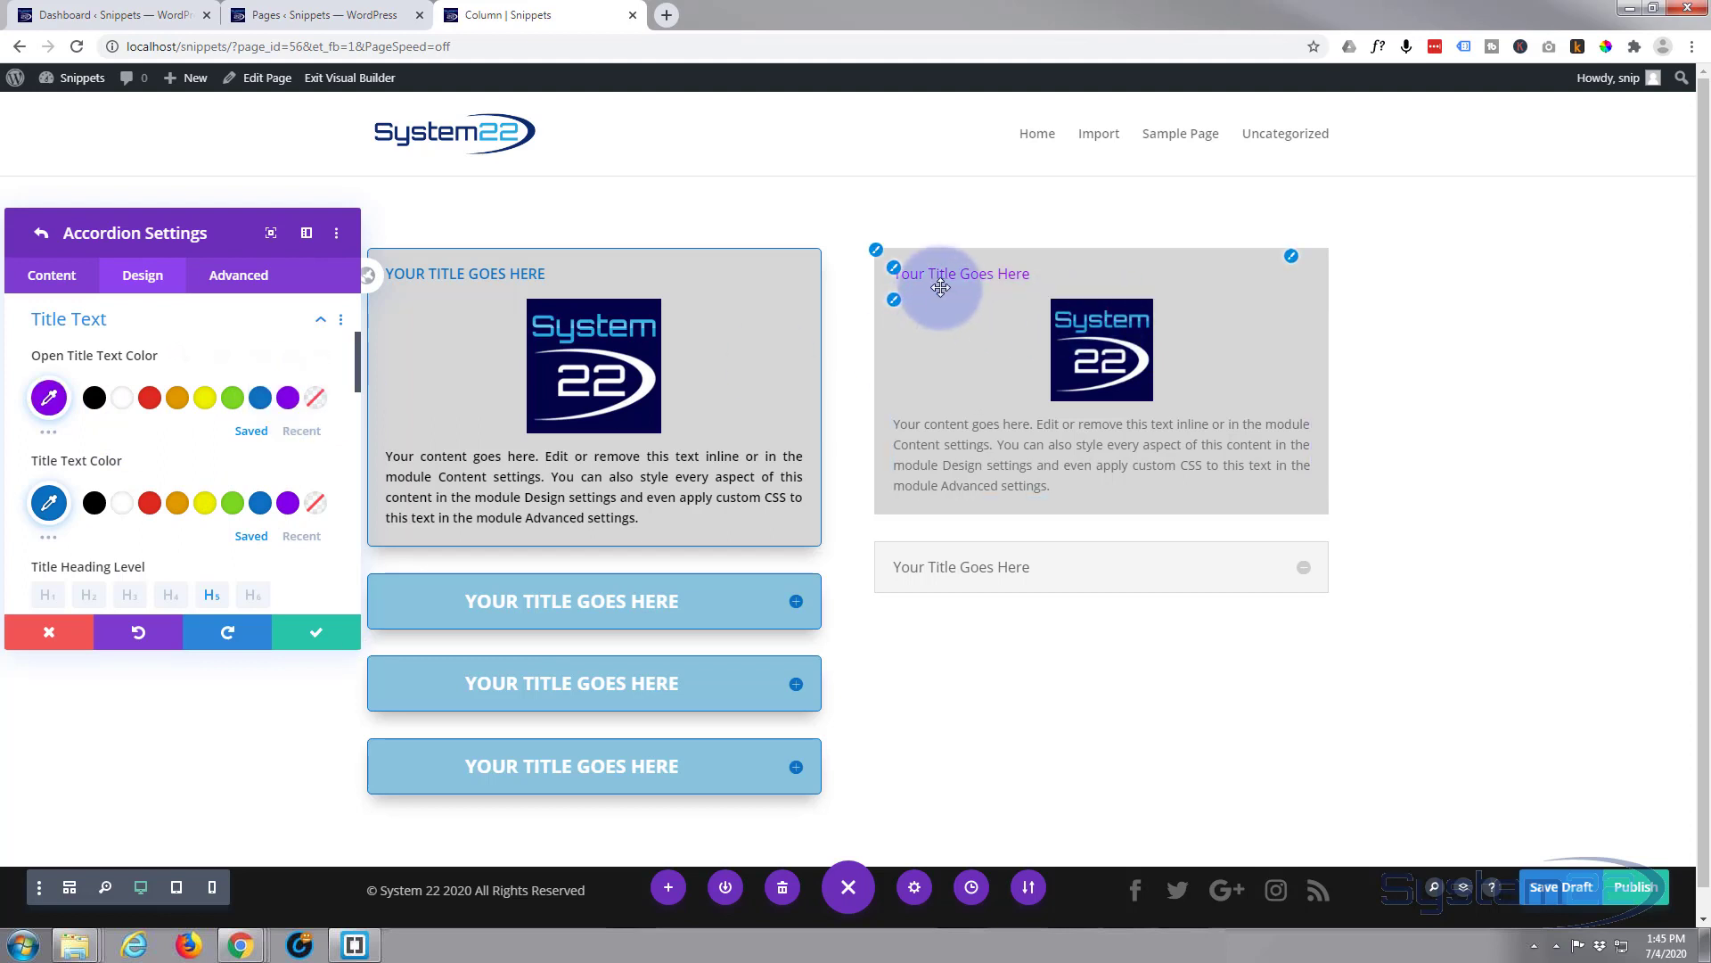
left_click(1168, 561)
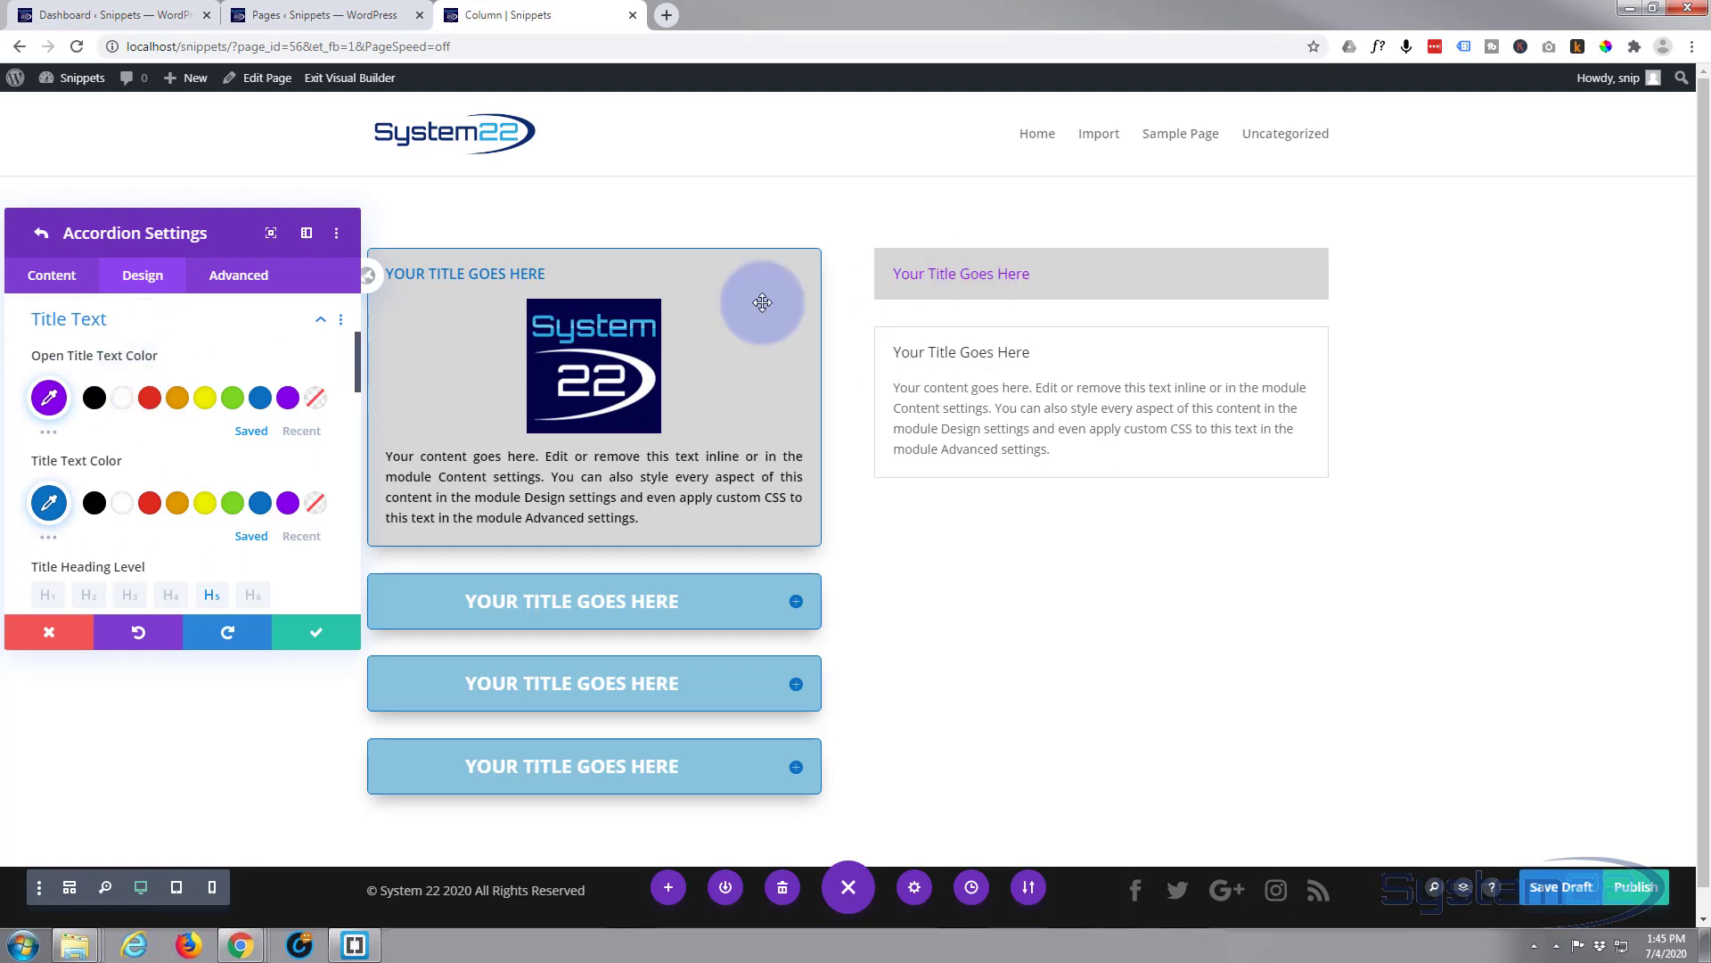
left_click(121, 401)
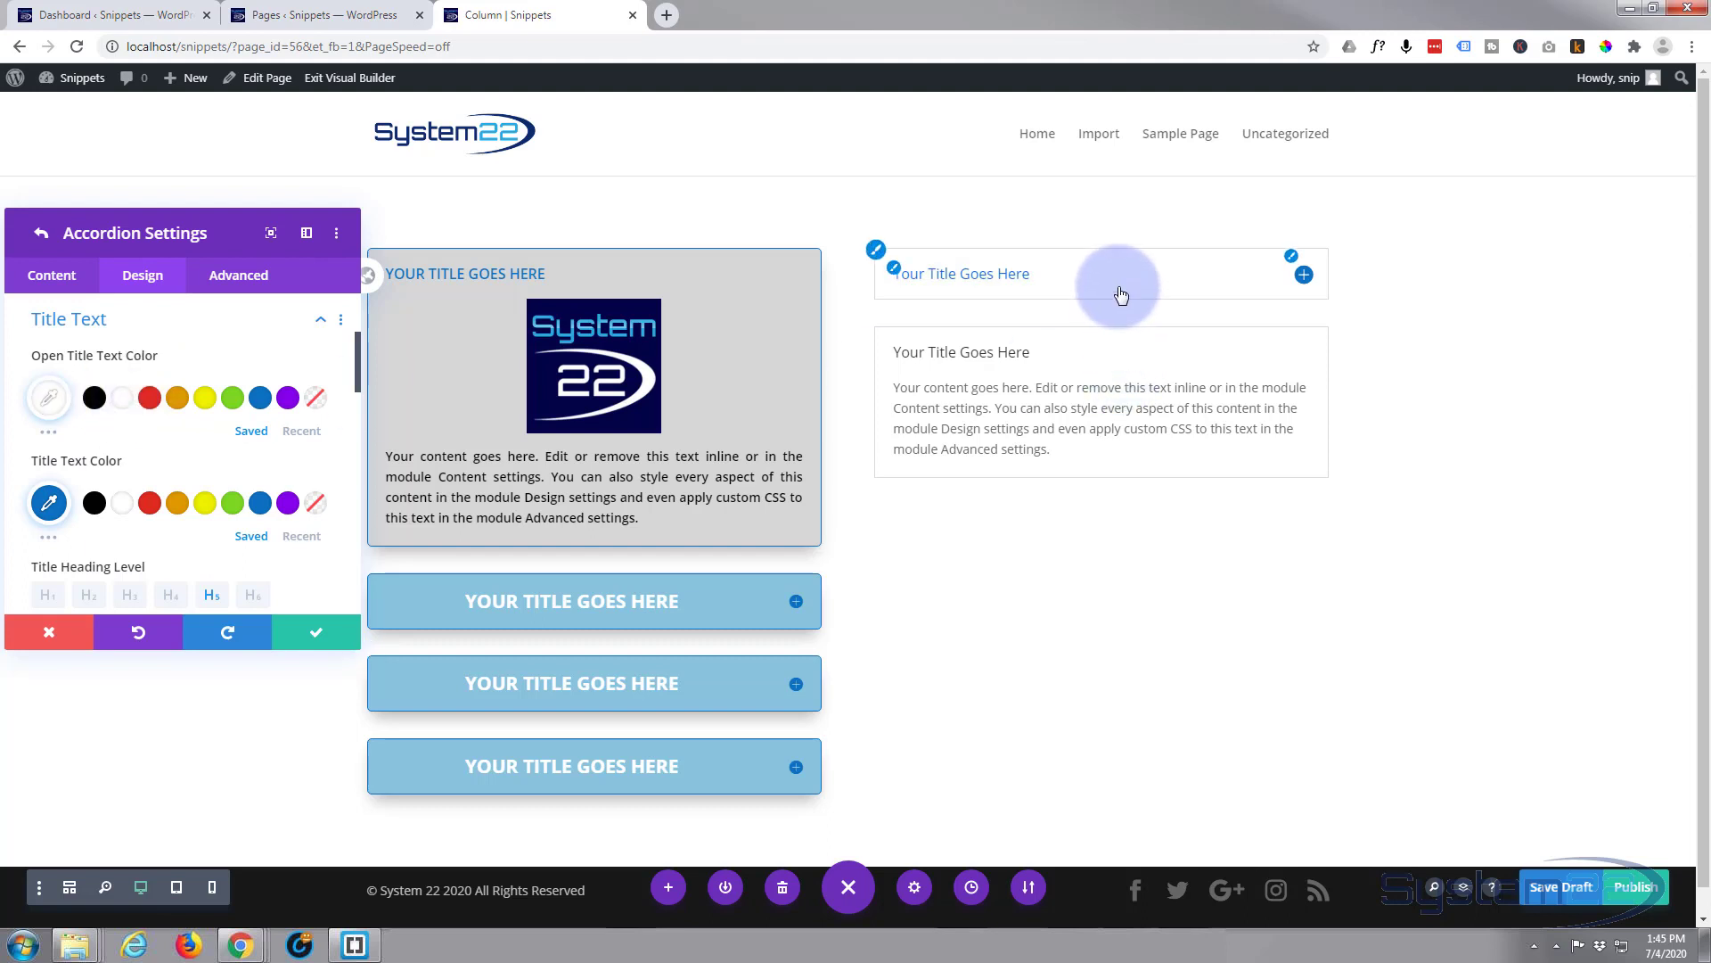
left_click(1248, 276)
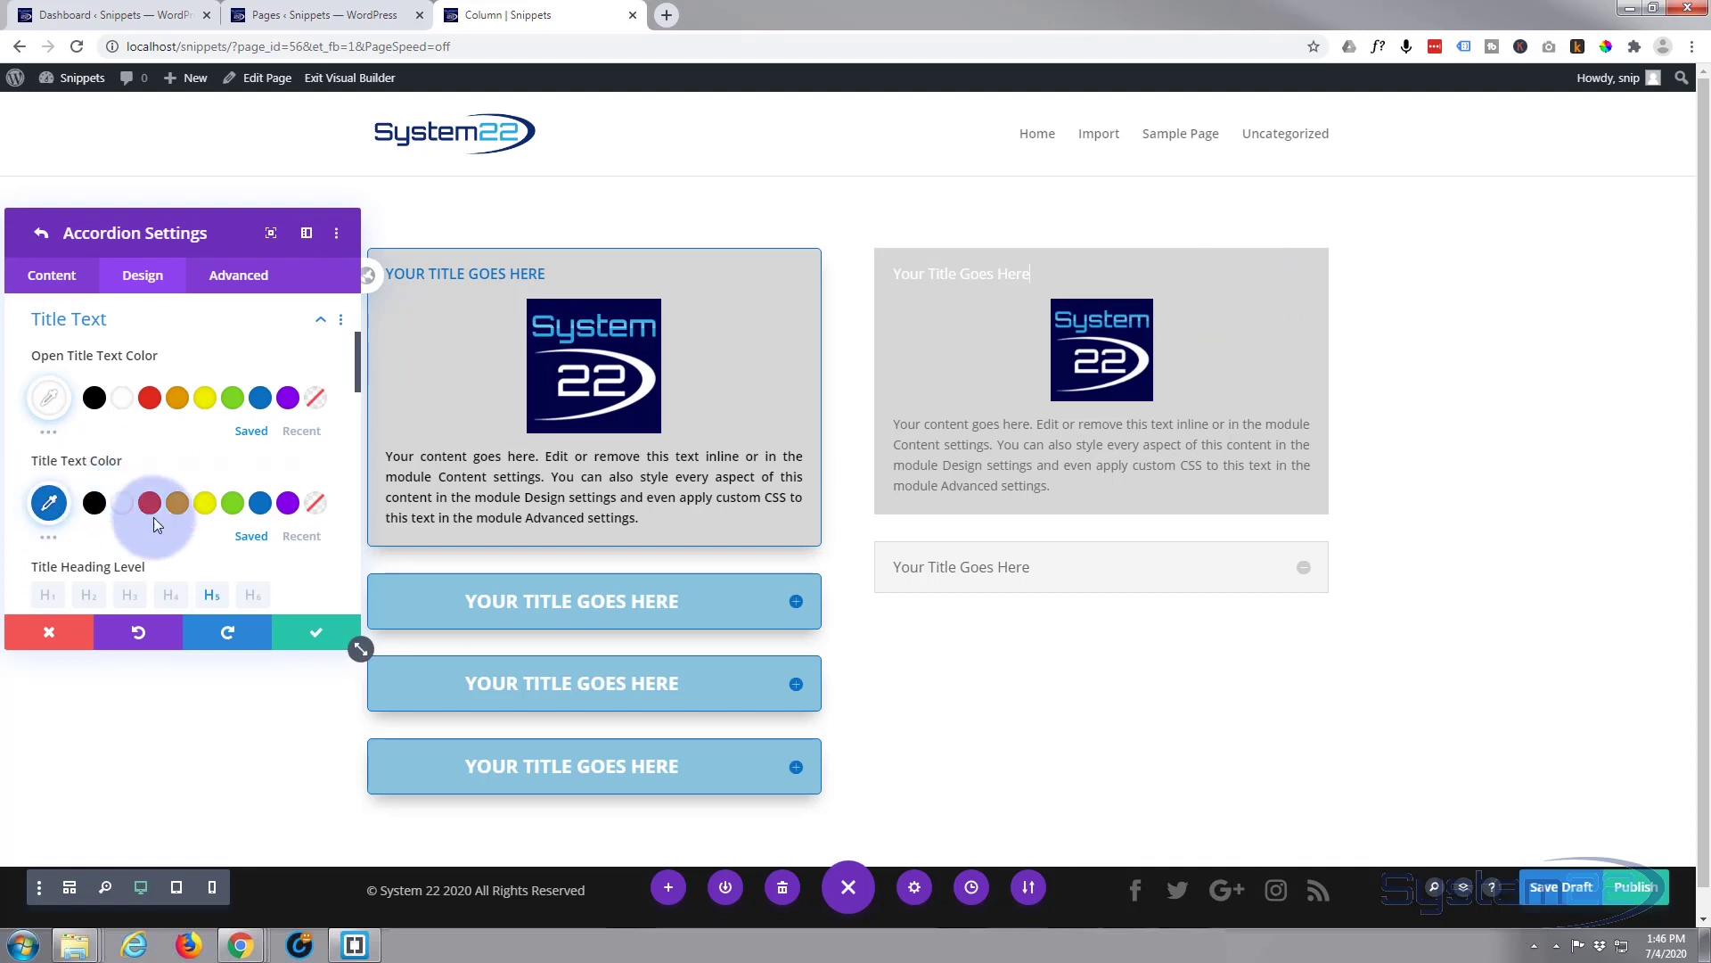
Step: Make the item's title uppercase at 18px and align it left after trying the centred alignment
scroll(157, 520, "down", 2)
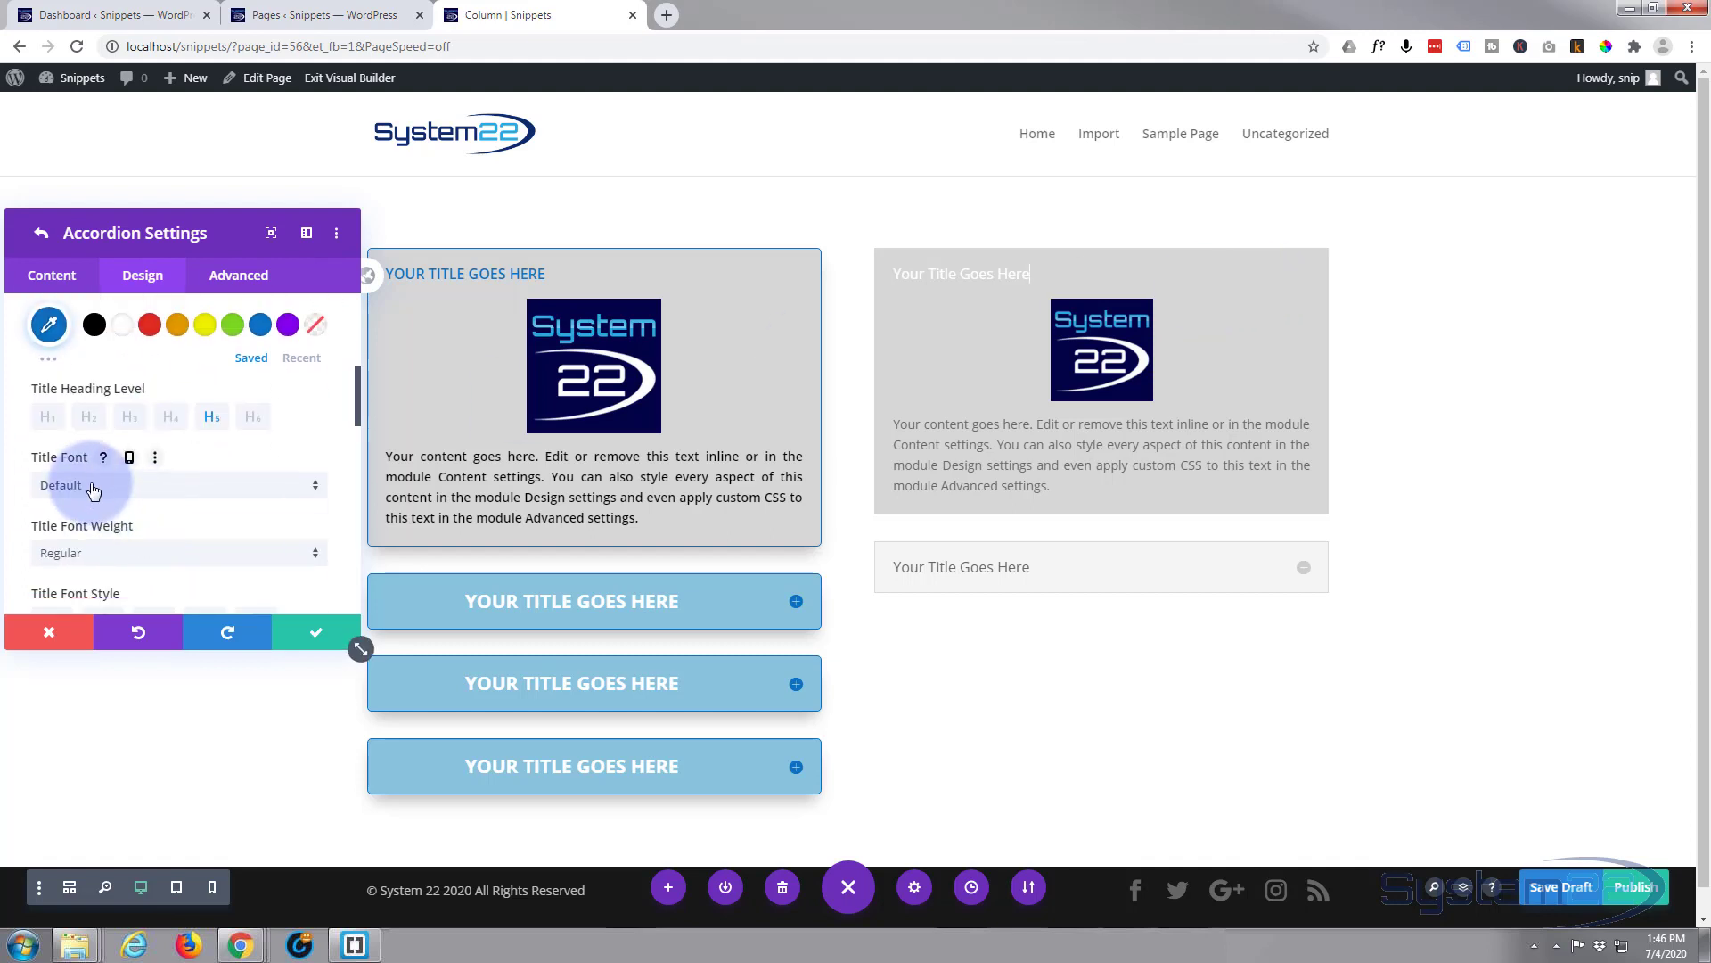
scroll(96, 493, "down", 1)
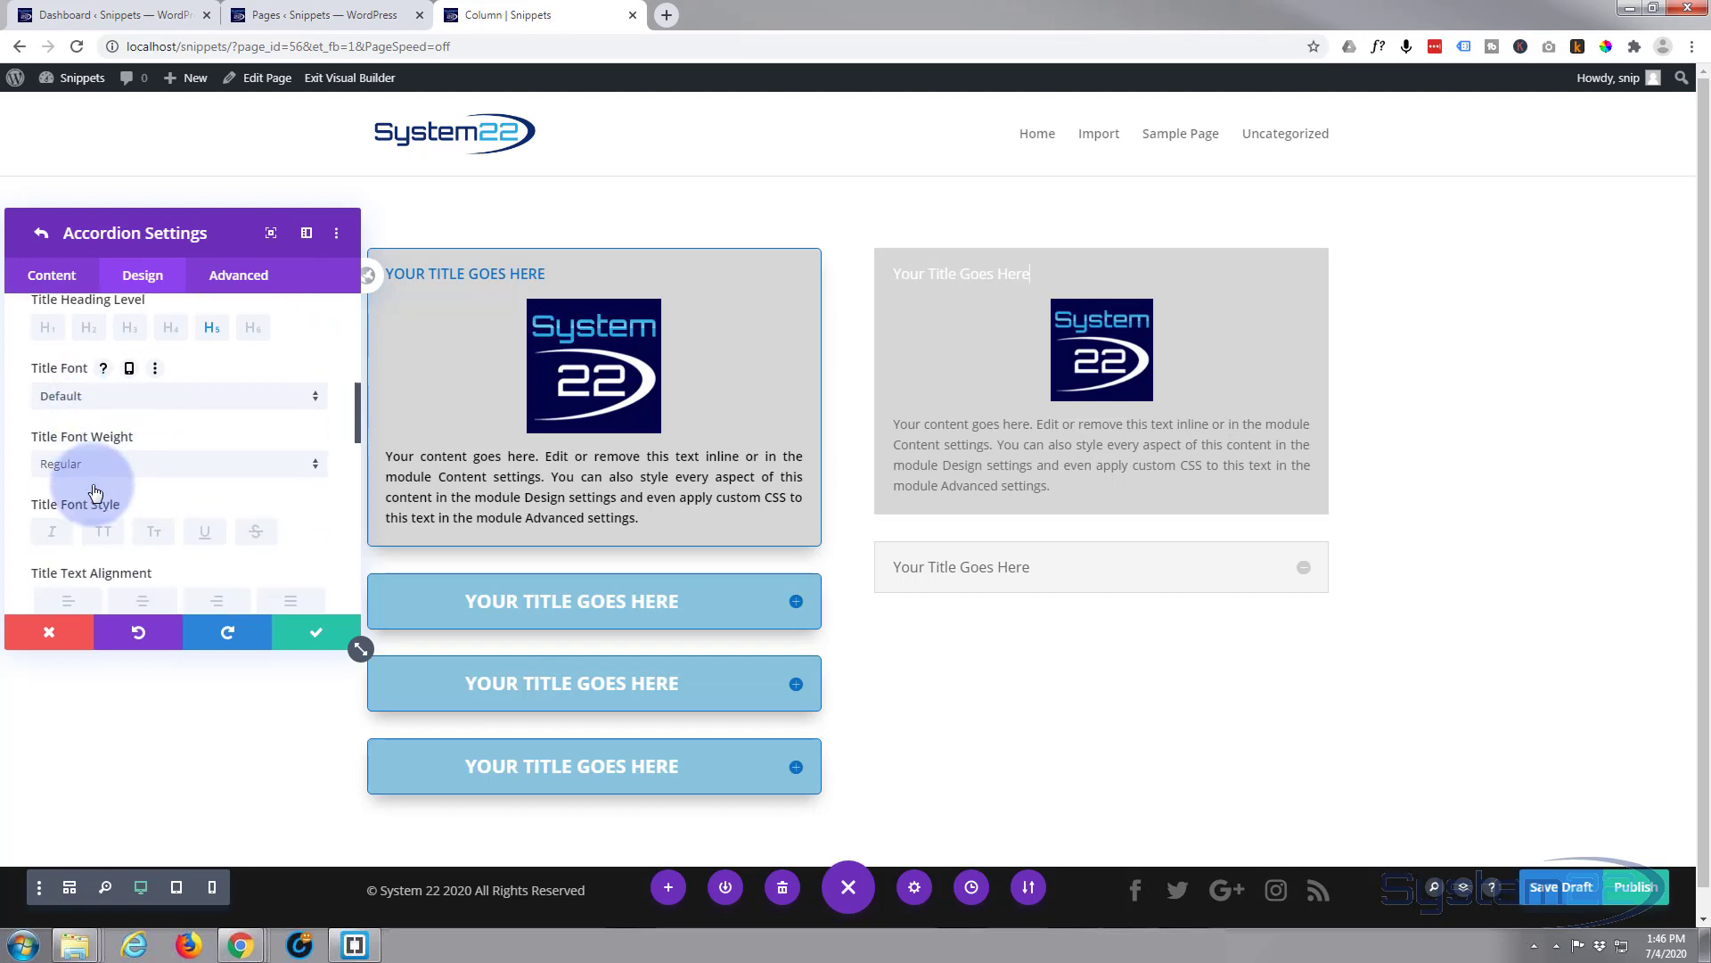
scroll(92, 484, "down", 1)
left_click(103, 444)
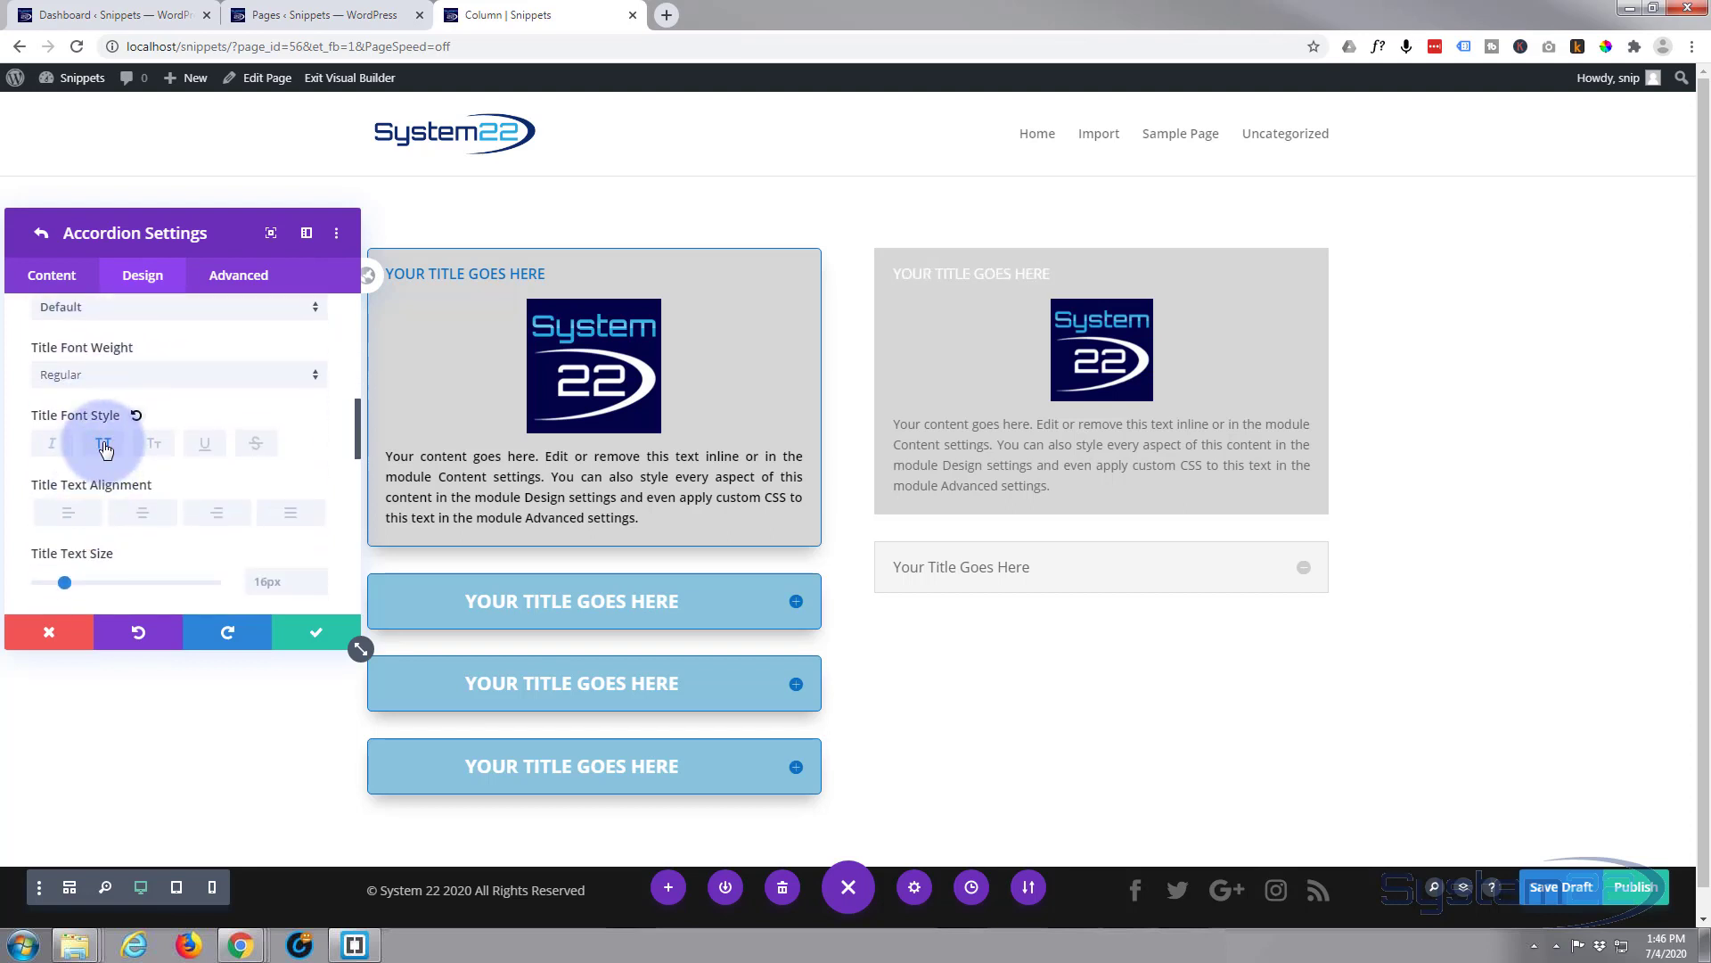
left_click(142, 515)
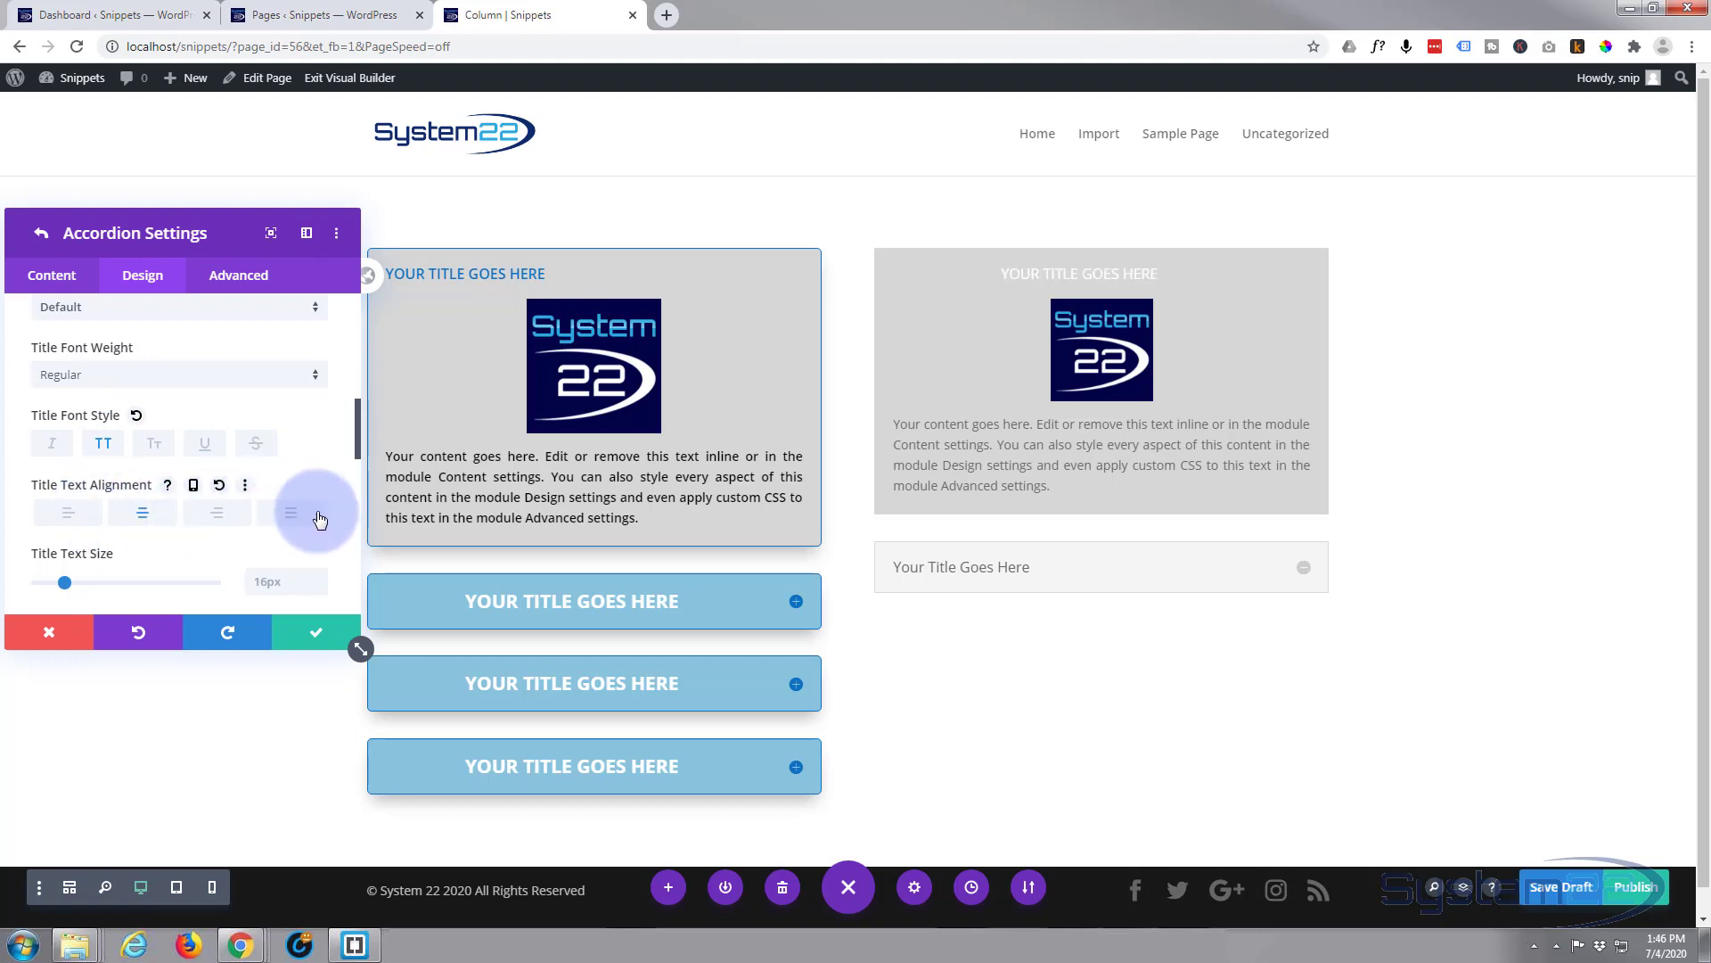
scroll(81, 515, "down", 1)
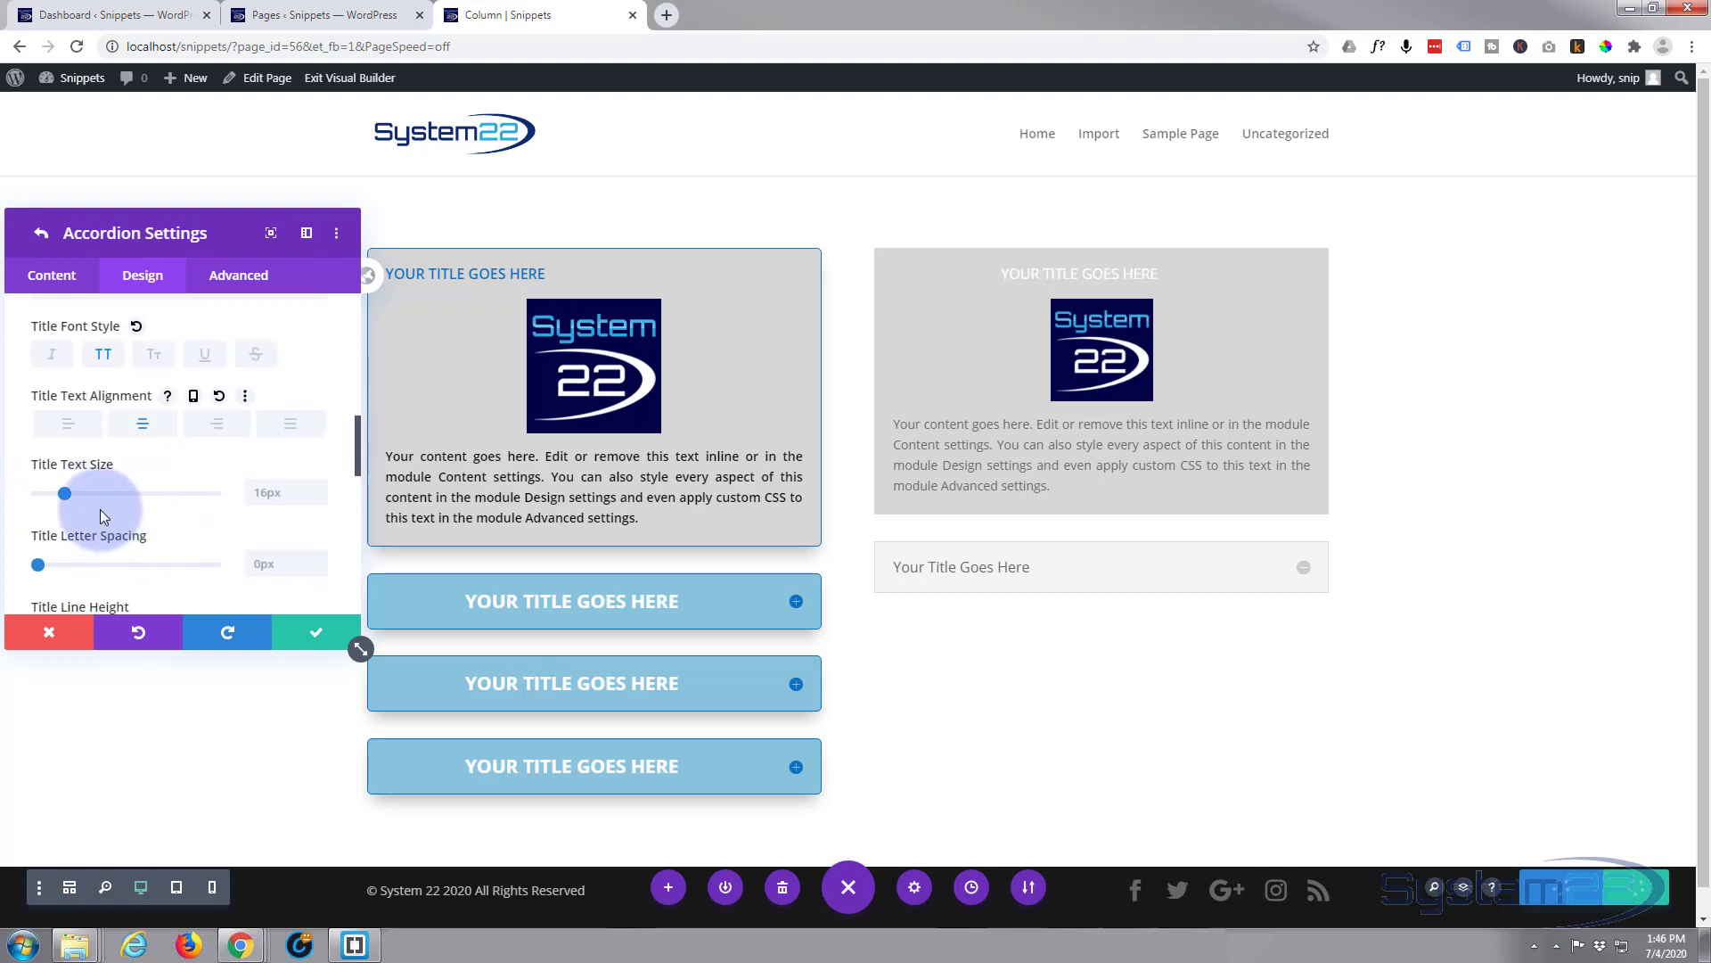
left_click_drag(65, 493, 69, 494)
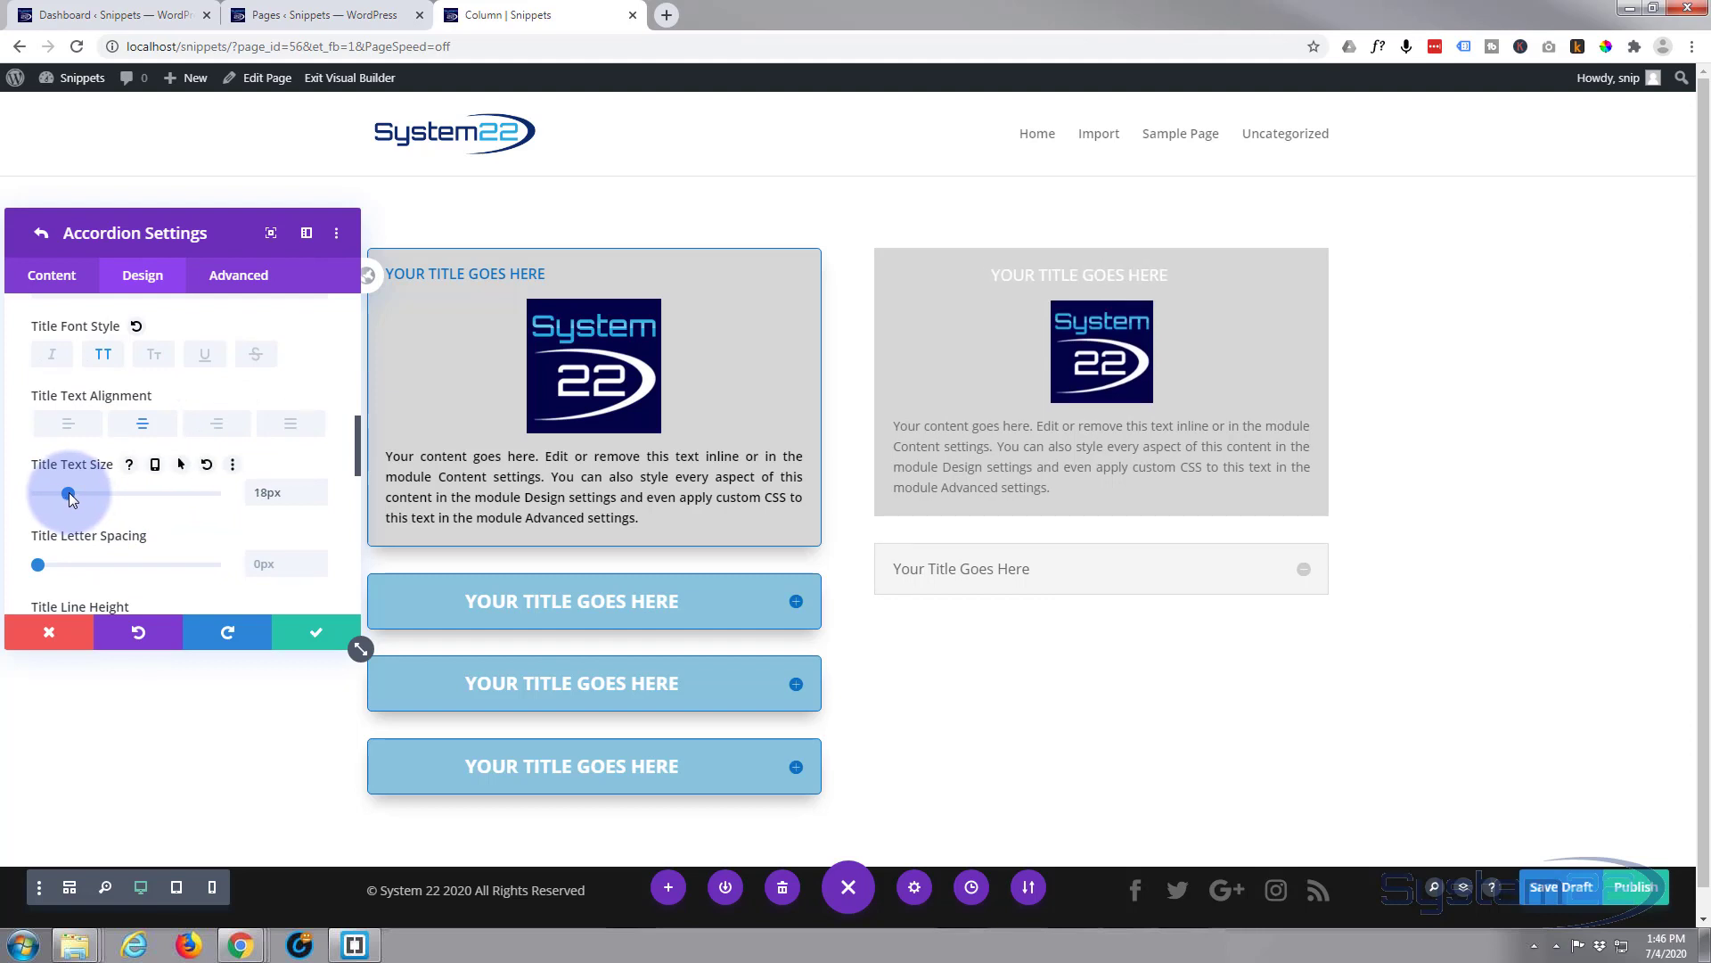
left_click(73, 430)
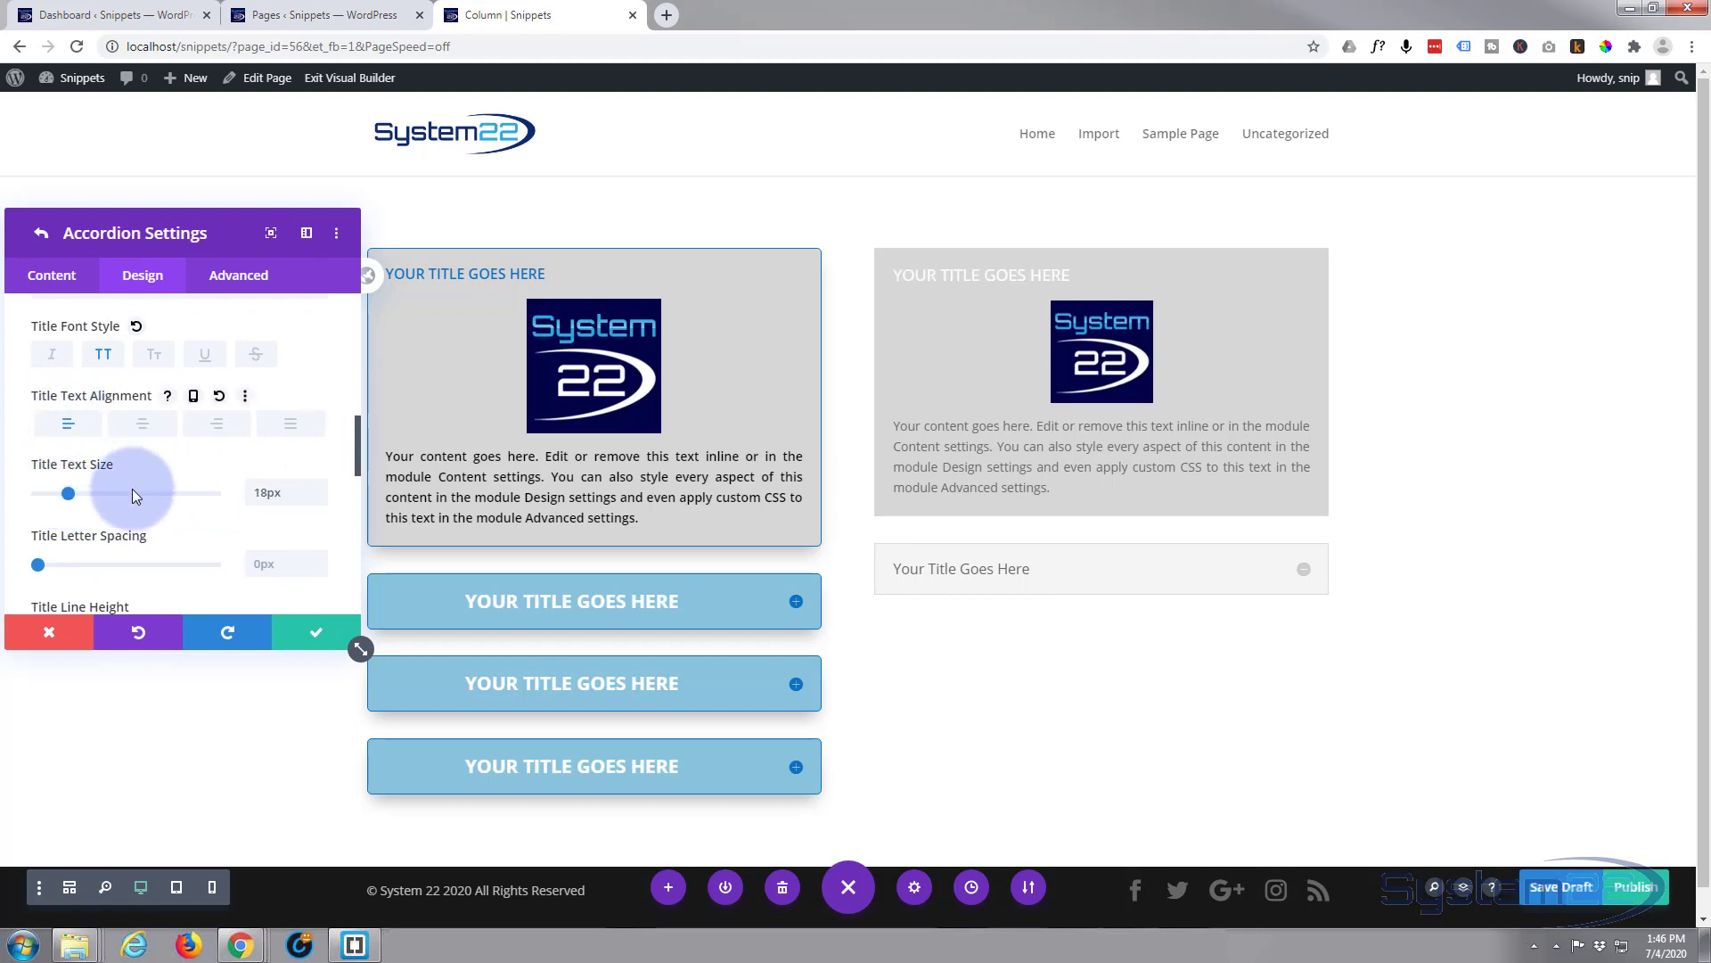
scroll(132, 491, "down", 2)
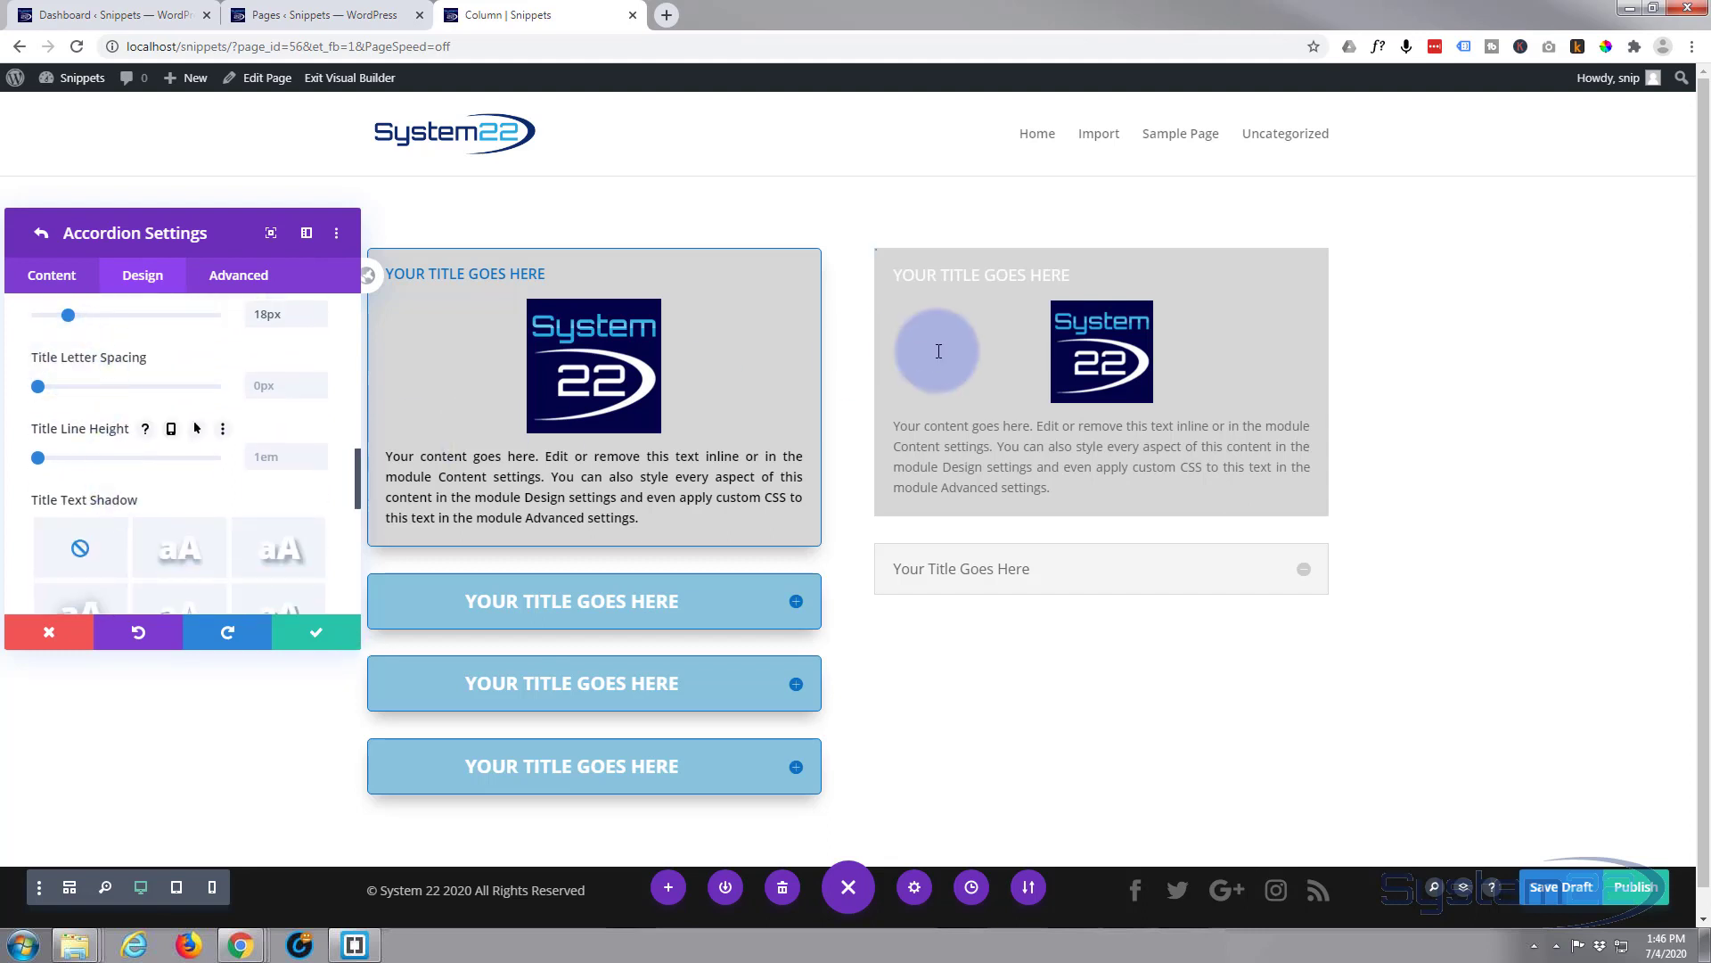
Step: Close the first item to preview its closed title and set the closed toggle font weight to Bold
scroll(180, 458, "down", 3)
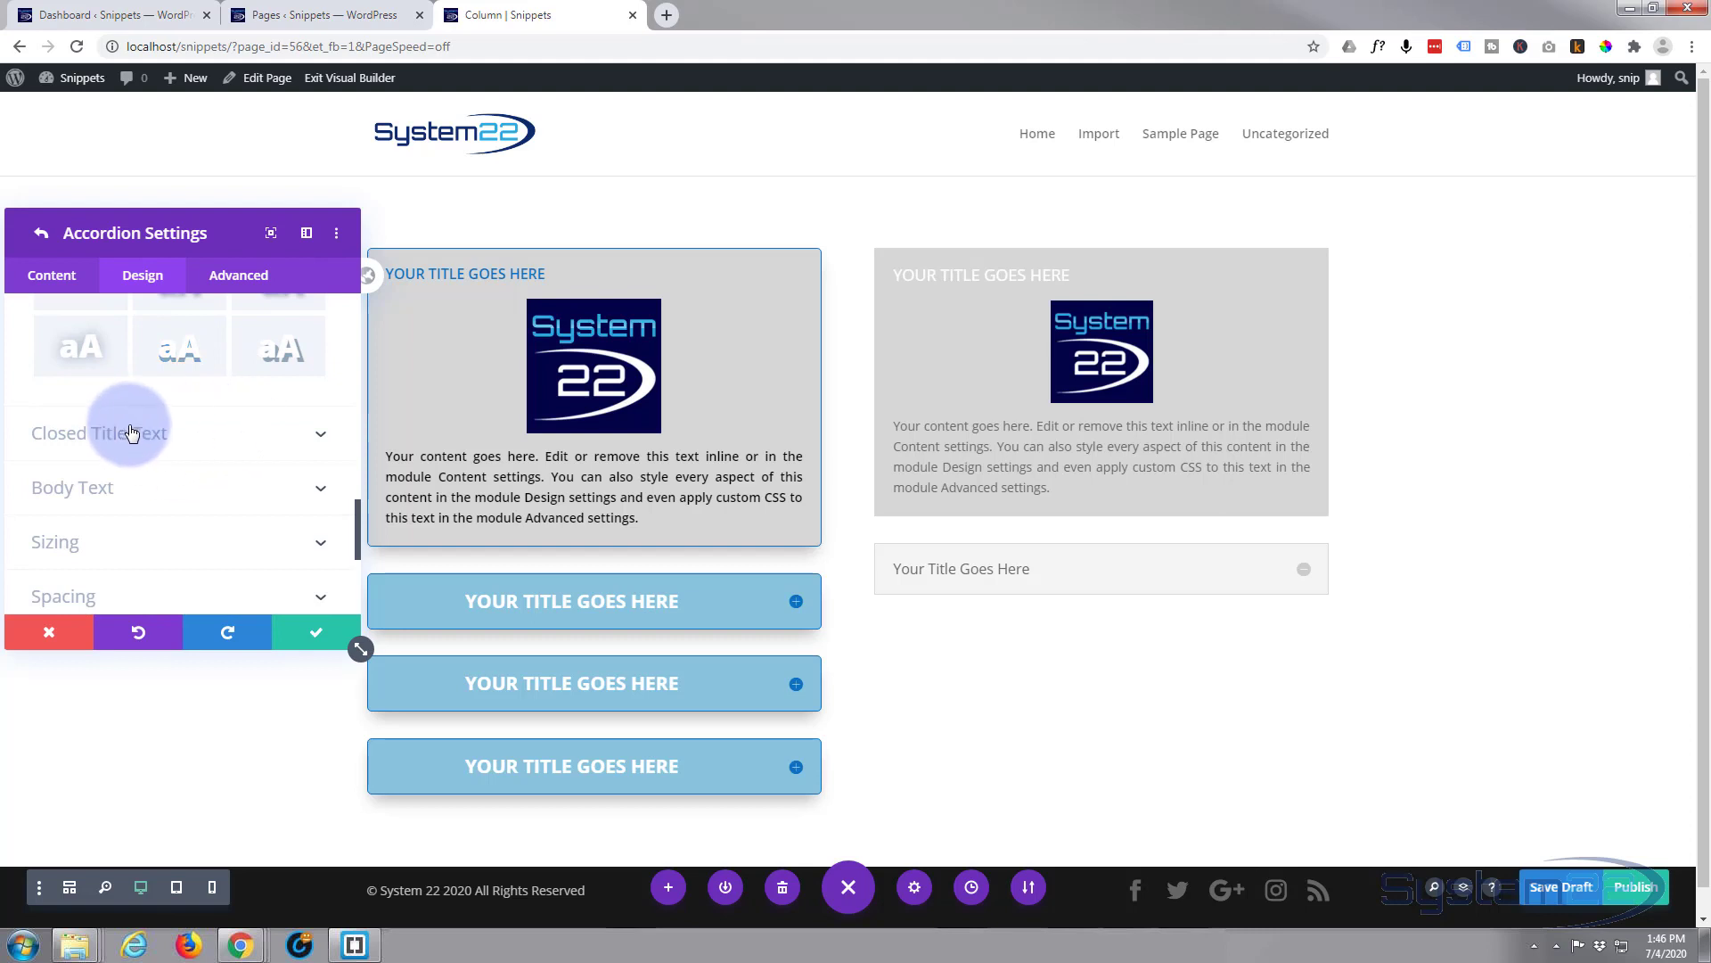
left_click(230, 437)
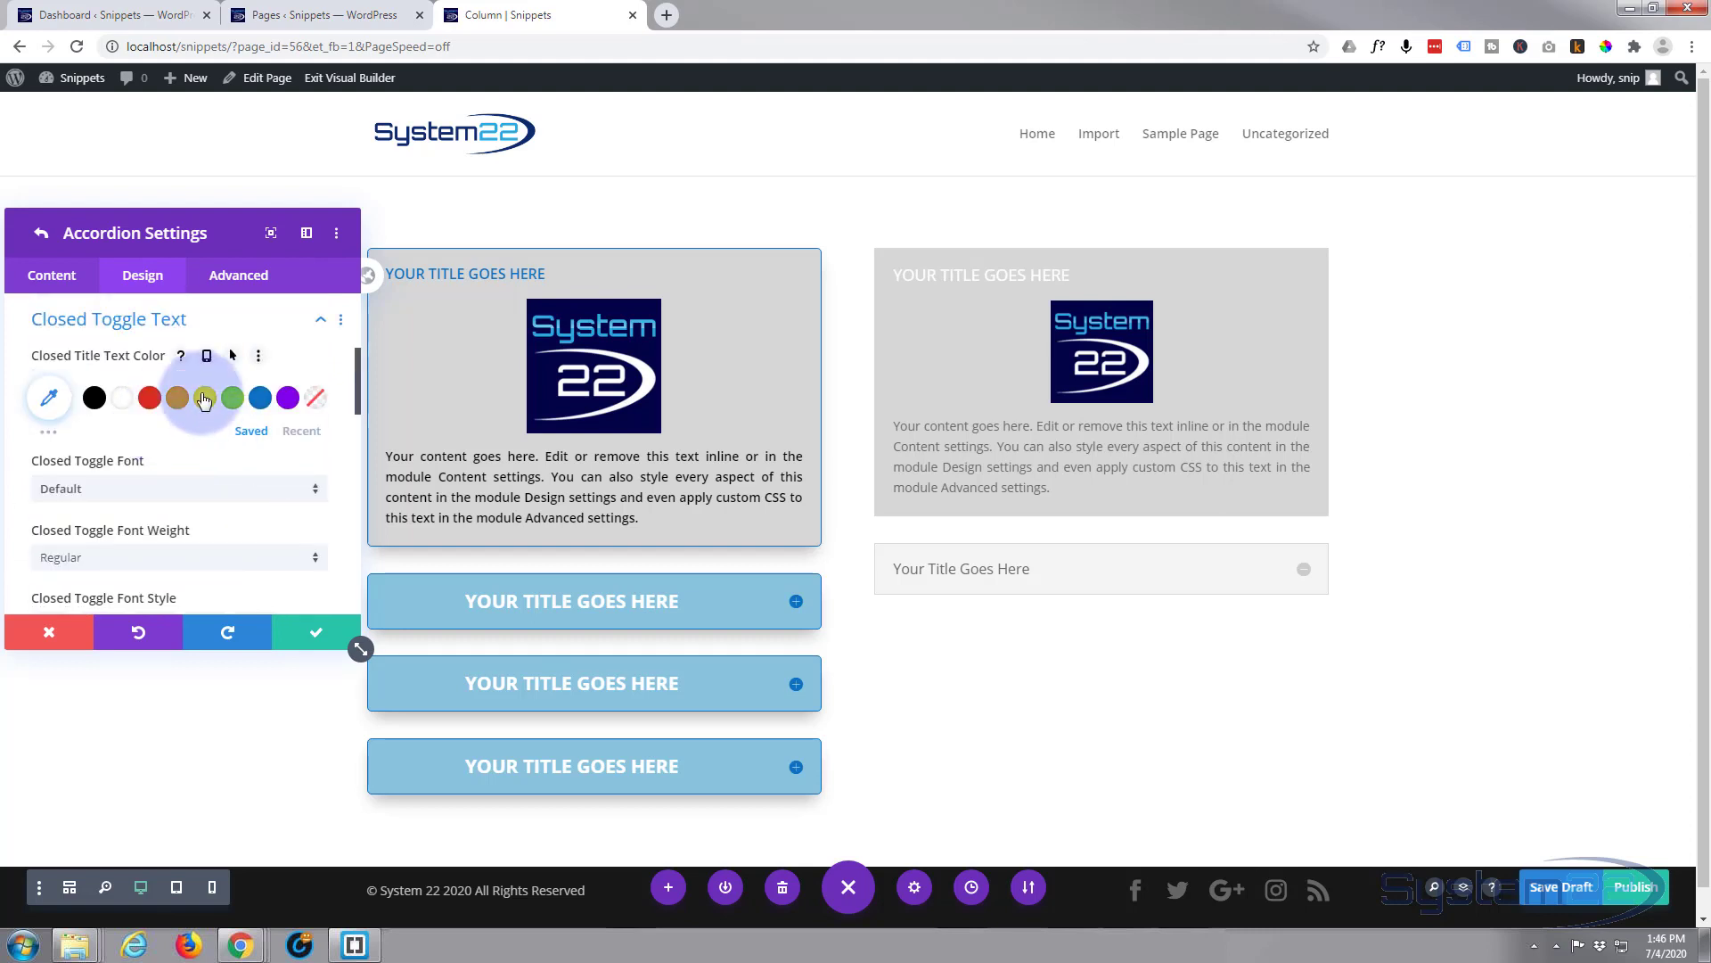
left_click(1210, 270)
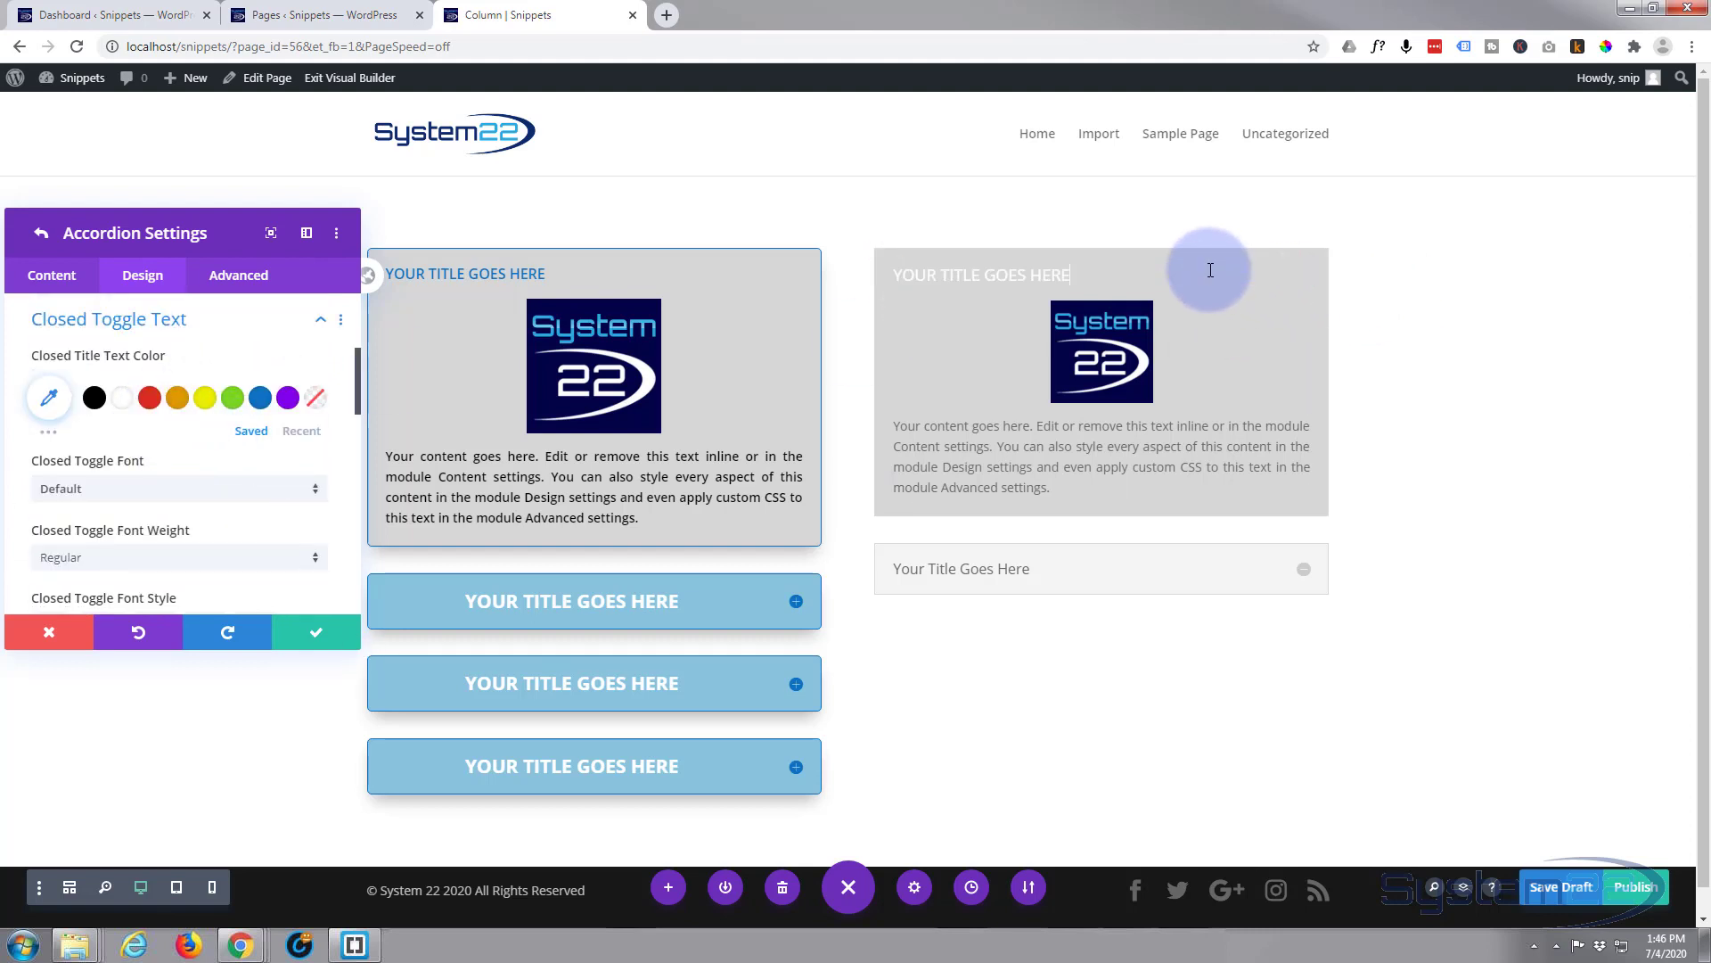
left_click(1205, 567)
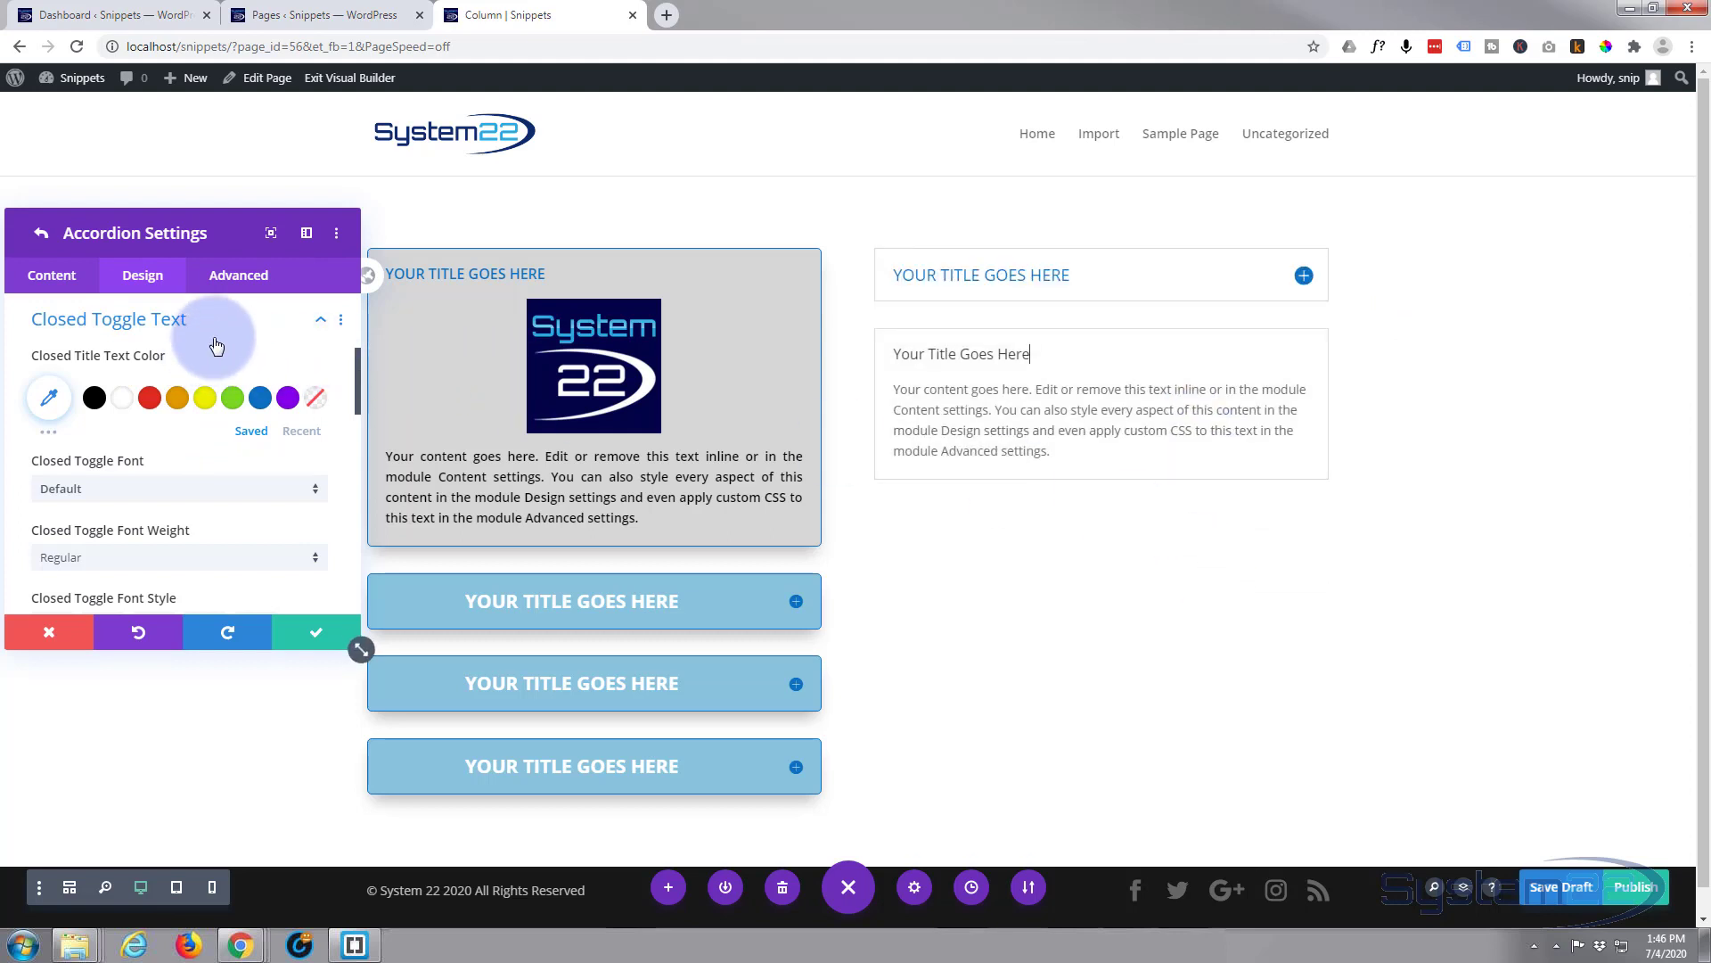
scroll(131, 439, "down", 1)
left_click(130, 441)
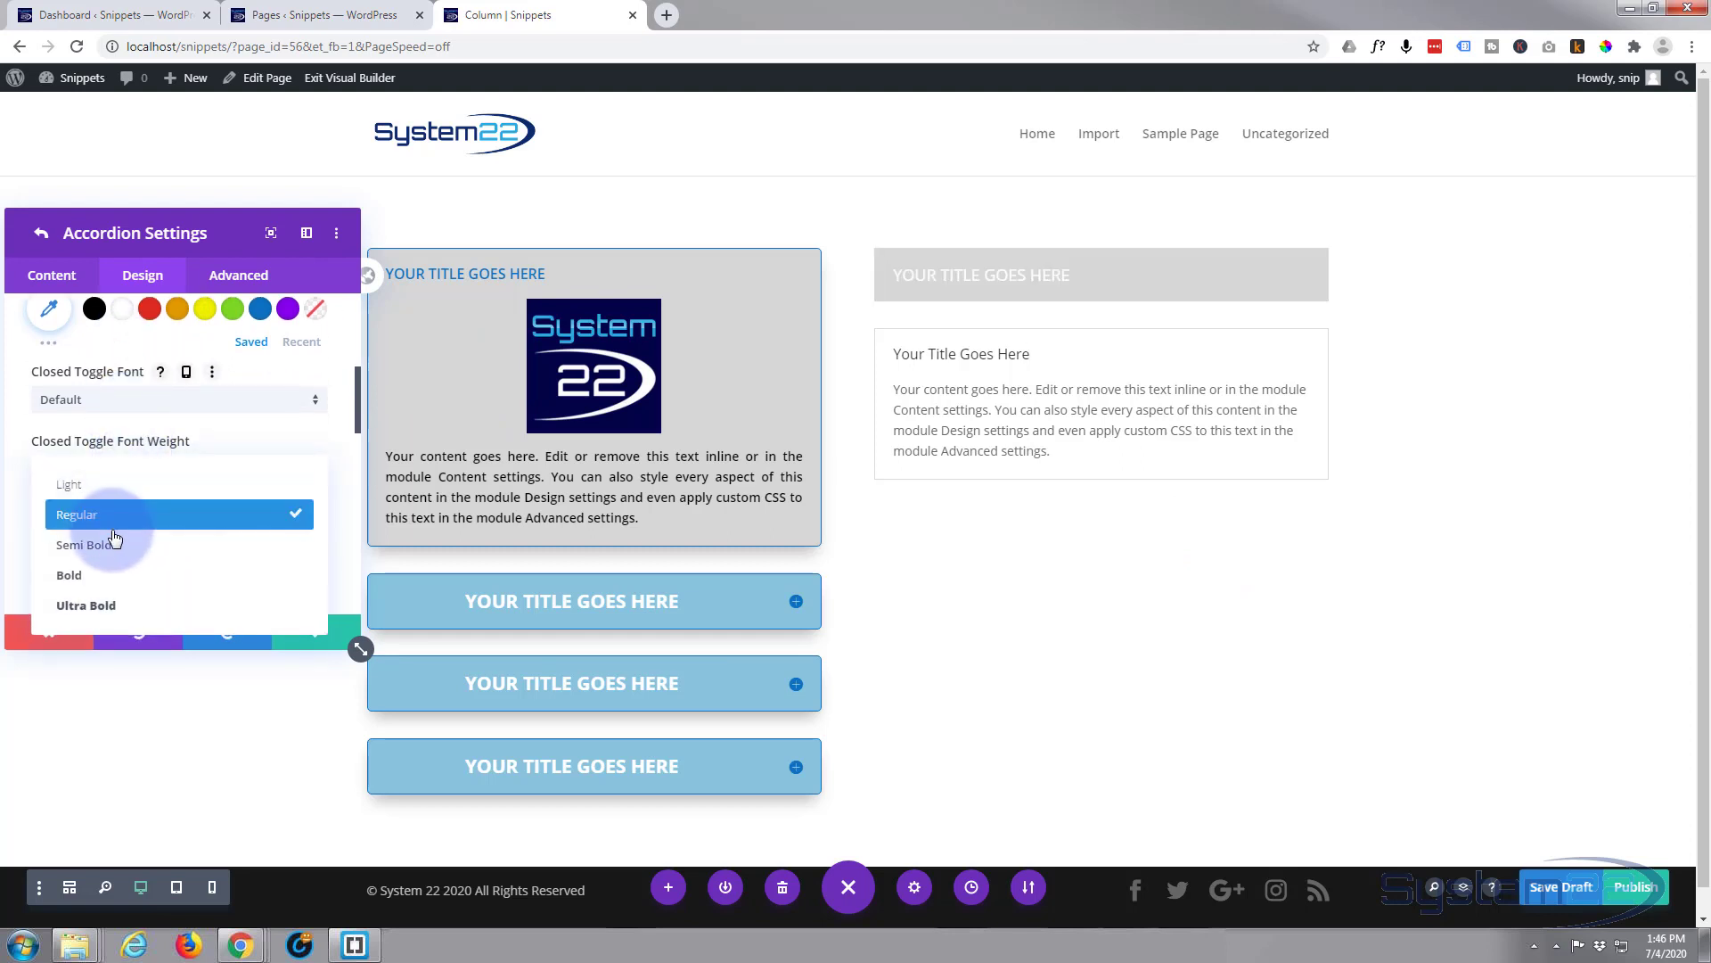
left_click(90, 575)
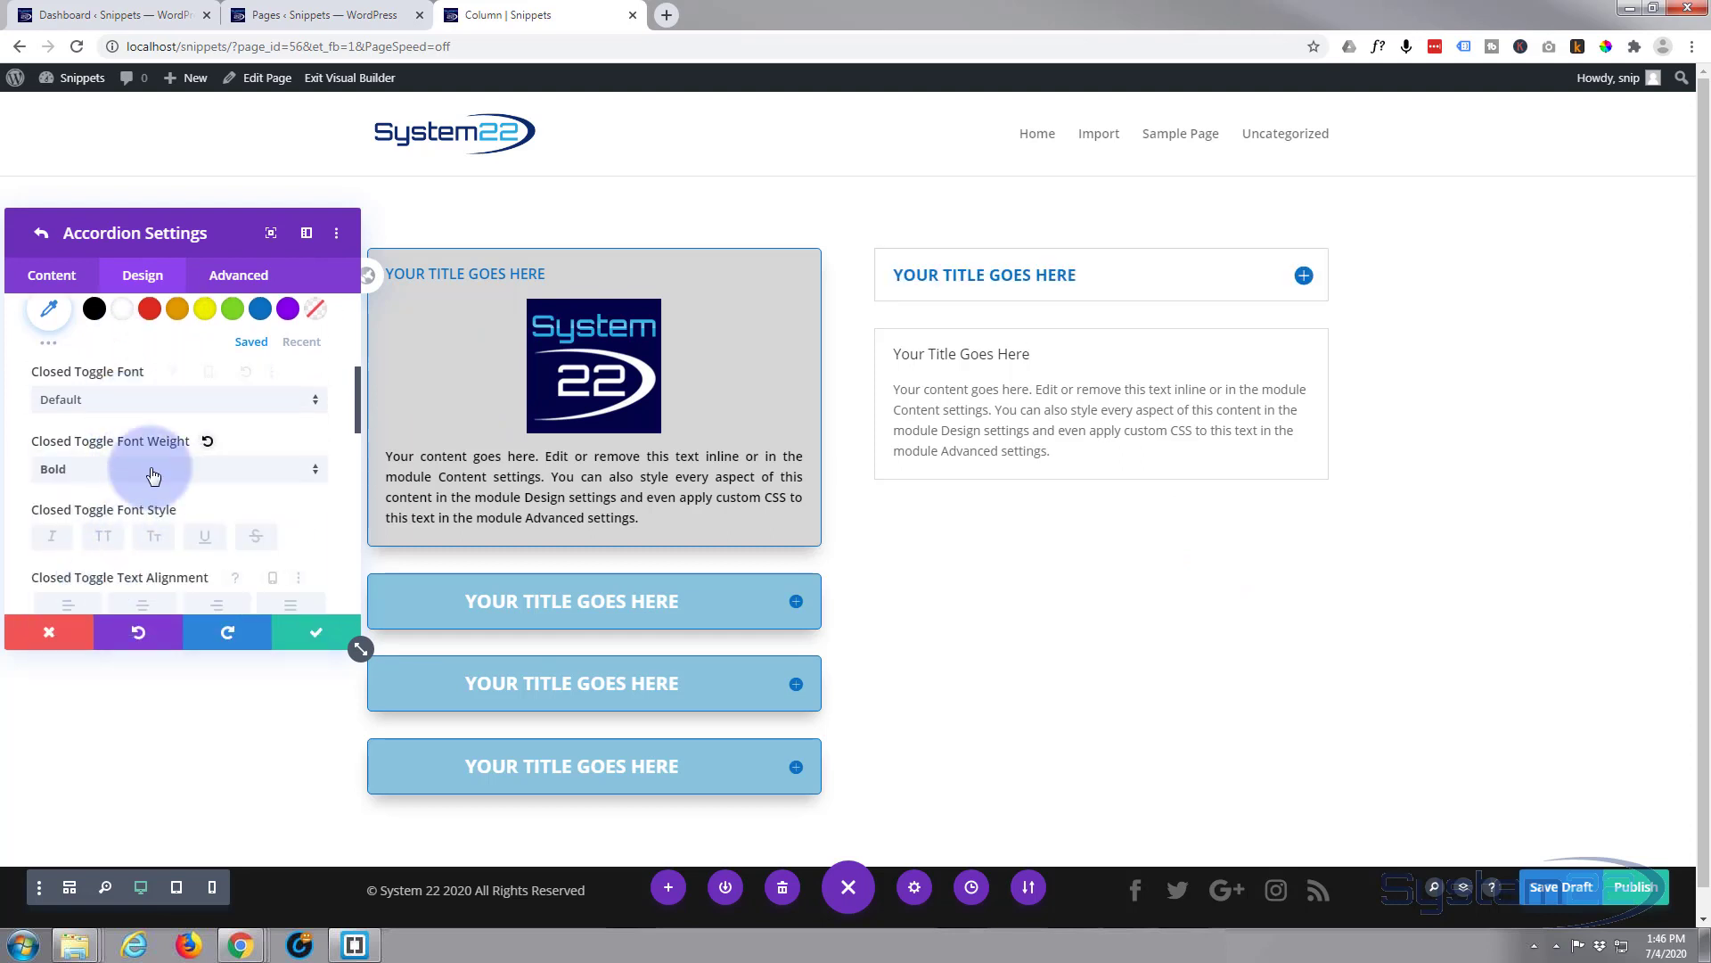
Step: Centre the closed toggle text and set its size to 21px with 3px letter spacing
scroll(152, 443, "up", 1)
scroll(157, 446, "down", 3)
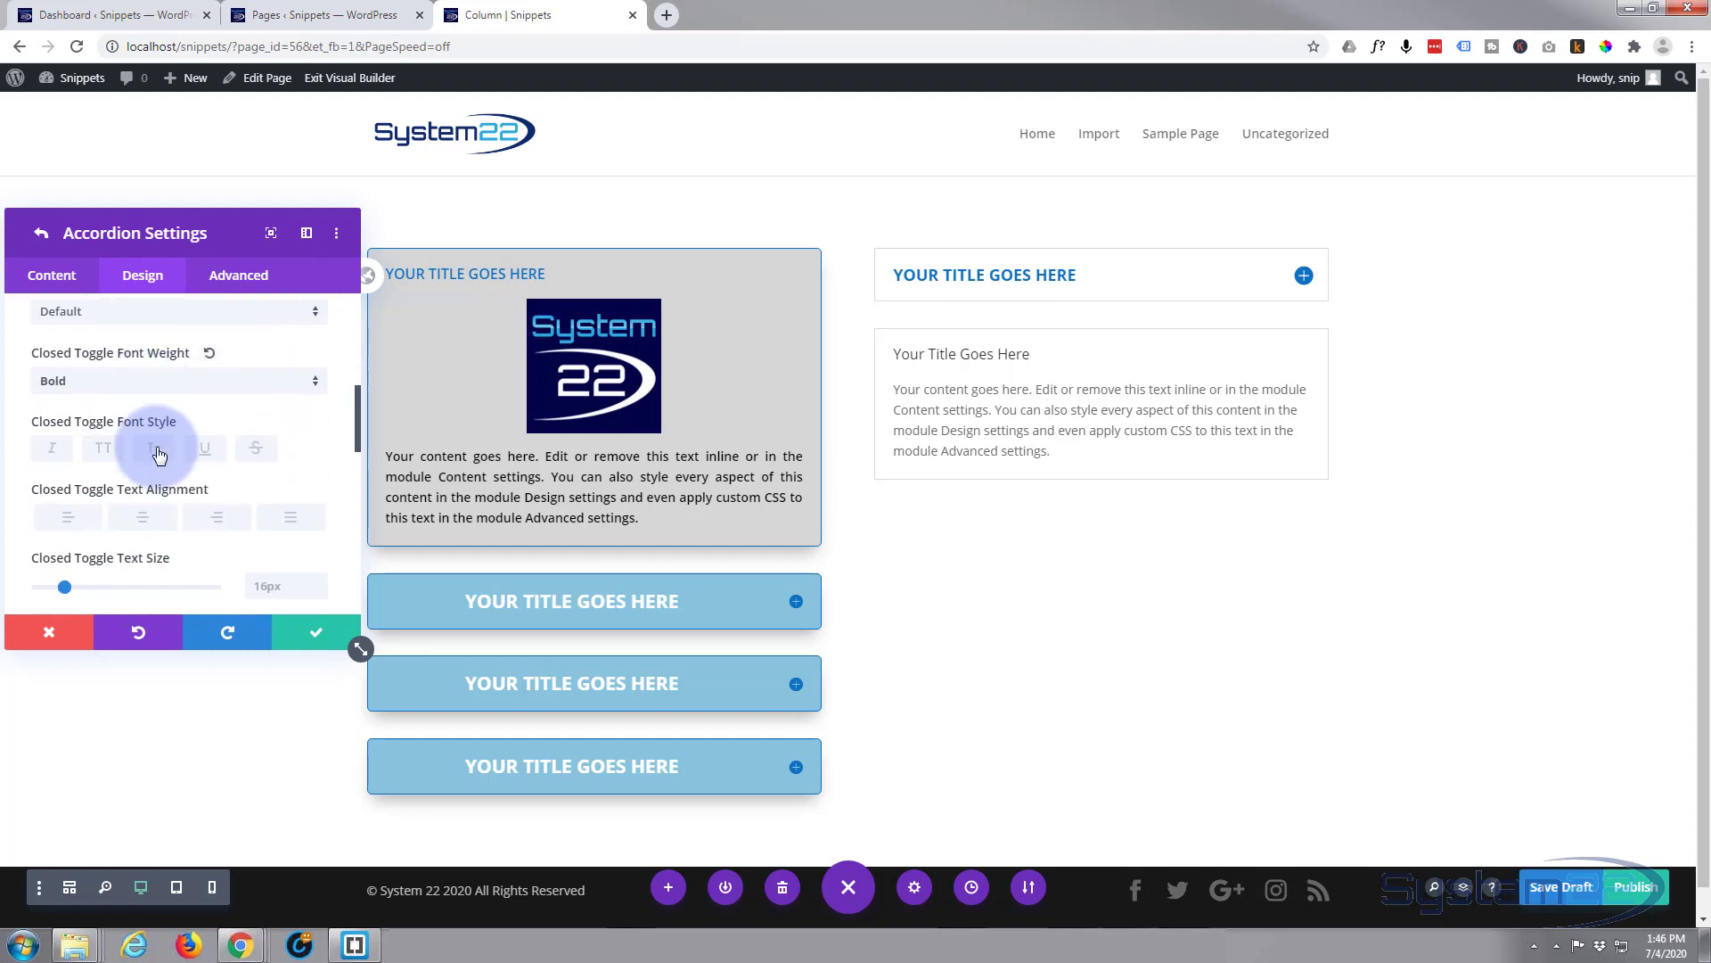
left_click(144, 432)
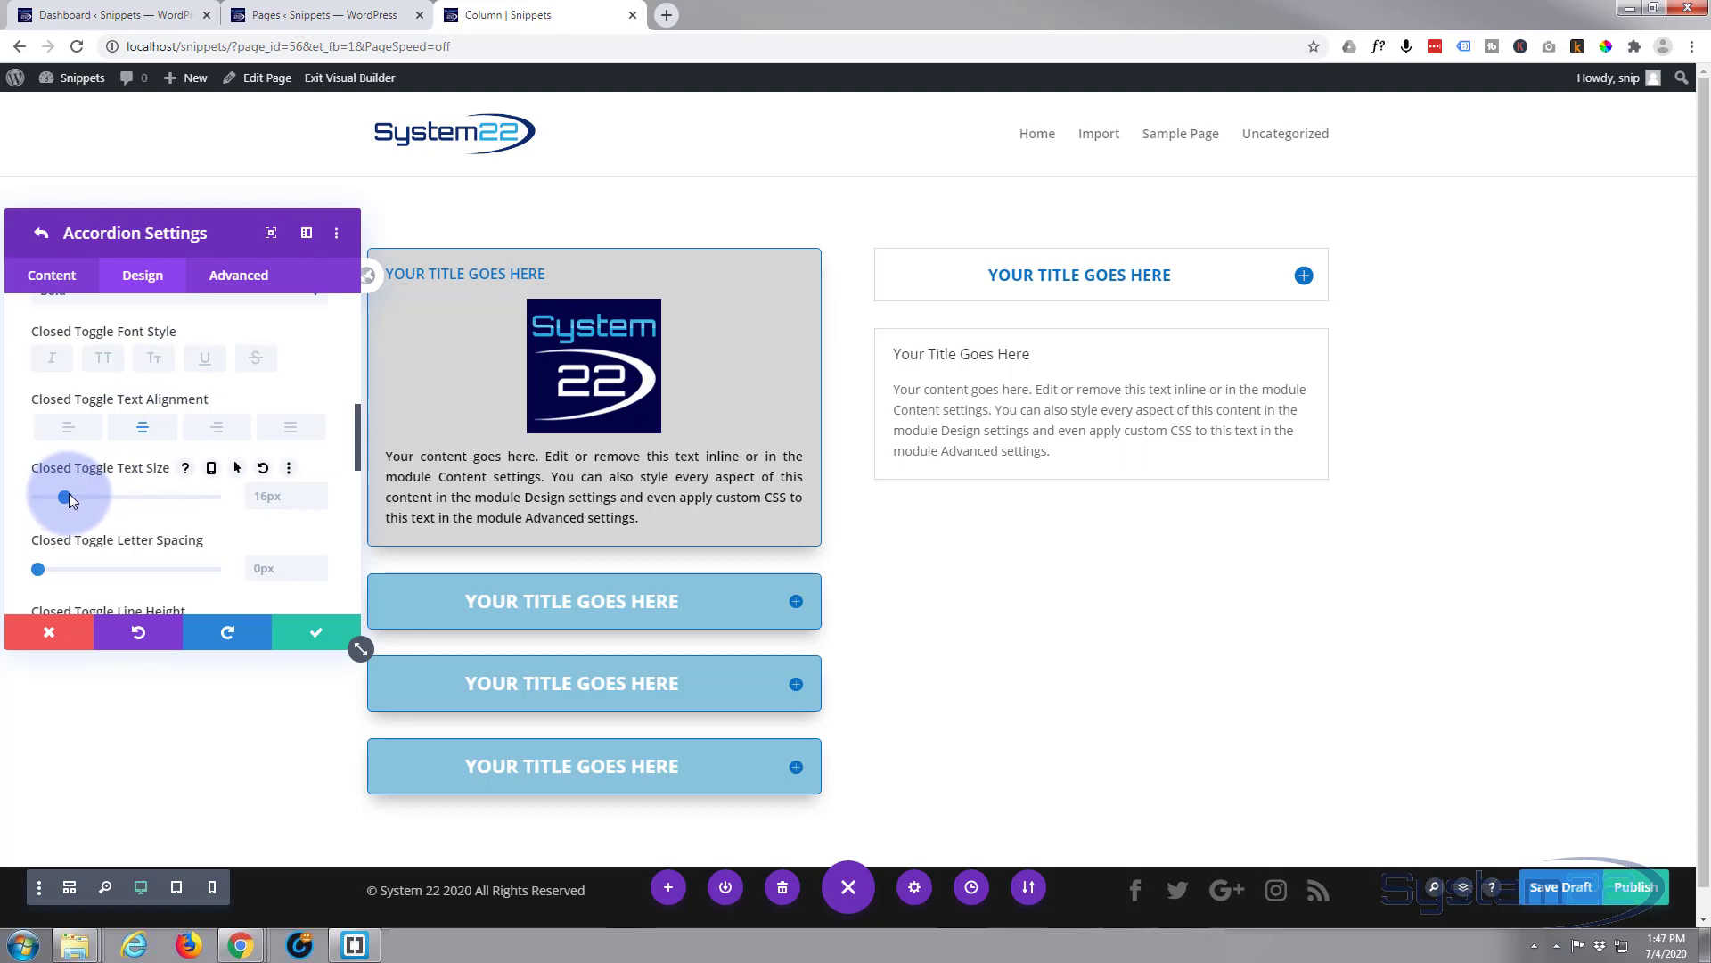
left_click_drag(68, 494, 75, 500)
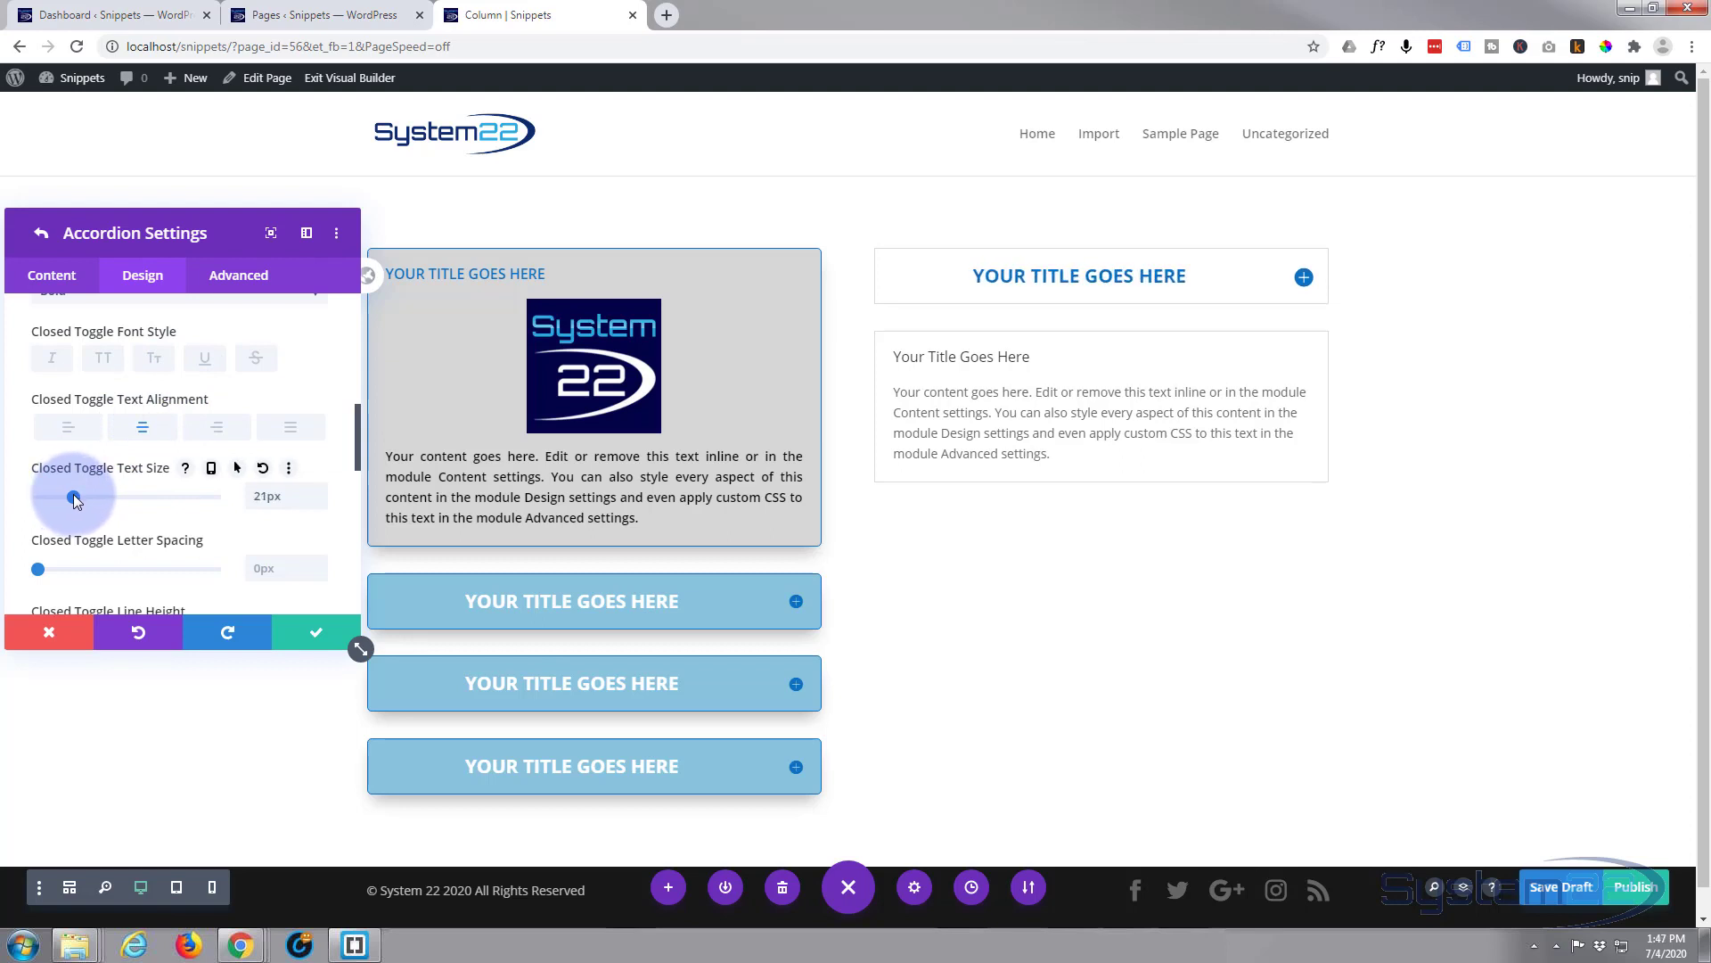
scroll(175, 435, "down", 1)
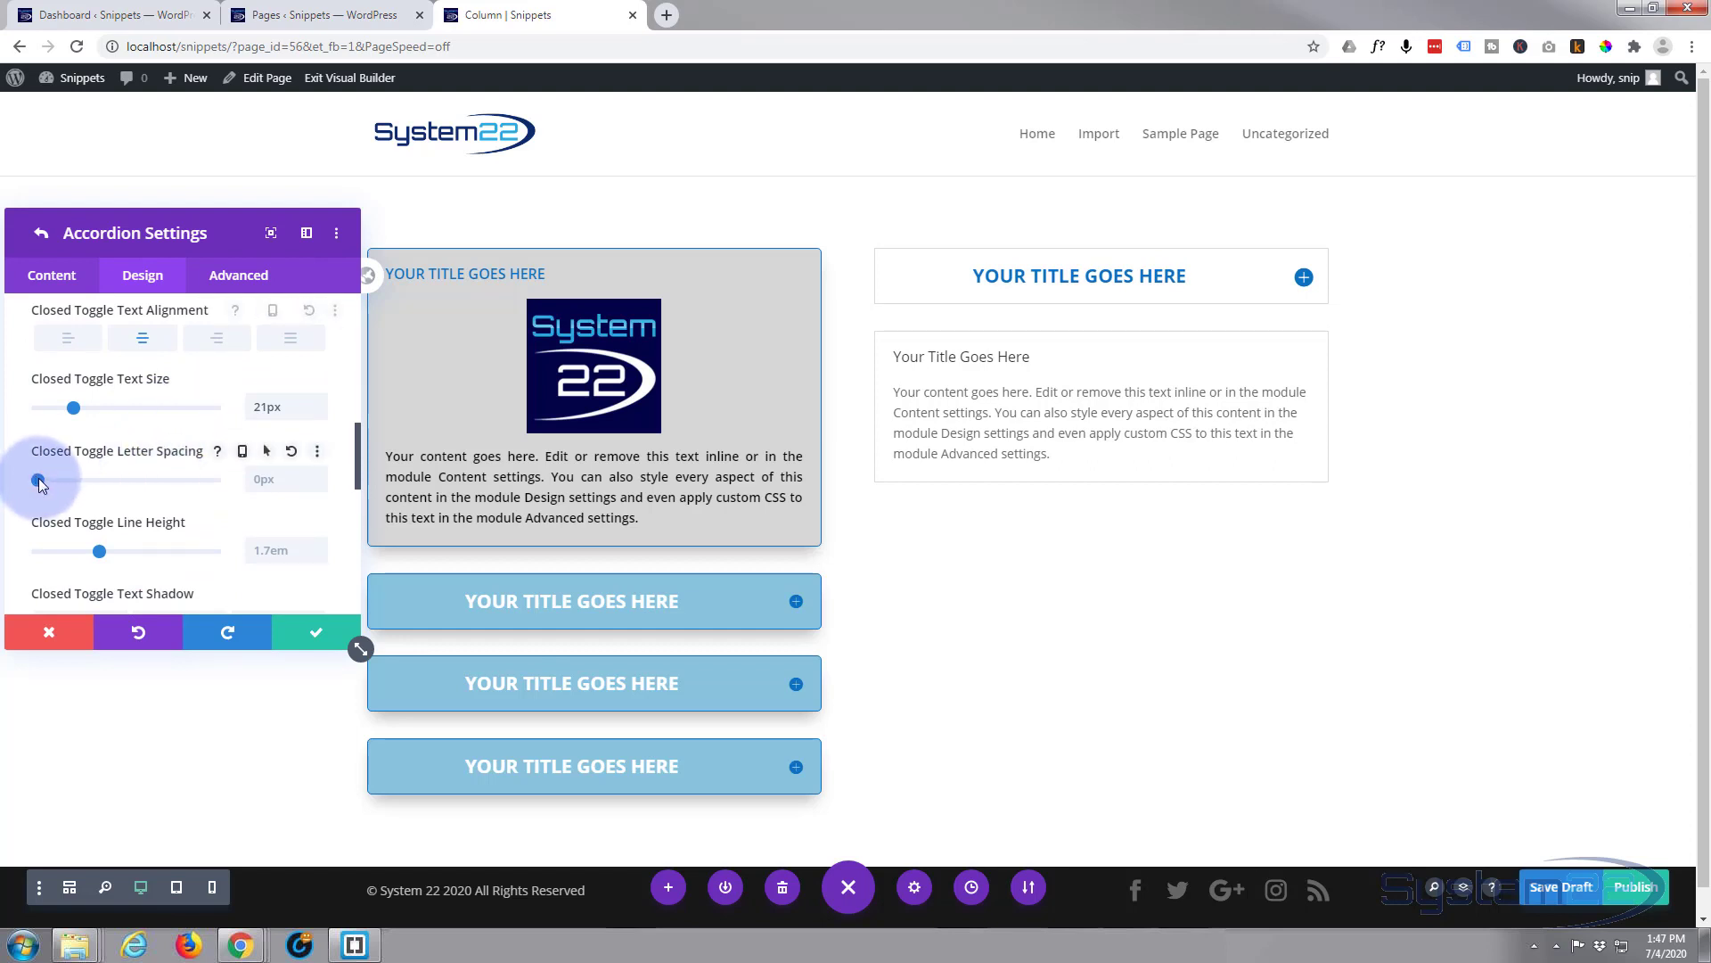
left_click_drag(39, 480, 45, 480)
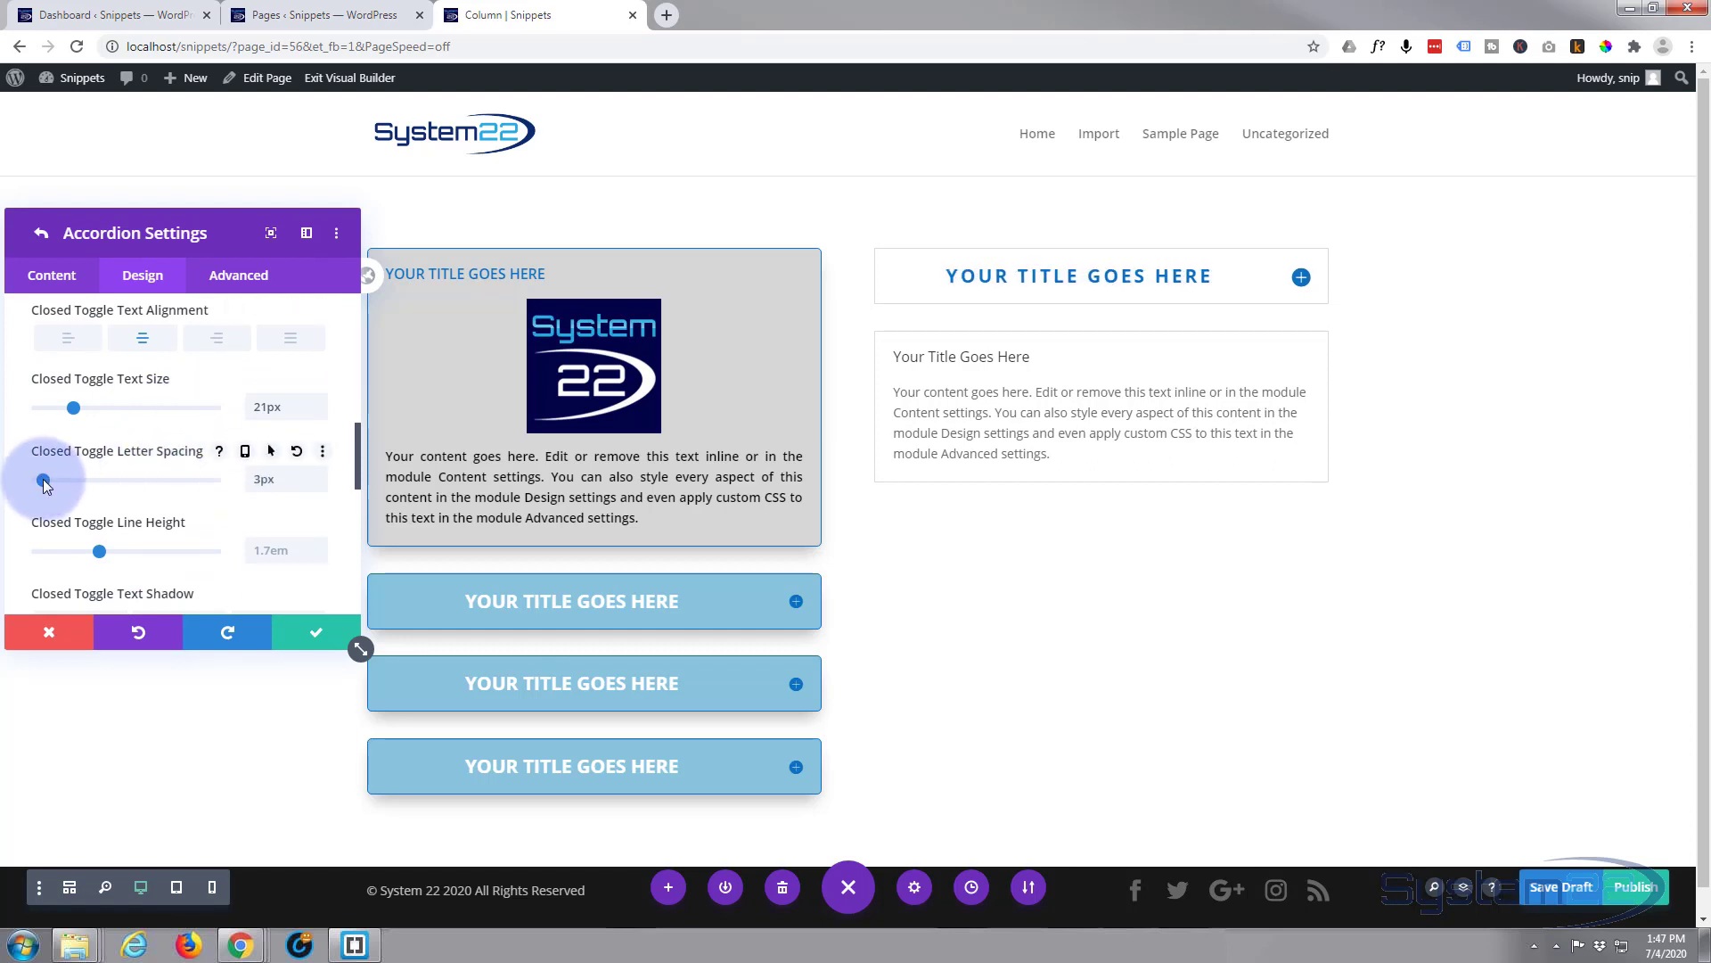
Step: Try a text shadow preset on the closed toggle title and set the shadow back to none
scroll(103, 452, "down", 2)
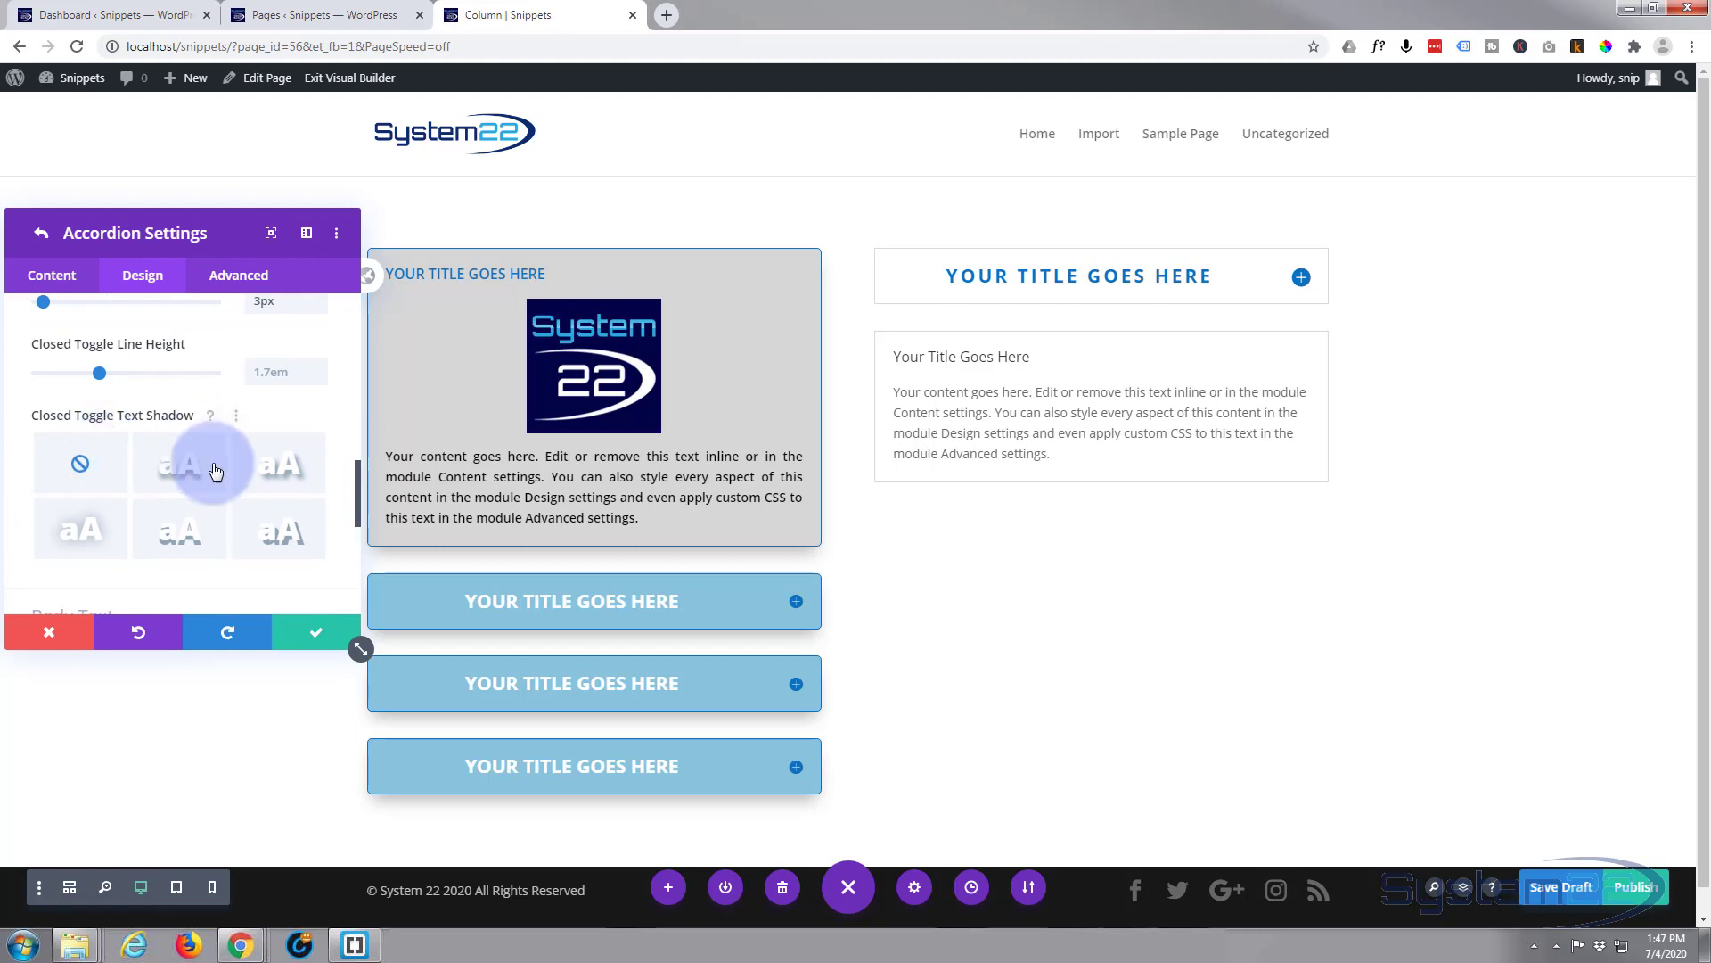
left_click(179, 475)
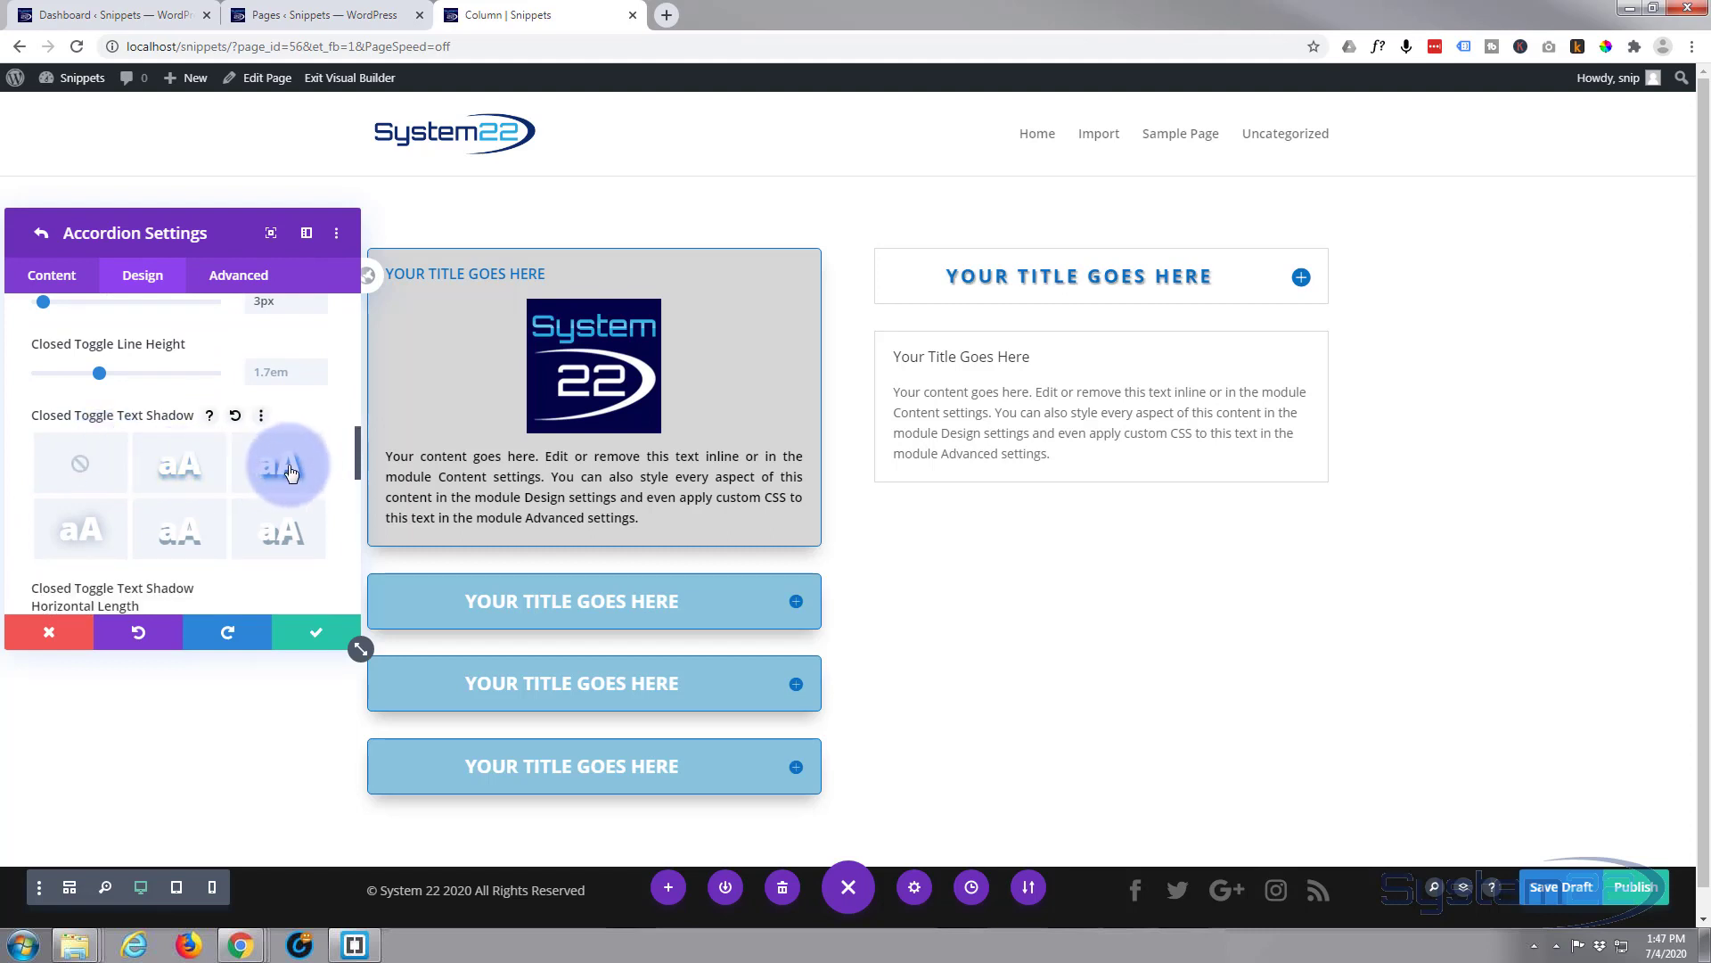
left_click(81, 474)
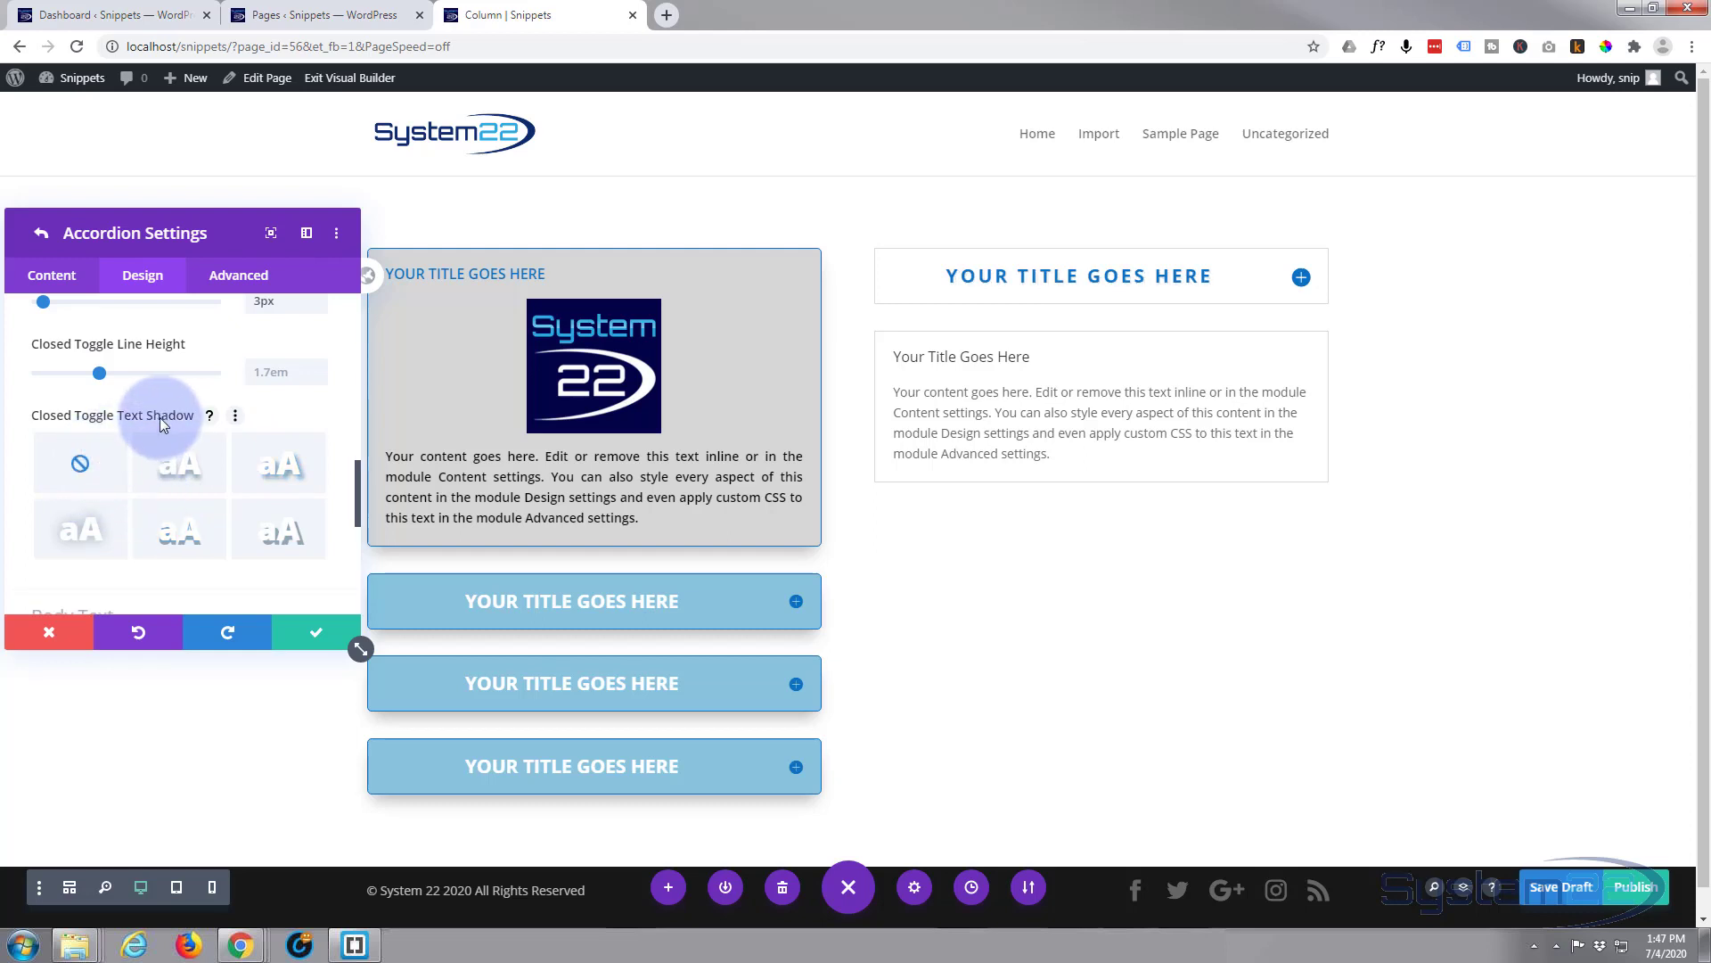
Step: Reopen the first item and set its body text to black #000000 with a Semi Bold font weight
scroll(155, 417, "down", 3)
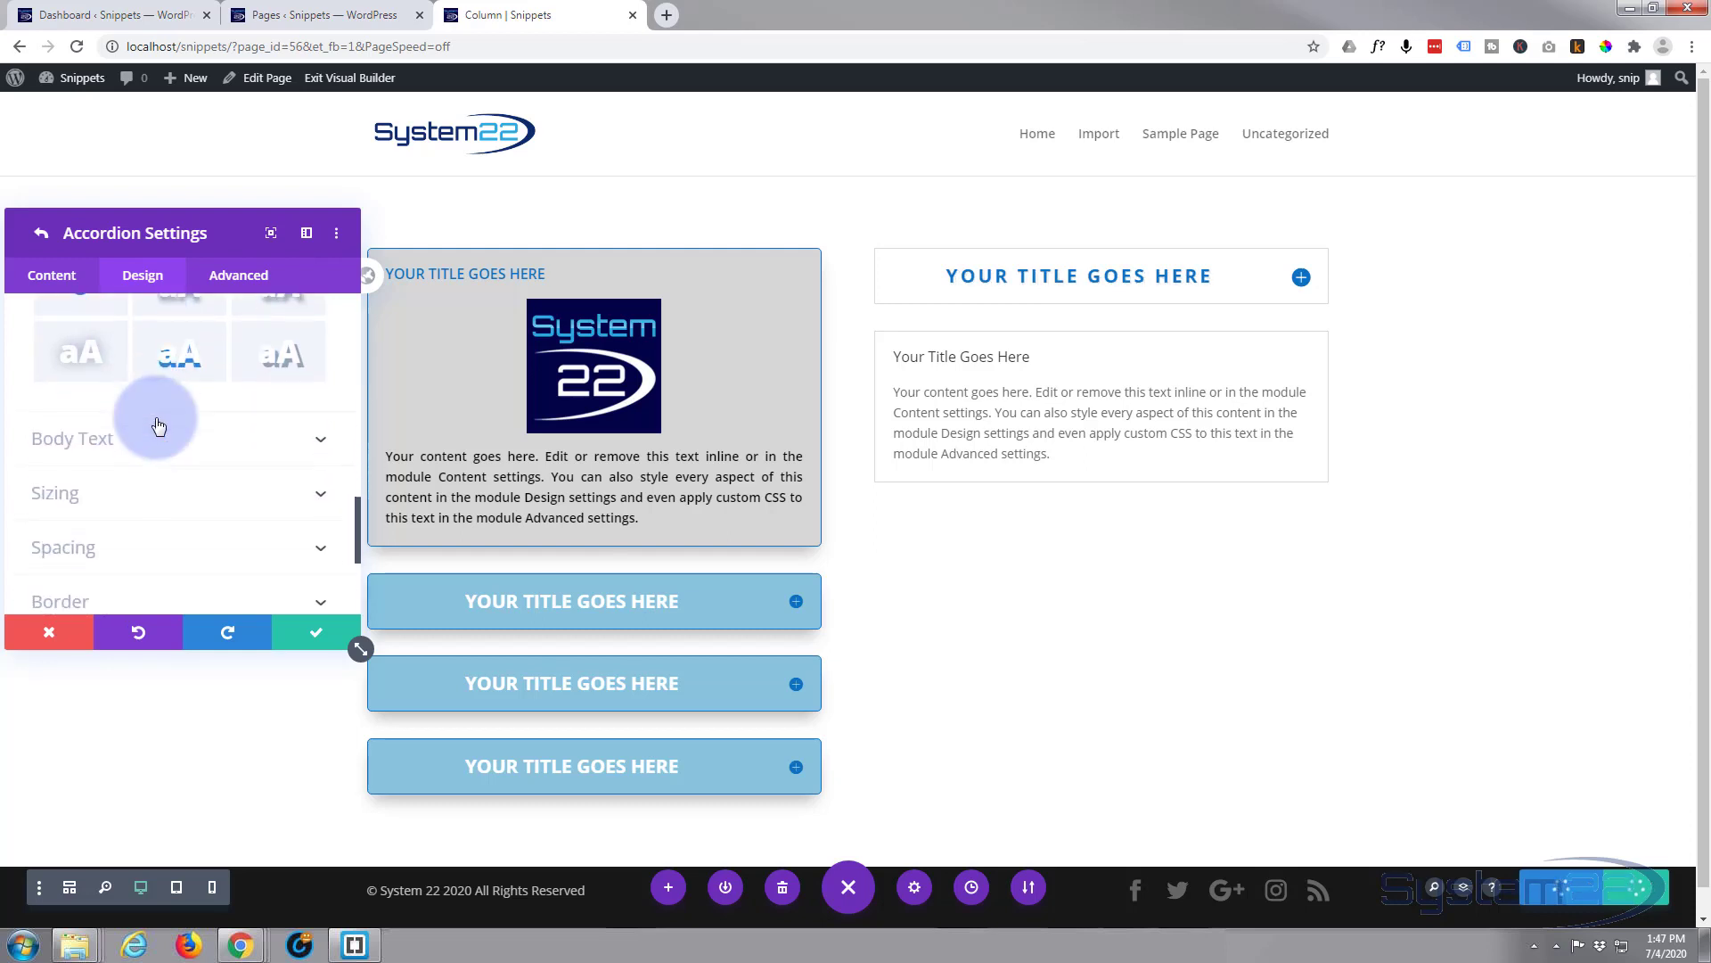
left_click(197, 445)
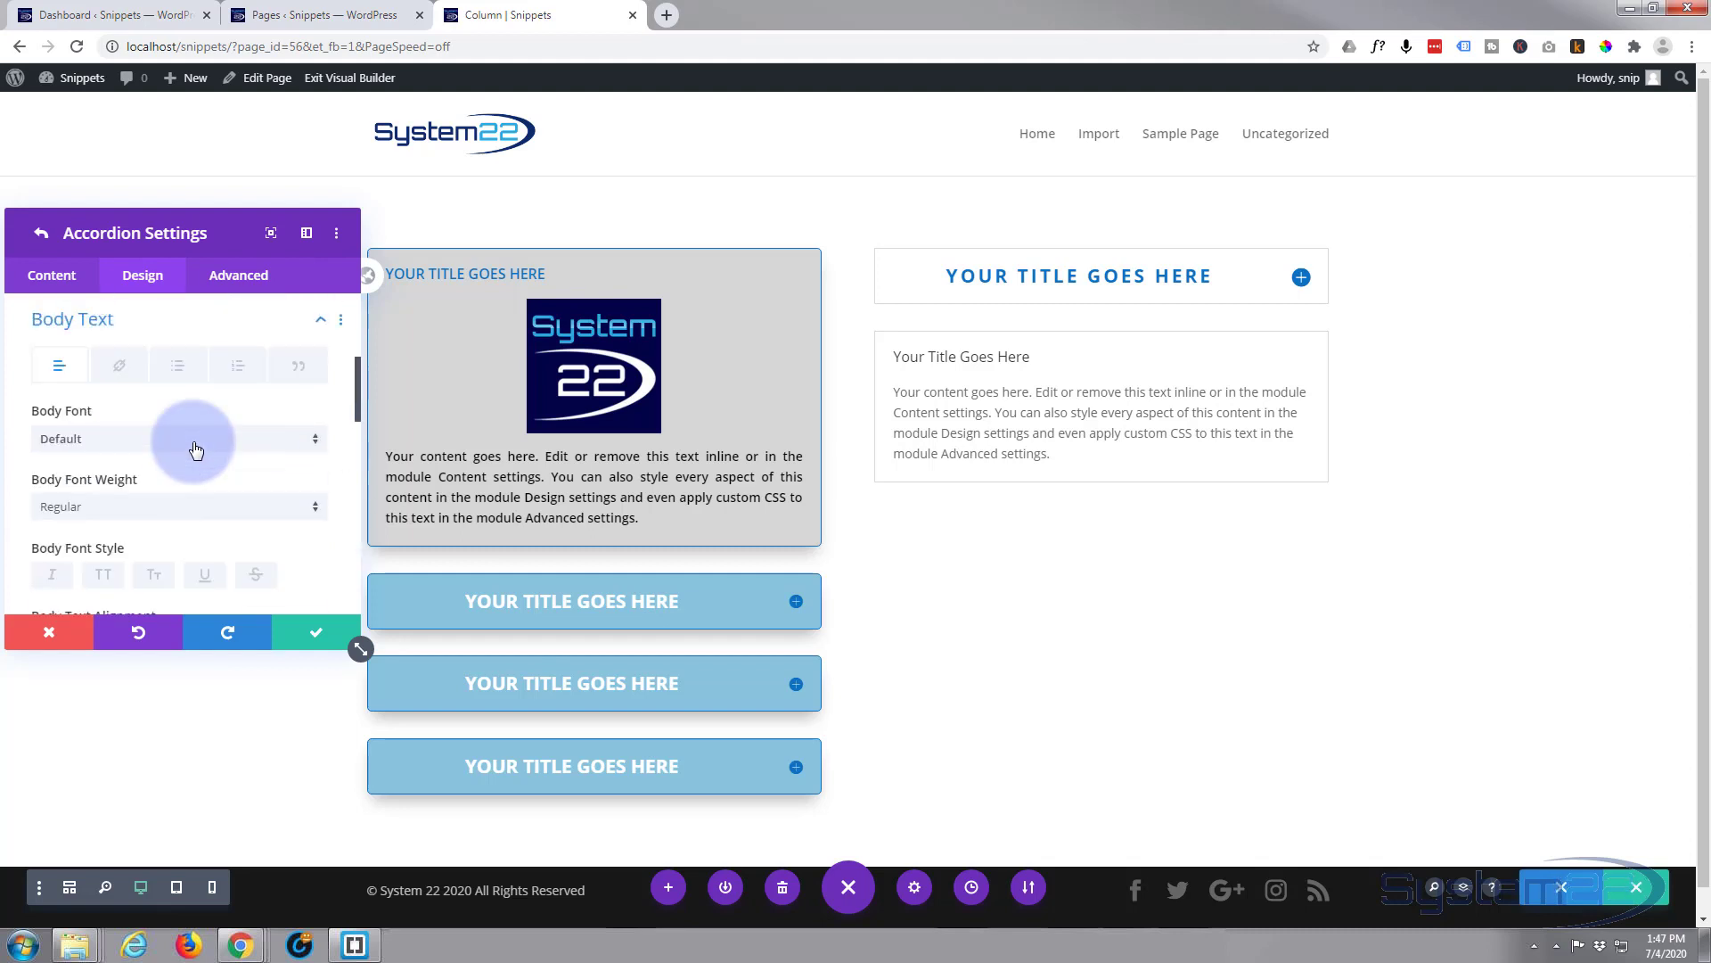
left_click(1254, 281)
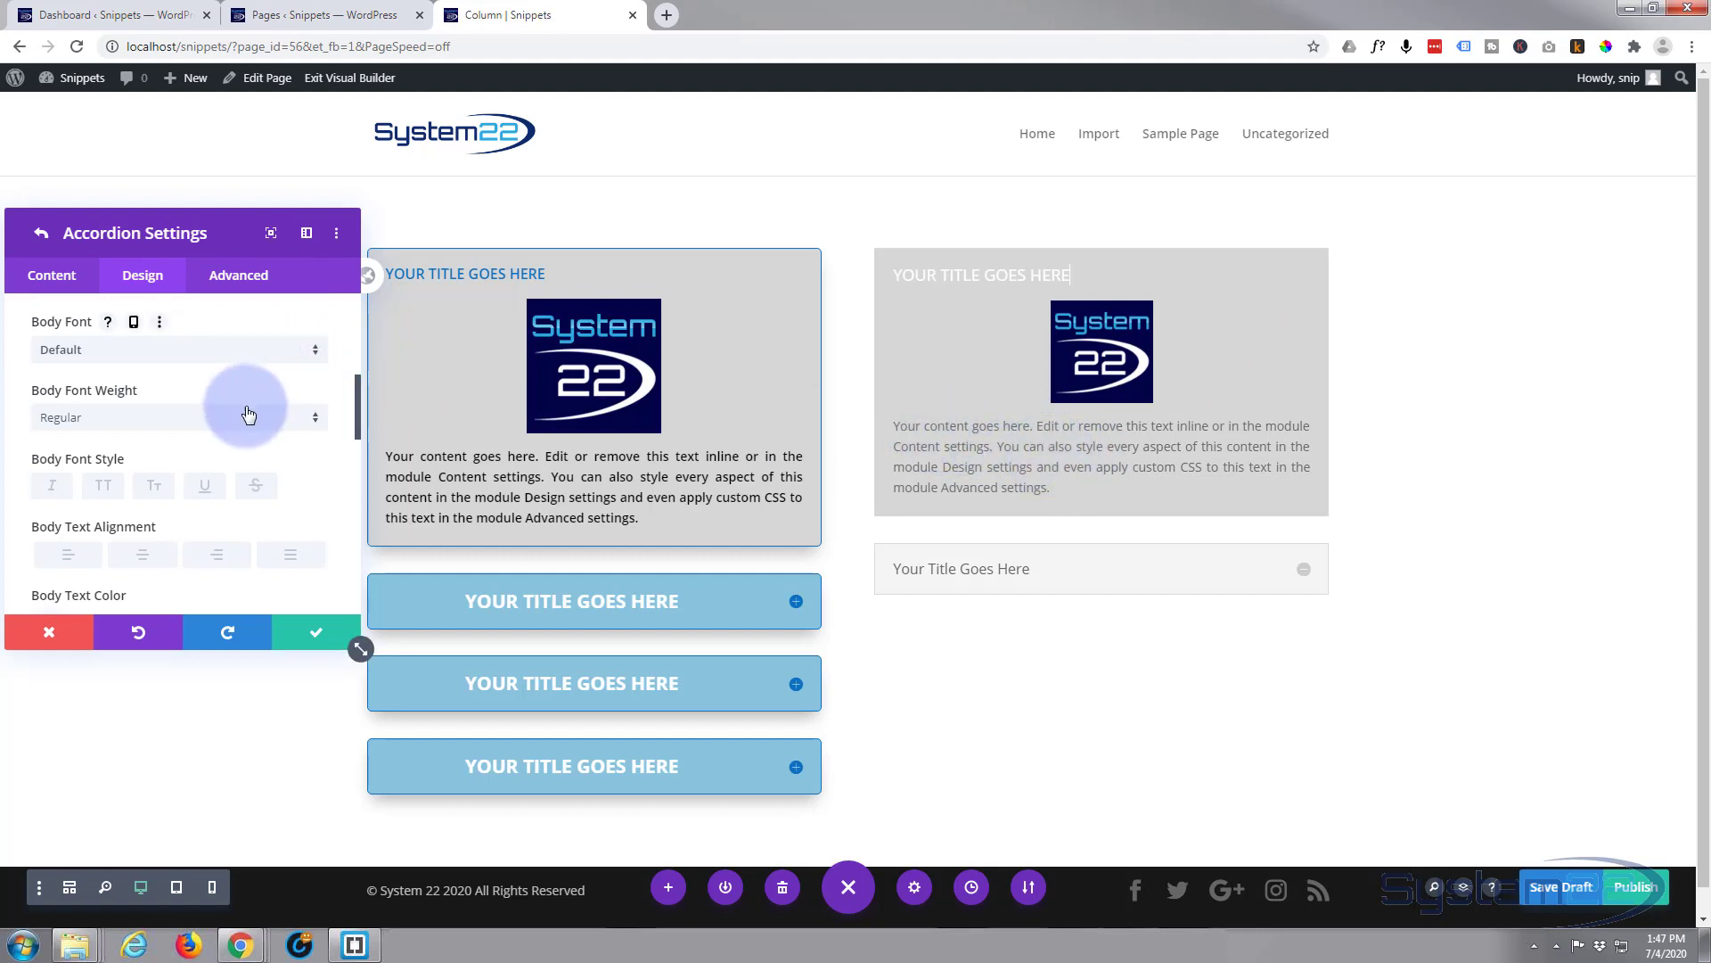
scroll(248, 415, "down", 1)
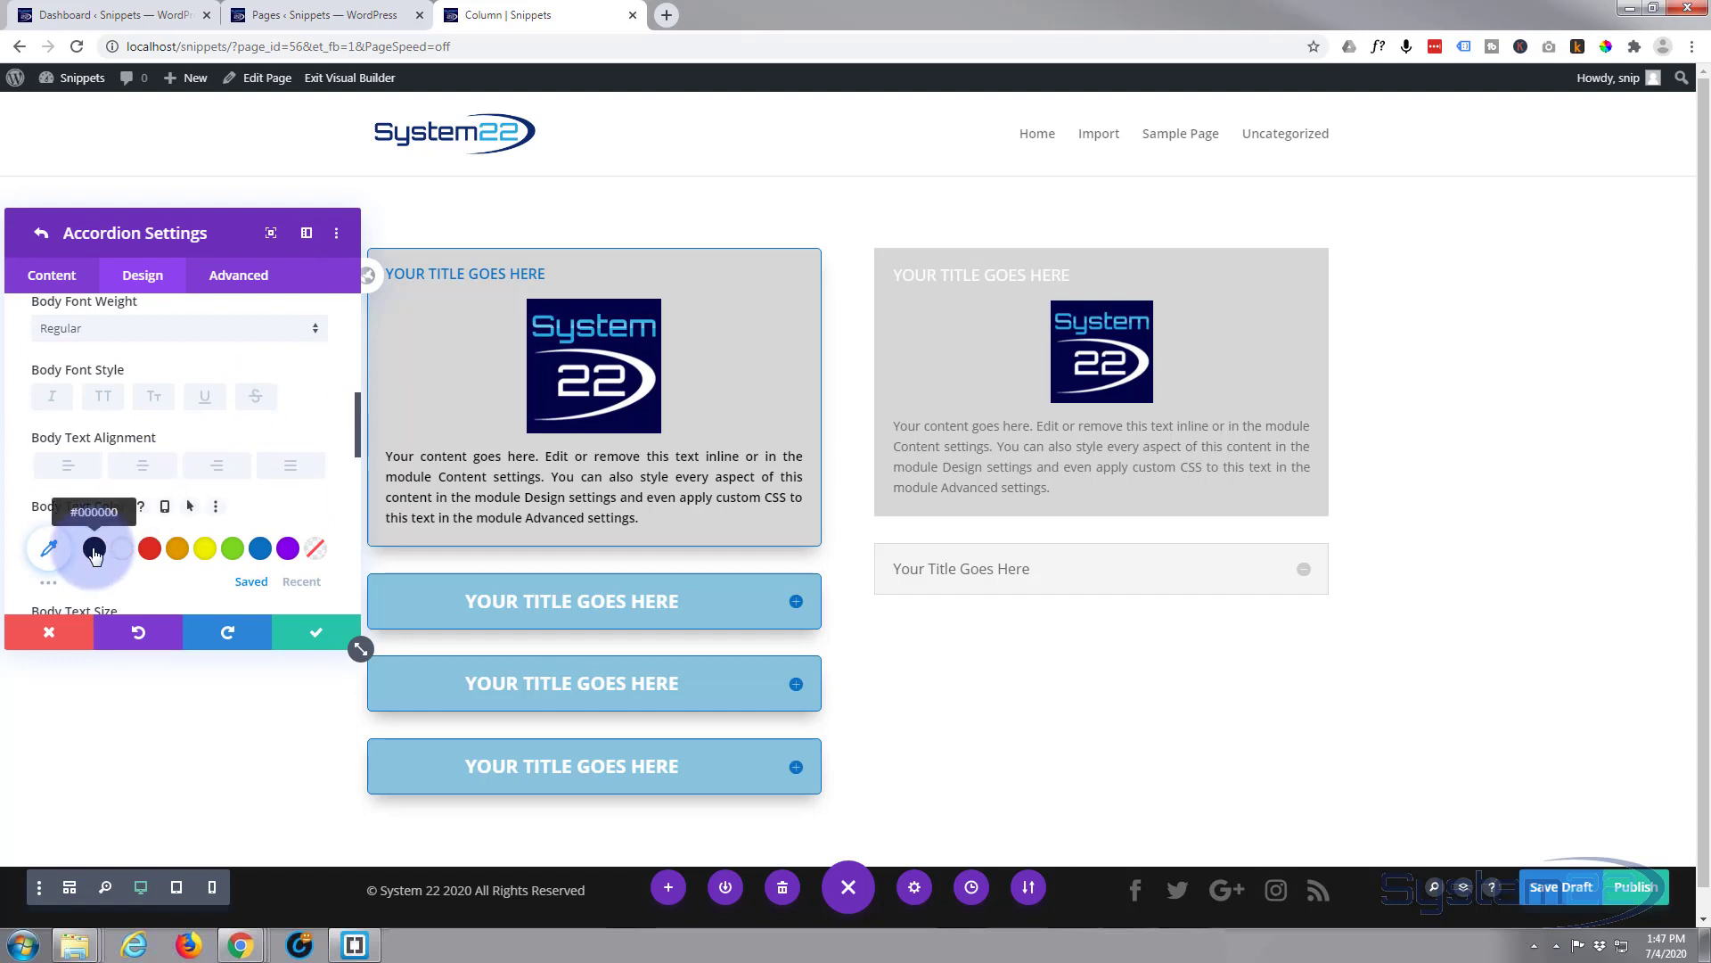
left_click(94, 549)
left_click(169, 330)
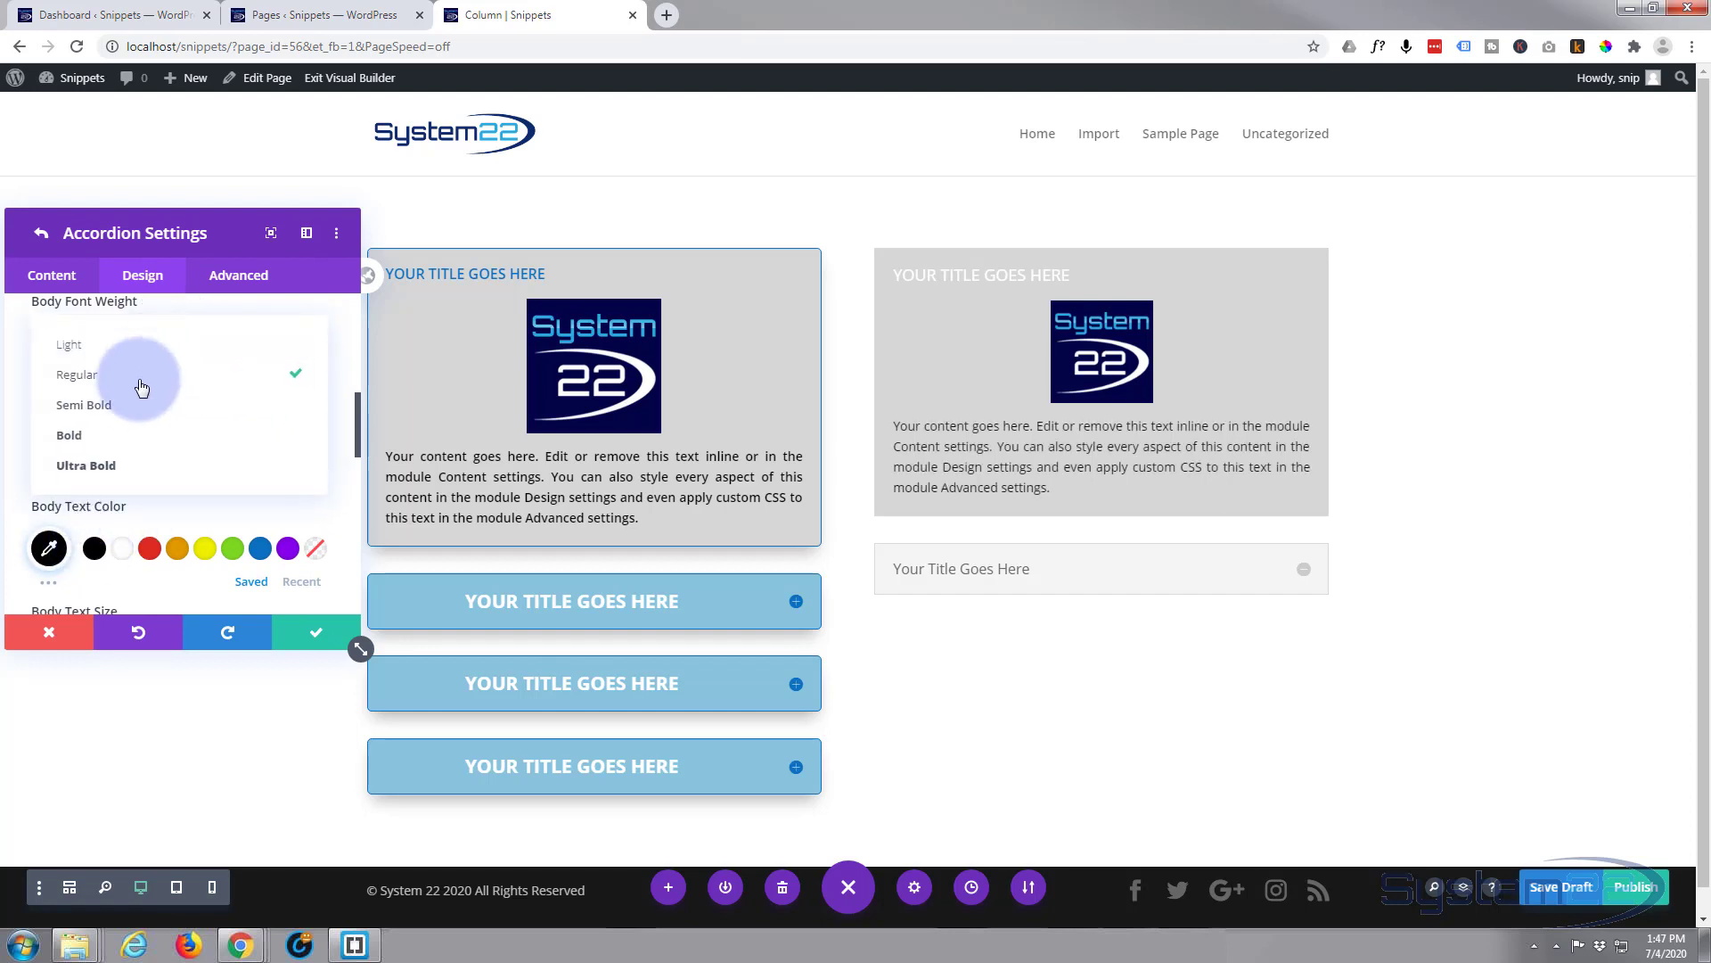
left_click(131, 406)
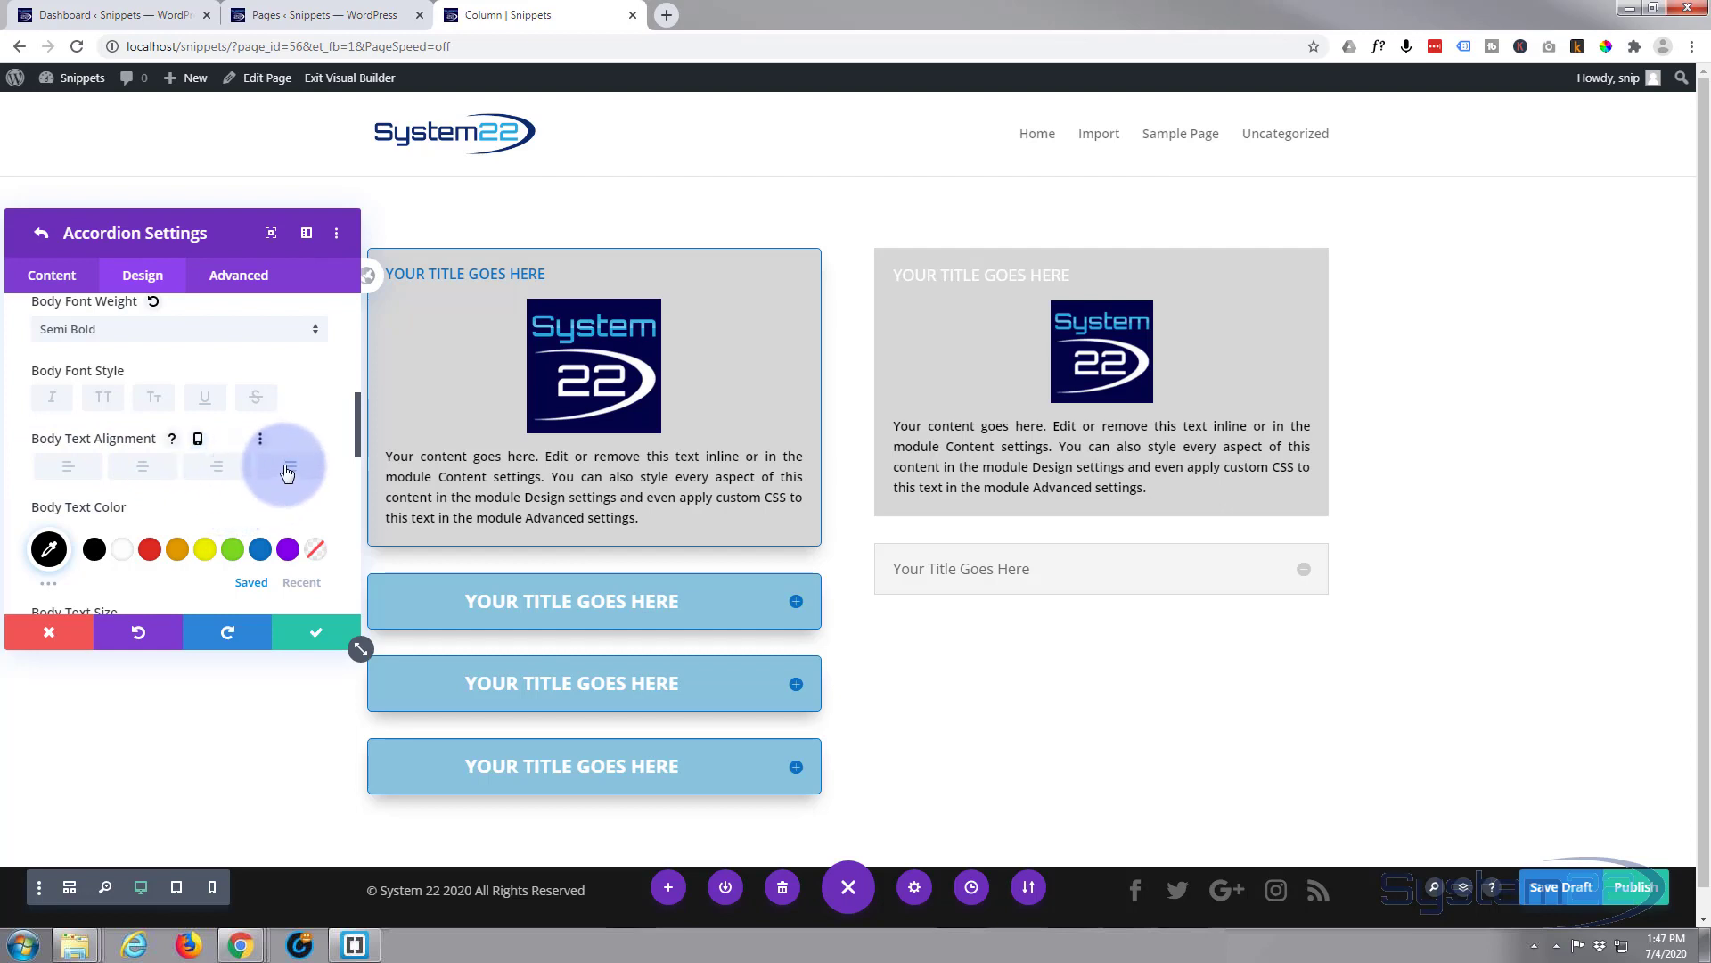
Step: Try centred and left alignment for the body text and set it to justified
left_click(153, 471)
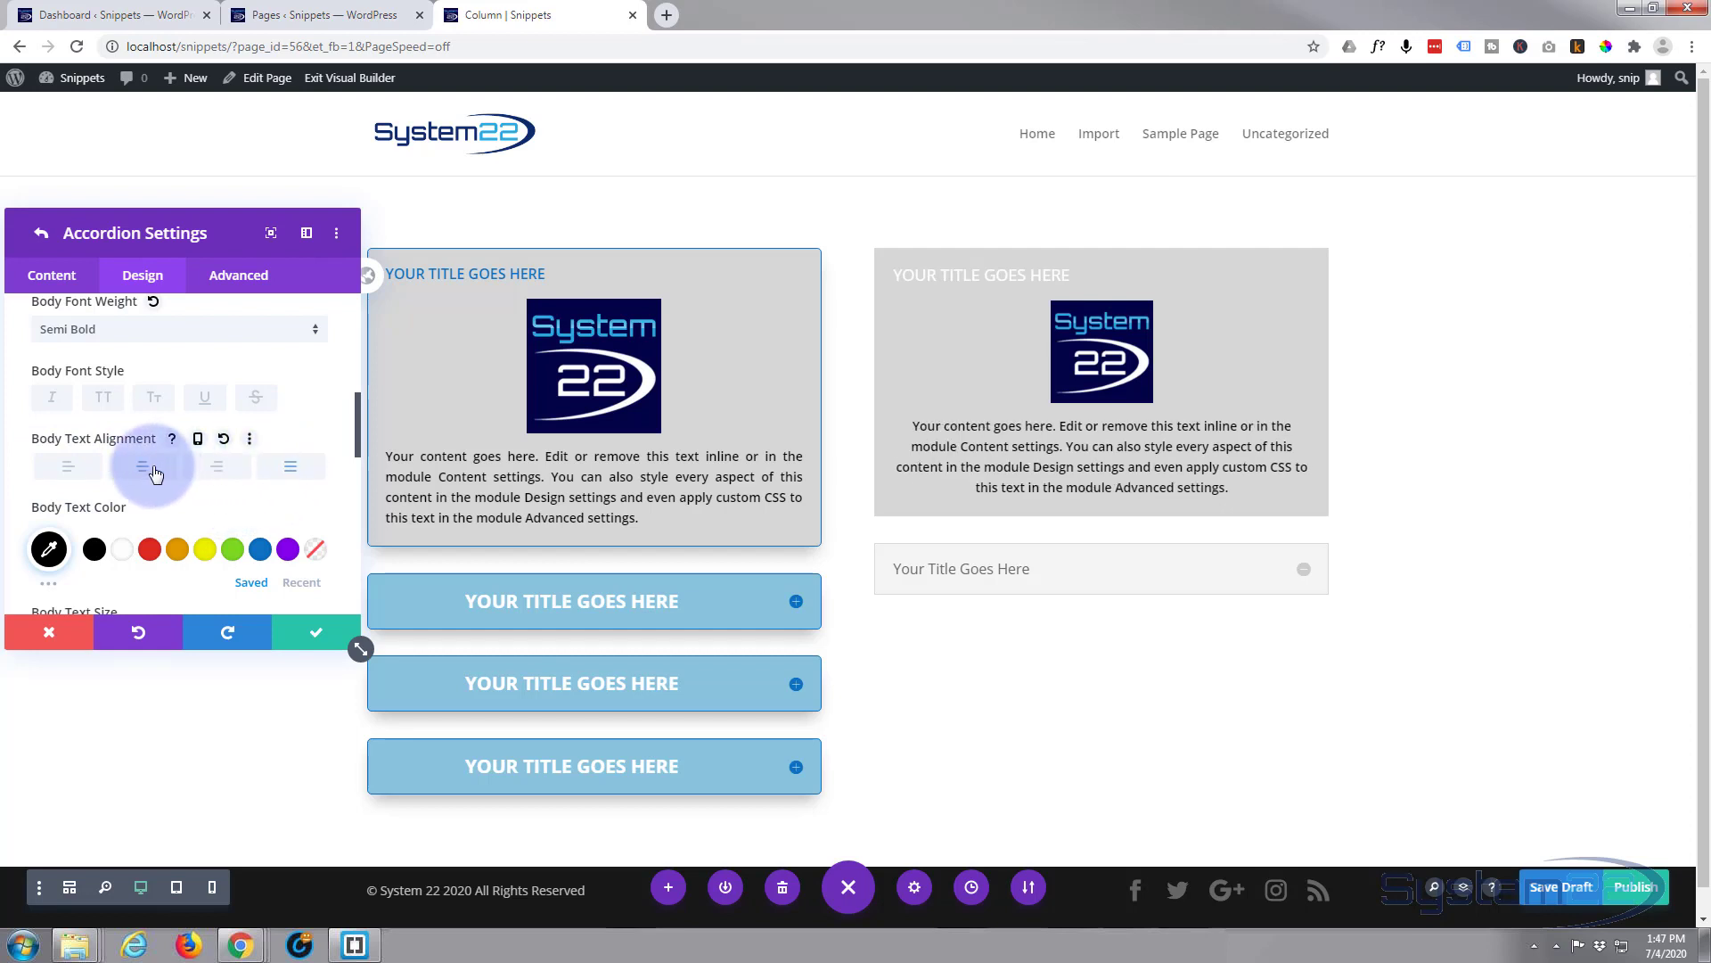
left_click(69, 469)
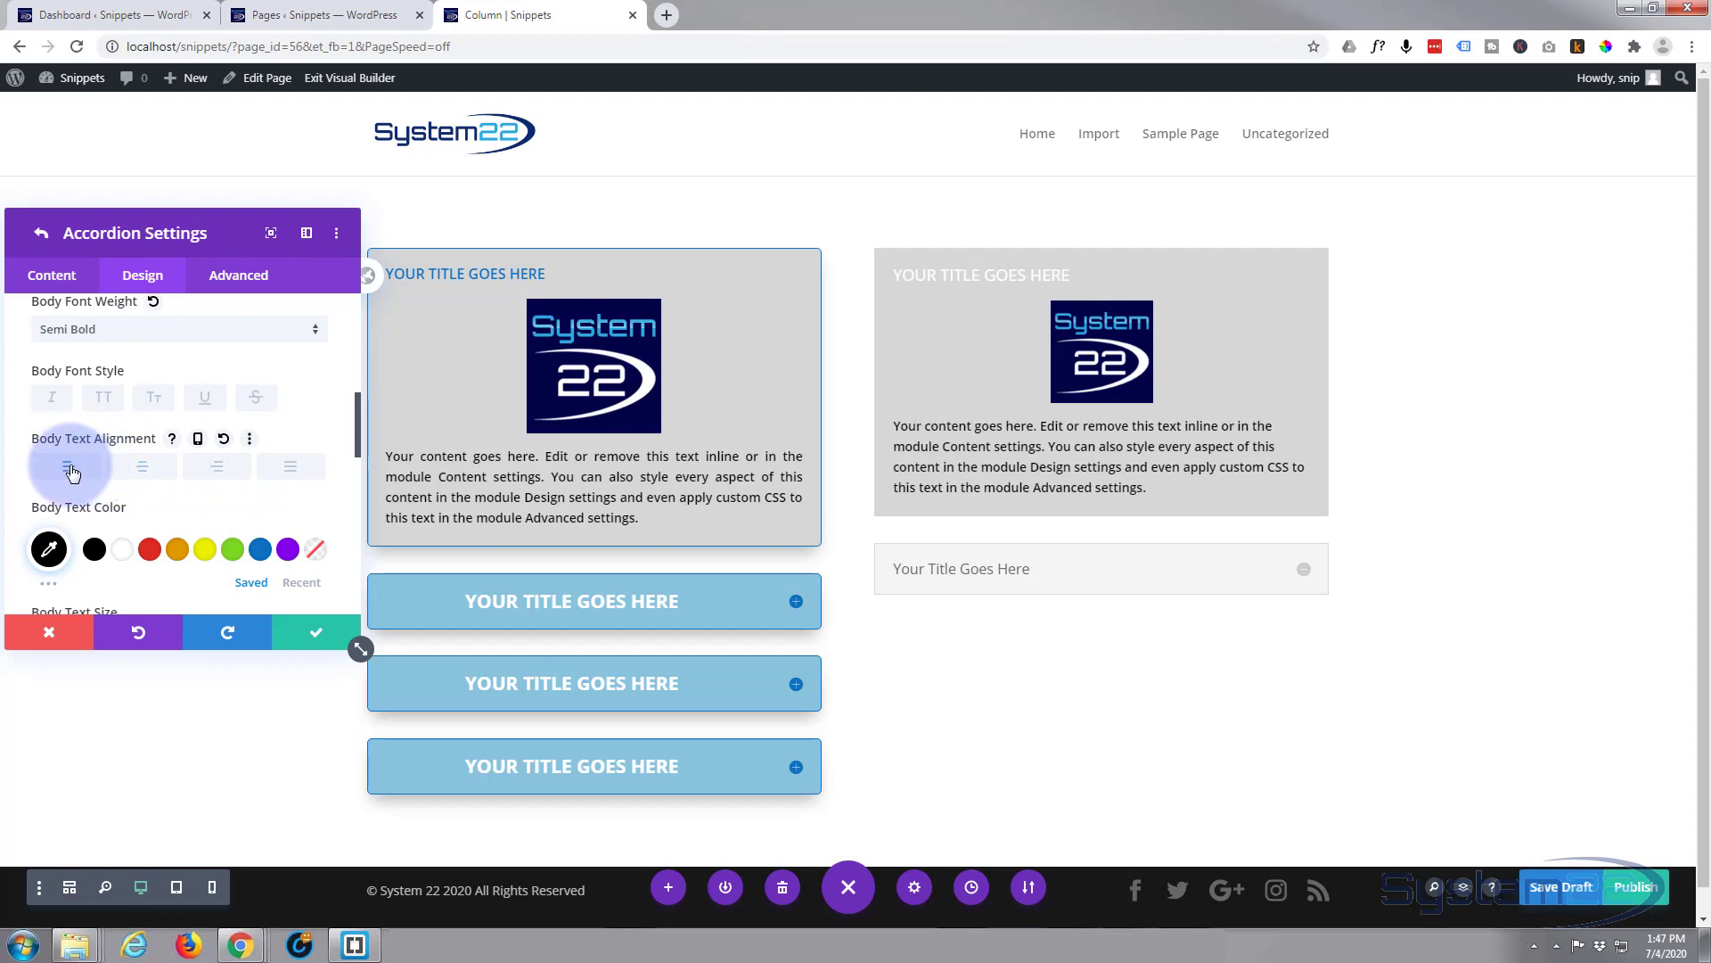
left_click(287, 468)
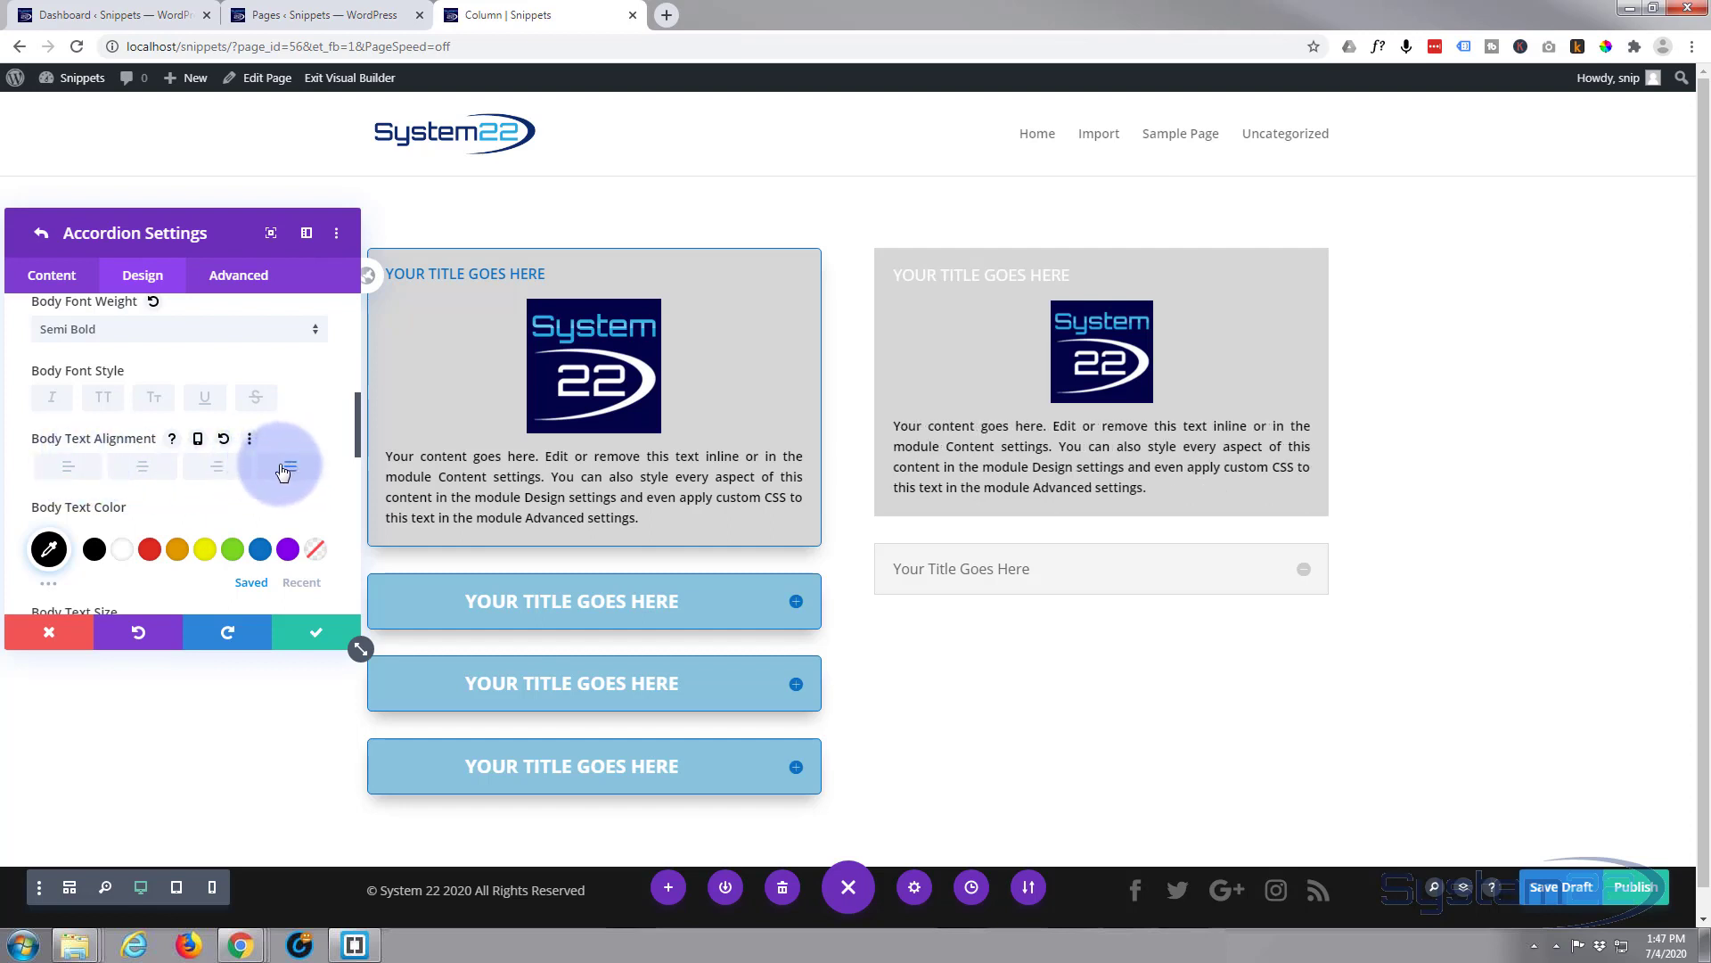
Step: Try narrowing the first accordion item to 61% and 64% width, and centre the module alignment
scroll(282, 470, "down", 3)
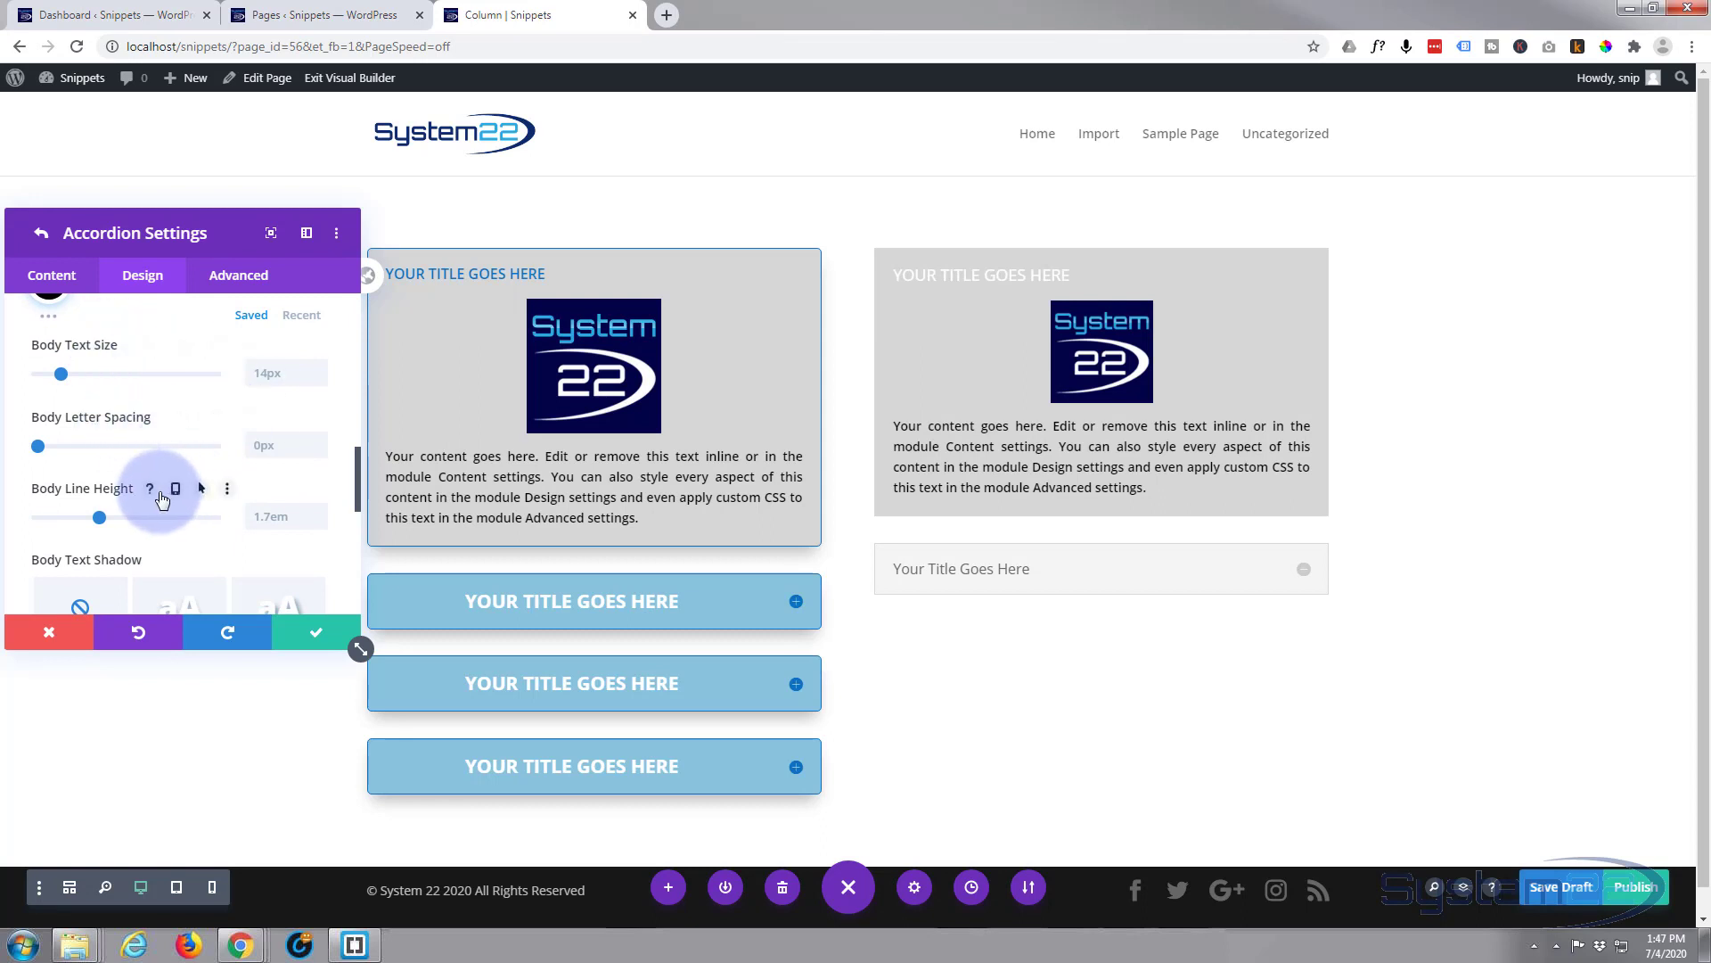
scroll(161, 499, "down", 3)
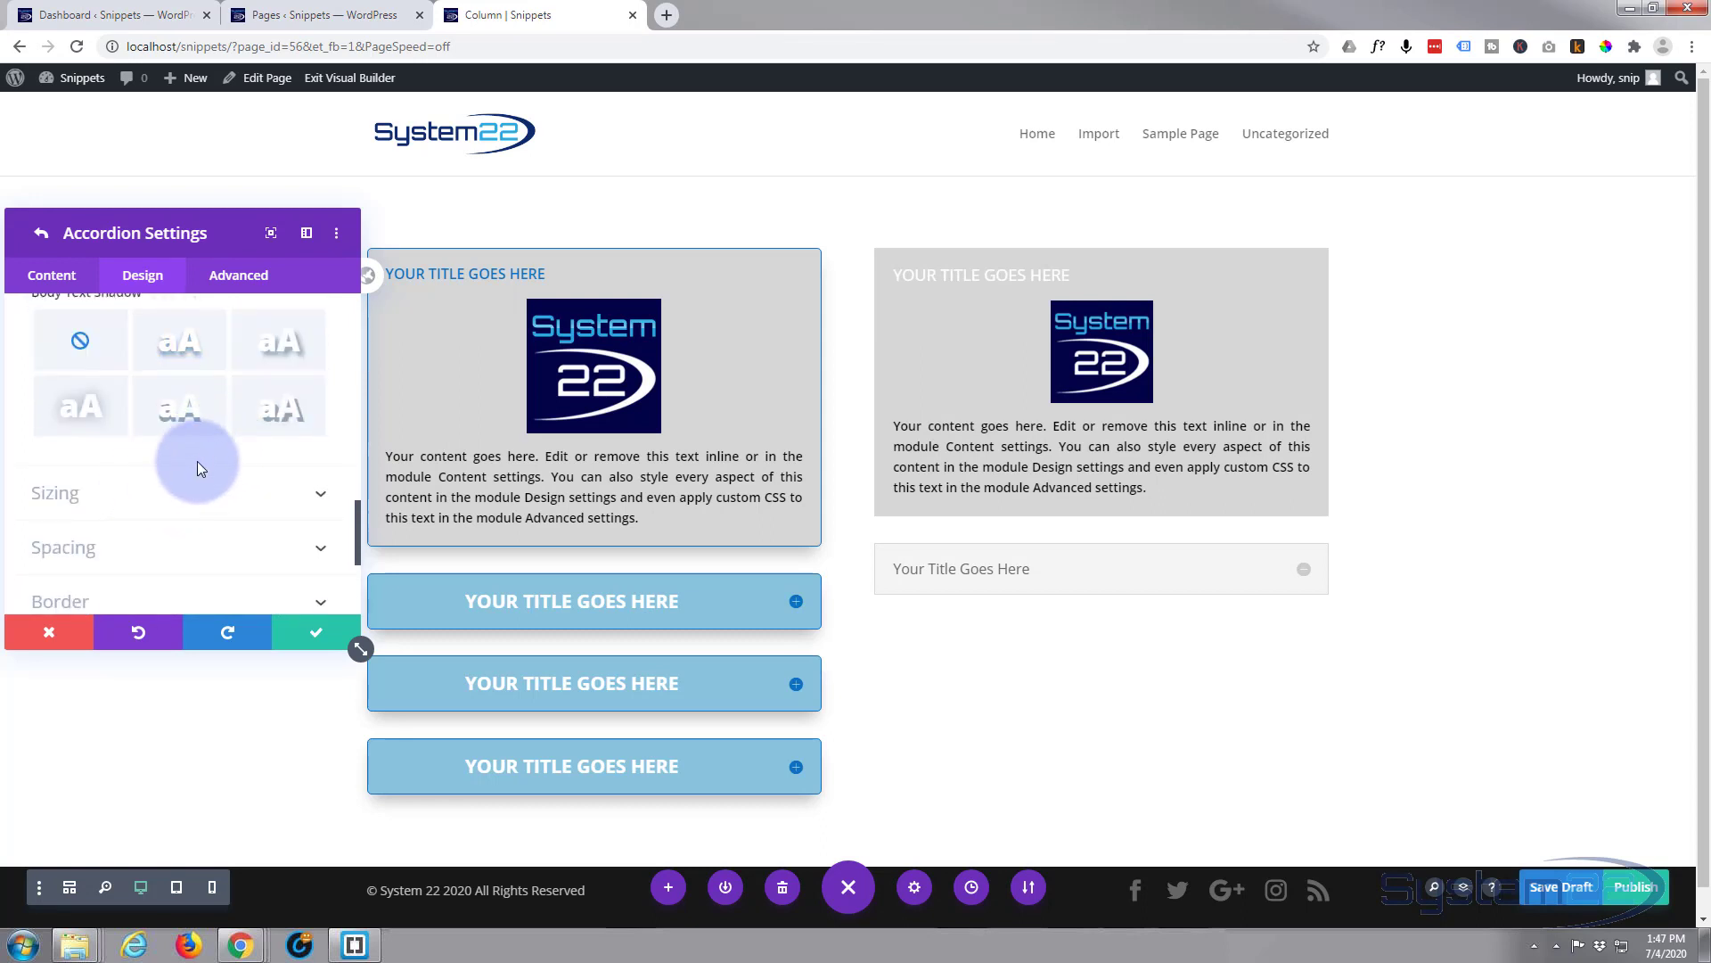
scroll(161, 450, "down", 1)
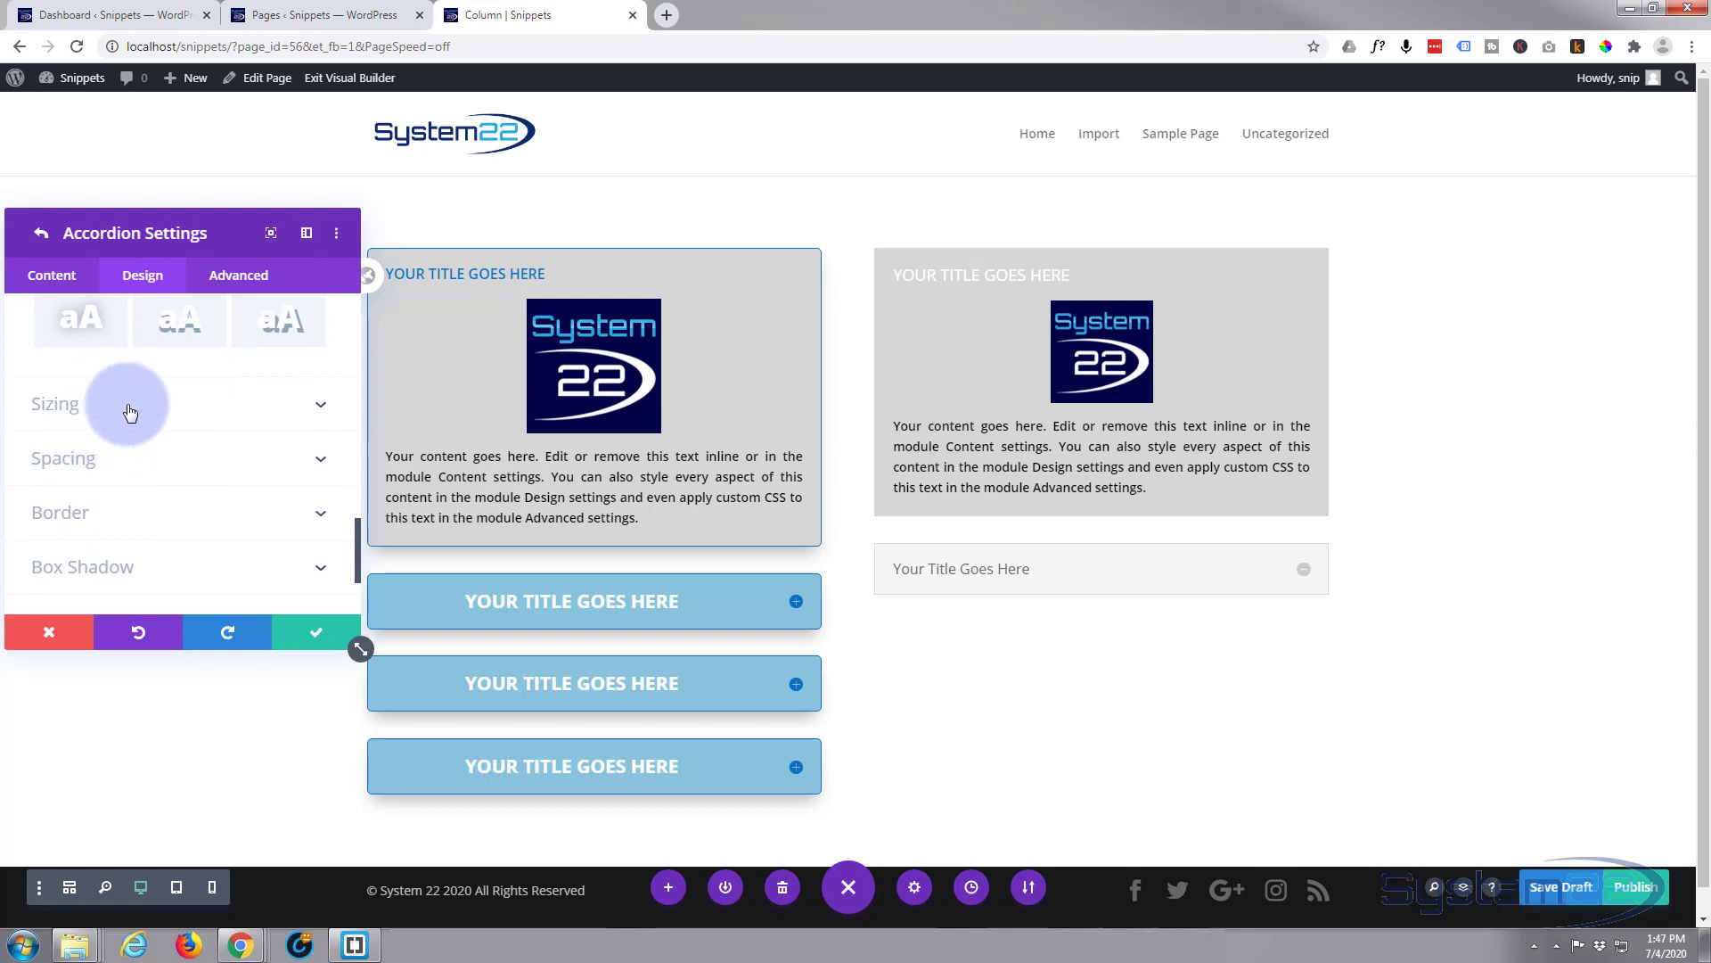
left_click(242, 416)
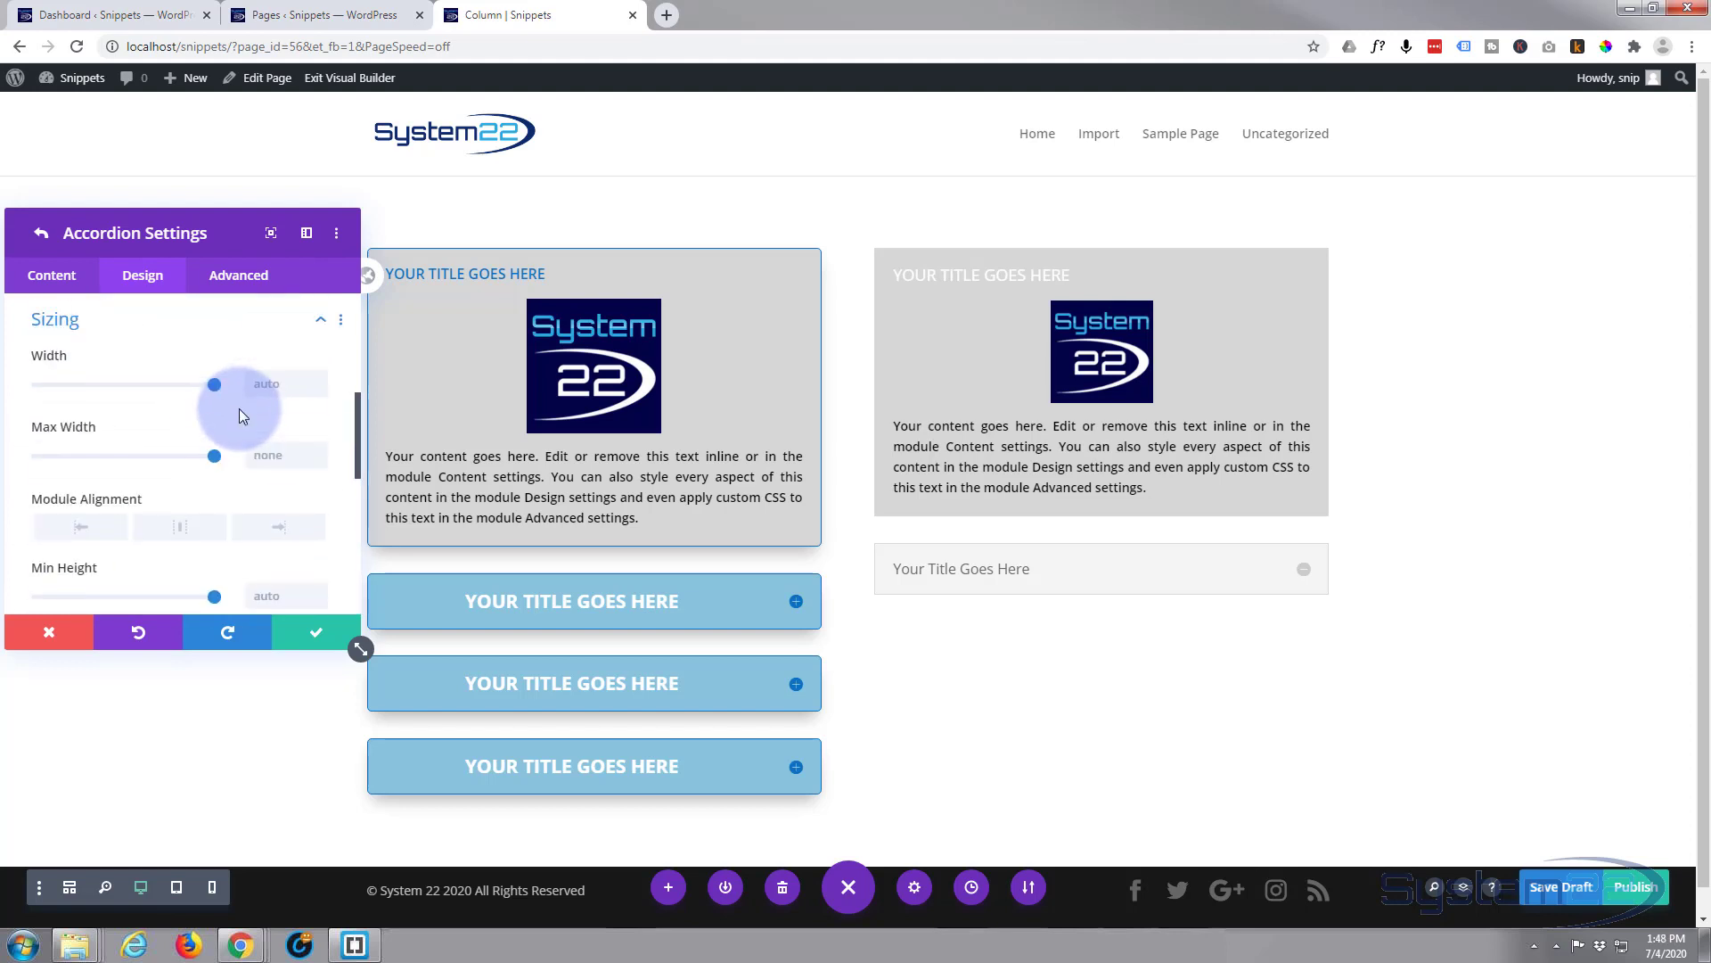
mouse_move(177, 420)
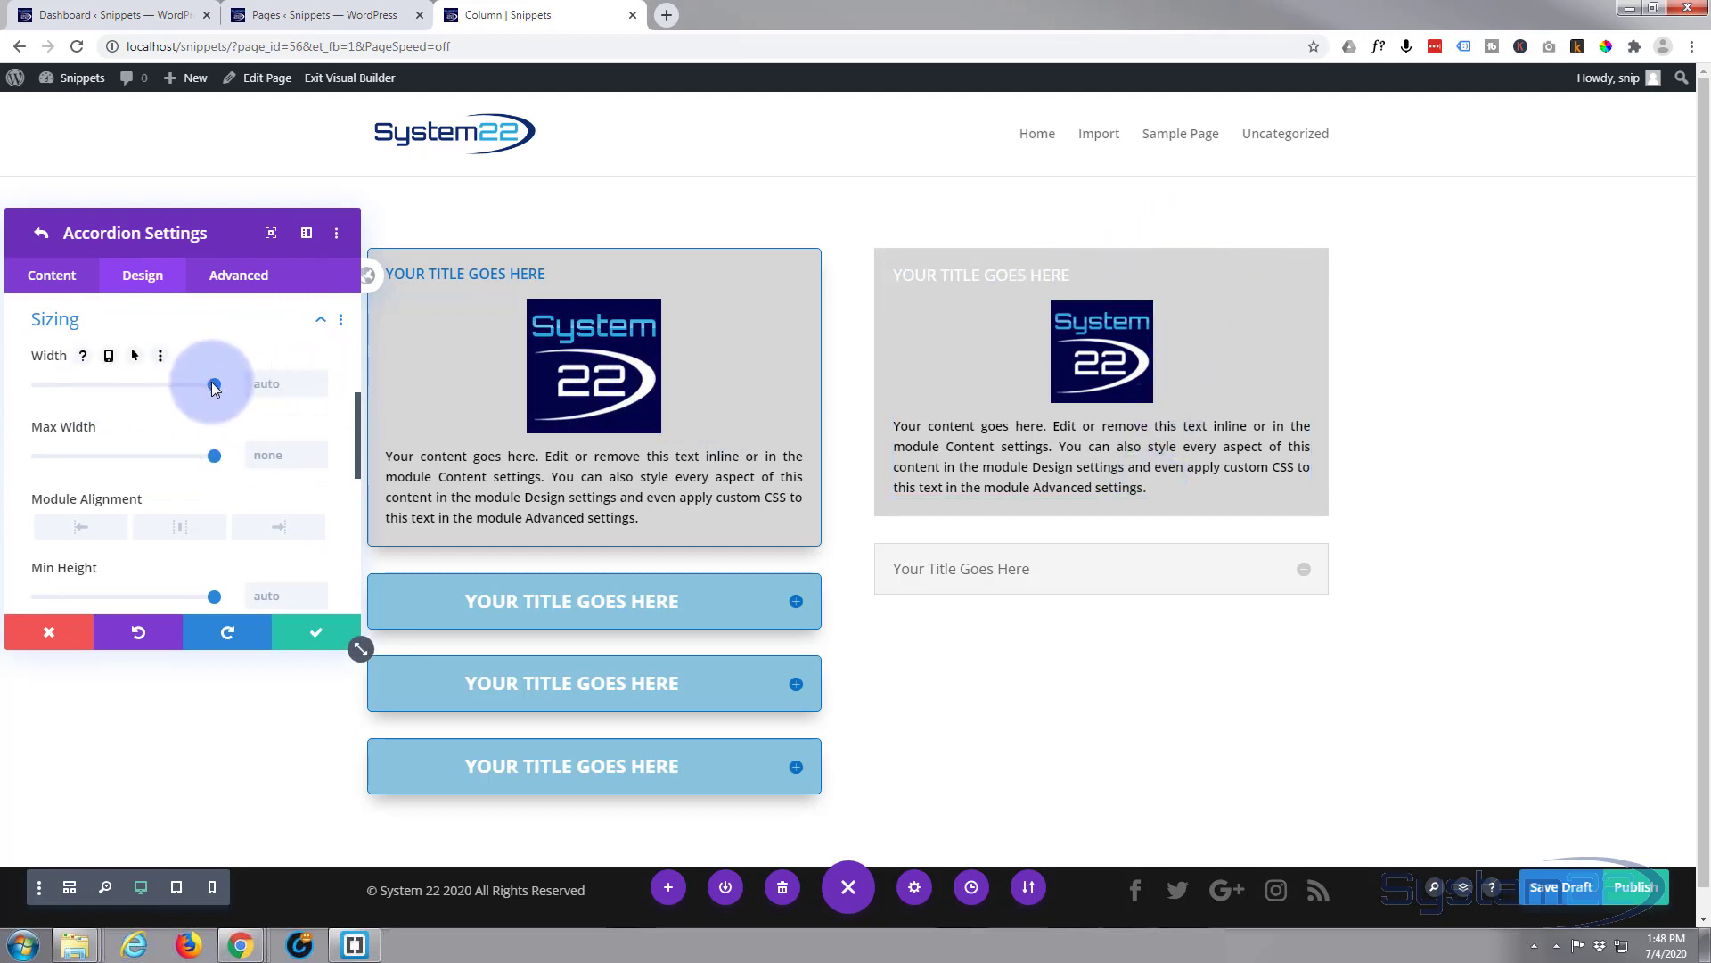
left_click_drag(214, 385, 147, 384)
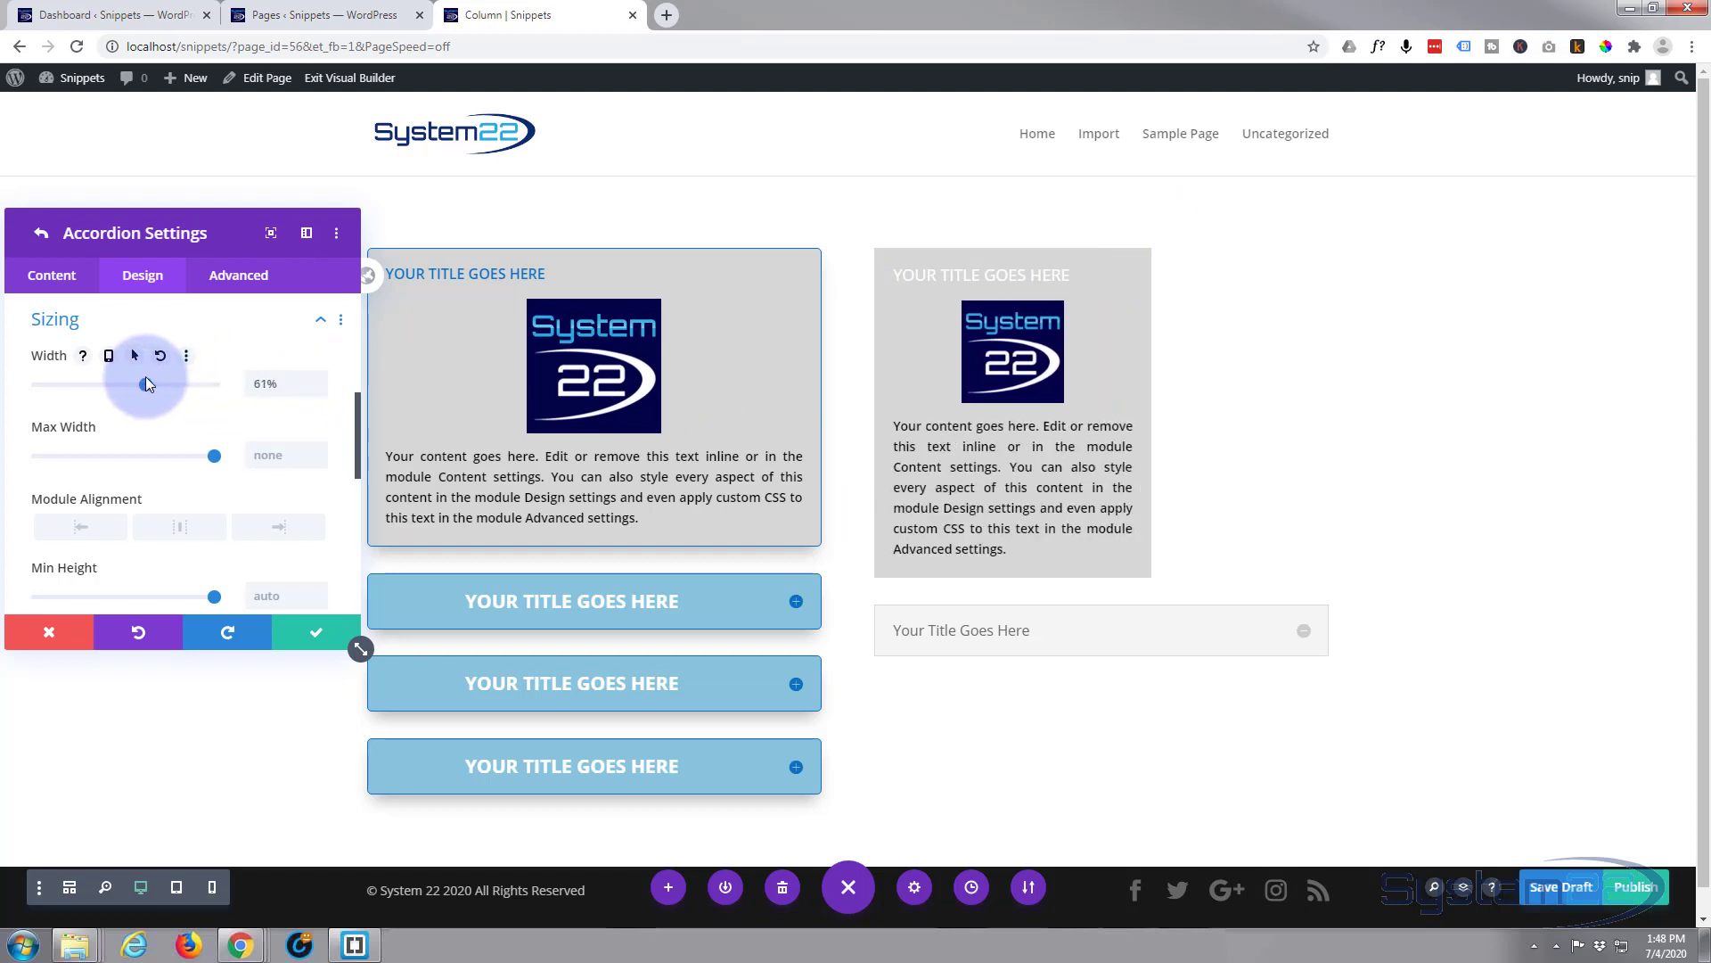
left_click_drag(148, 385, 230, 385)
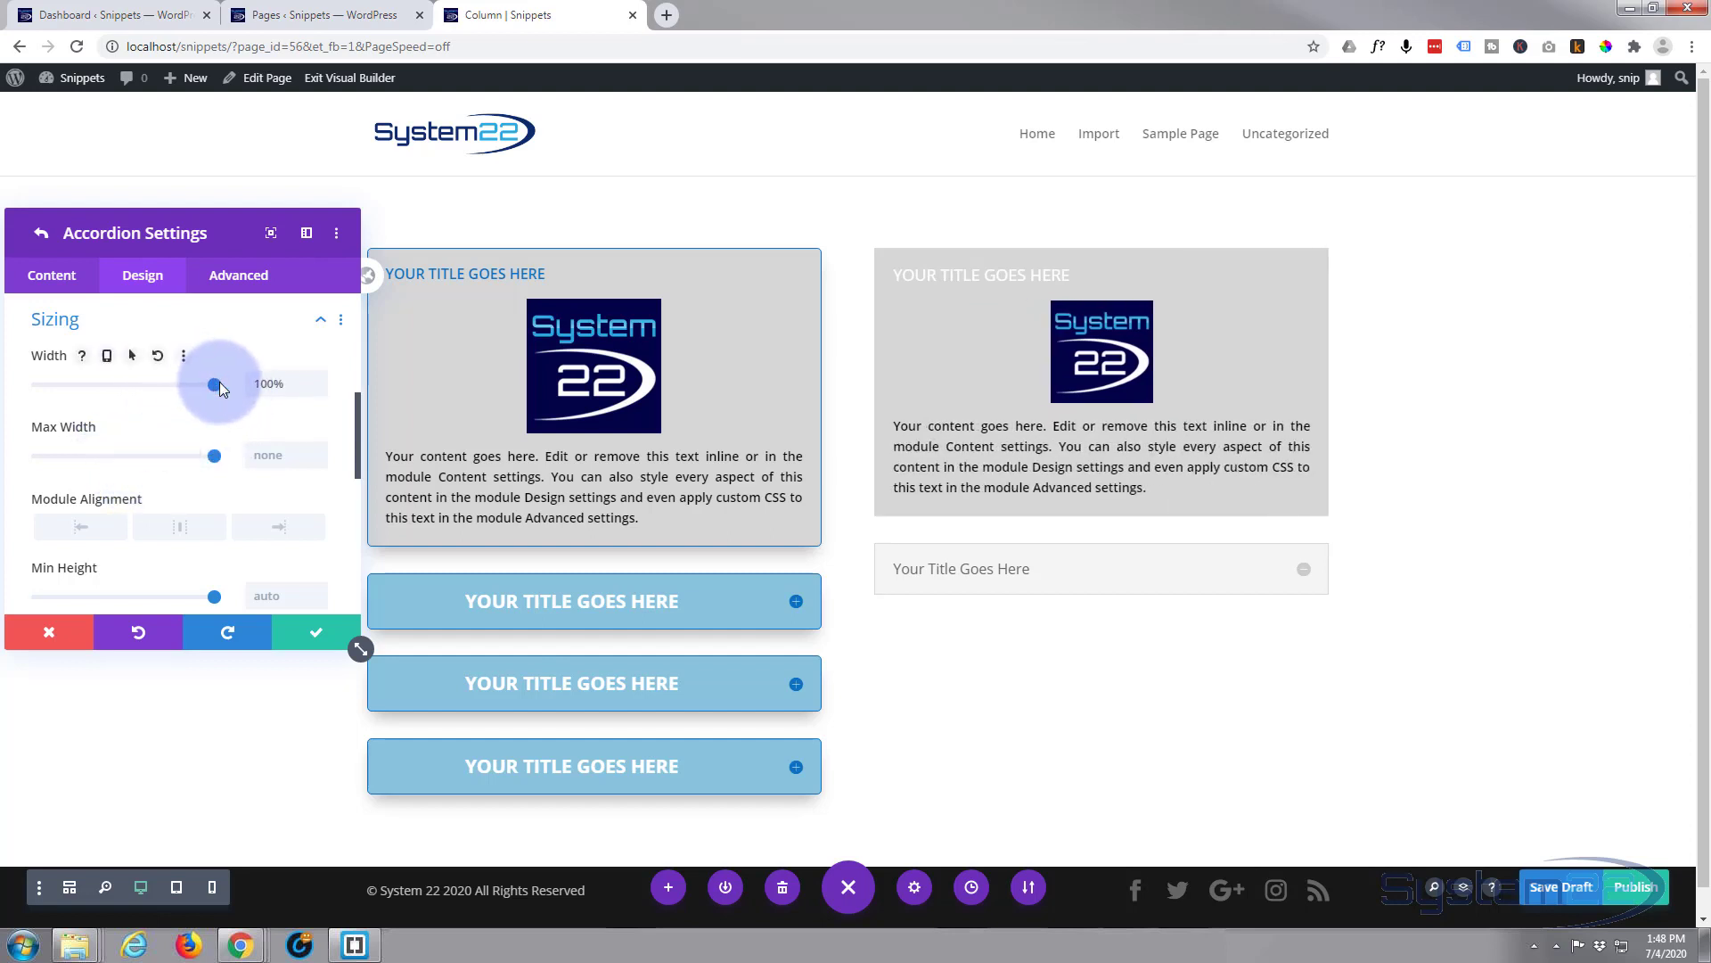
left_click_drag(212, 382, 151, 381)
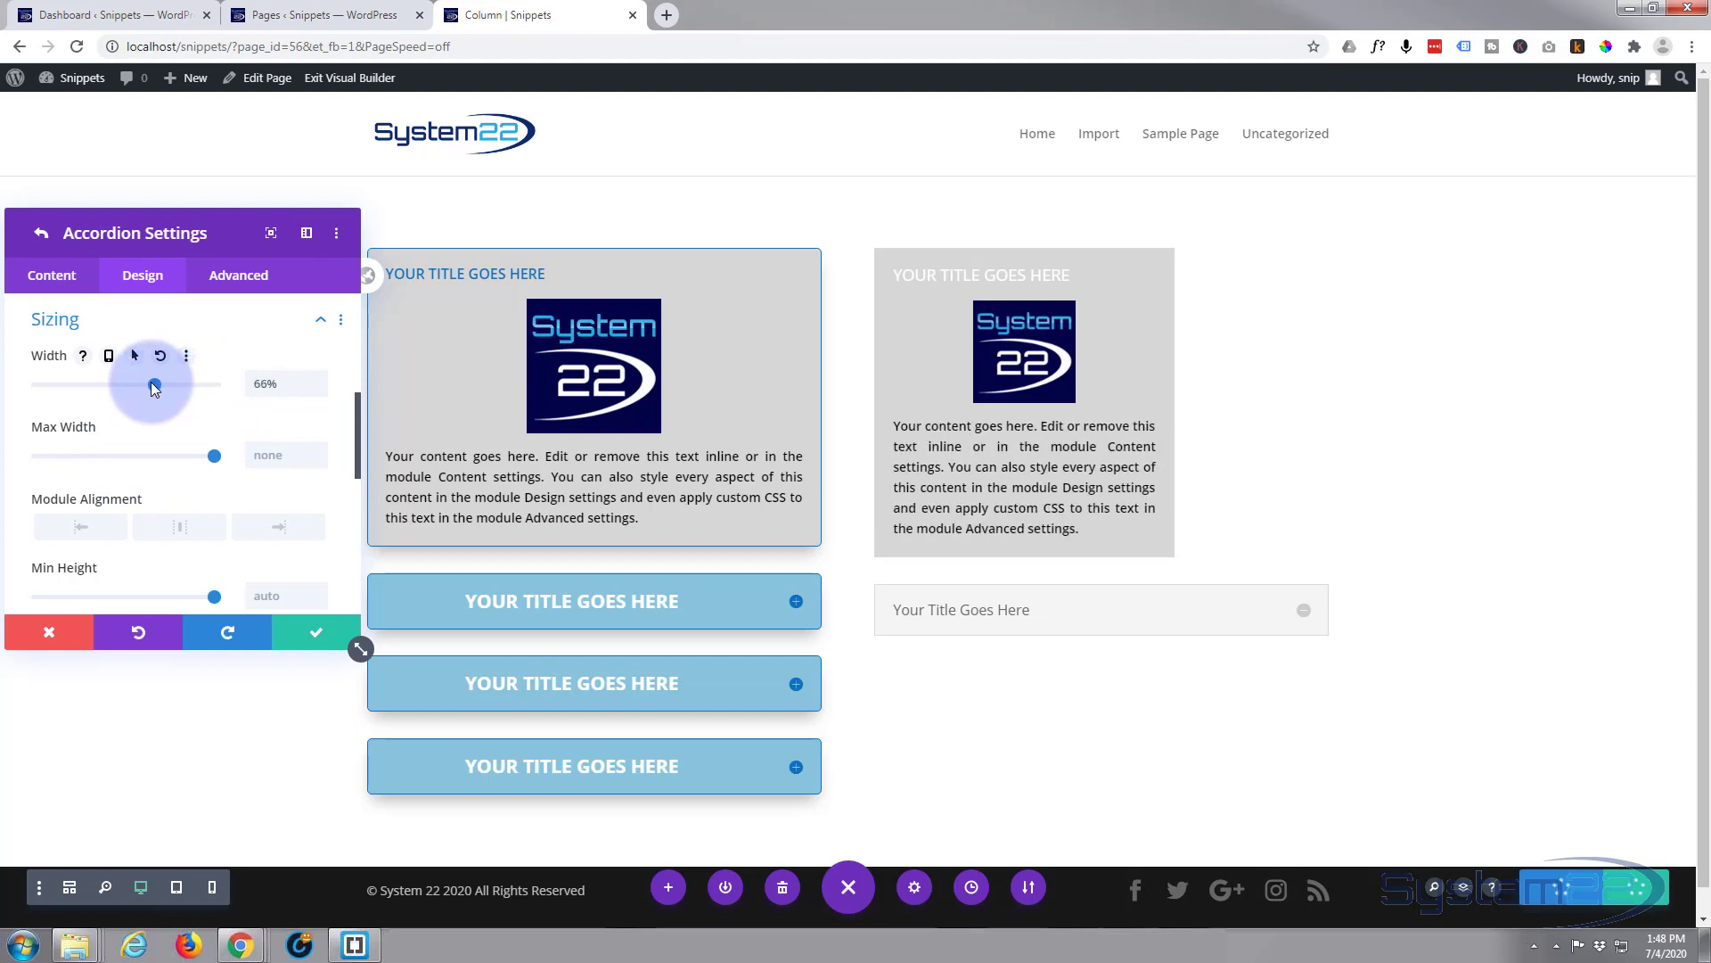
left_click(176, 527)
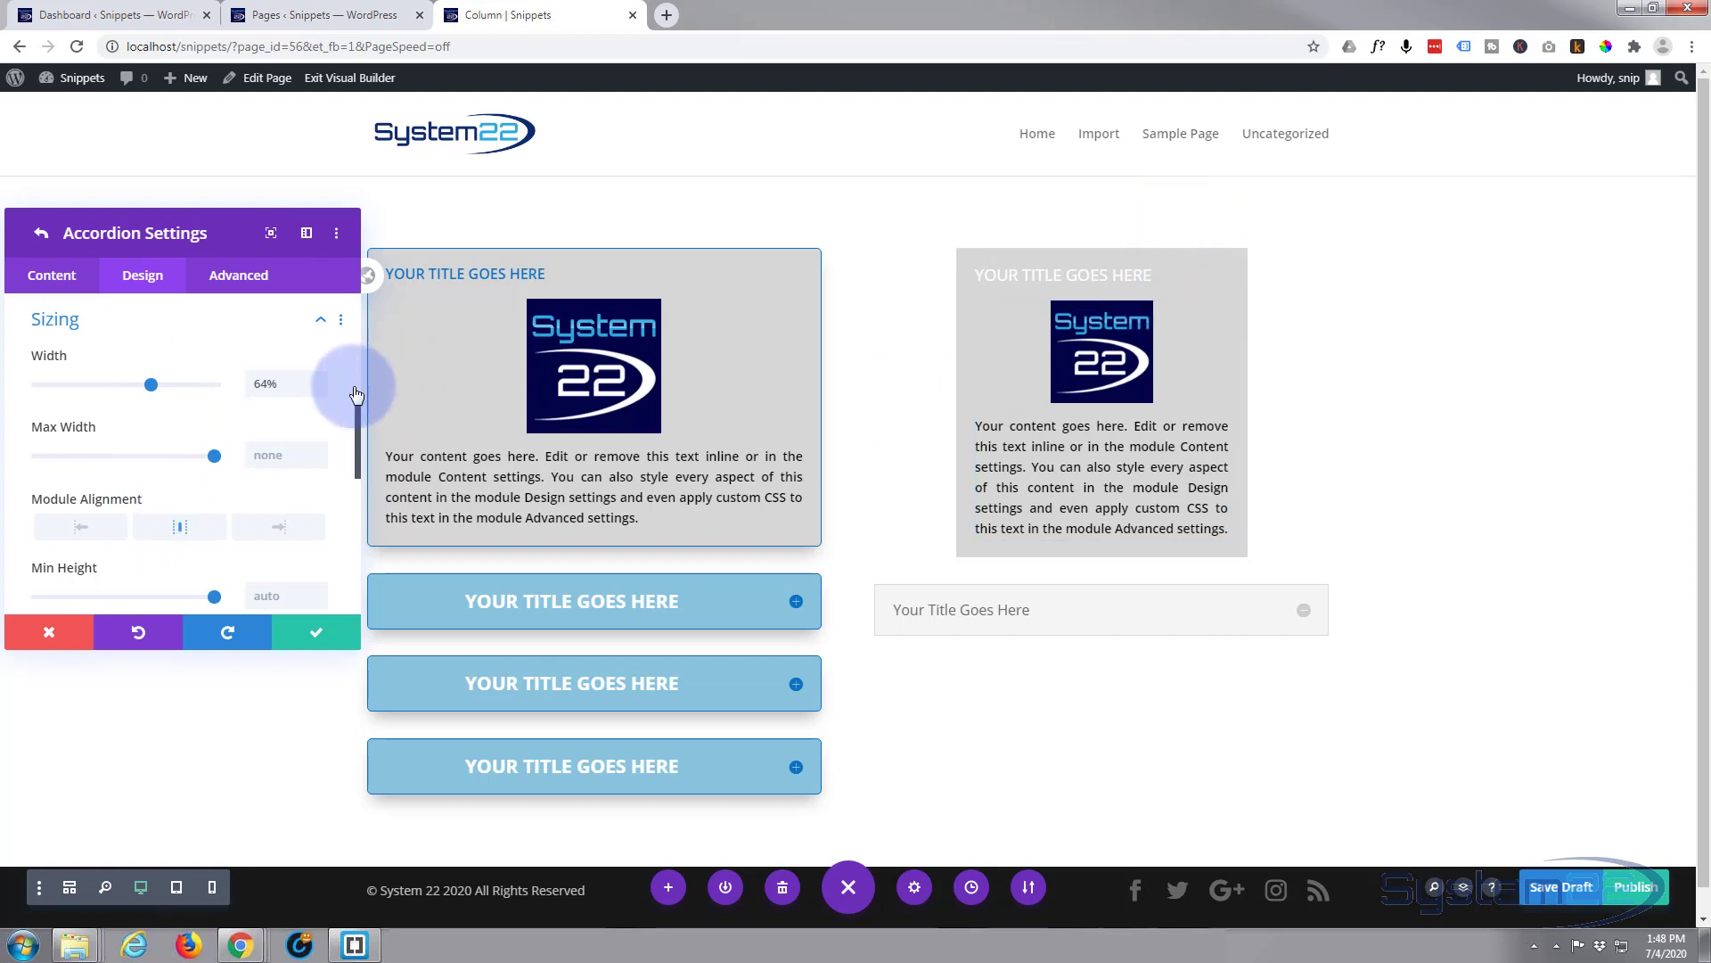
Step: Reset the first accordion item's width to auto
scroll(185, 457, "down", 1)
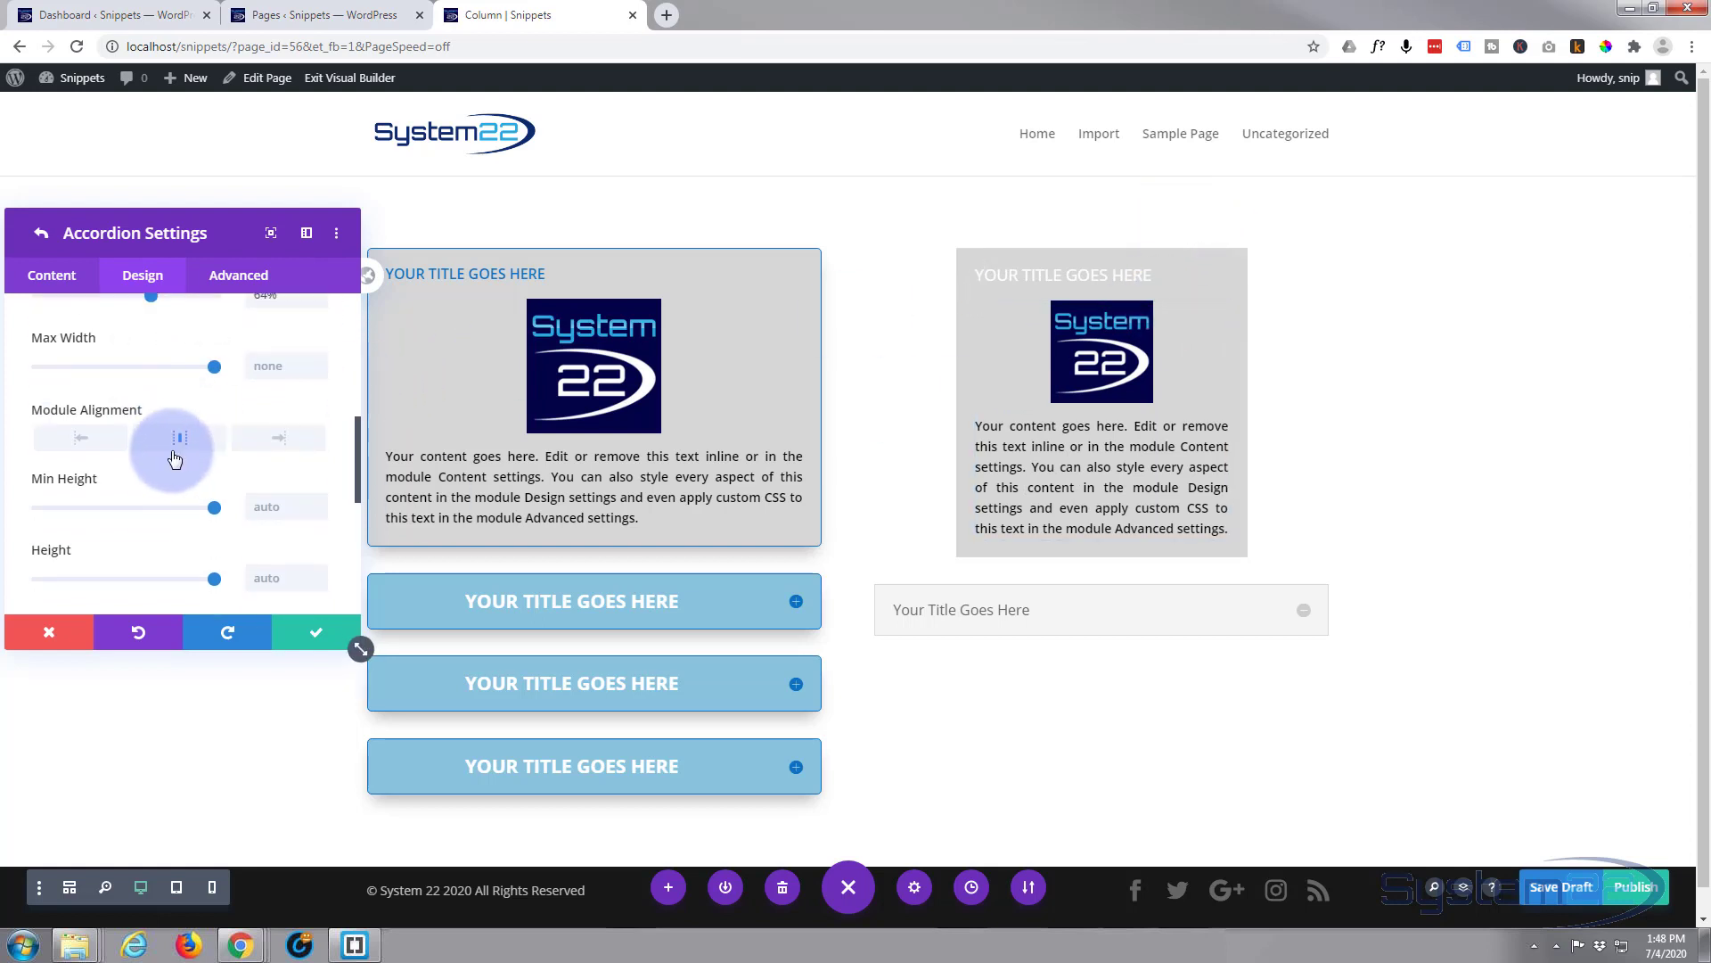
scroll(172, 451, "up", 2)
left_click_drag(286, 482, 231, 476)
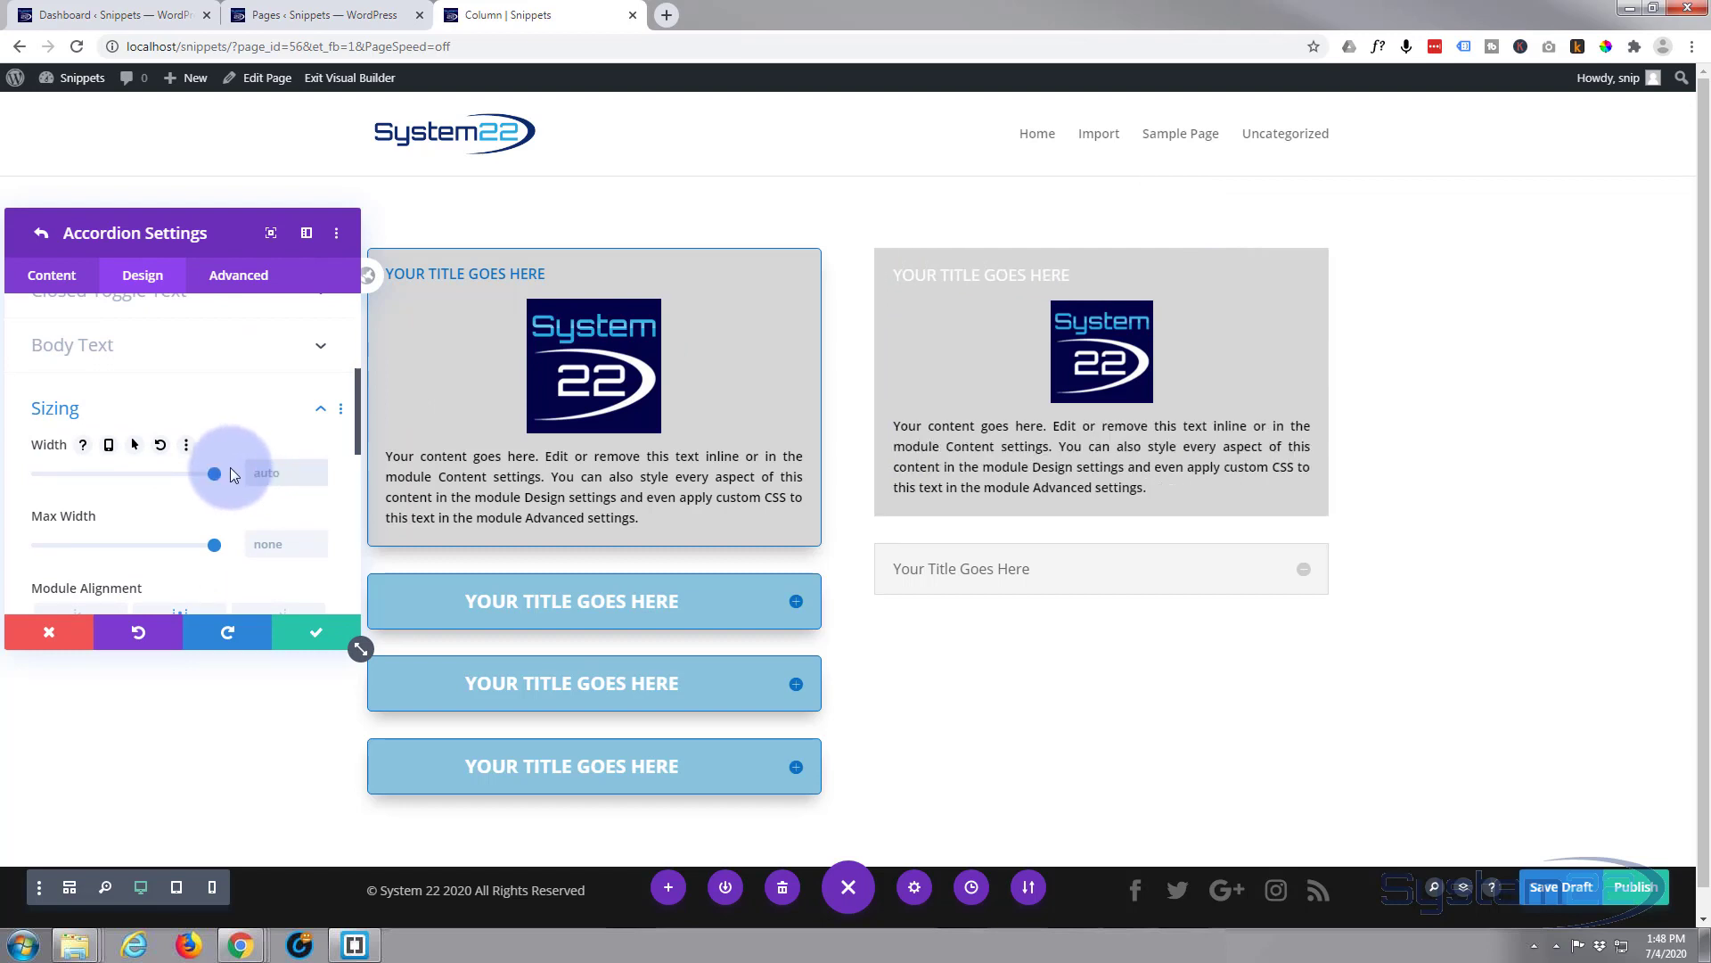
scroll(201, 455, "down", 1)
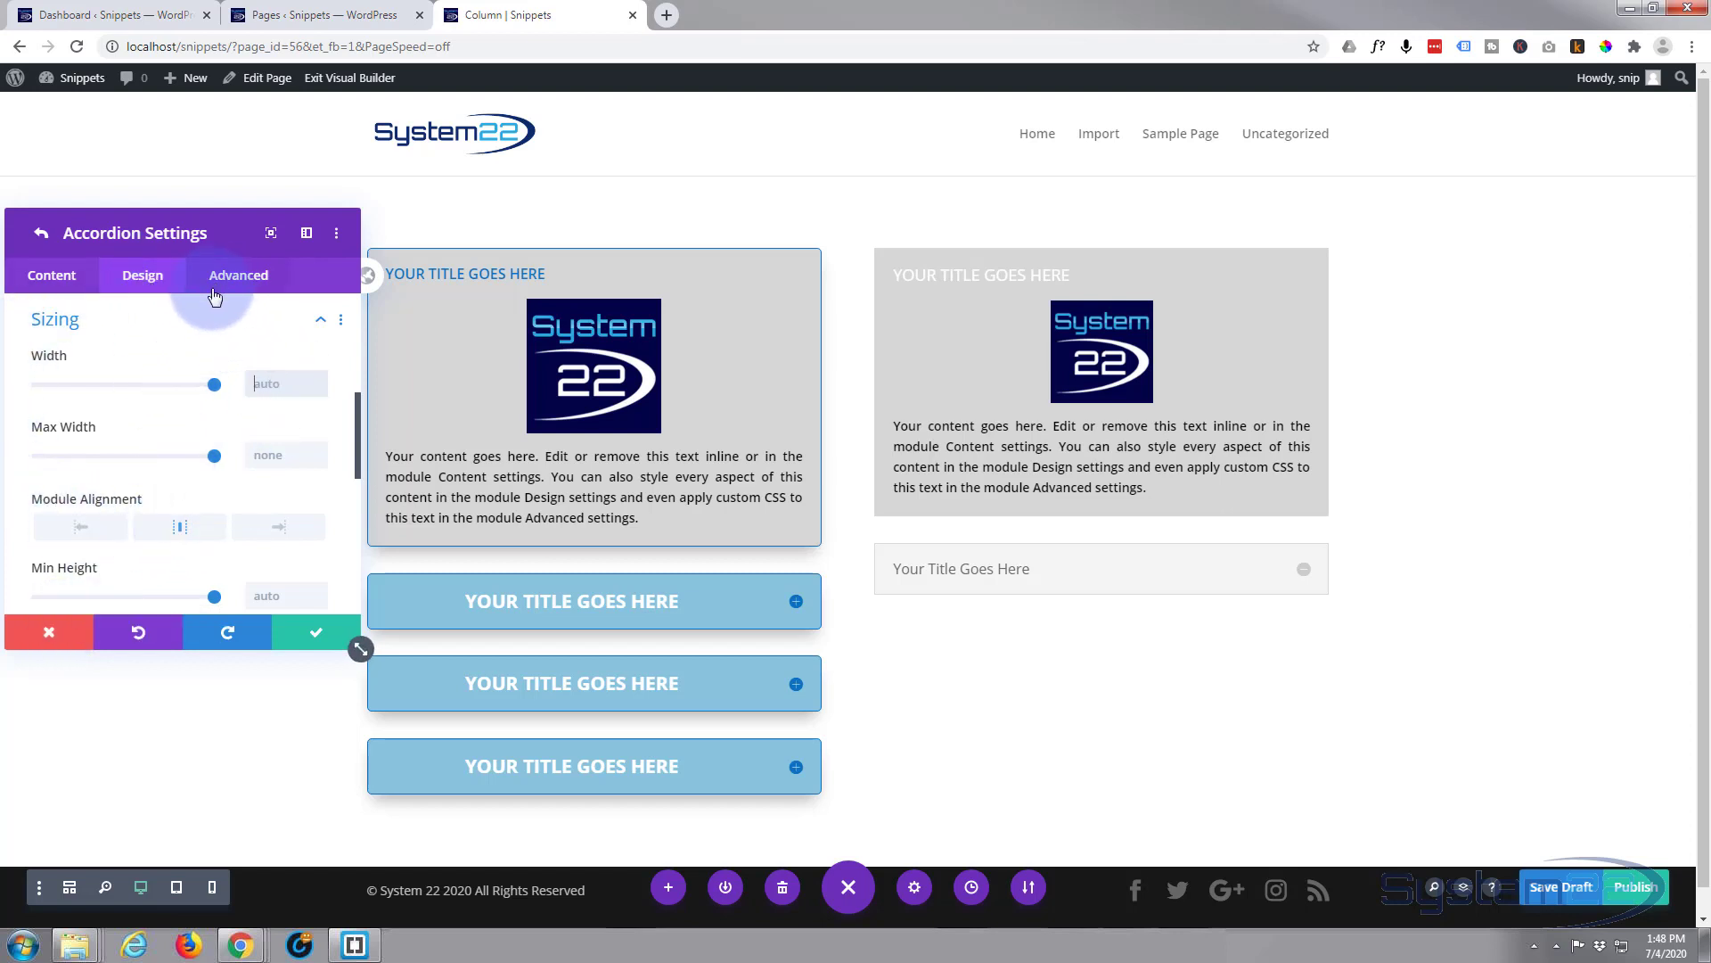
left_click(207, 374)
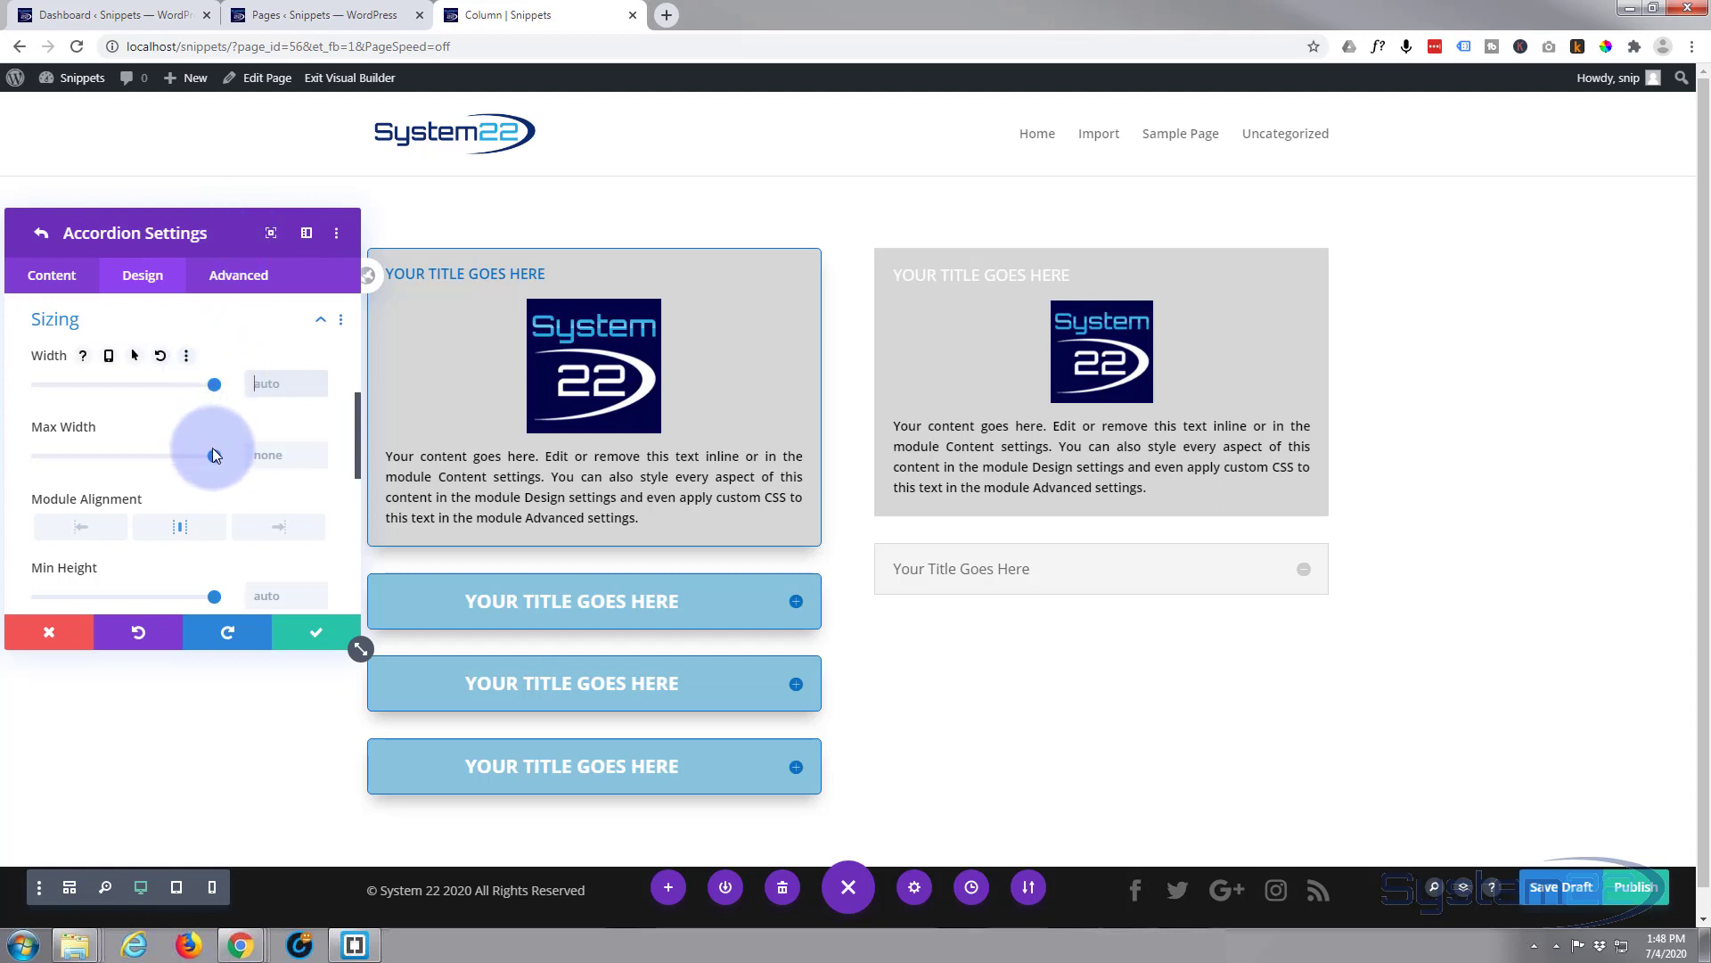
Step: Set the item's padding to 30px on all four sides, linking top with bottom and left with right
scroll(212, 450, "down", 2)
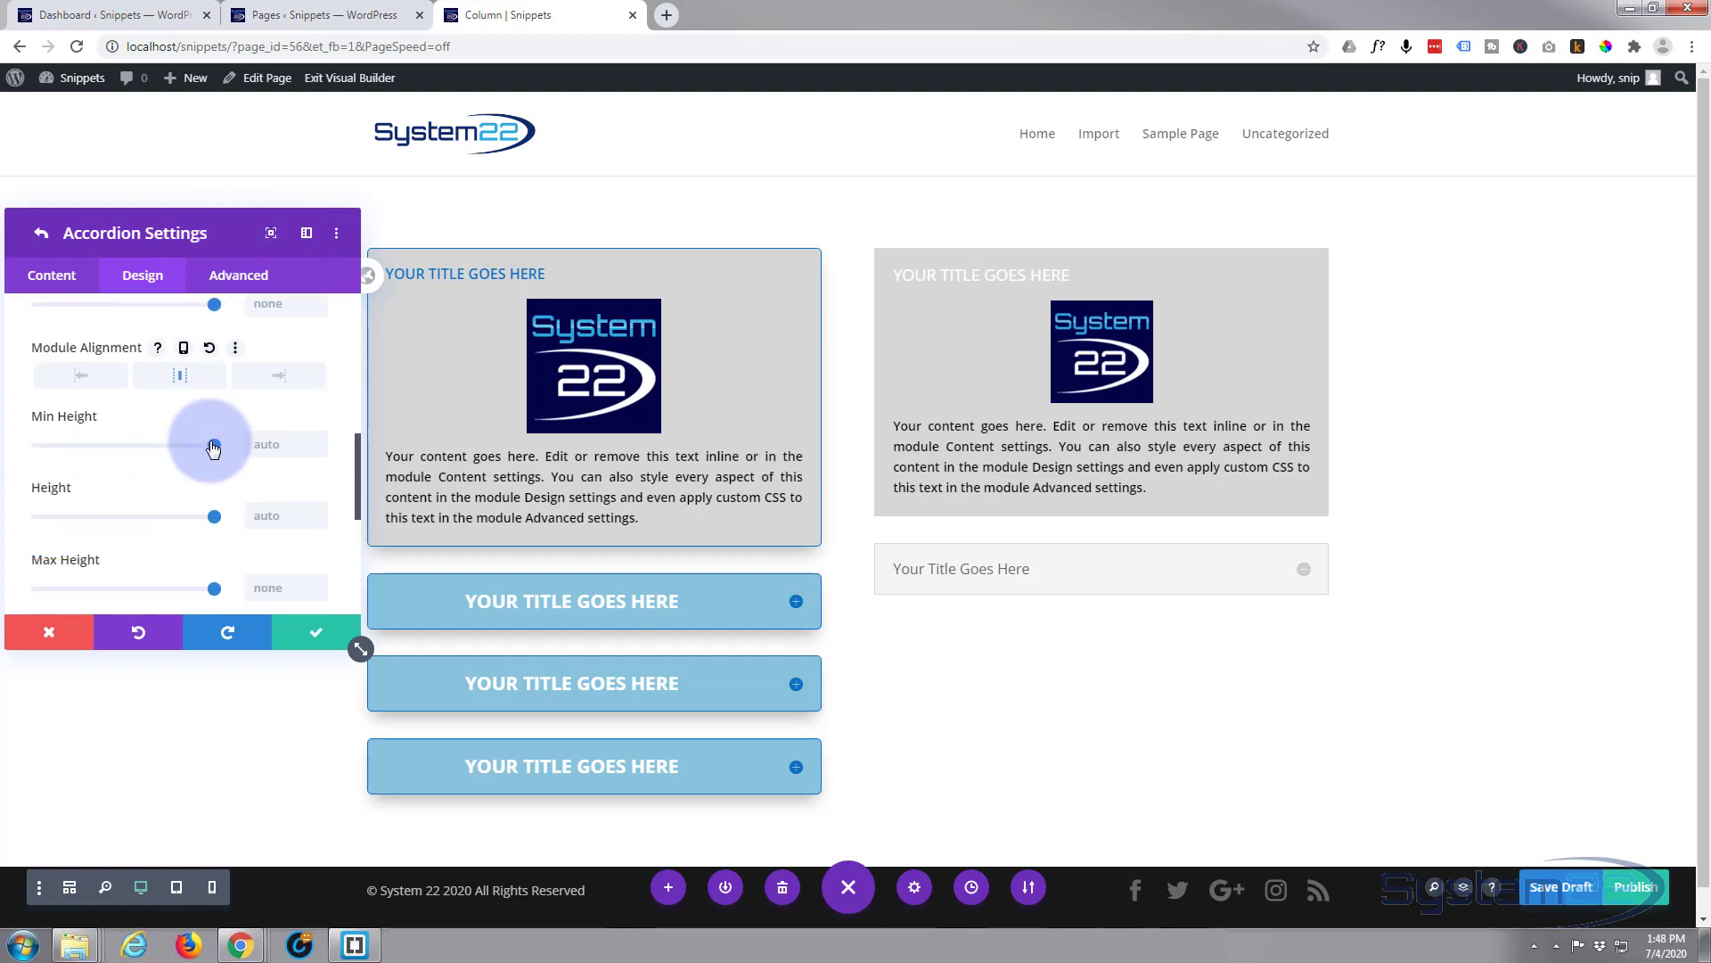
scroll(212, 445, "down", 4)
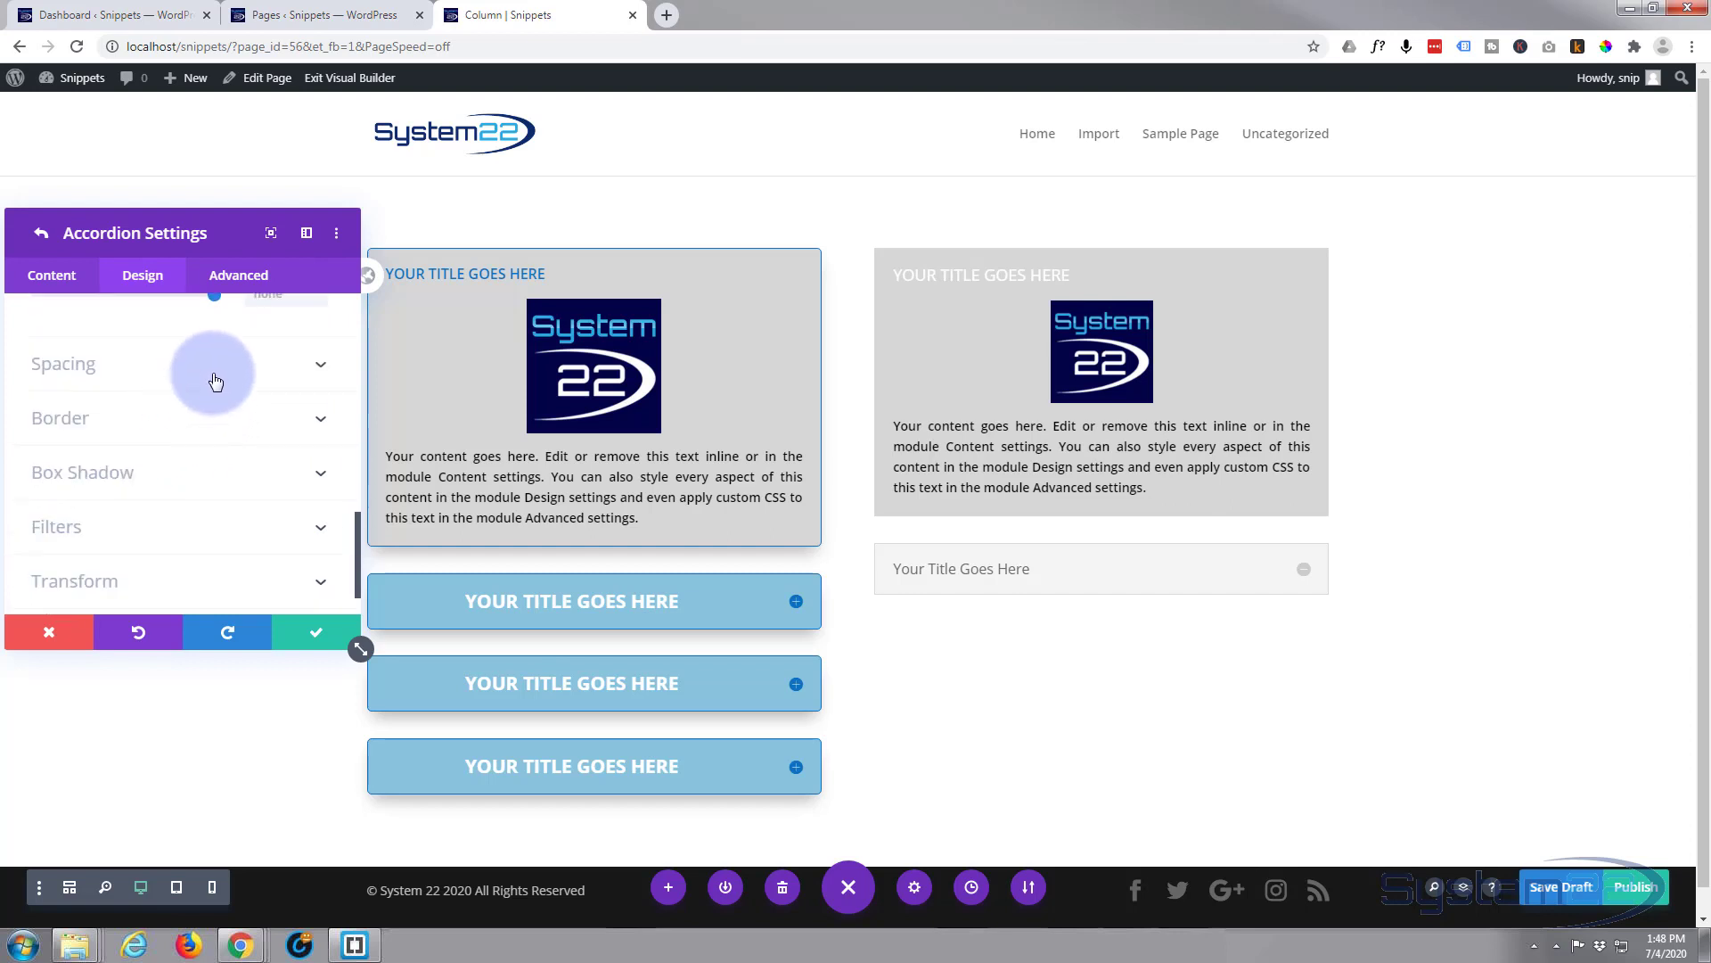
left_click(216, 382)
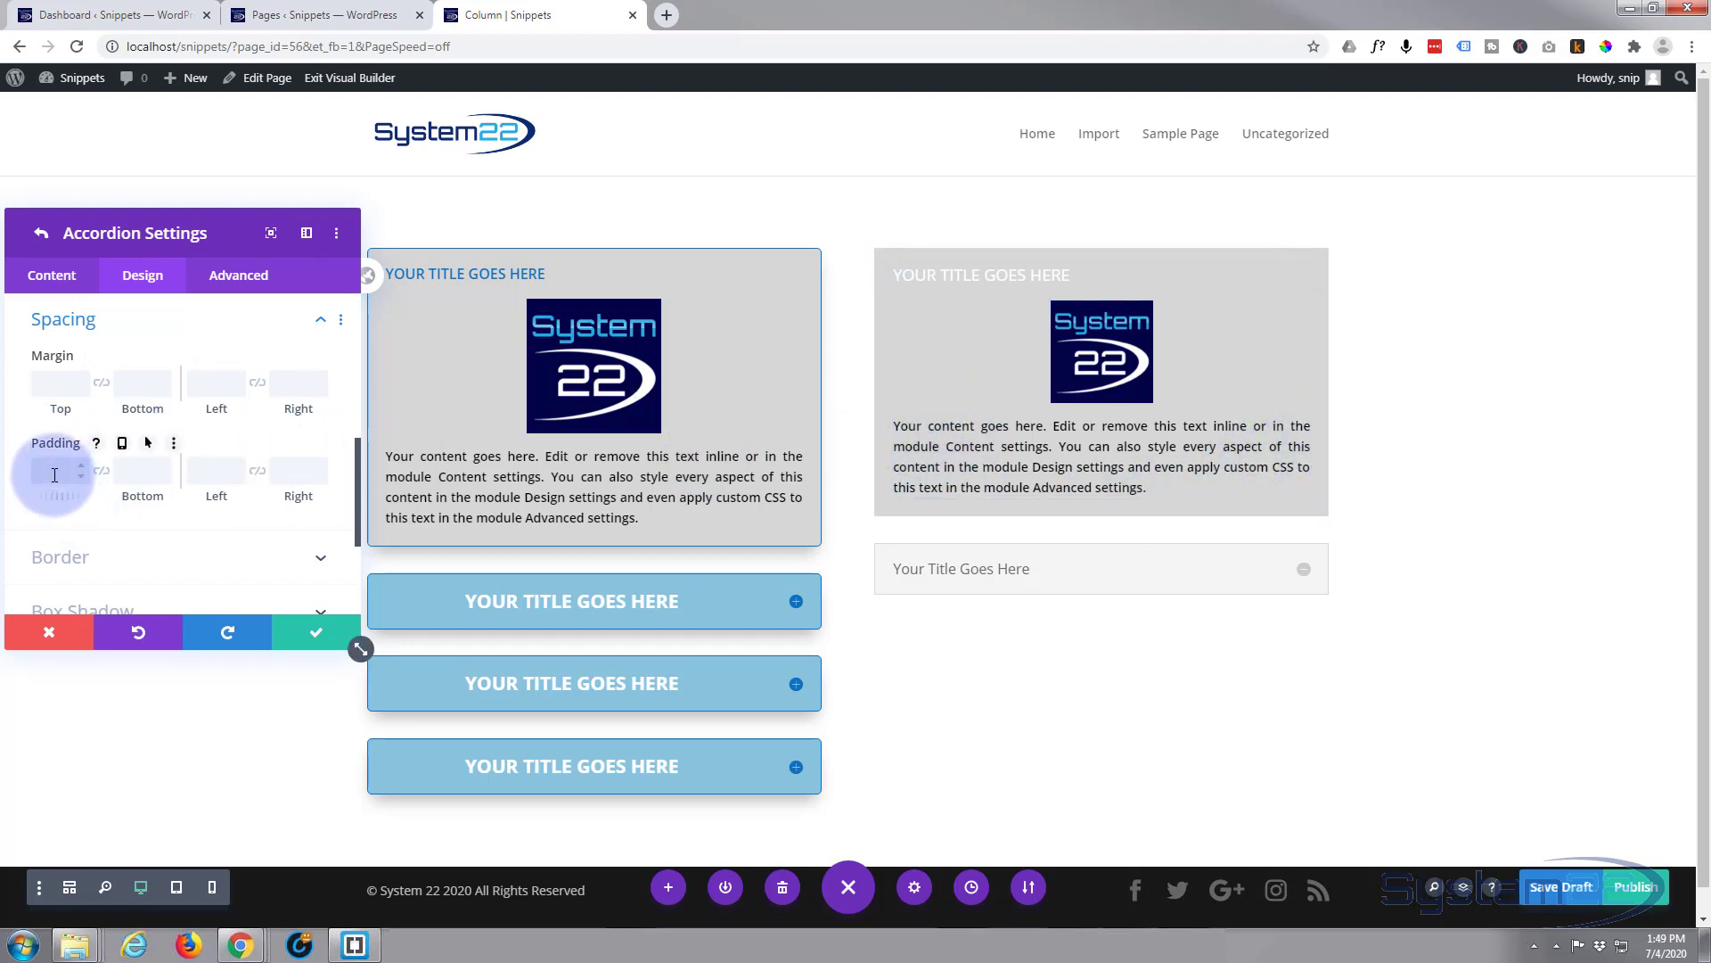
type("30")
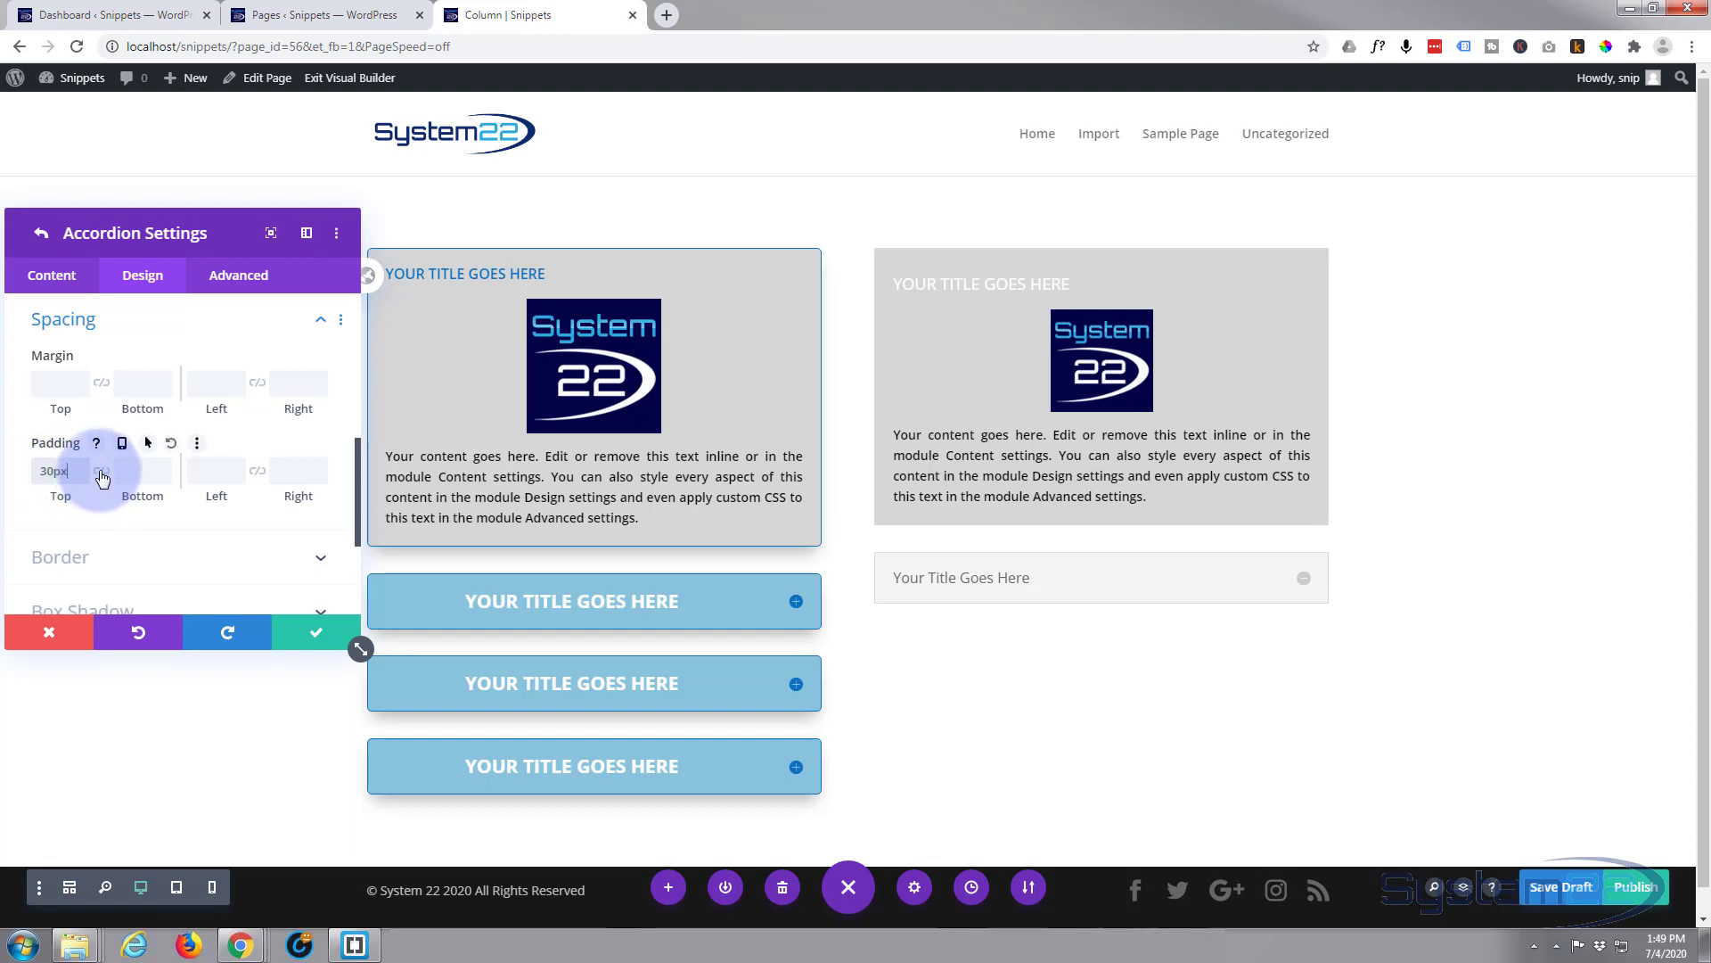
left_click(138, 479)
left_click(101, 470)
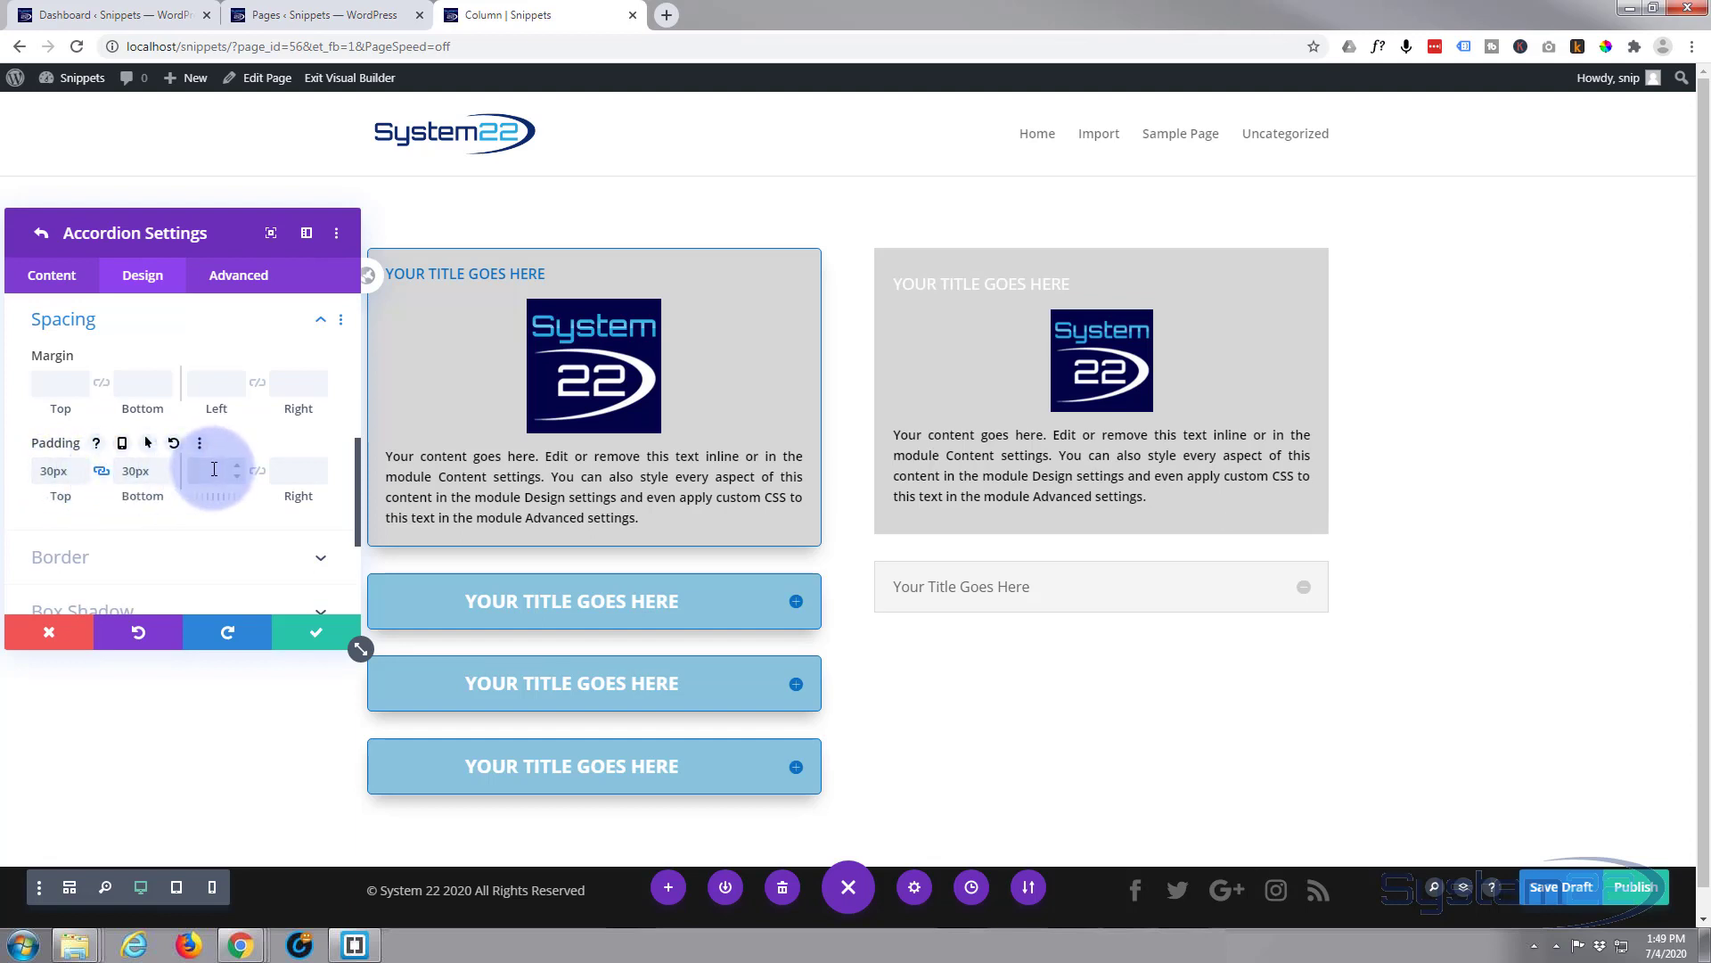
type("30px")
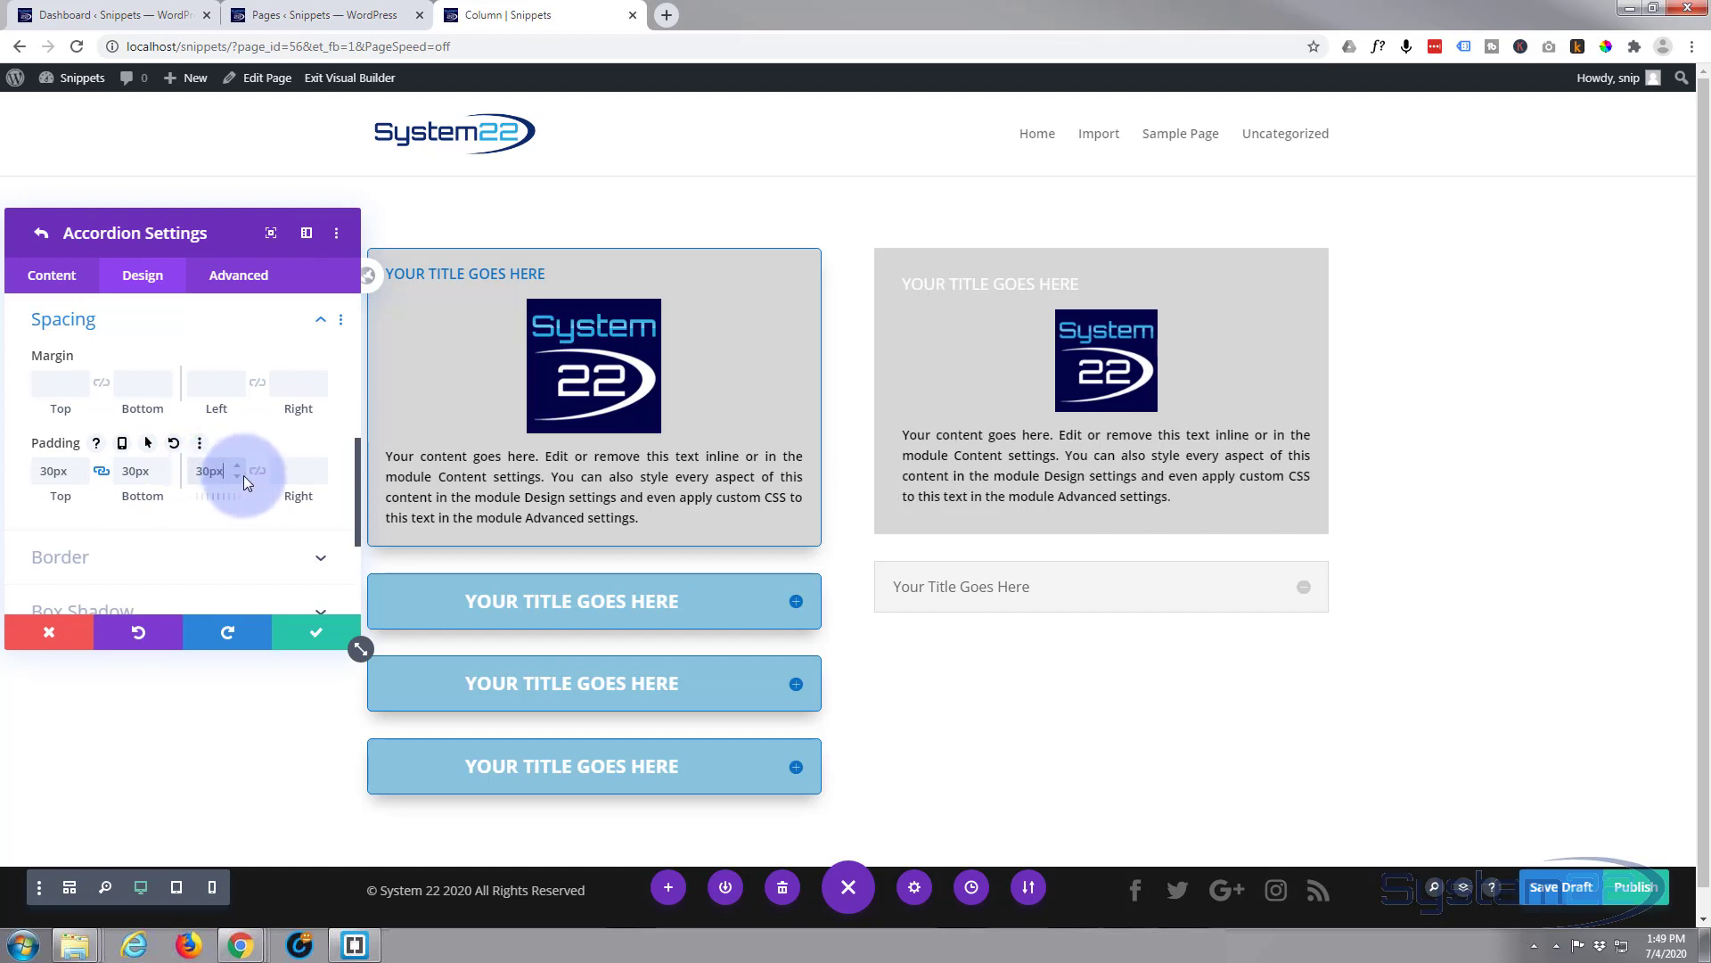
left_click(256, 472)
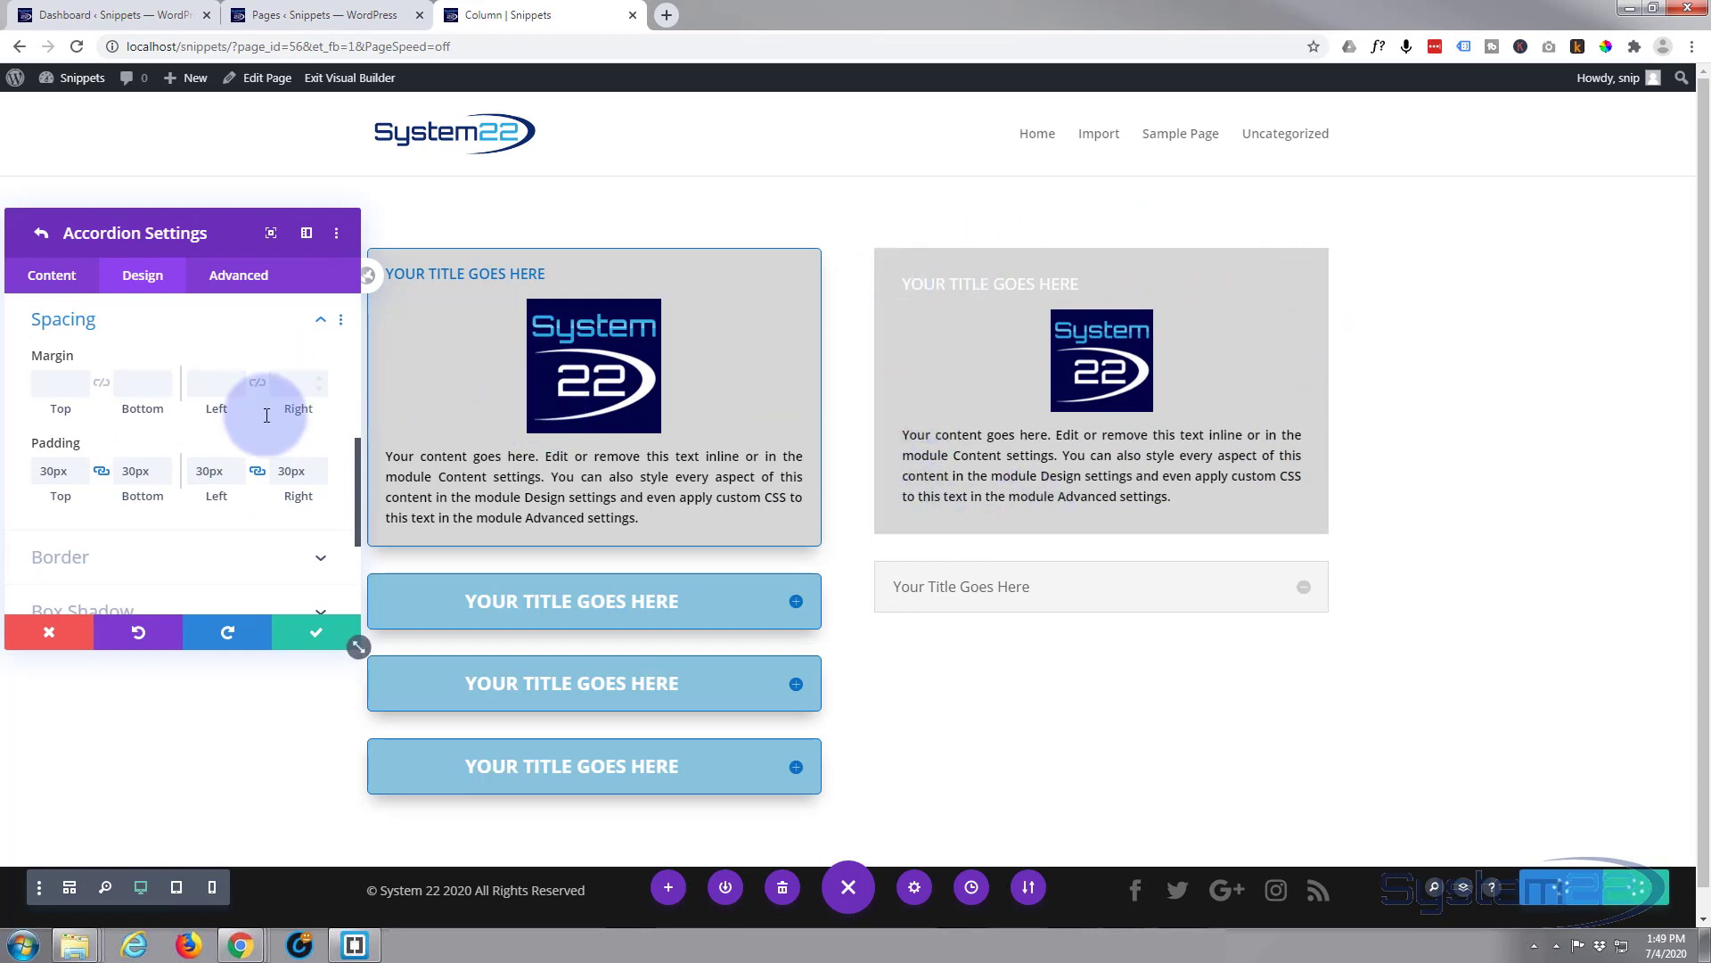
Step: Try top margins of 50px and -50px on the item and clear the margin value
left_click(47, 386)
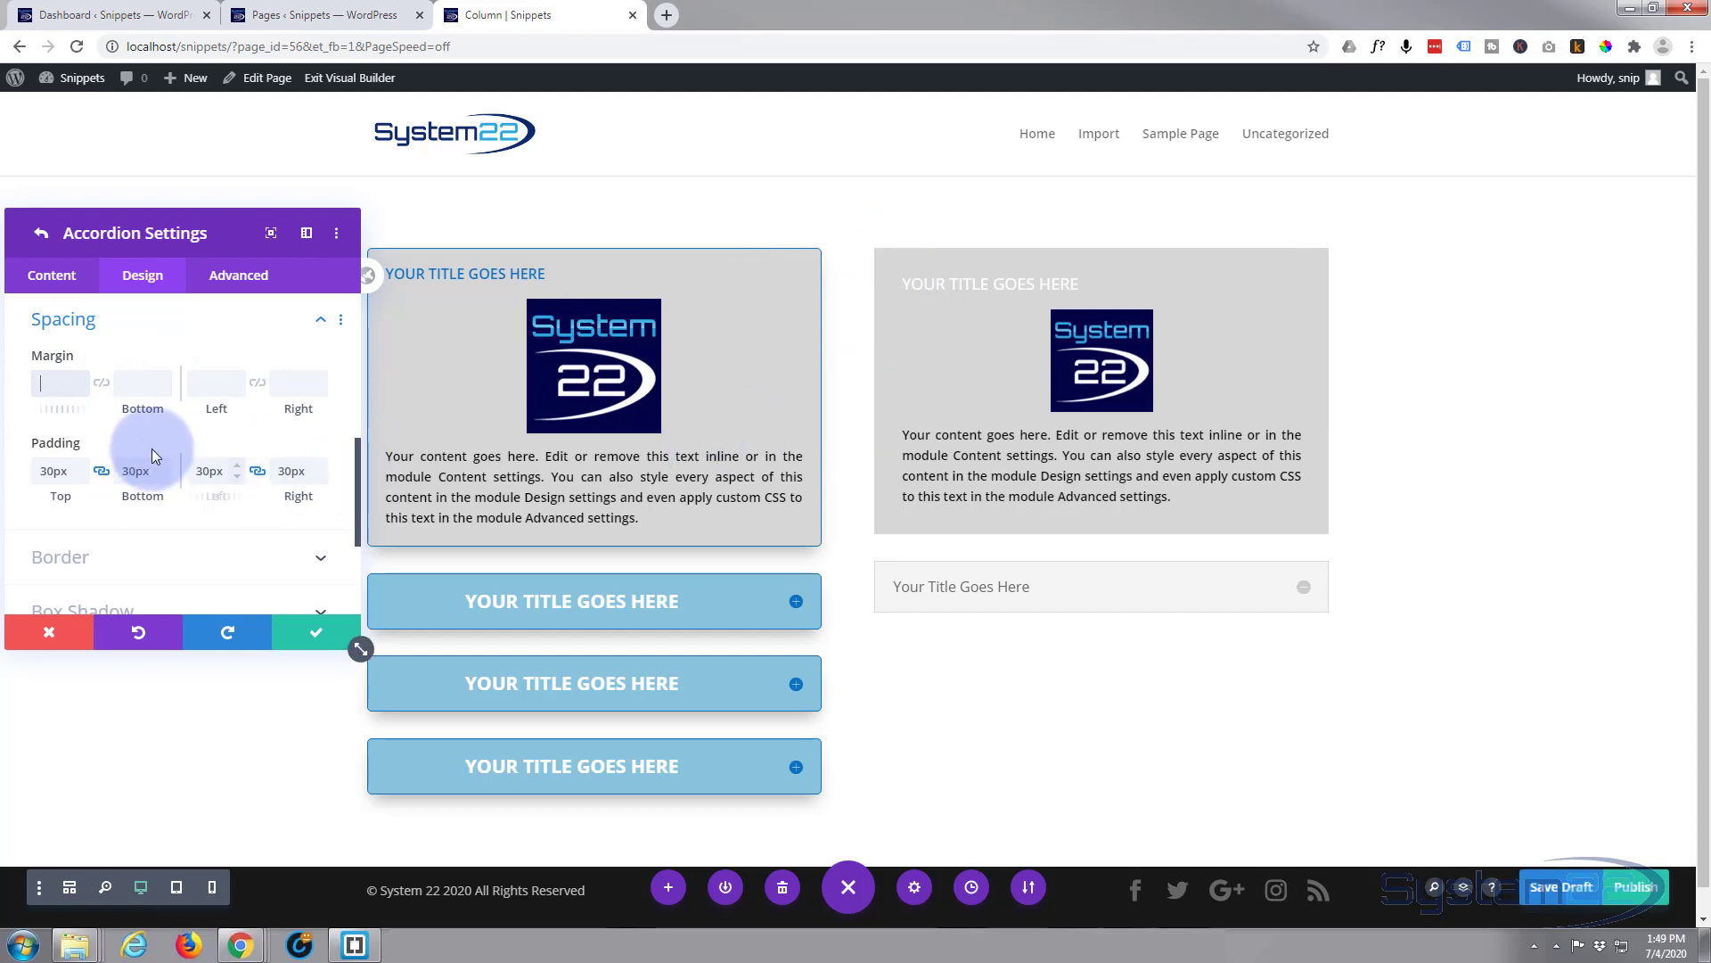
type("50px")
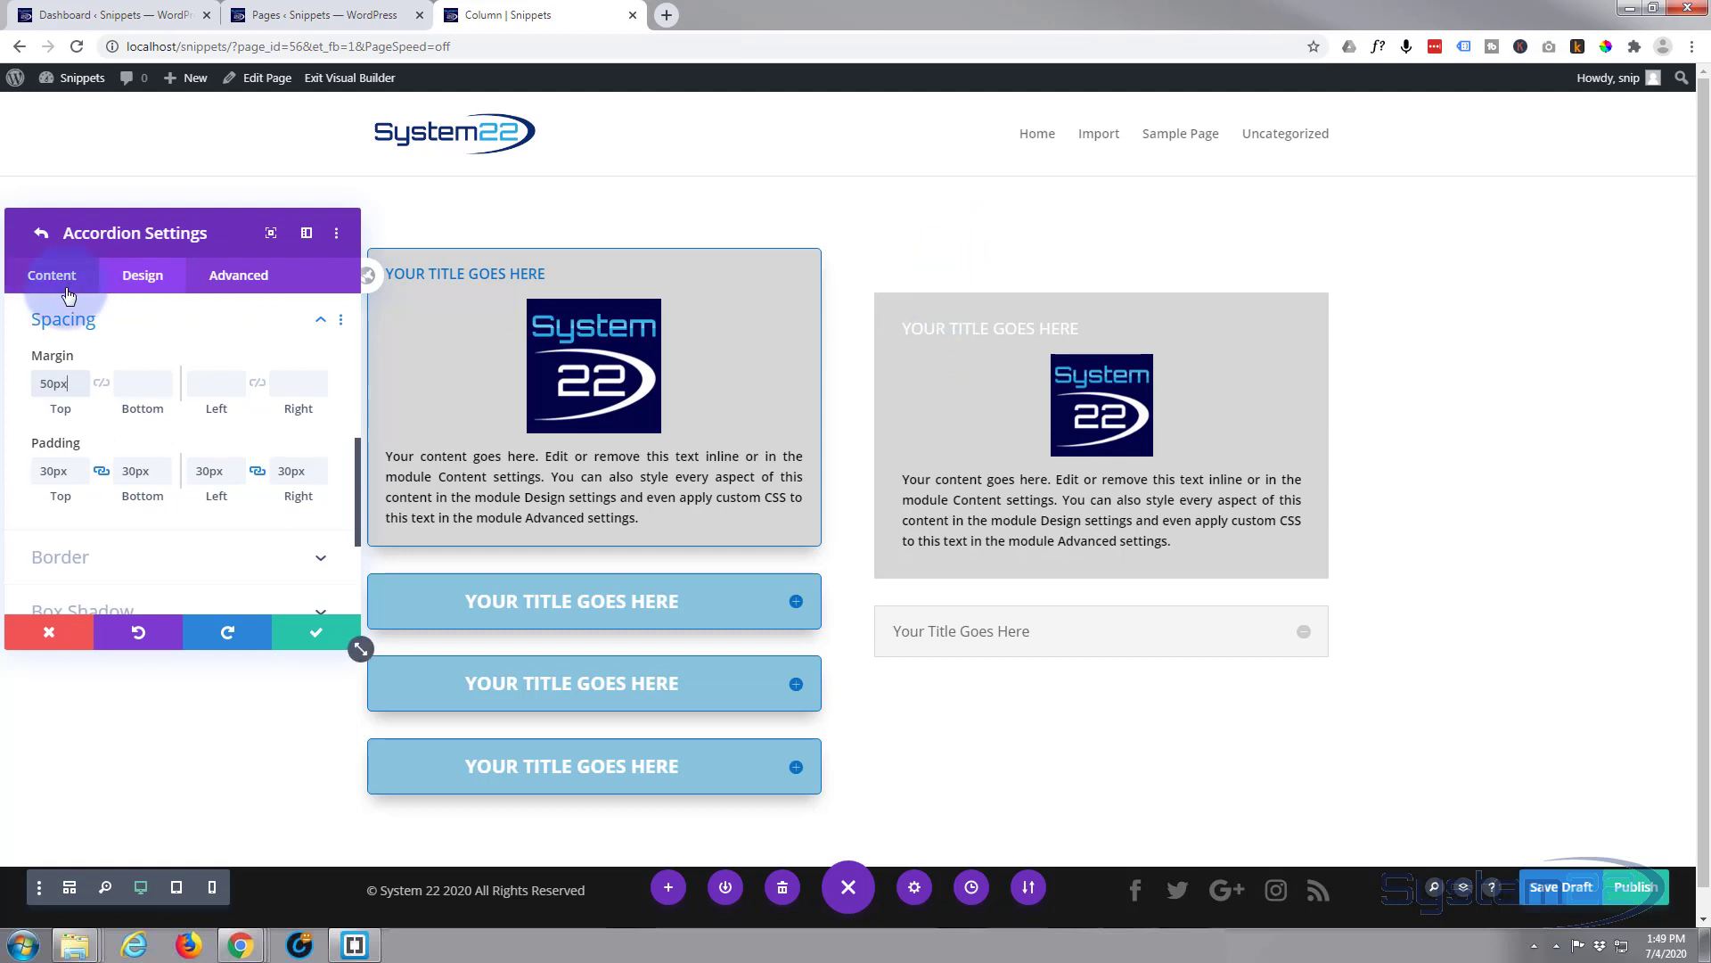
left_click(54, 382)
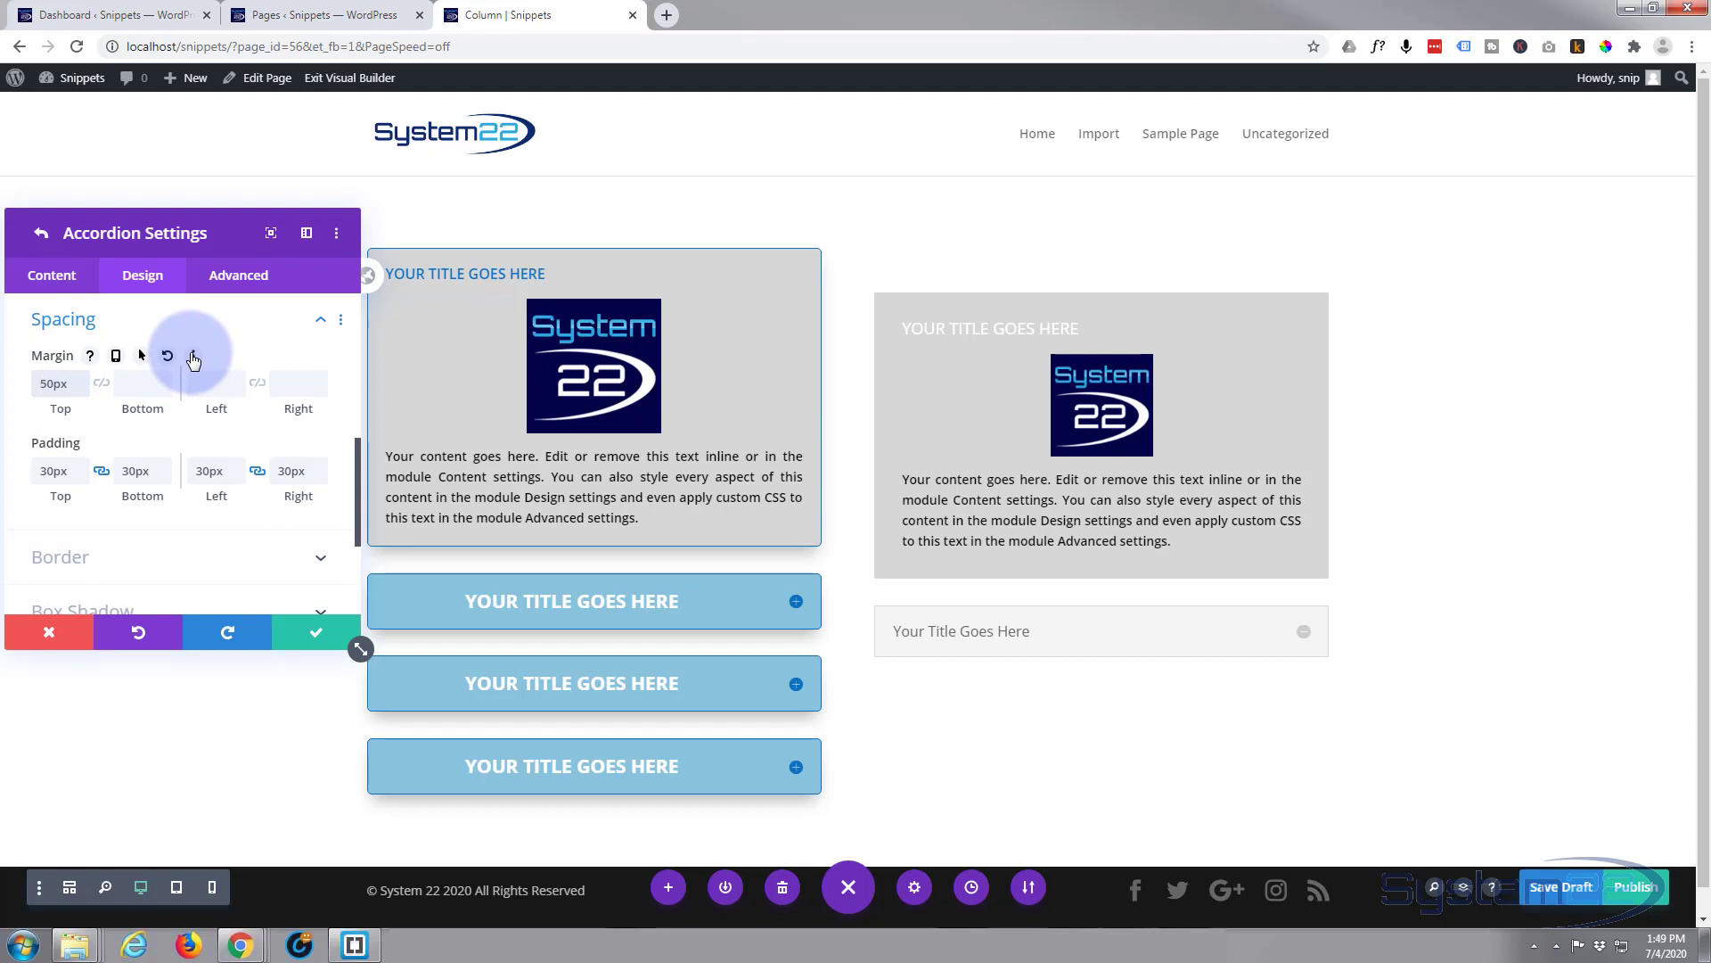
type("-")
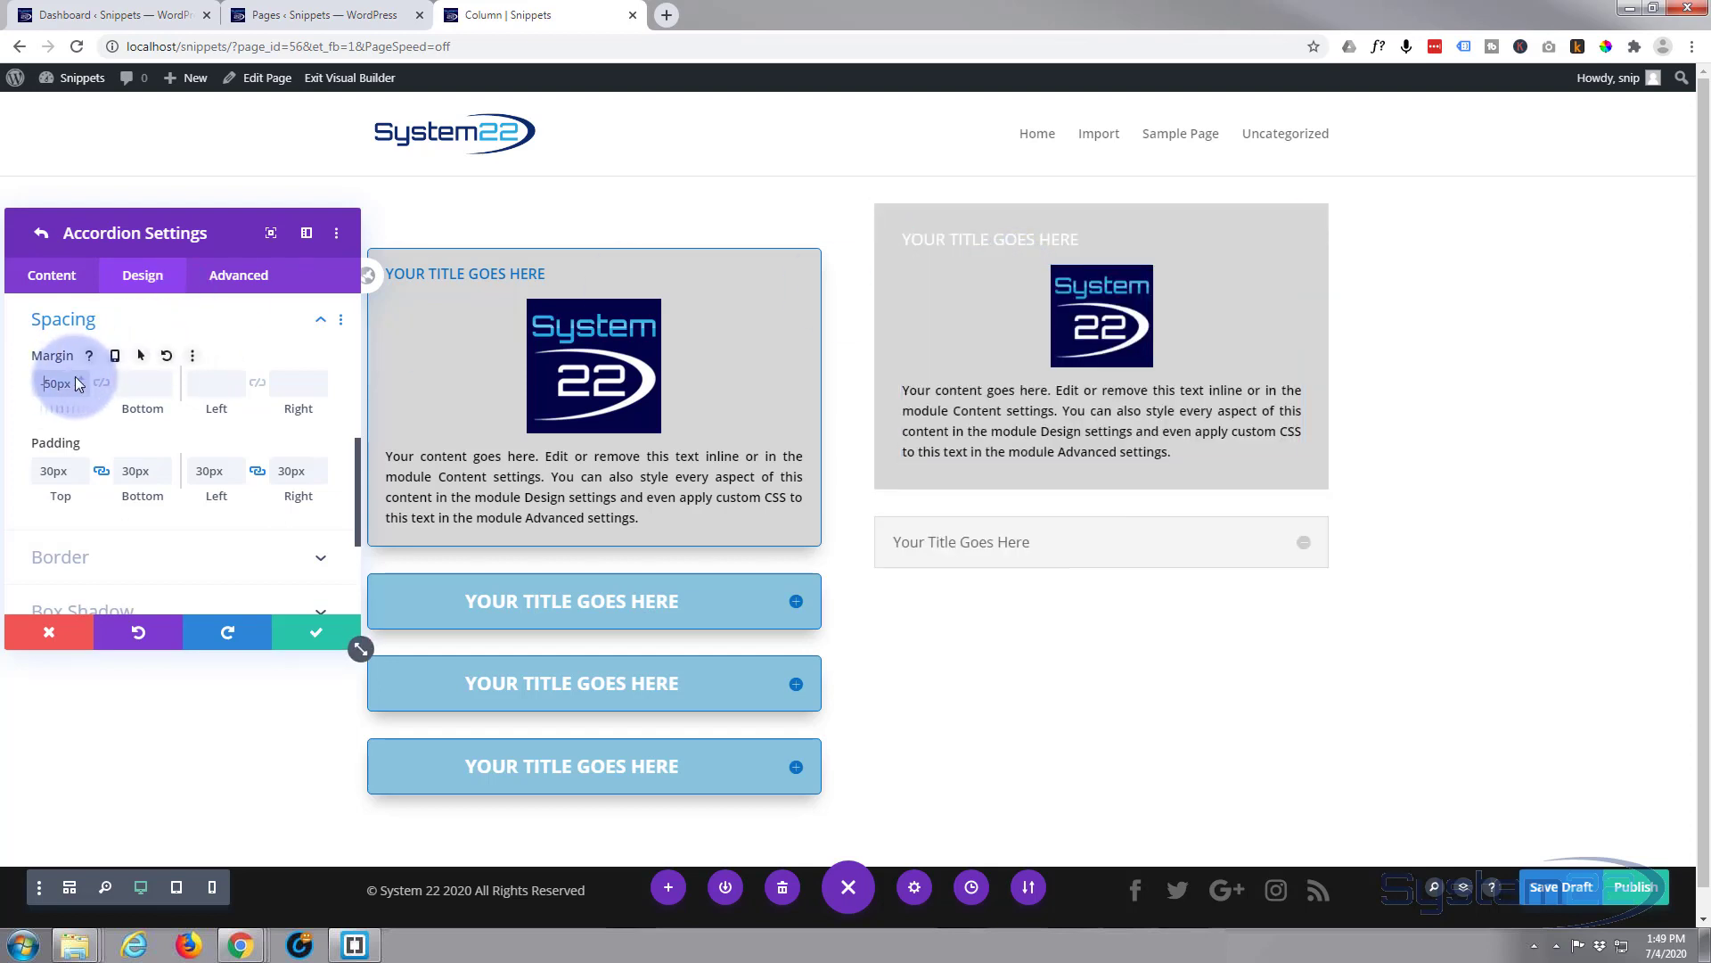
left_click_drag(75, 383, 23, 385)
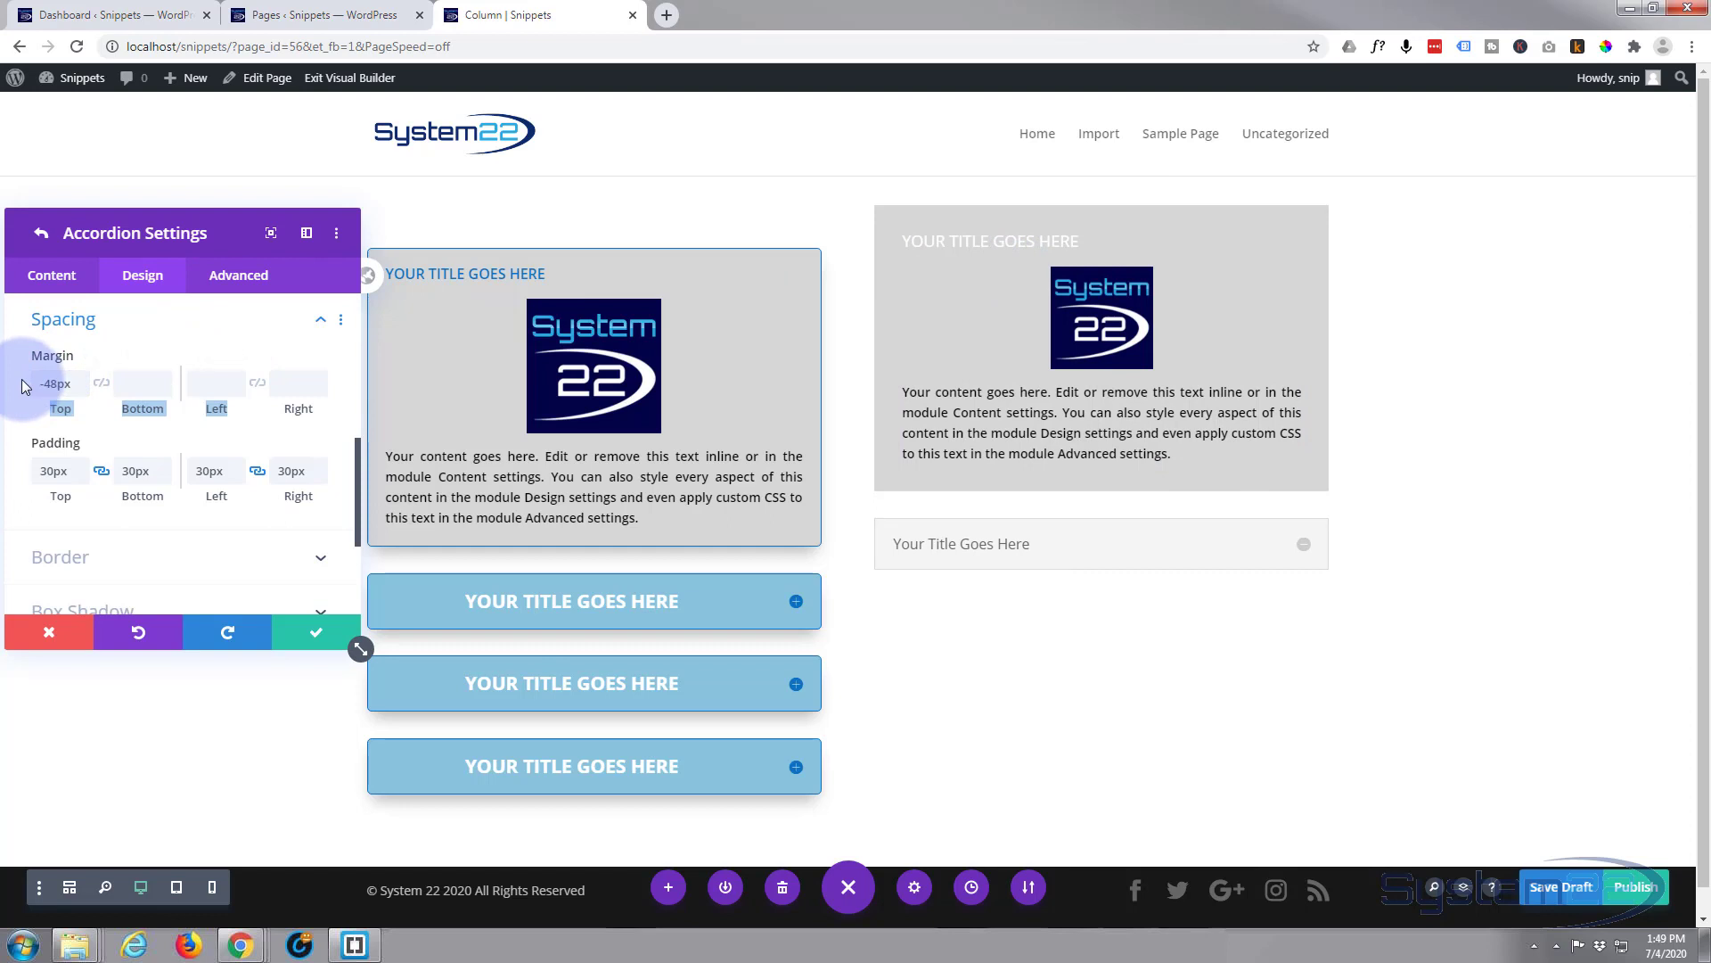
left_click(55, 380)
left_click_drag(62, 385, 29, 385)
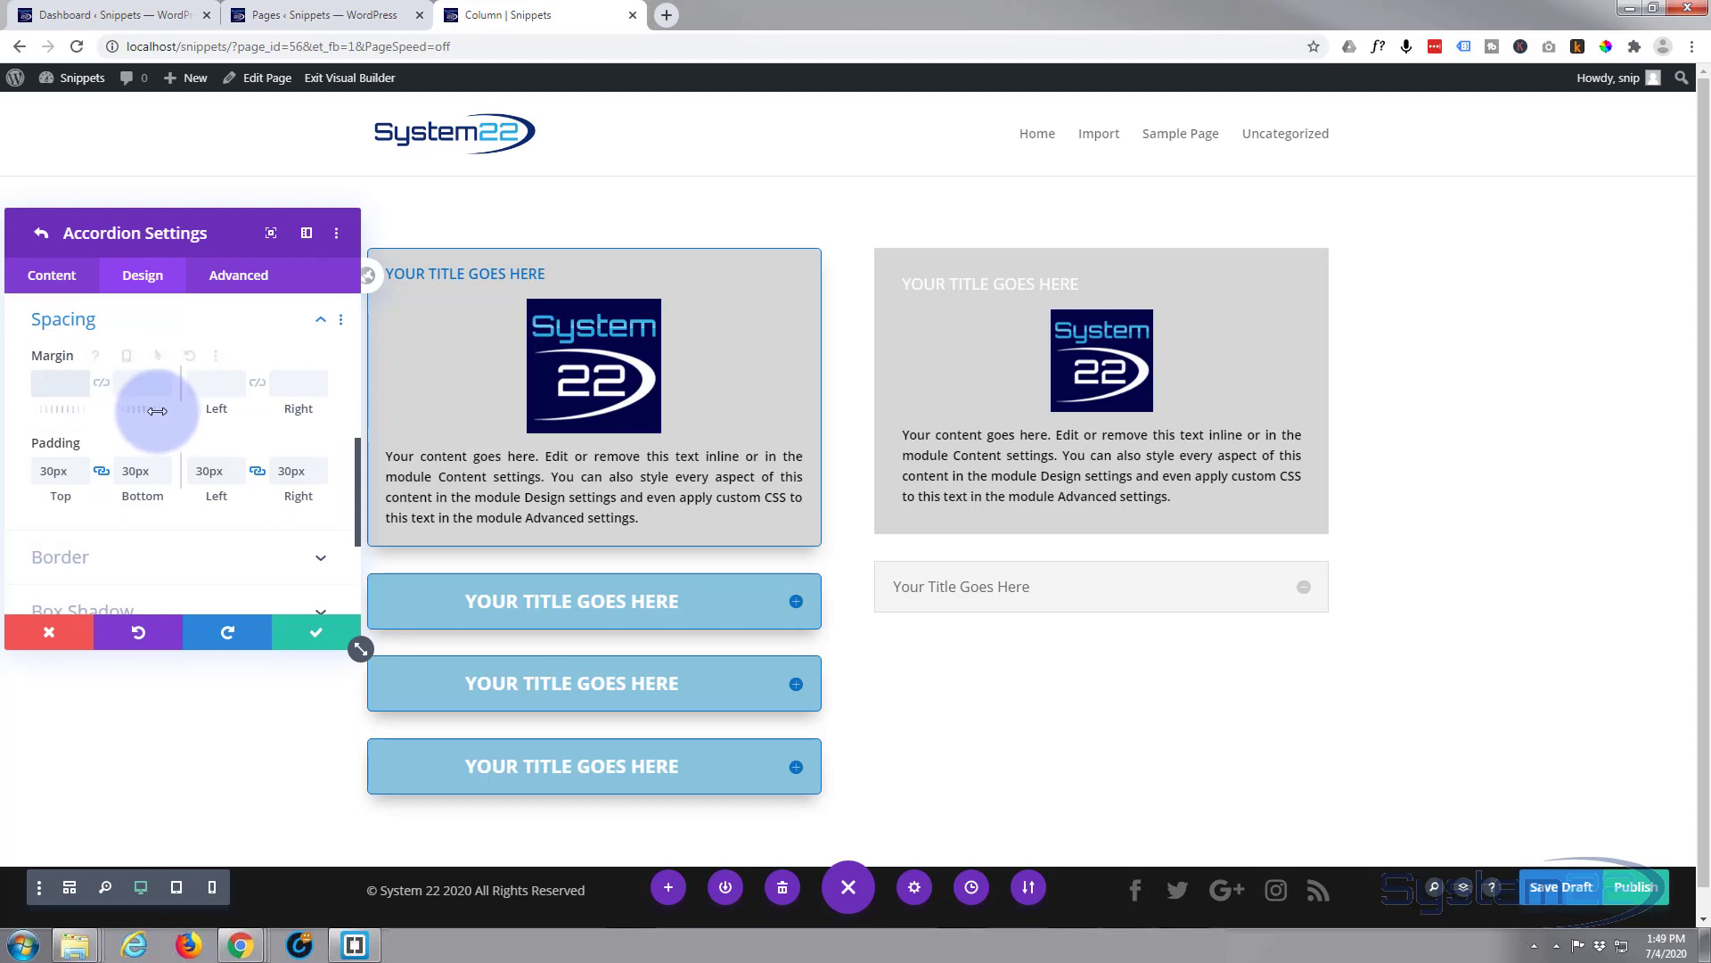
Step: Round all four corners of the first accordion item to 20px
scroll(158, 411, "down", 2)
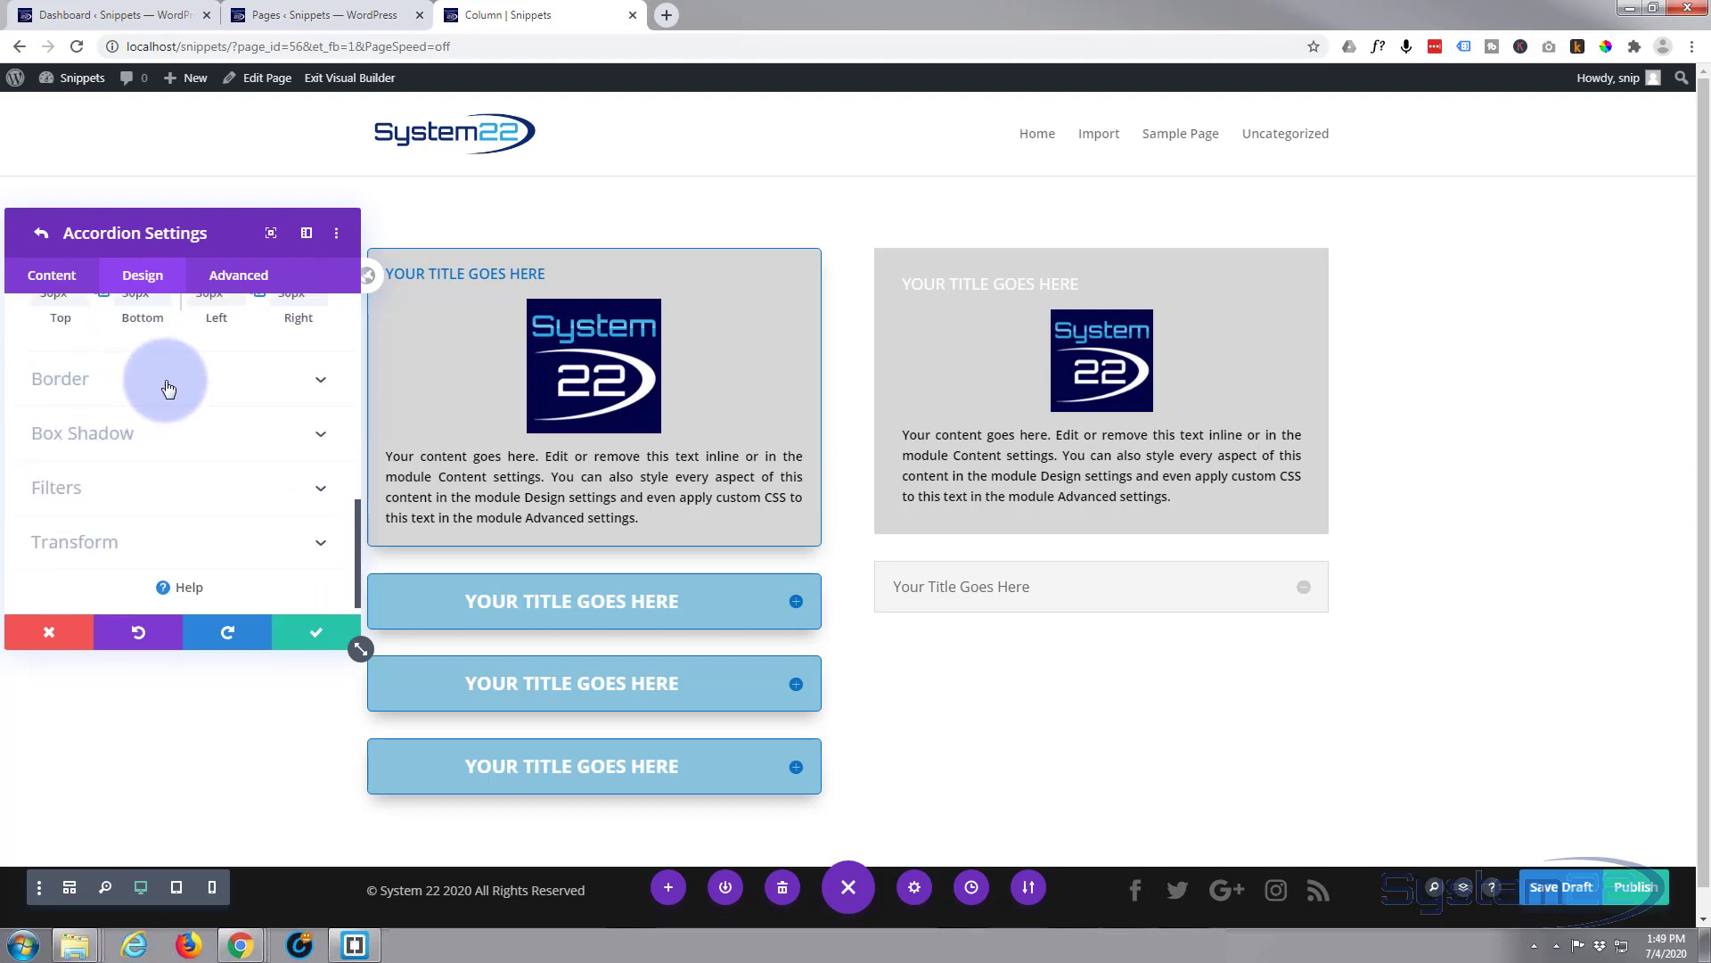
left_click(169, 381)
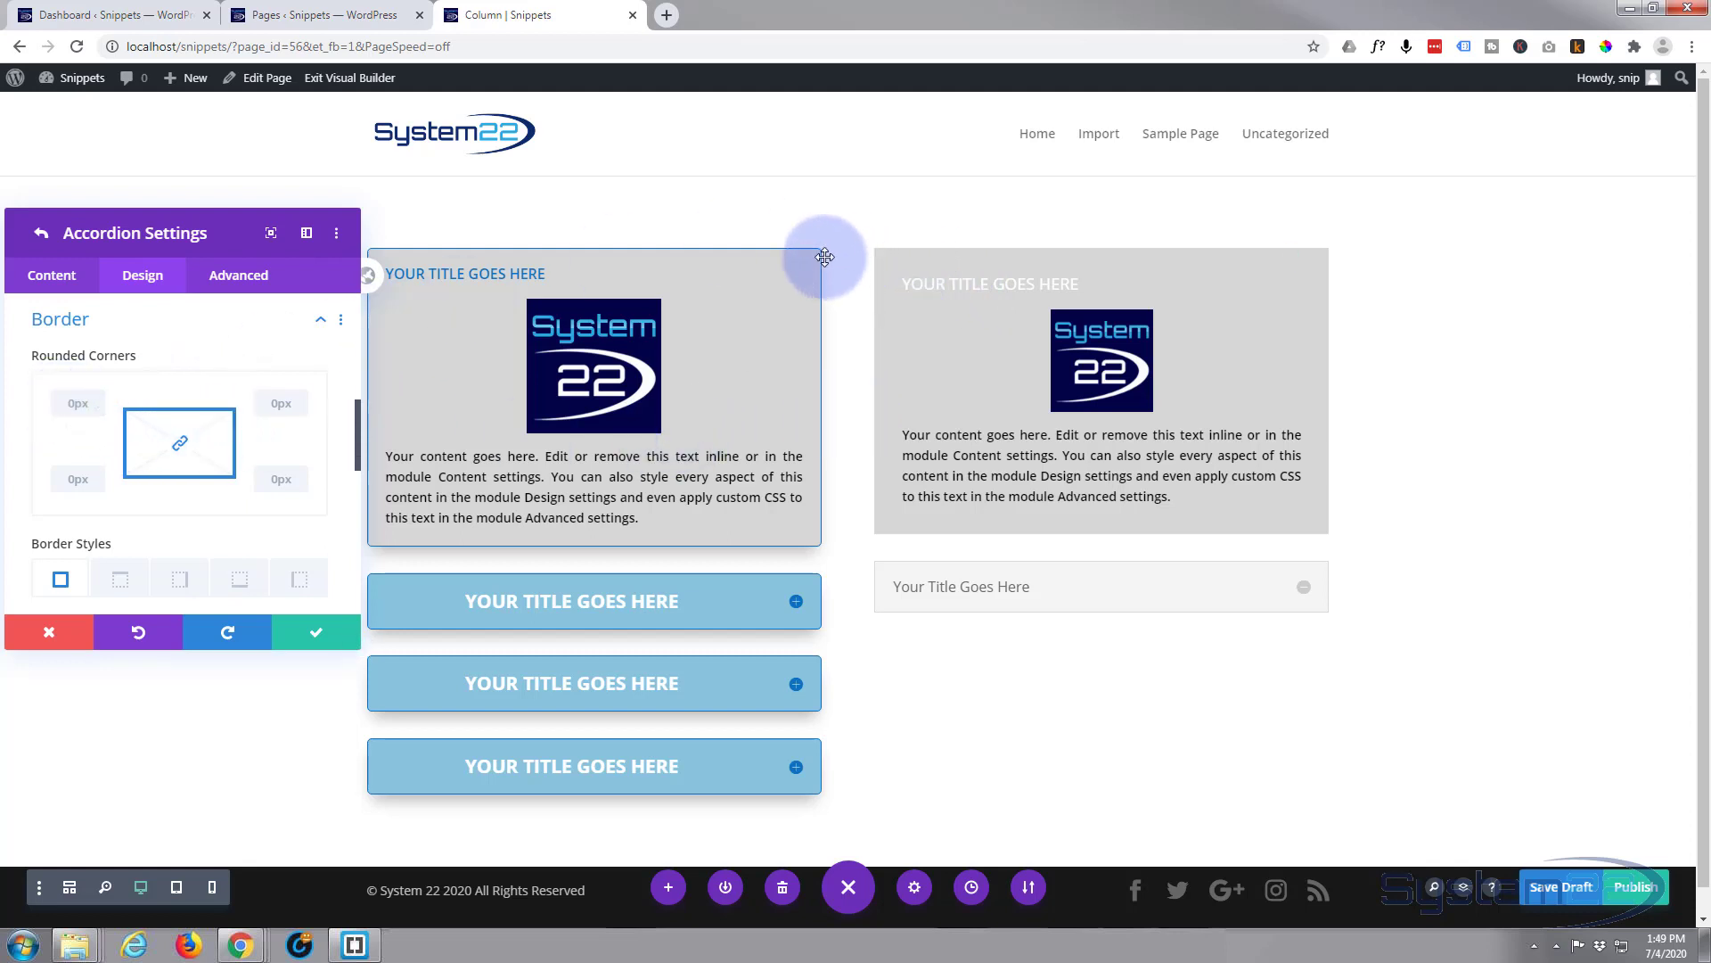
left_click(72, 403)
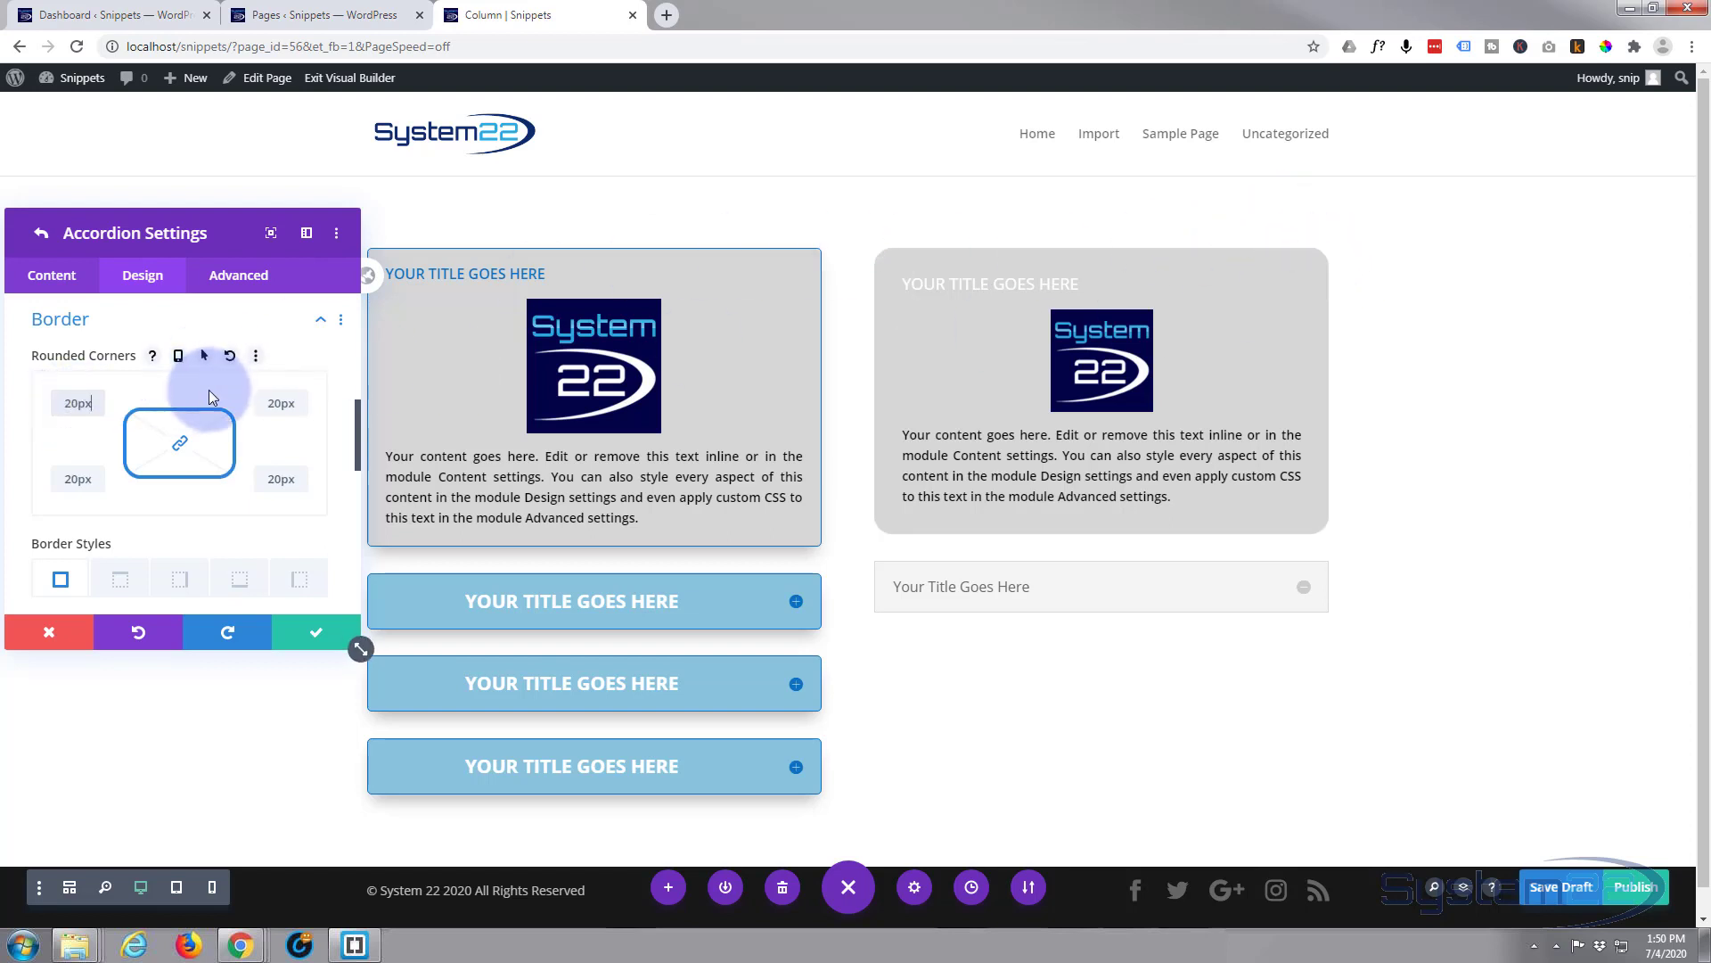
Step: Set the border colour of the first accordion item to the blue preset swatch
scroll(211, 389, "down", 1)
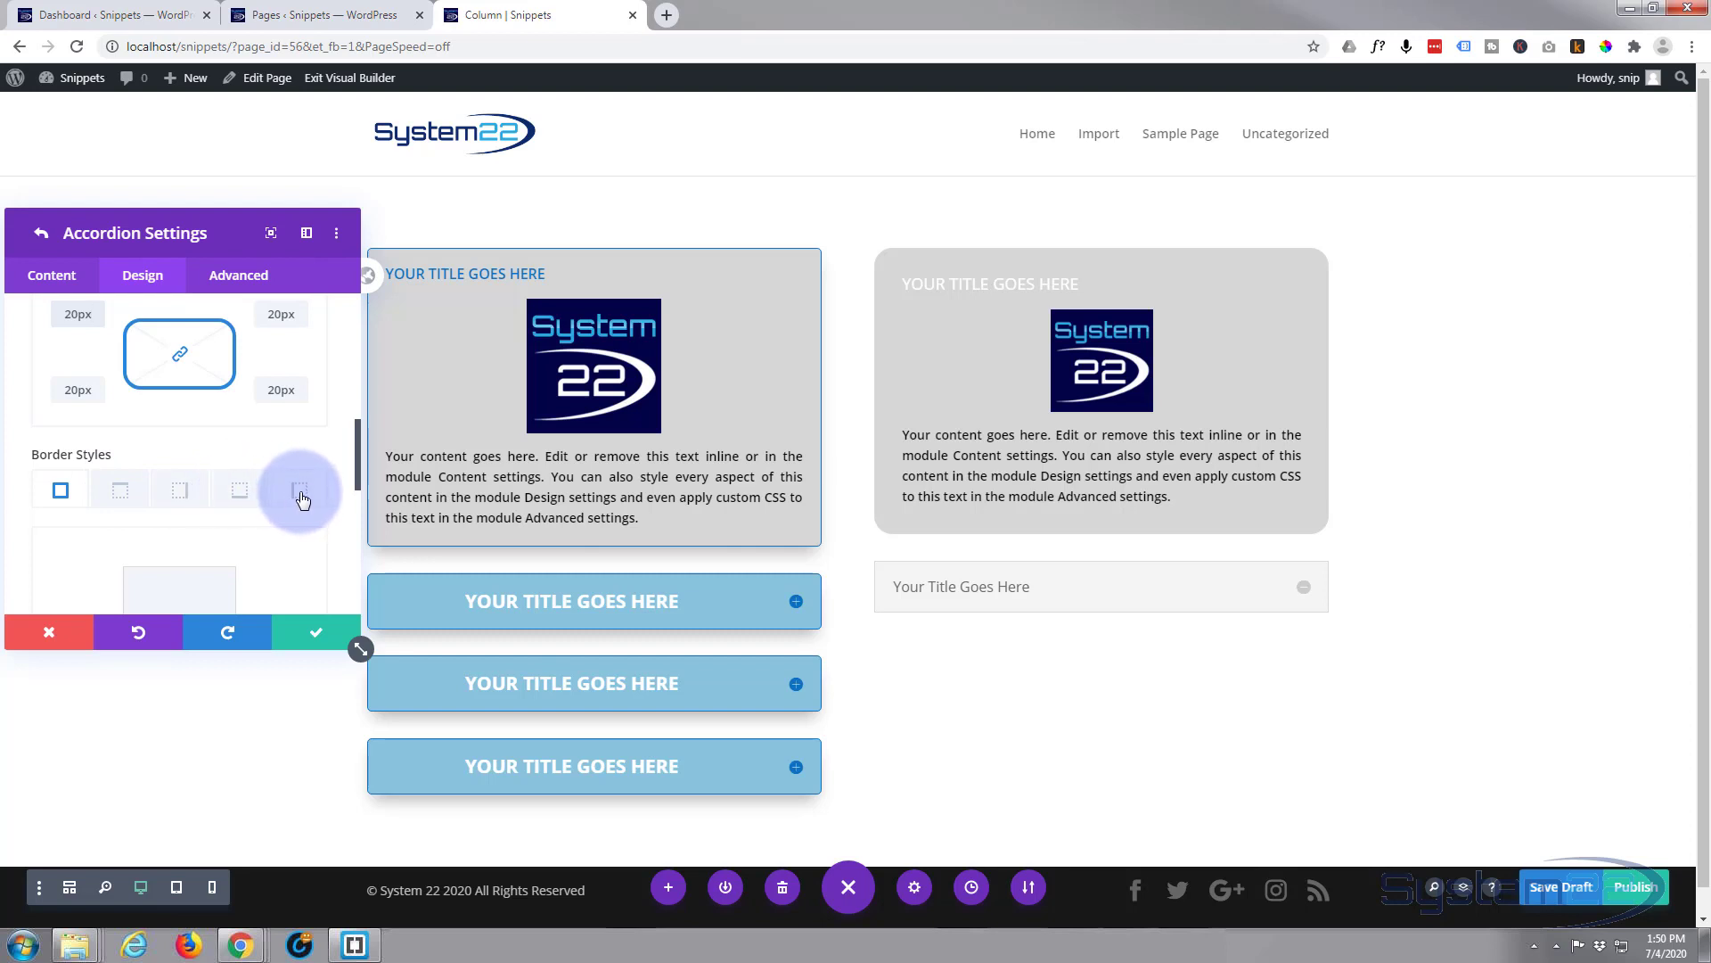
scroll(301, 490, "down", 2)
scroll(303, 488, "down", 1)
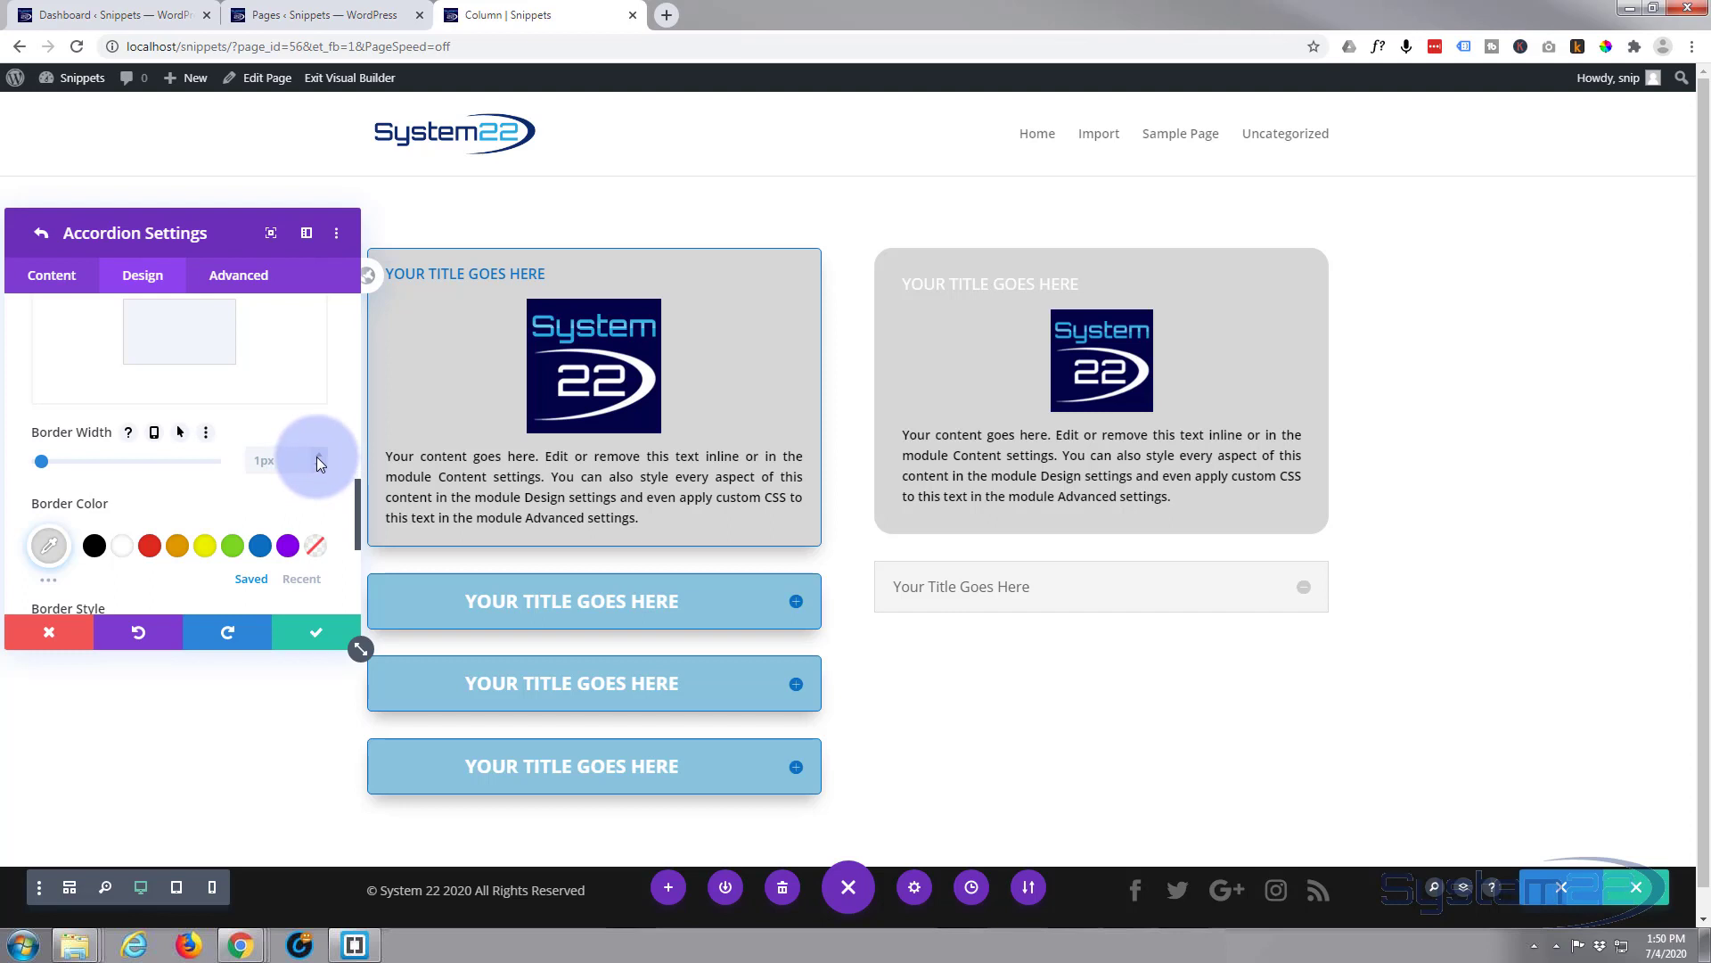
left_click(267, 552)
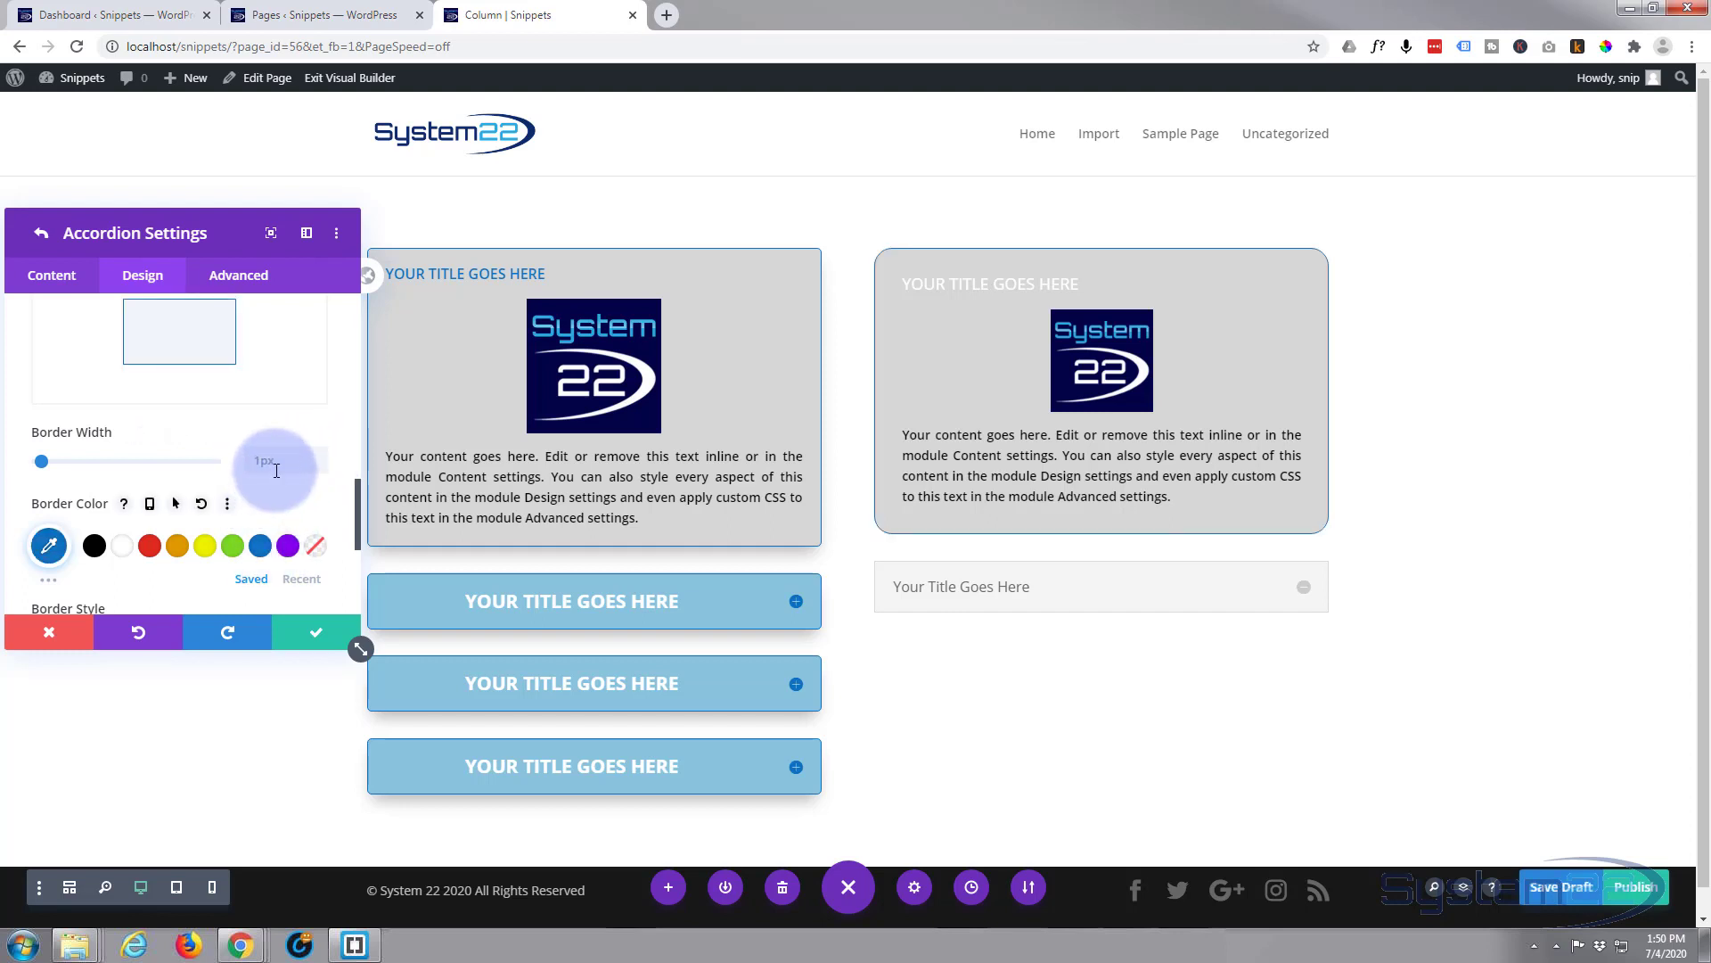
Step: Set the first accordion item's border width to 2px and preview the item closed and open
left_click(322, 452)
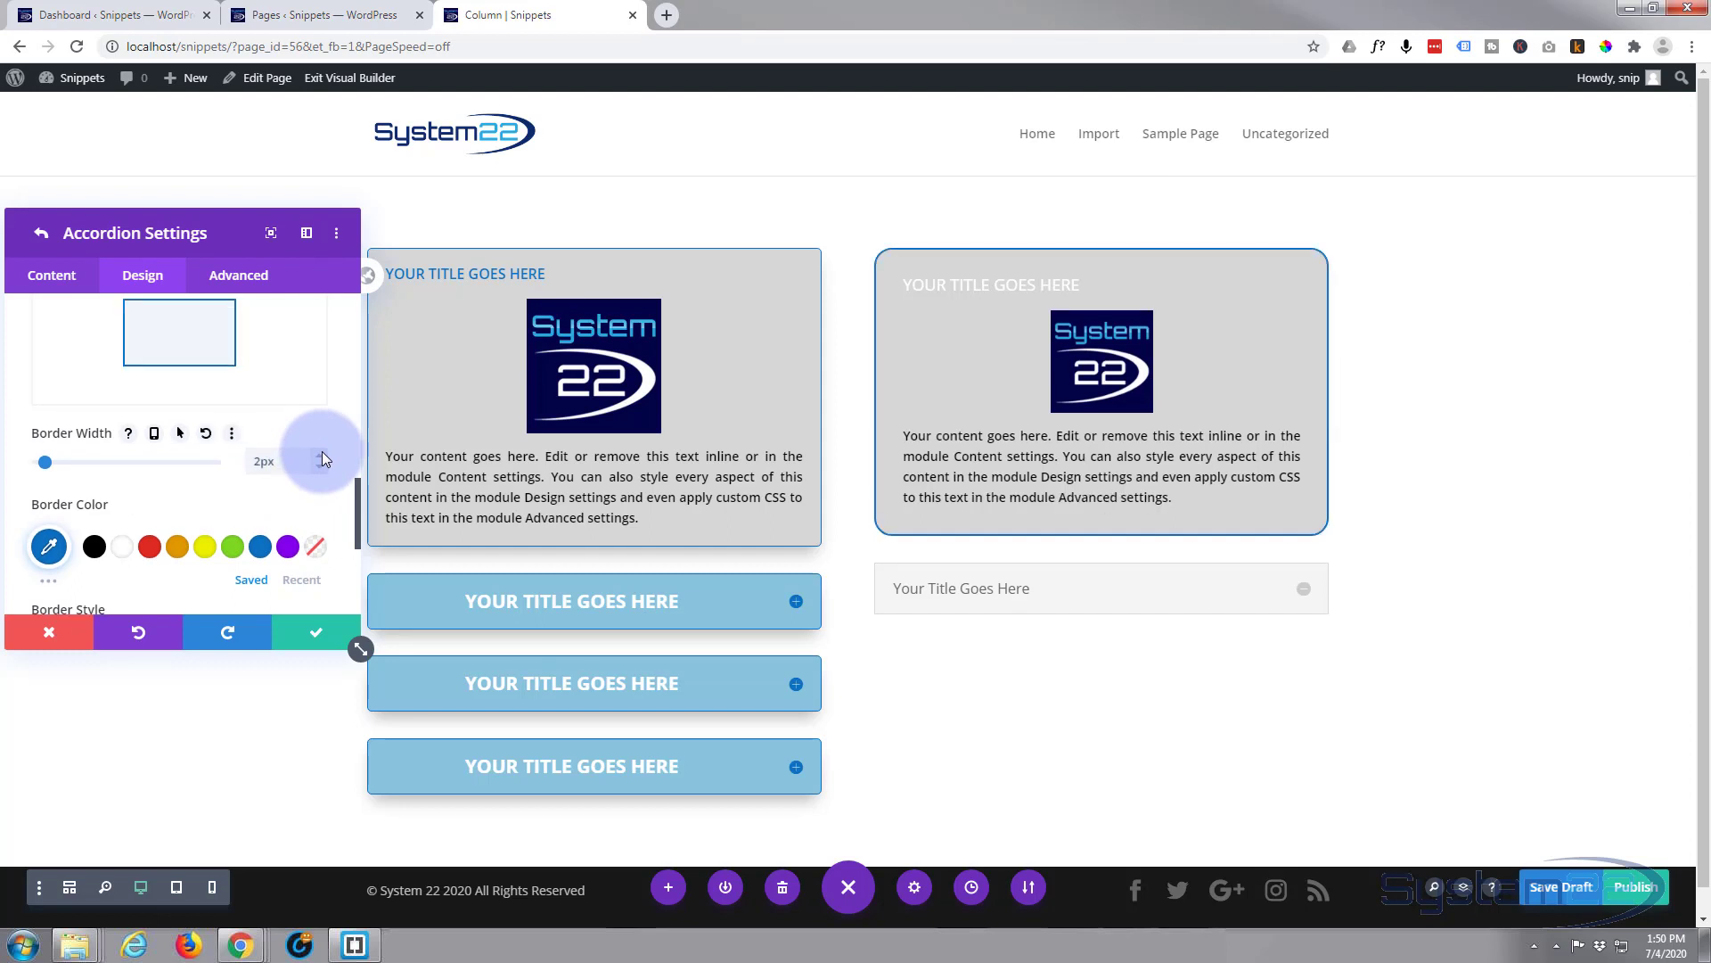
left_click(1216, 581)
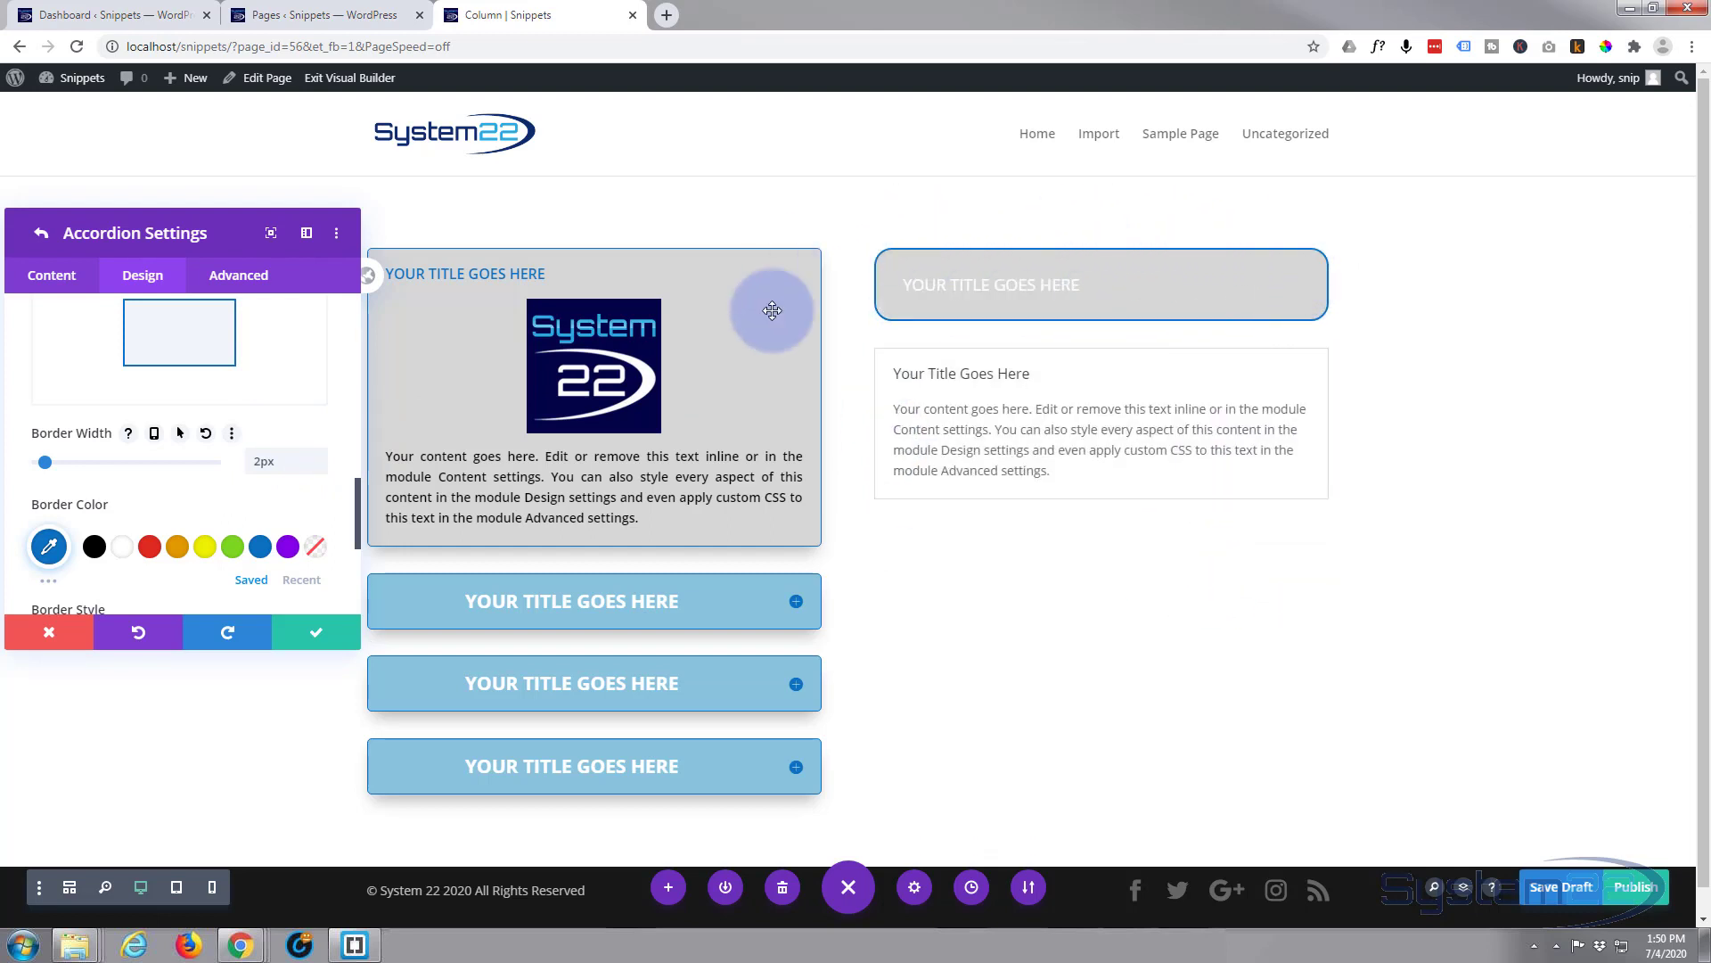
left_click(1240, 281)
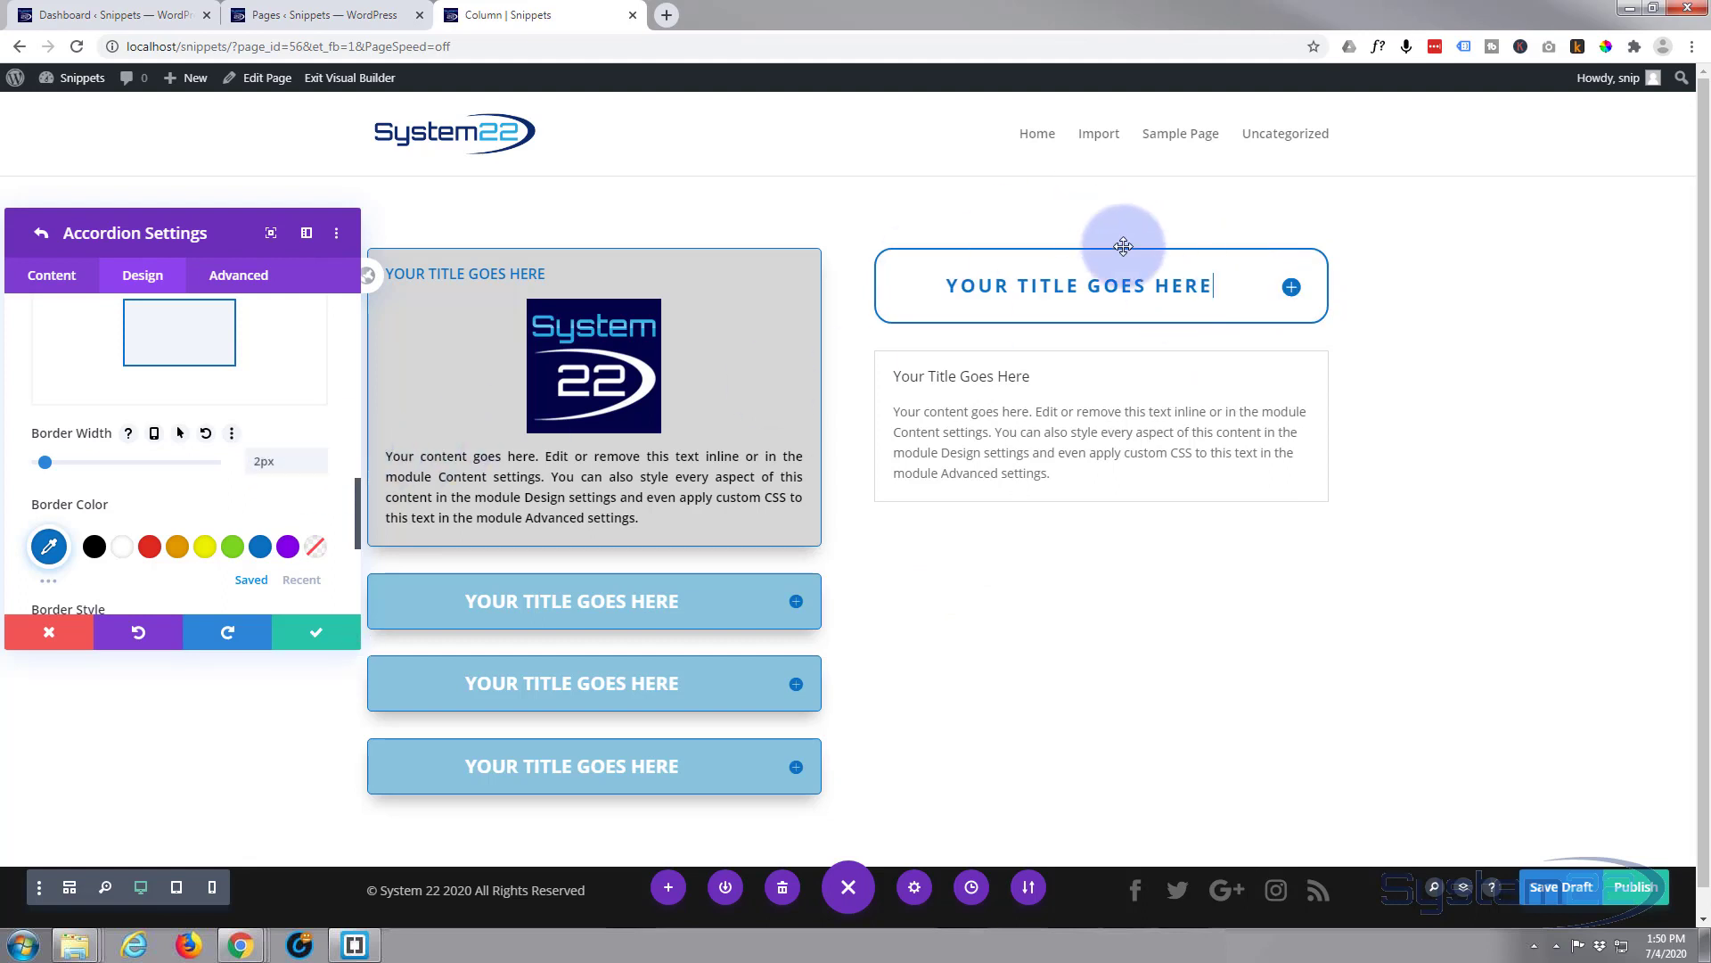
left_click(1268, 288)
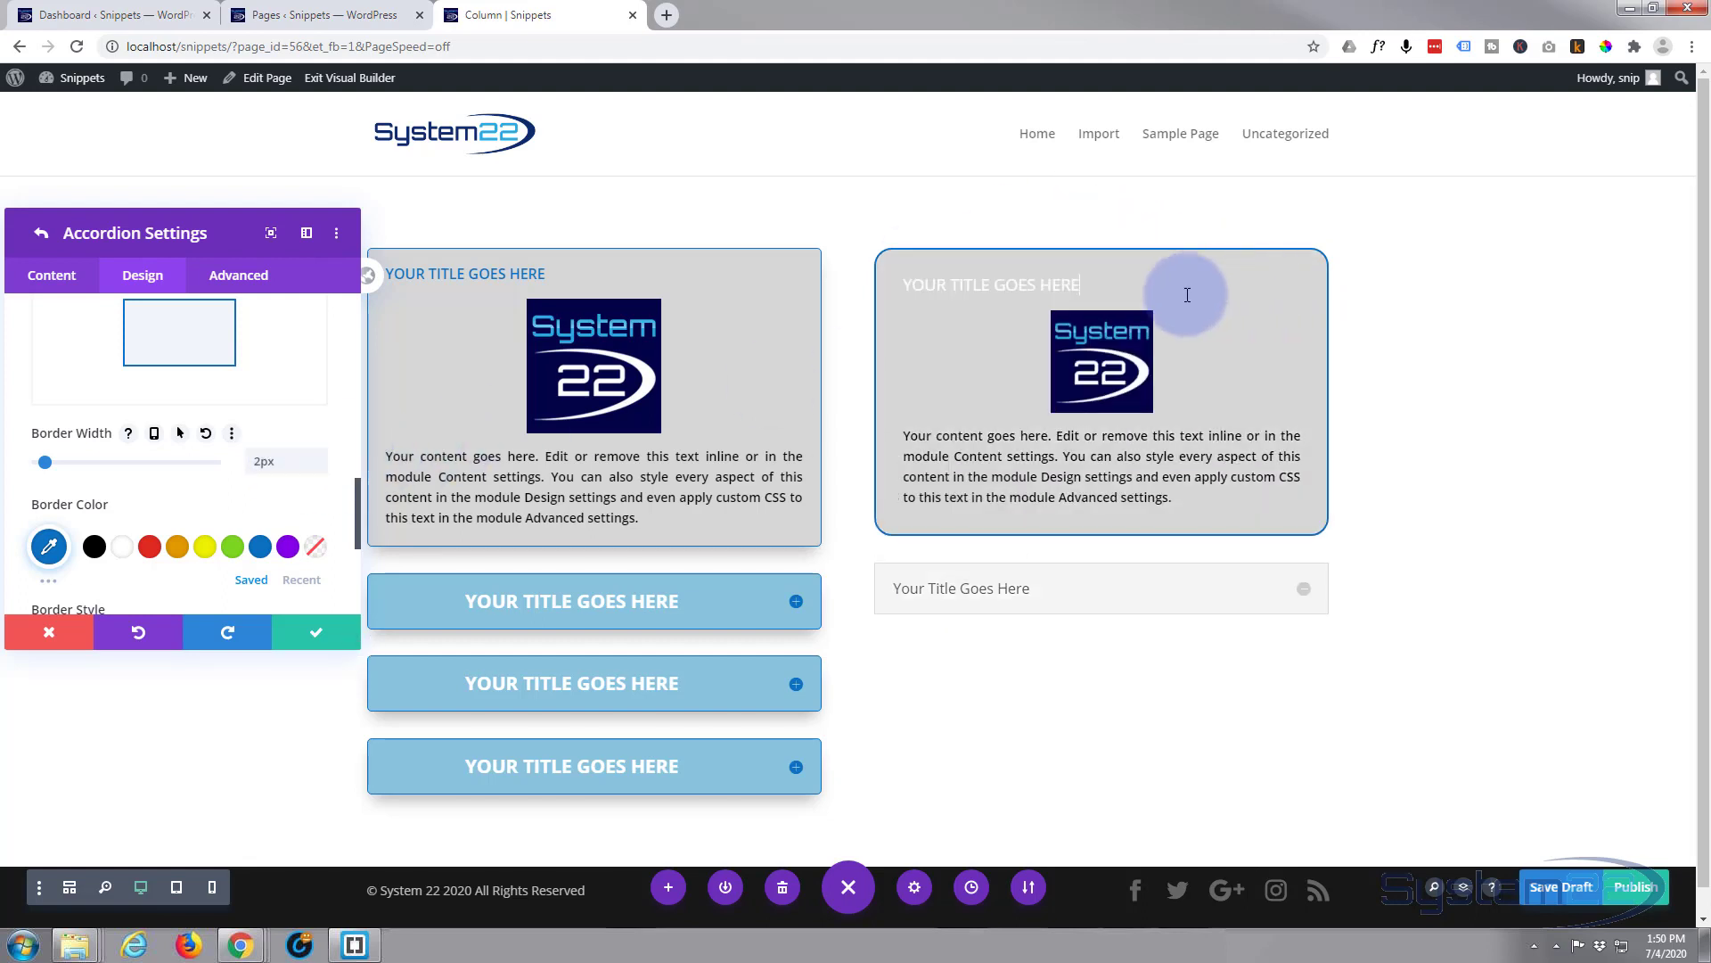
Step: Apply the fourth box shadow preset, the soft shadow beneath the box, to the first accordion item and review its shadow settings
scroll(199, 452, "down", 2)
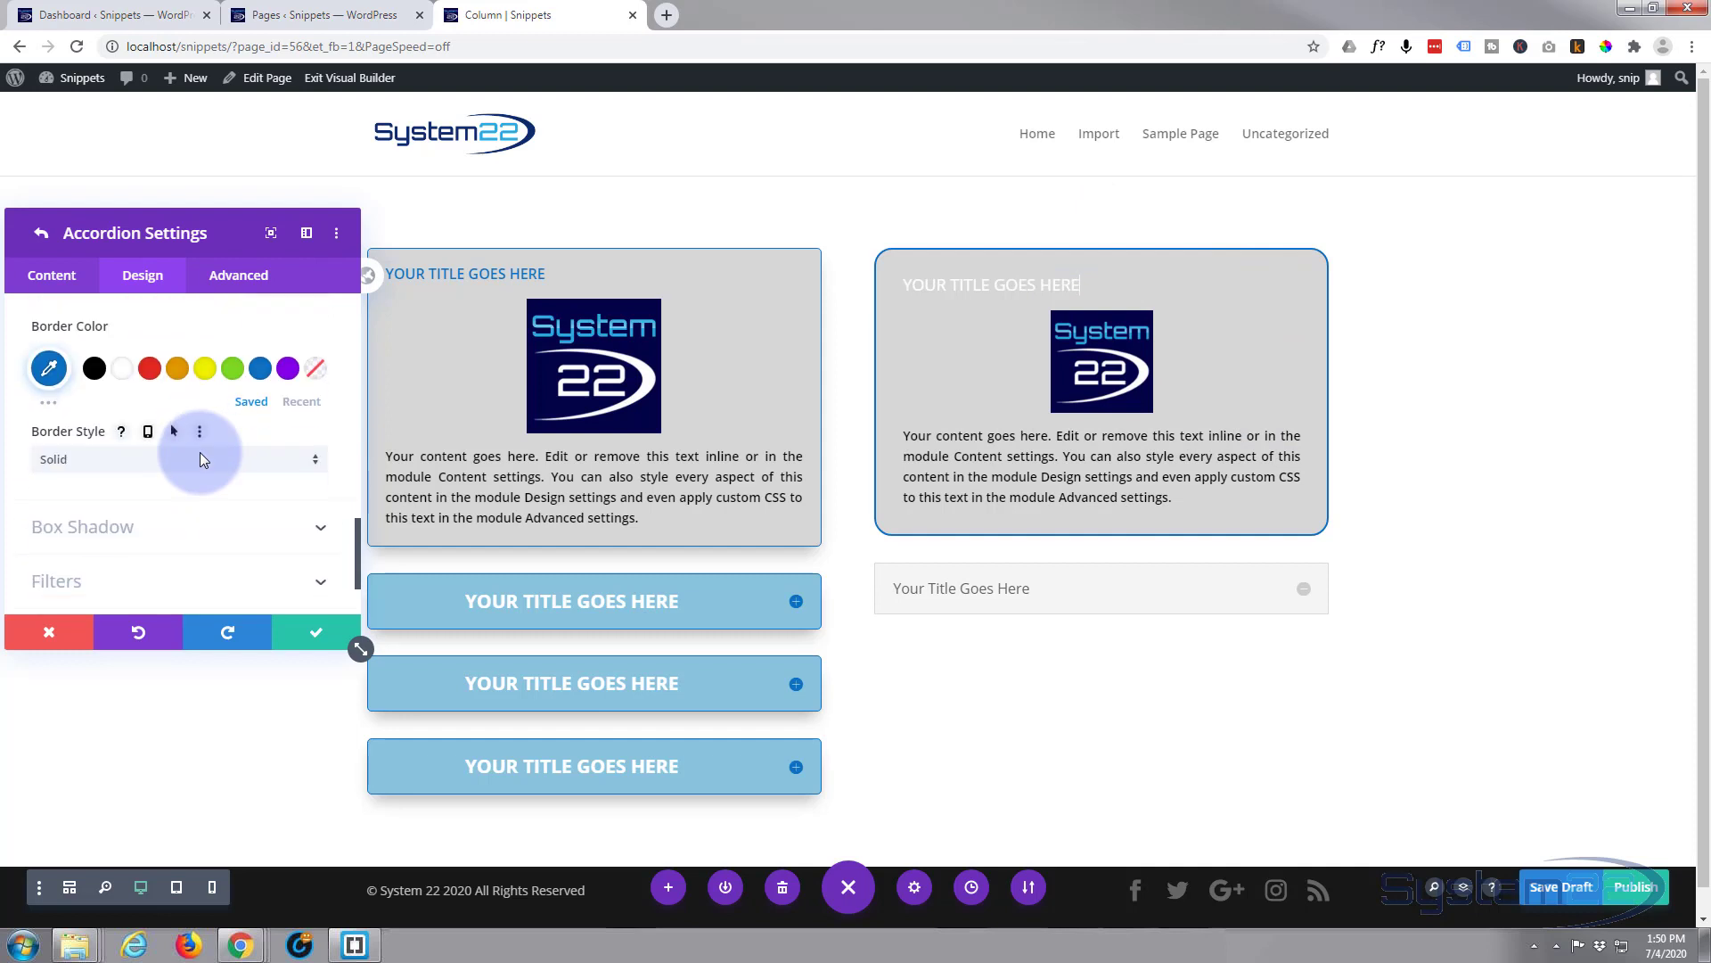
scroll(200, 452, "down", 1)
scroll(196, 450, "down", 1)
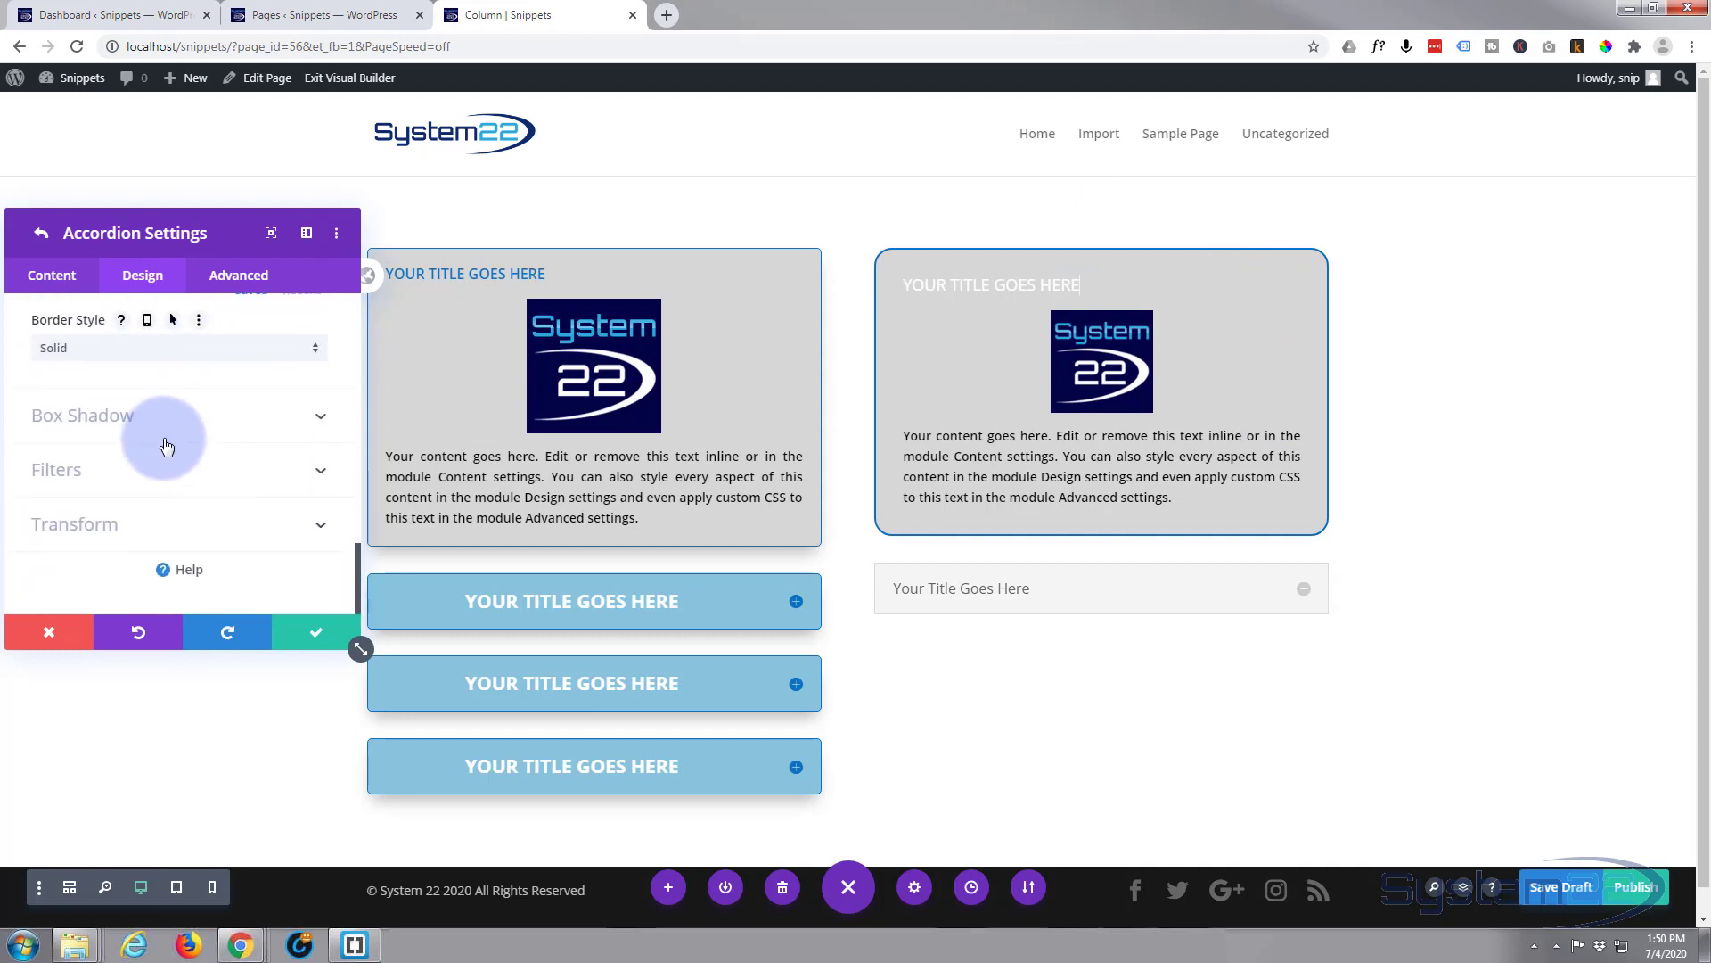
left_click(243, 421)
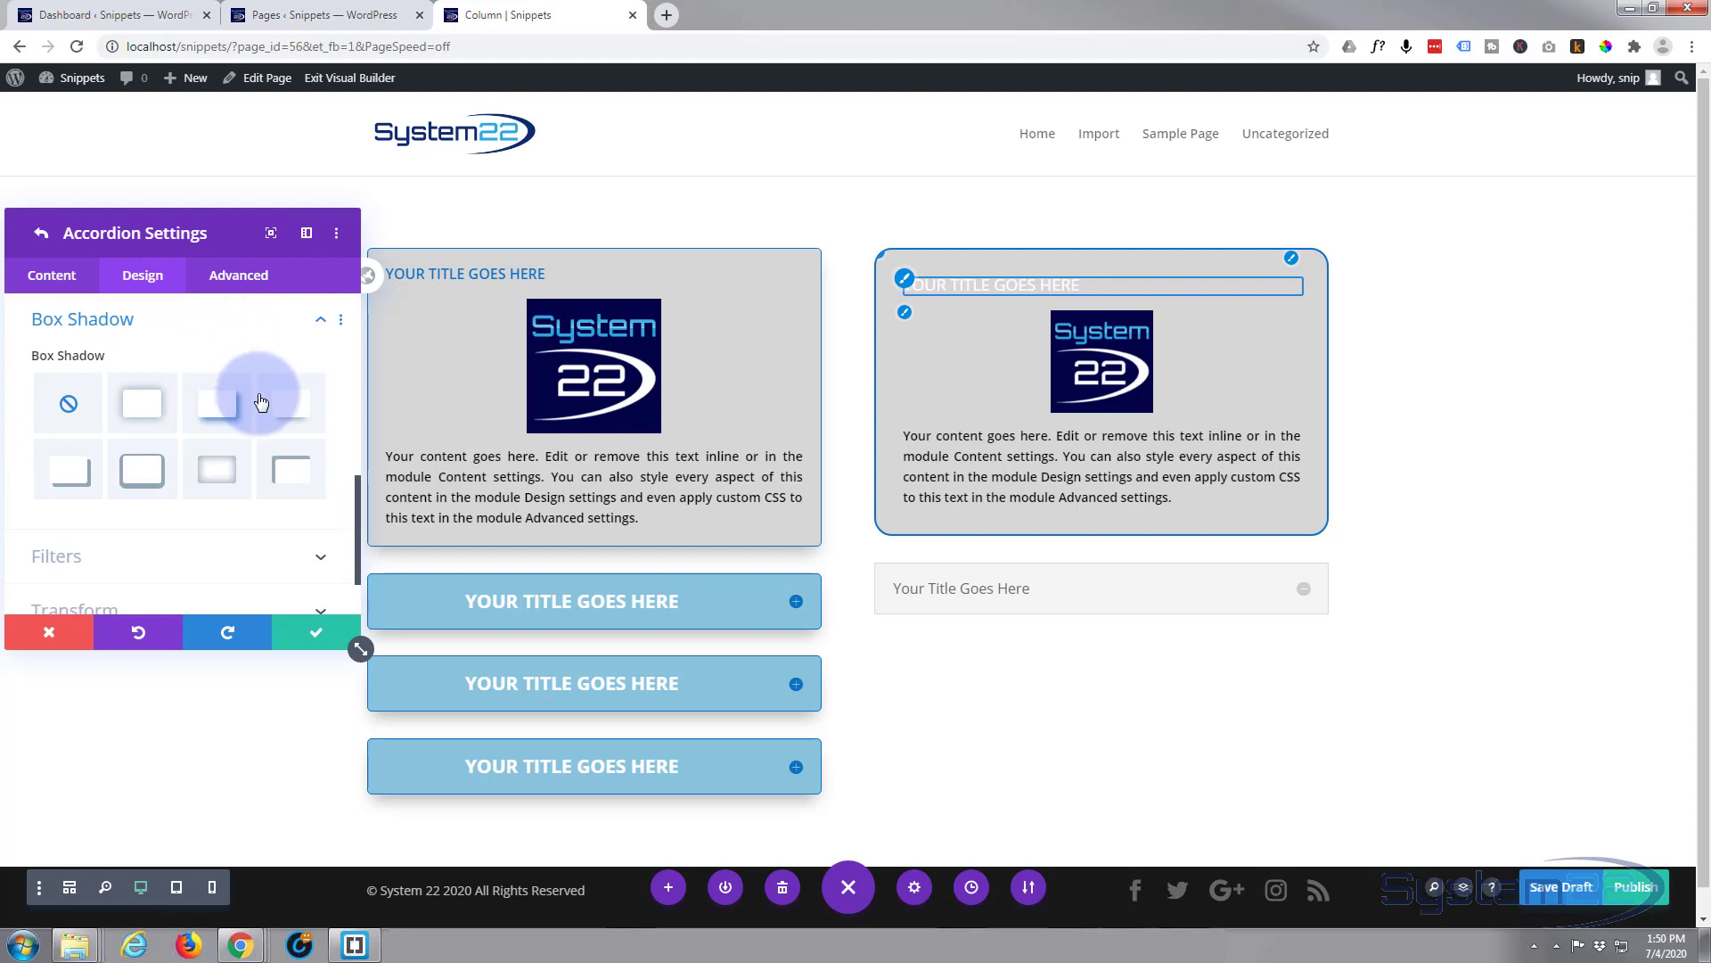
left_click(290, 406)
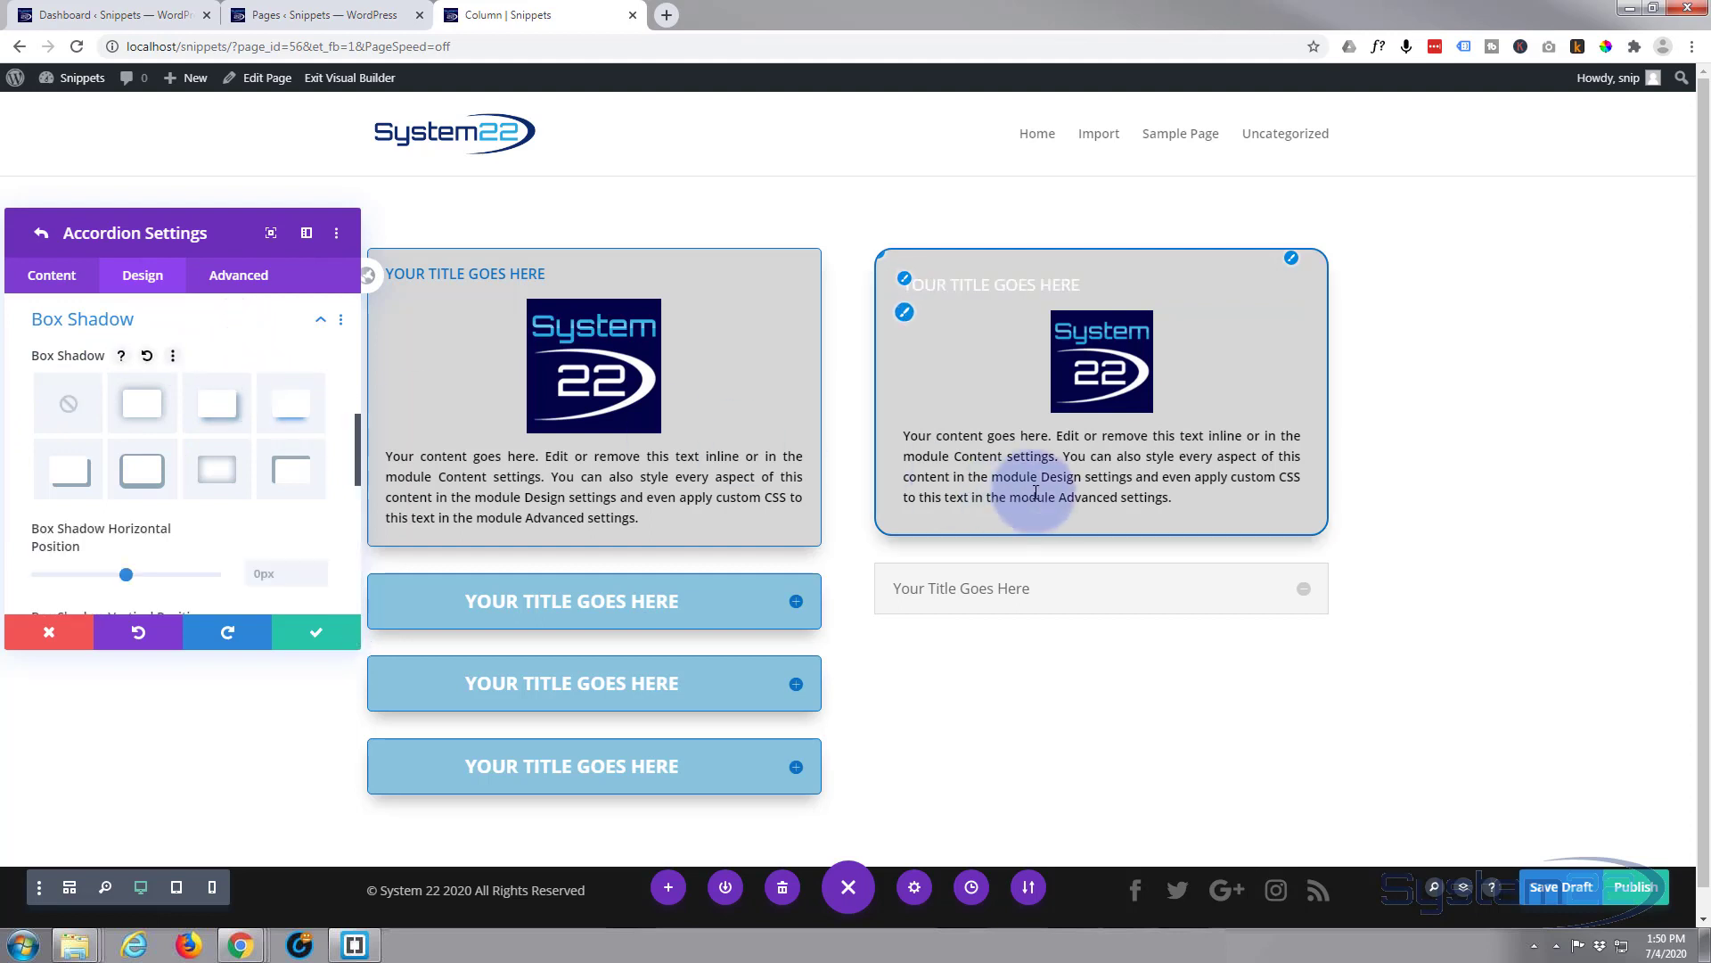
left_click(242, 419)
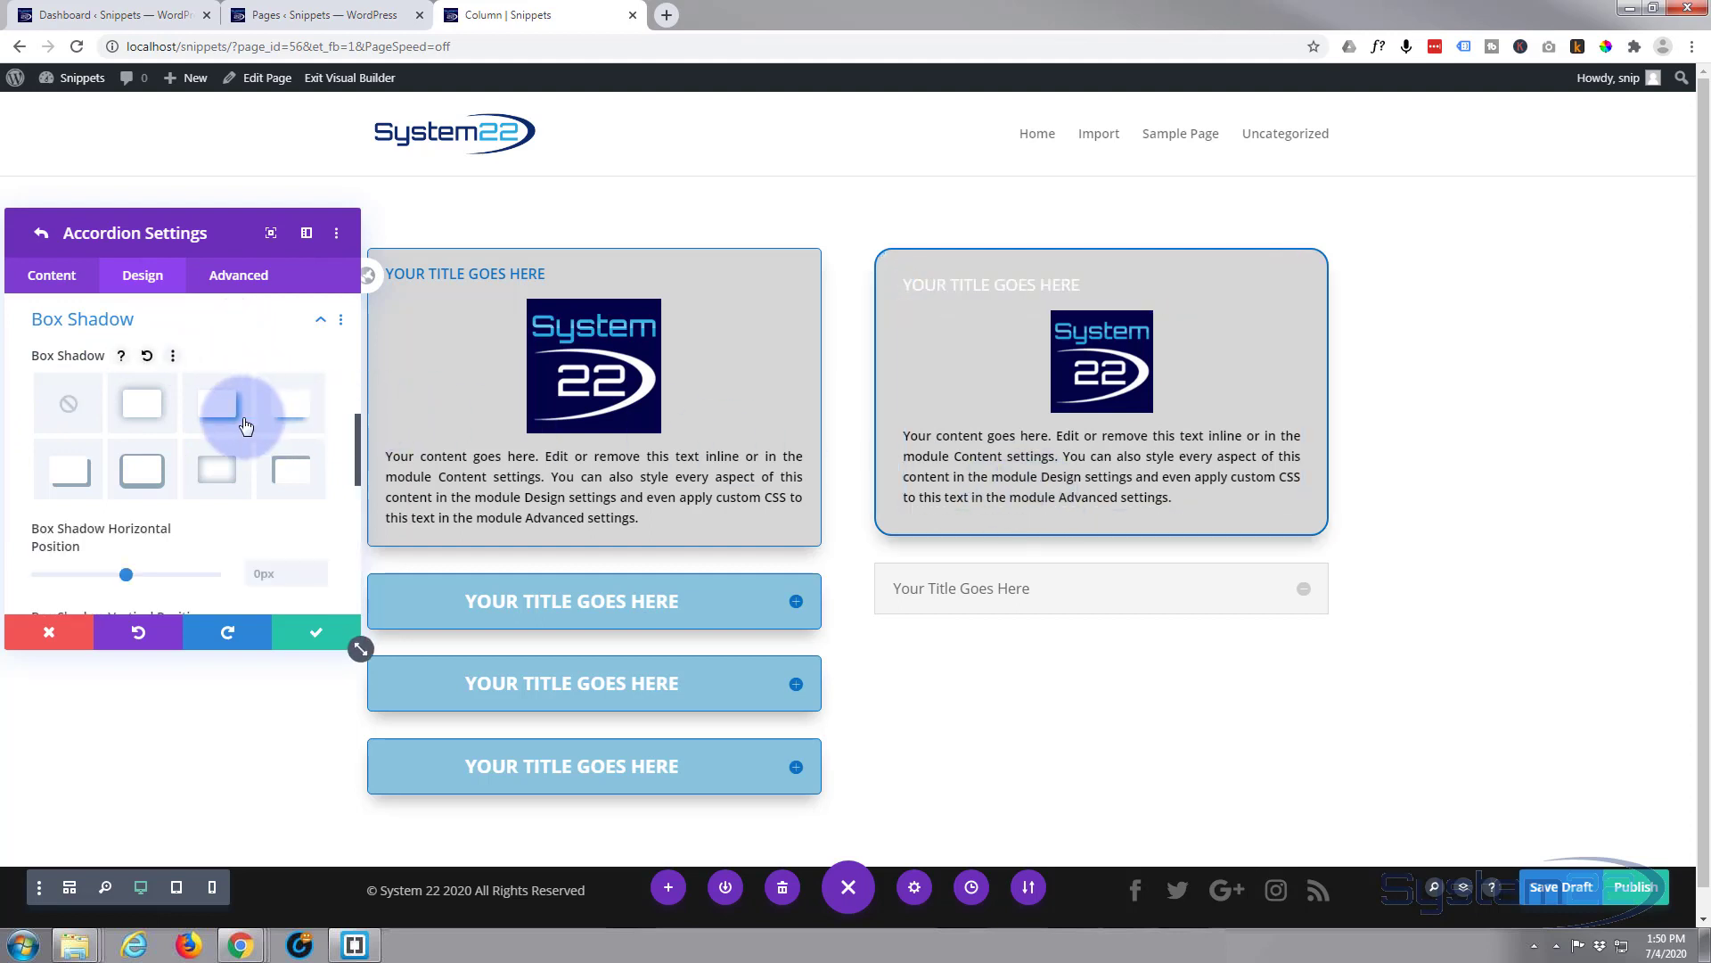
scroll(234, 430, "down", 2)
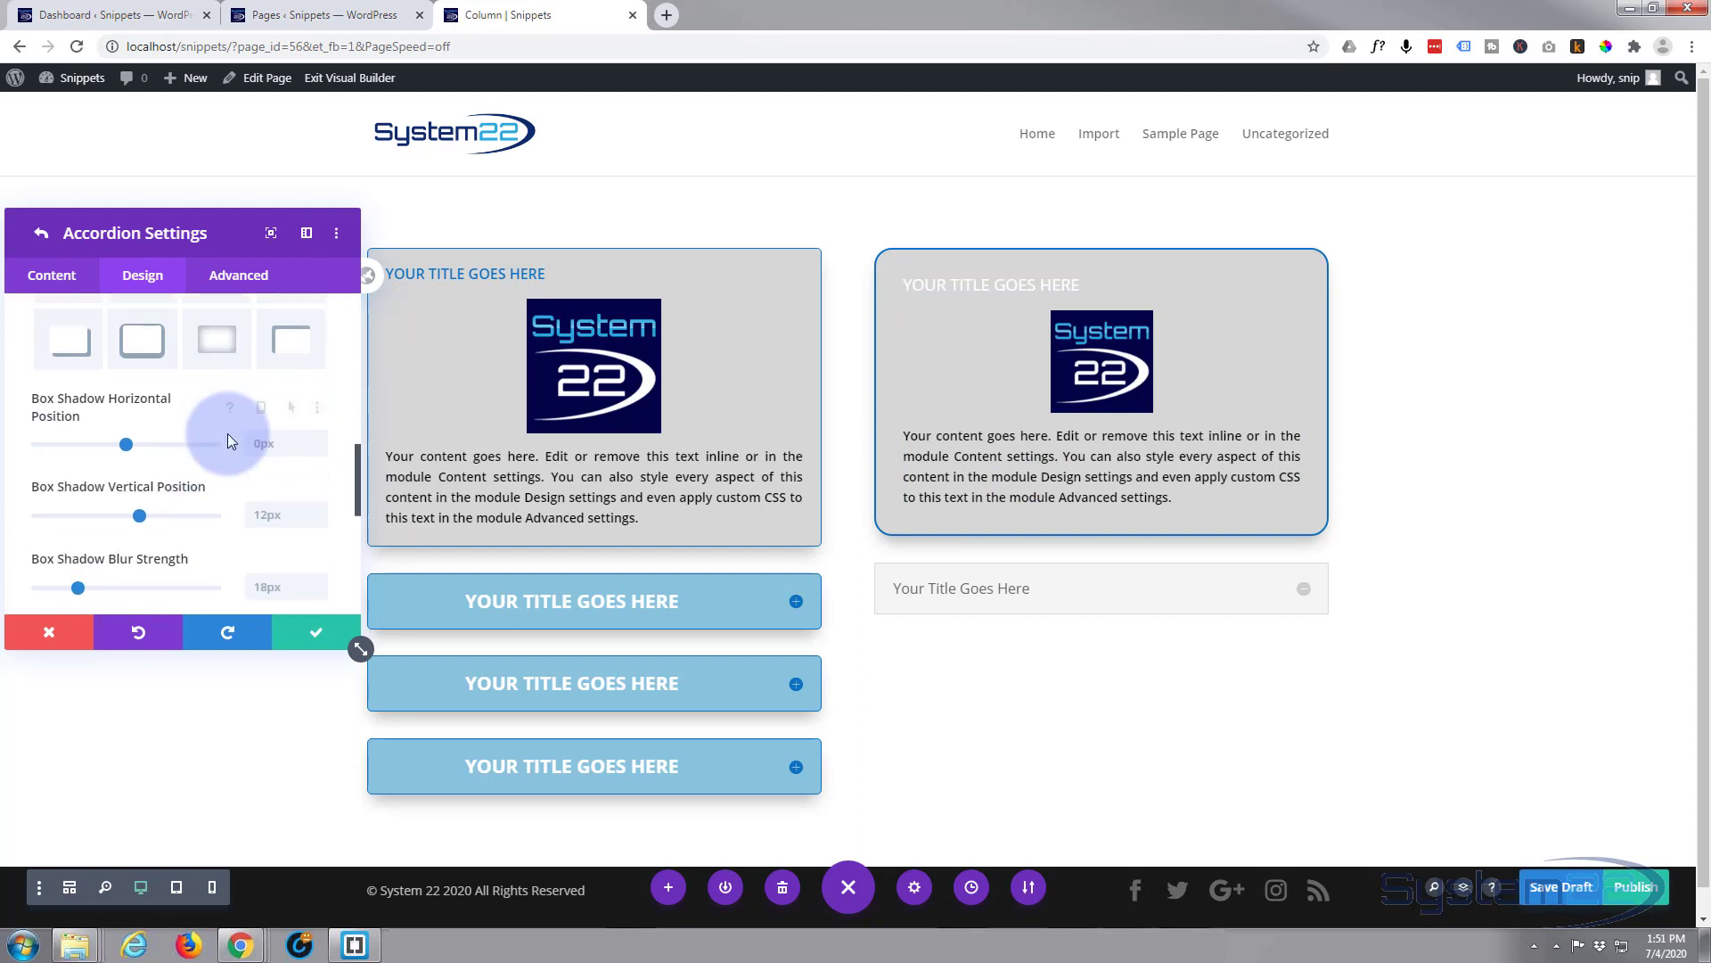
scroll(78, 388, "down", 1)
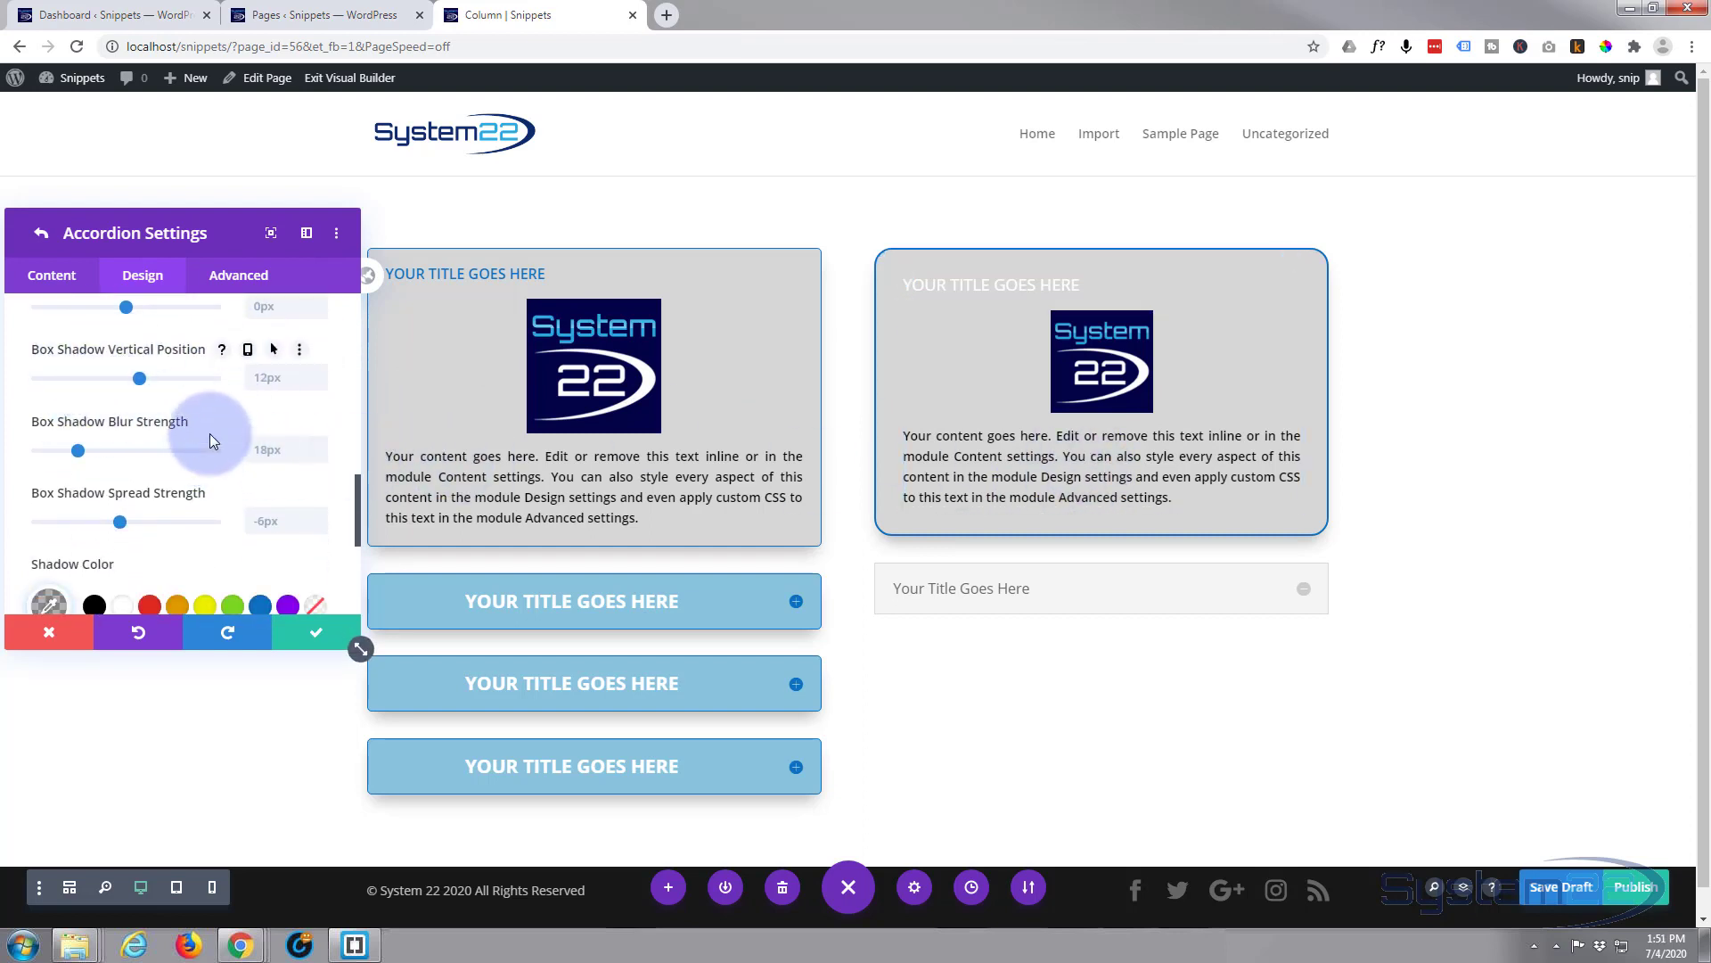
scroll(168, 468, "down", 1)
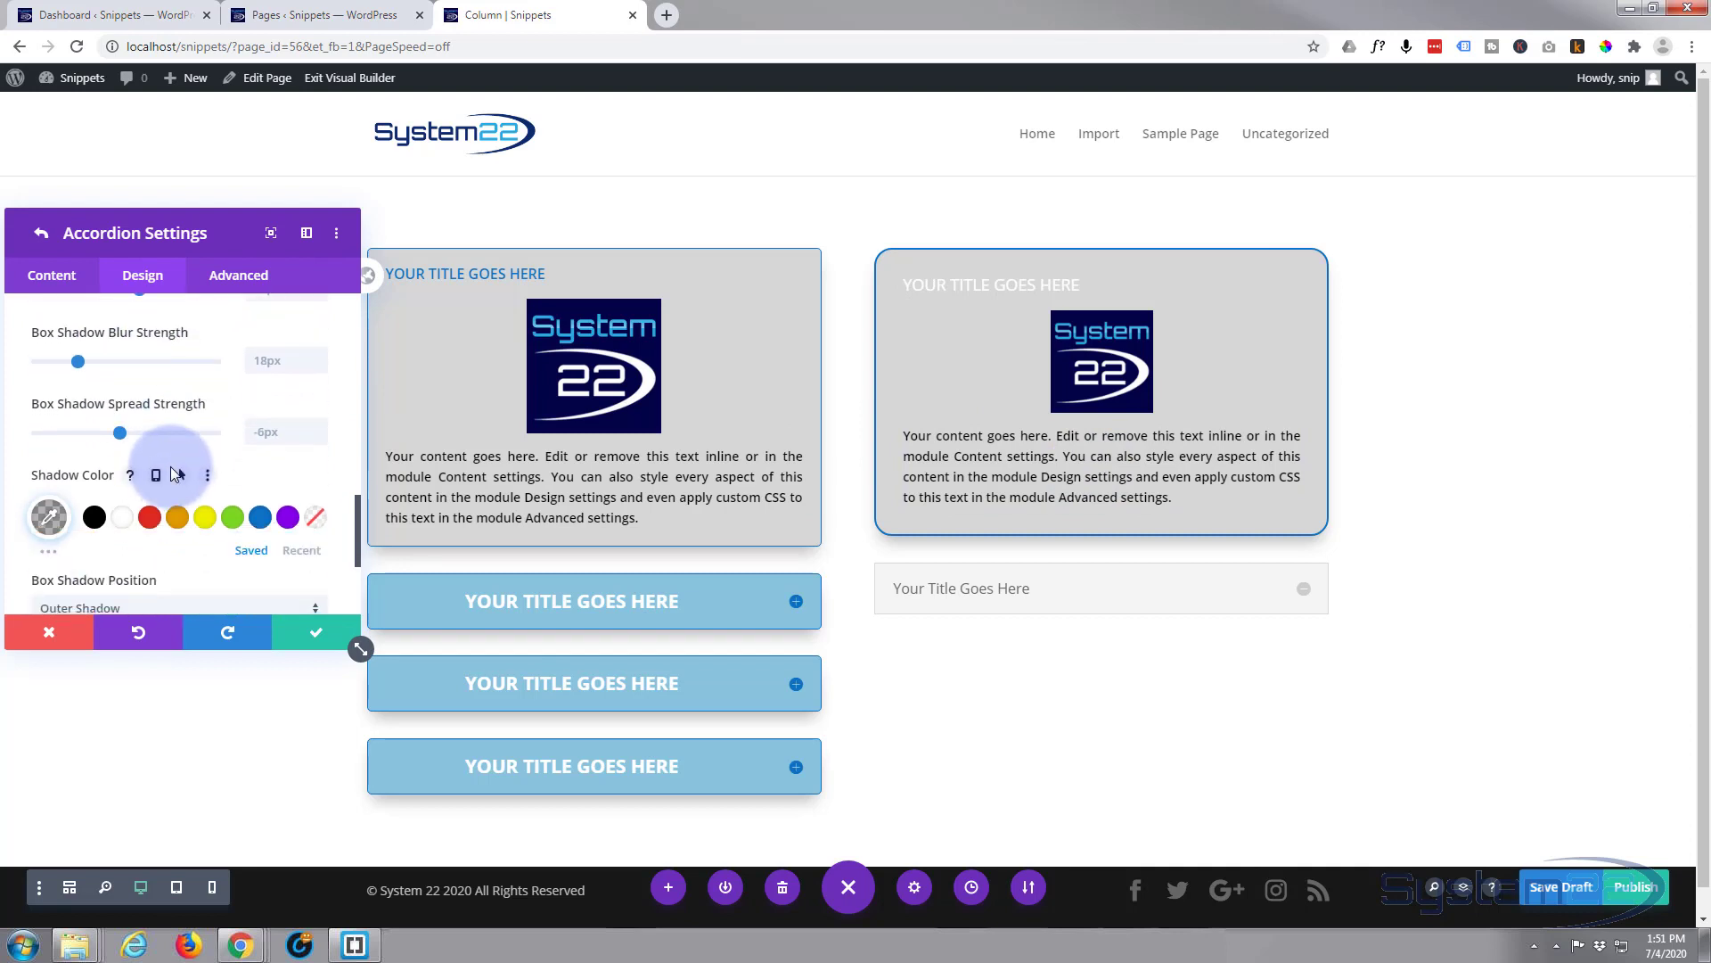
scroll(172, 458, "down", 2)
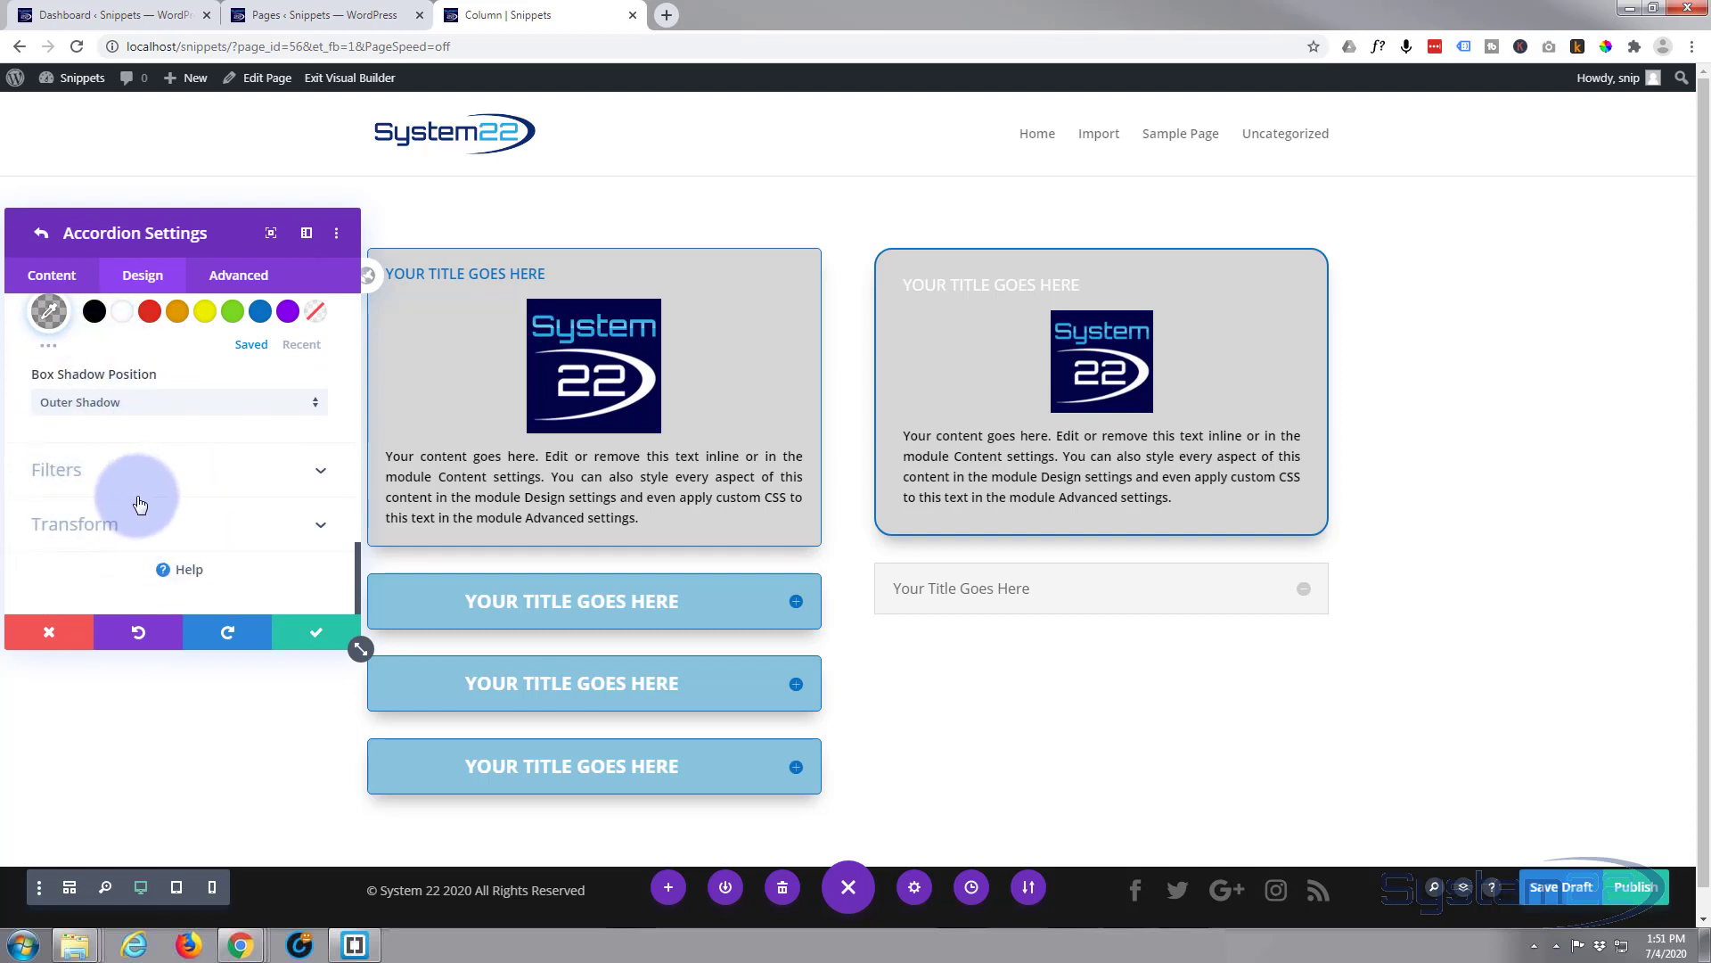
Step: Look through the accordion item's custom CSS fields, from Before and Main Element to Toggle Title and Toggle Icon
left_click(251, 284)
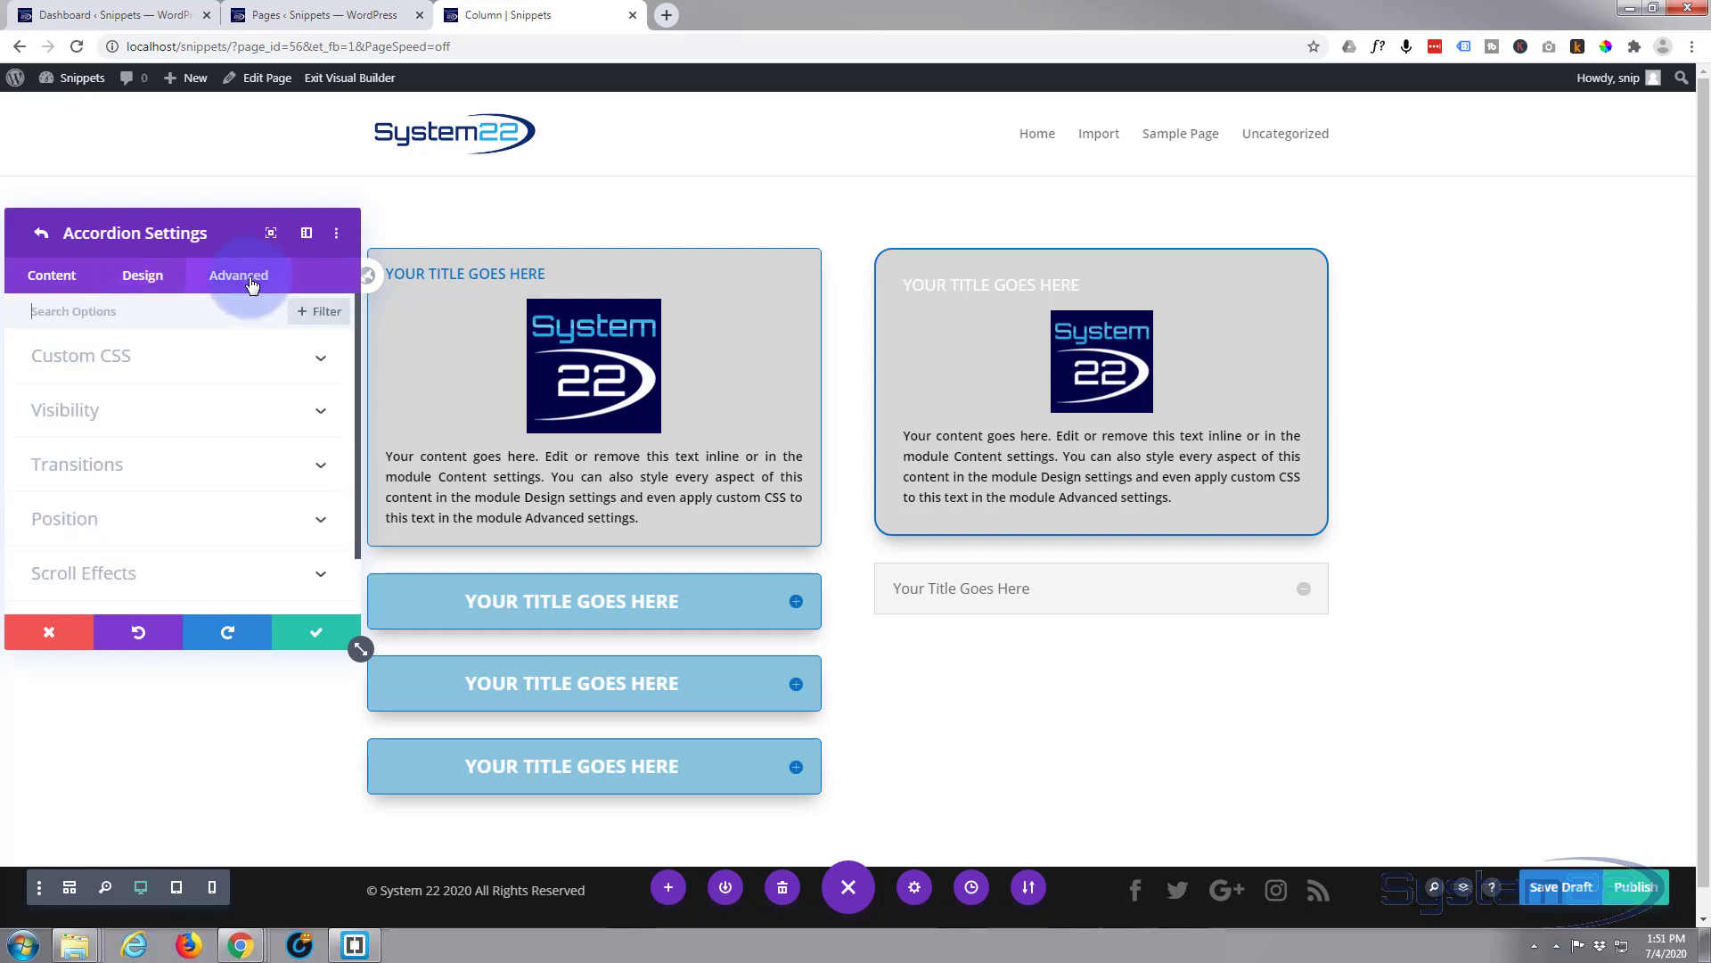
left_click(200, 360)
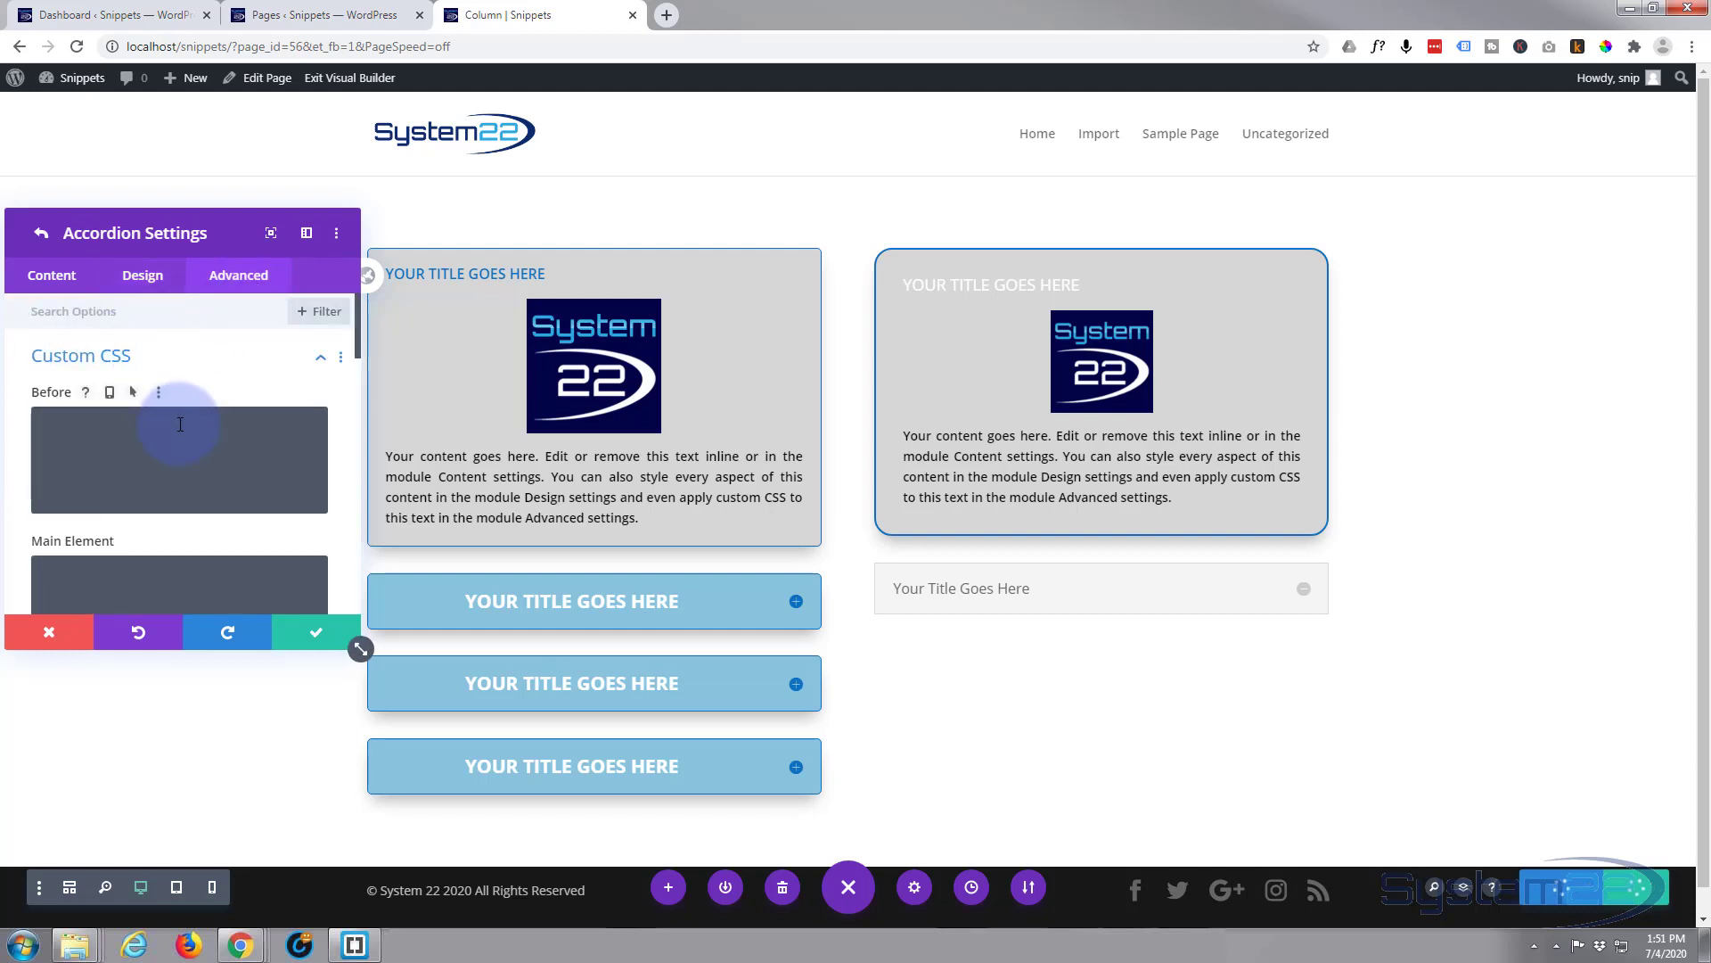
scroll(182, 419, "down", 1)
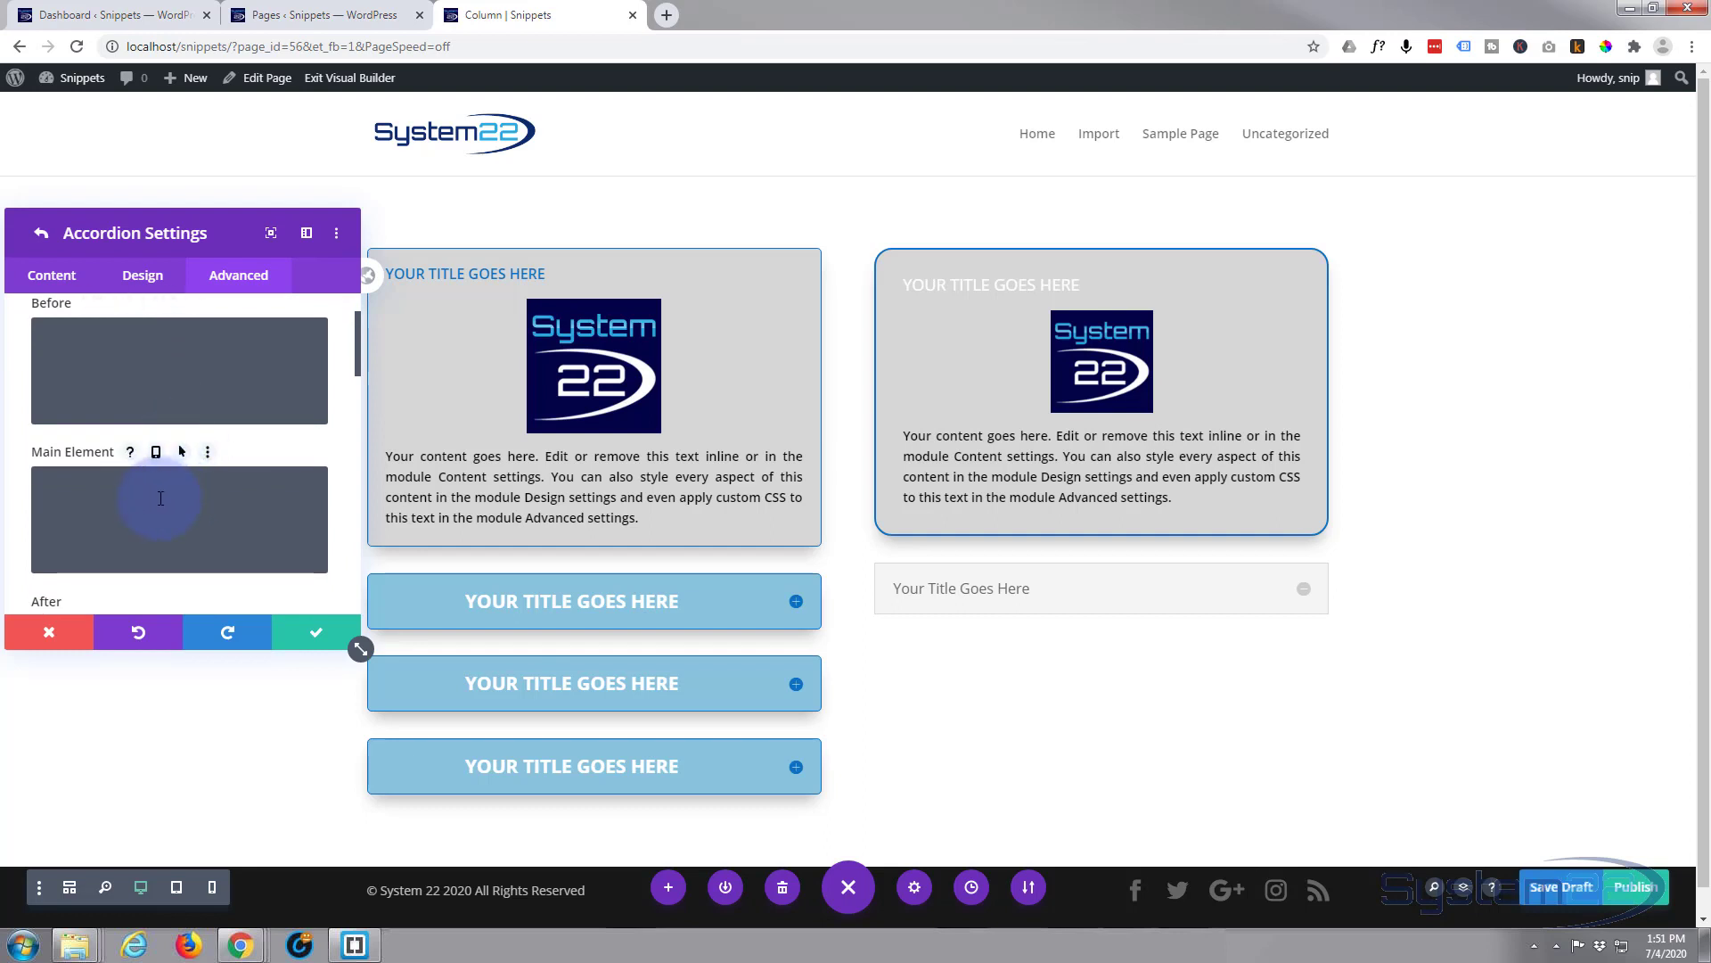
scroll(109, 462, "down", 1)
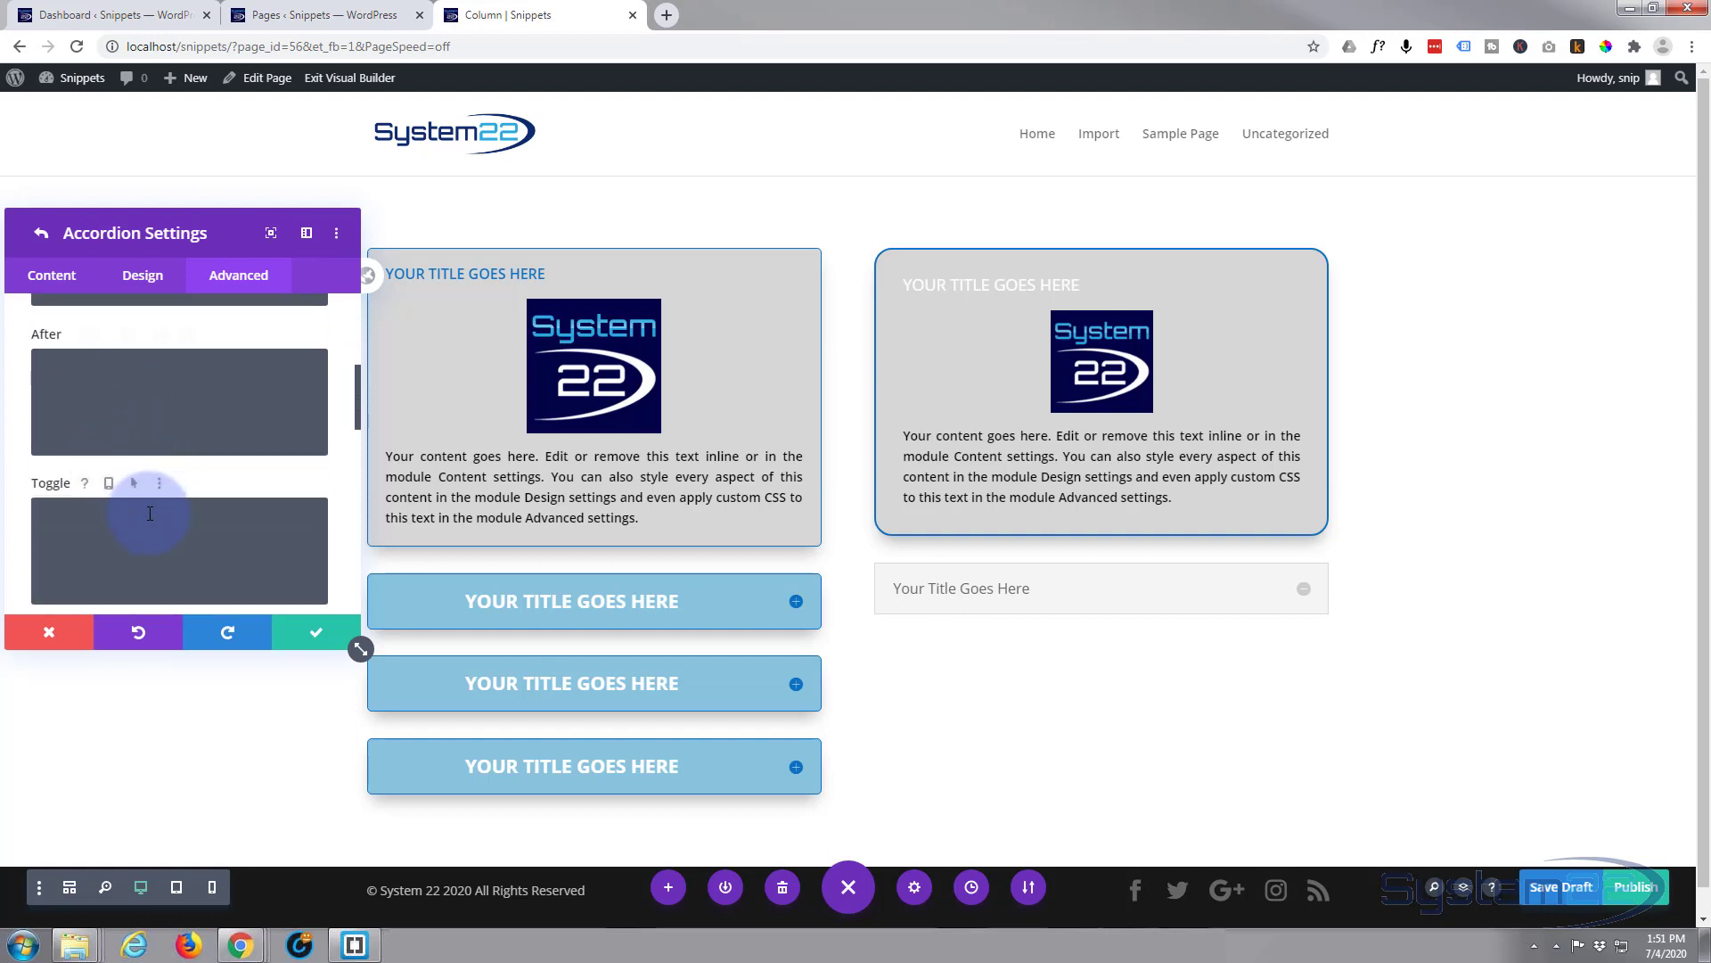
scroll(149, 510, "down", 2)
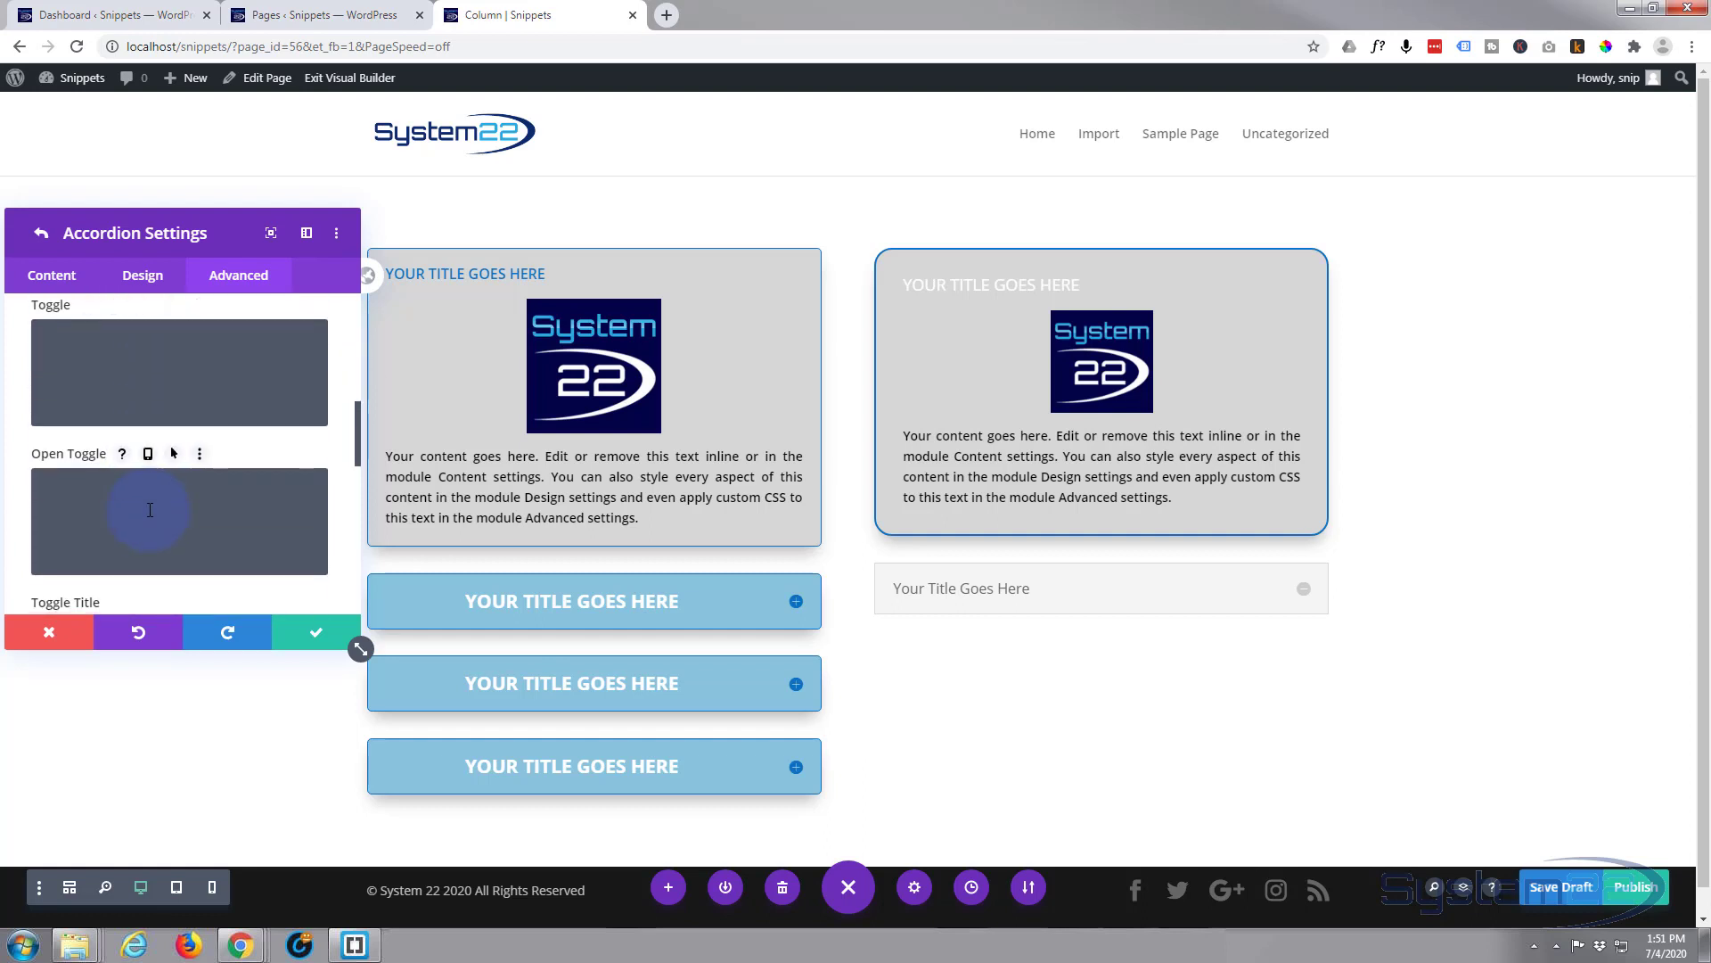
scroll(149, 510, "down", 3)
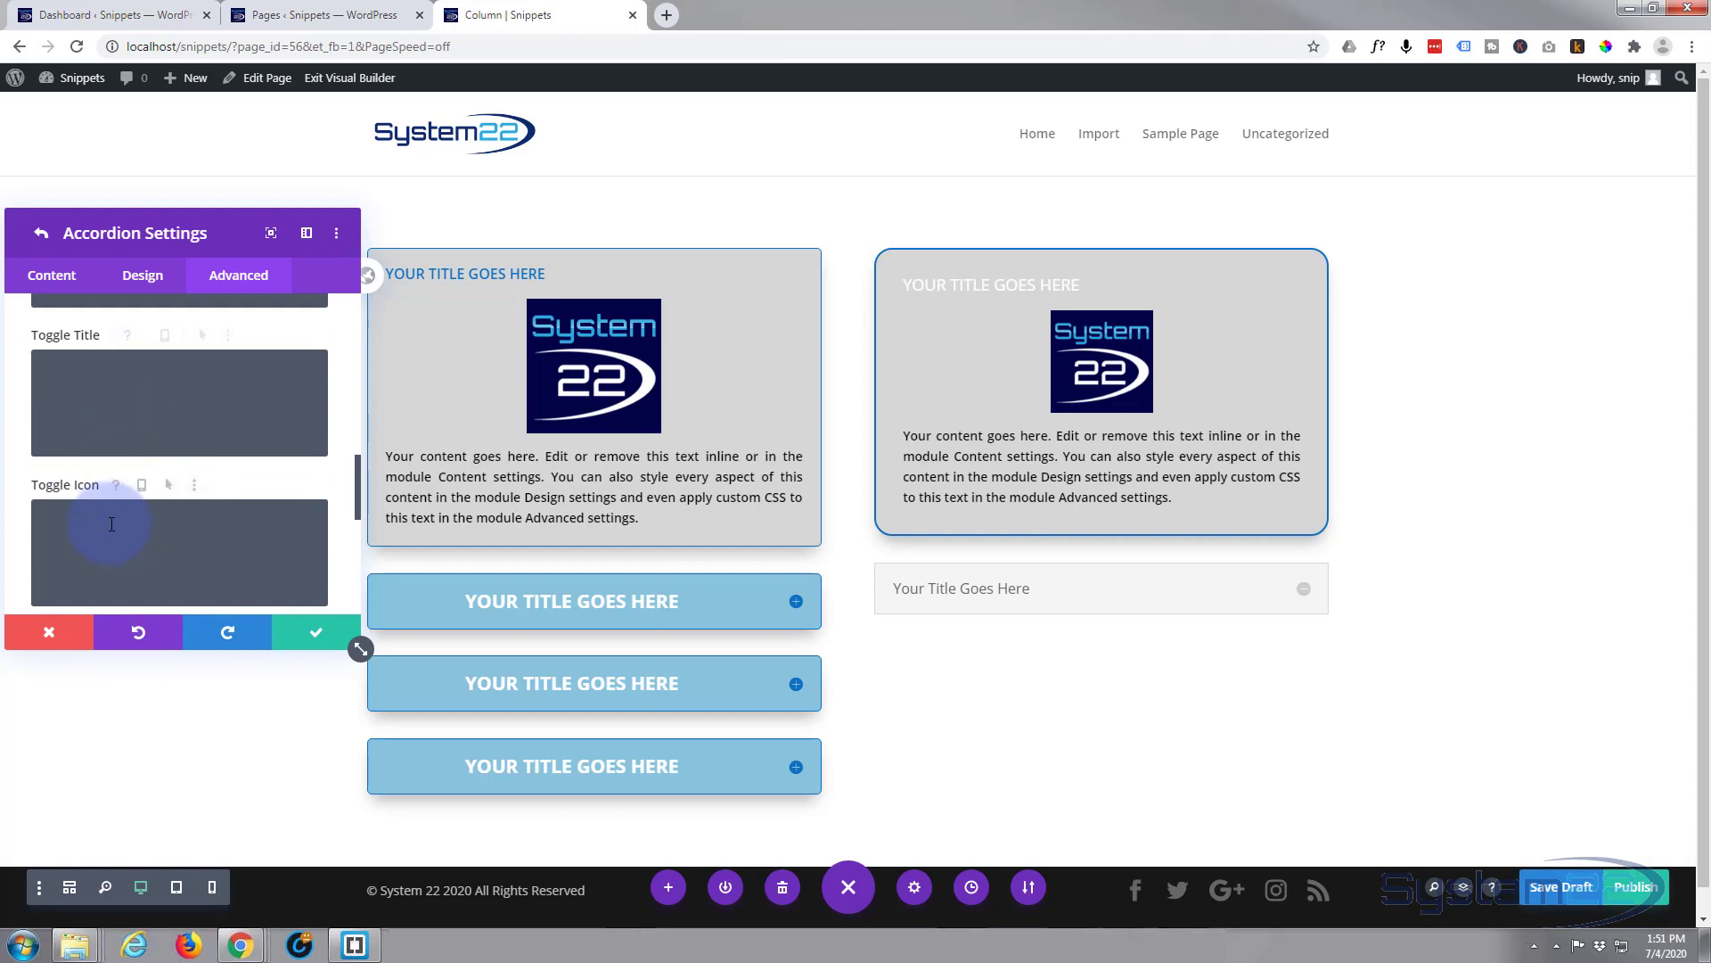
scroll(111, 524, "down", 3)
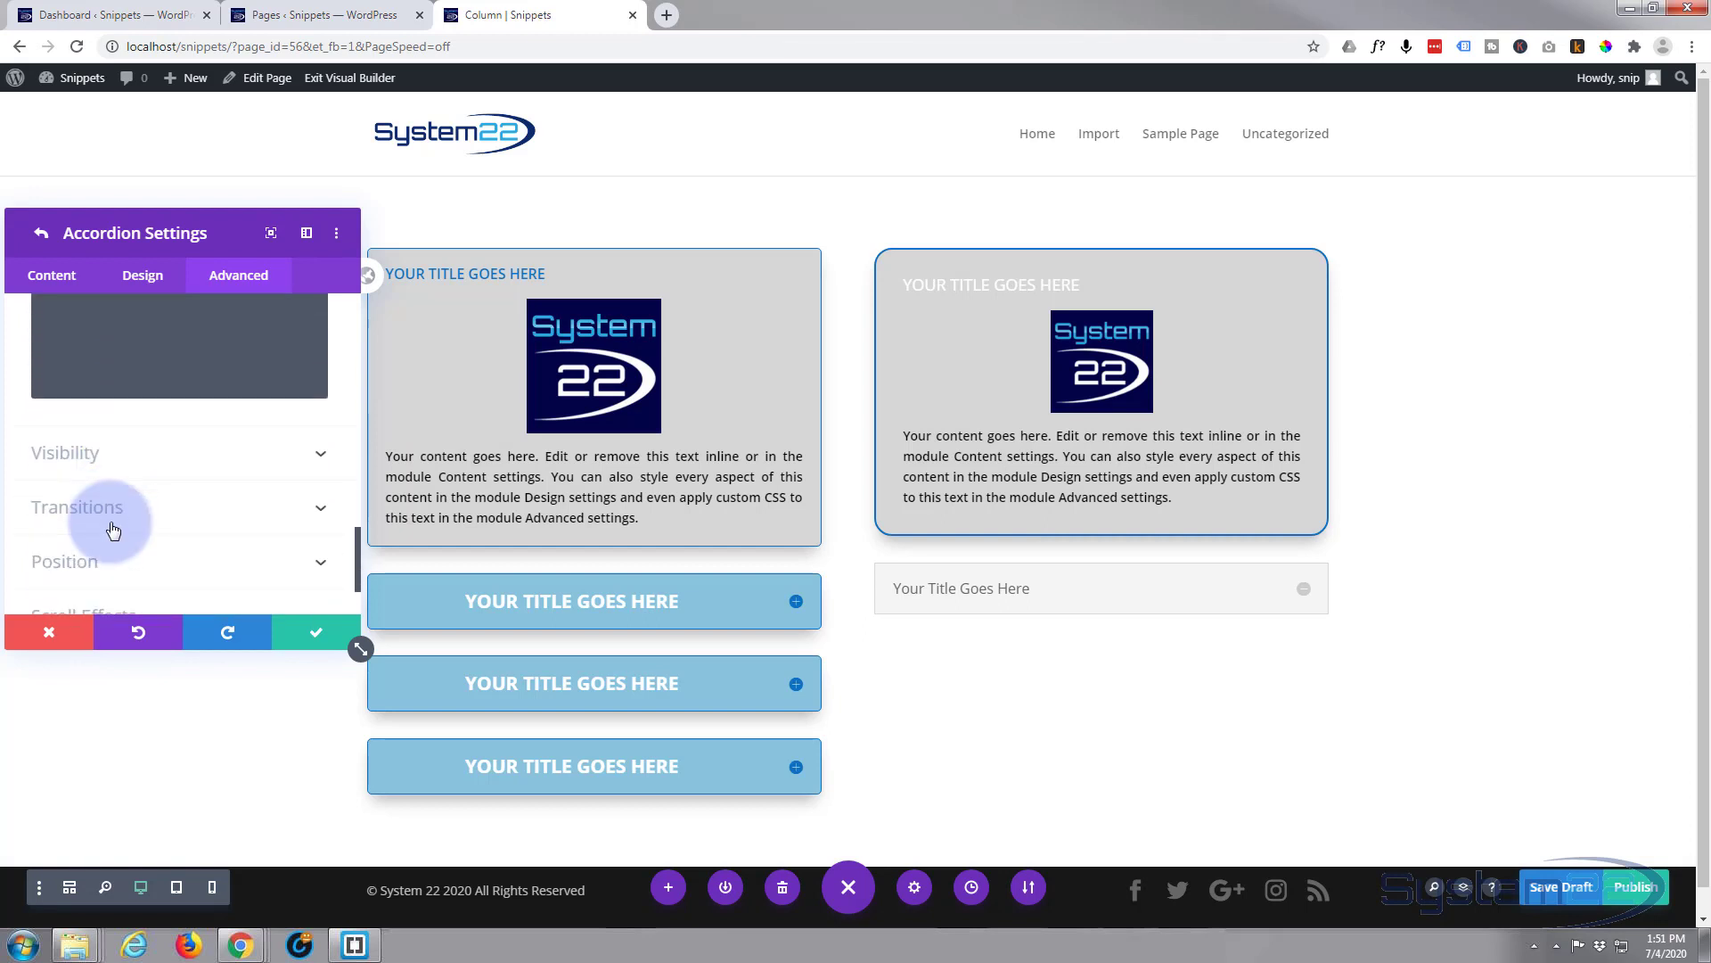
scroll(111, 528, "down", 1)
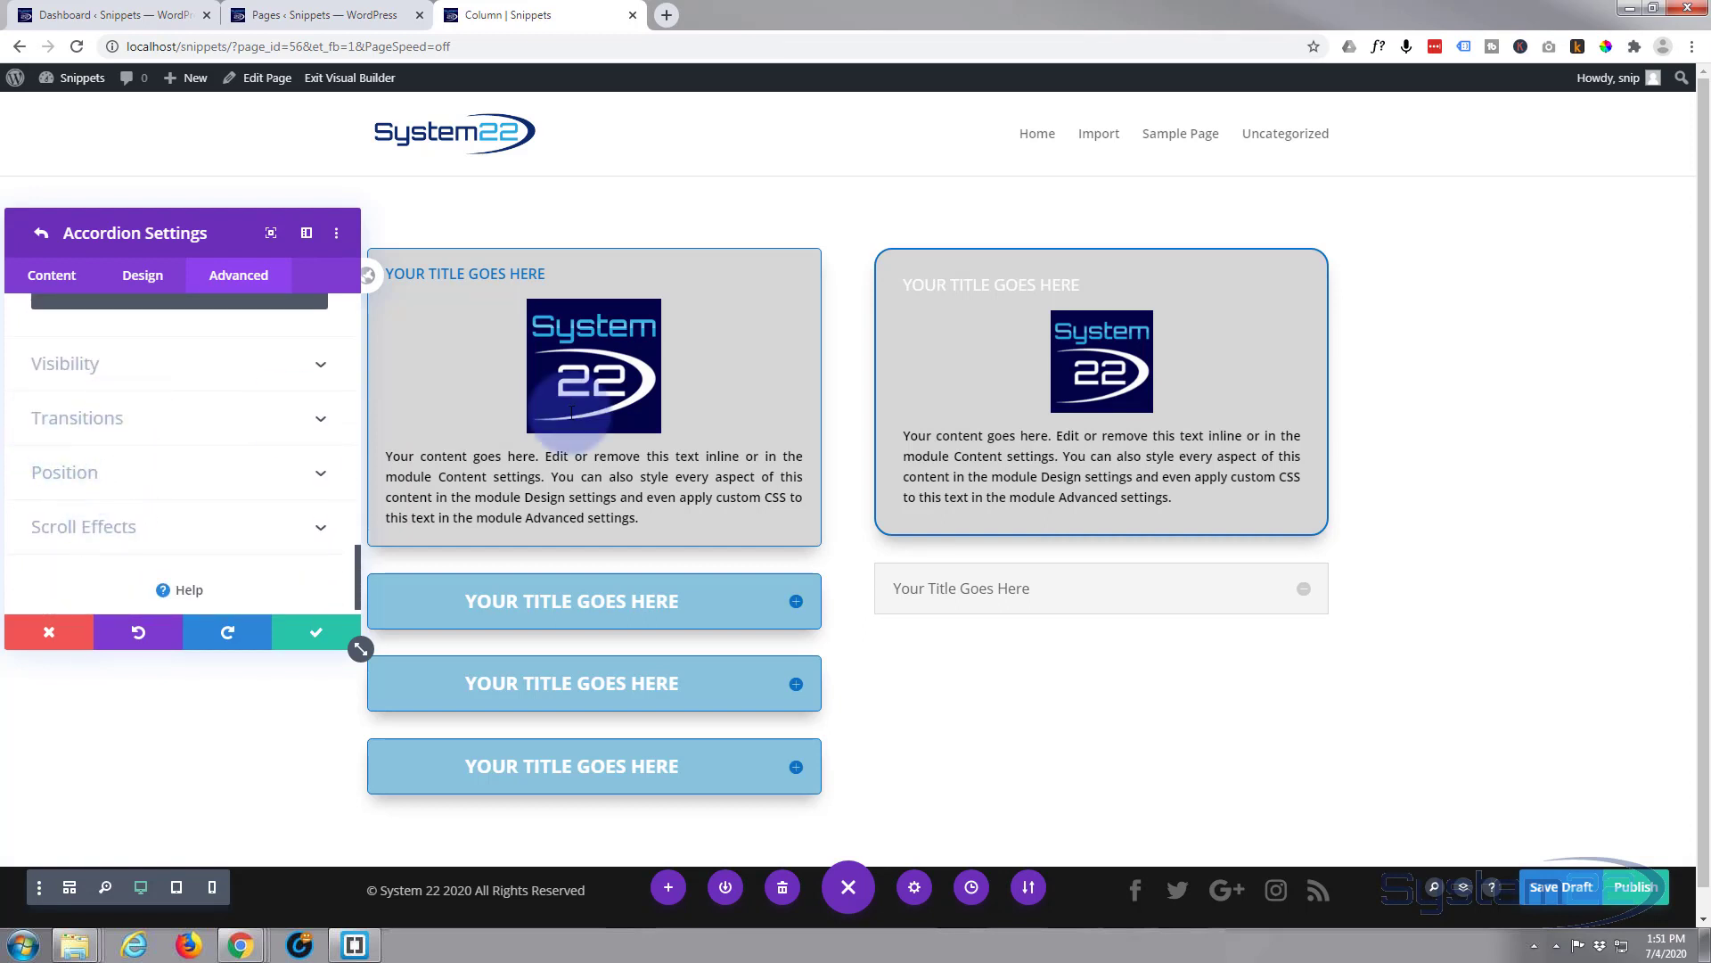
Step: Examine the accordion item's visibility settings and the choices for horizontal and vertical overflow
left_click(214, 368)
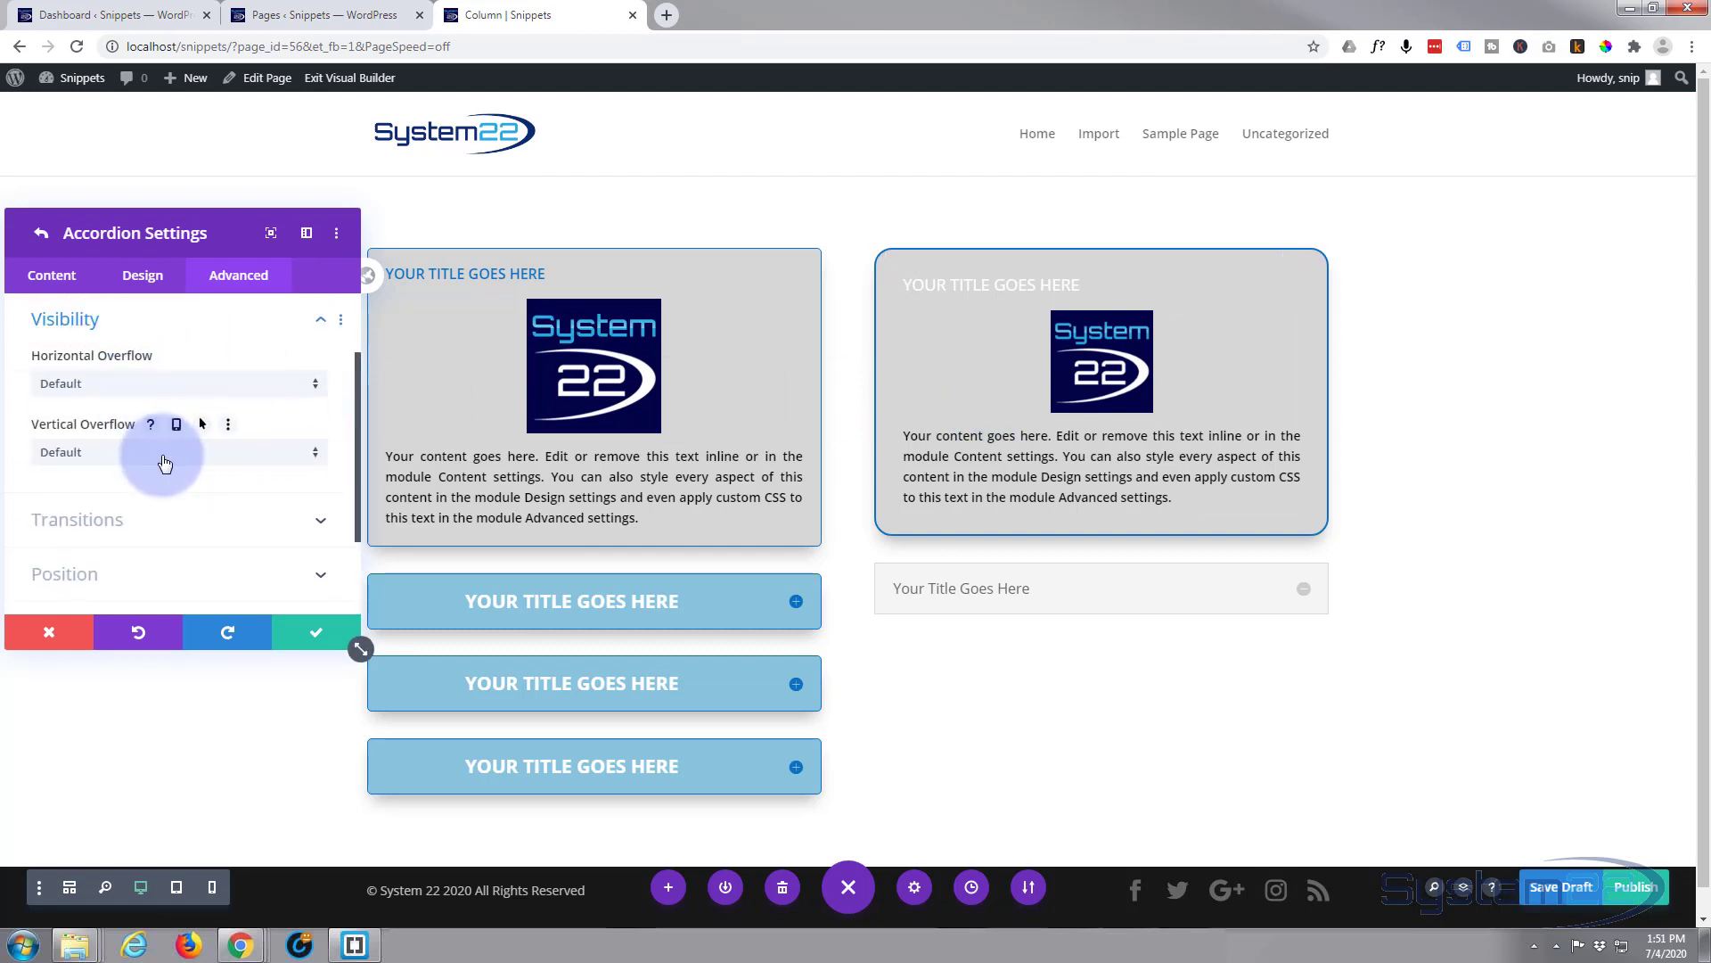
left_click(215, 384)
left_click(214, 385)
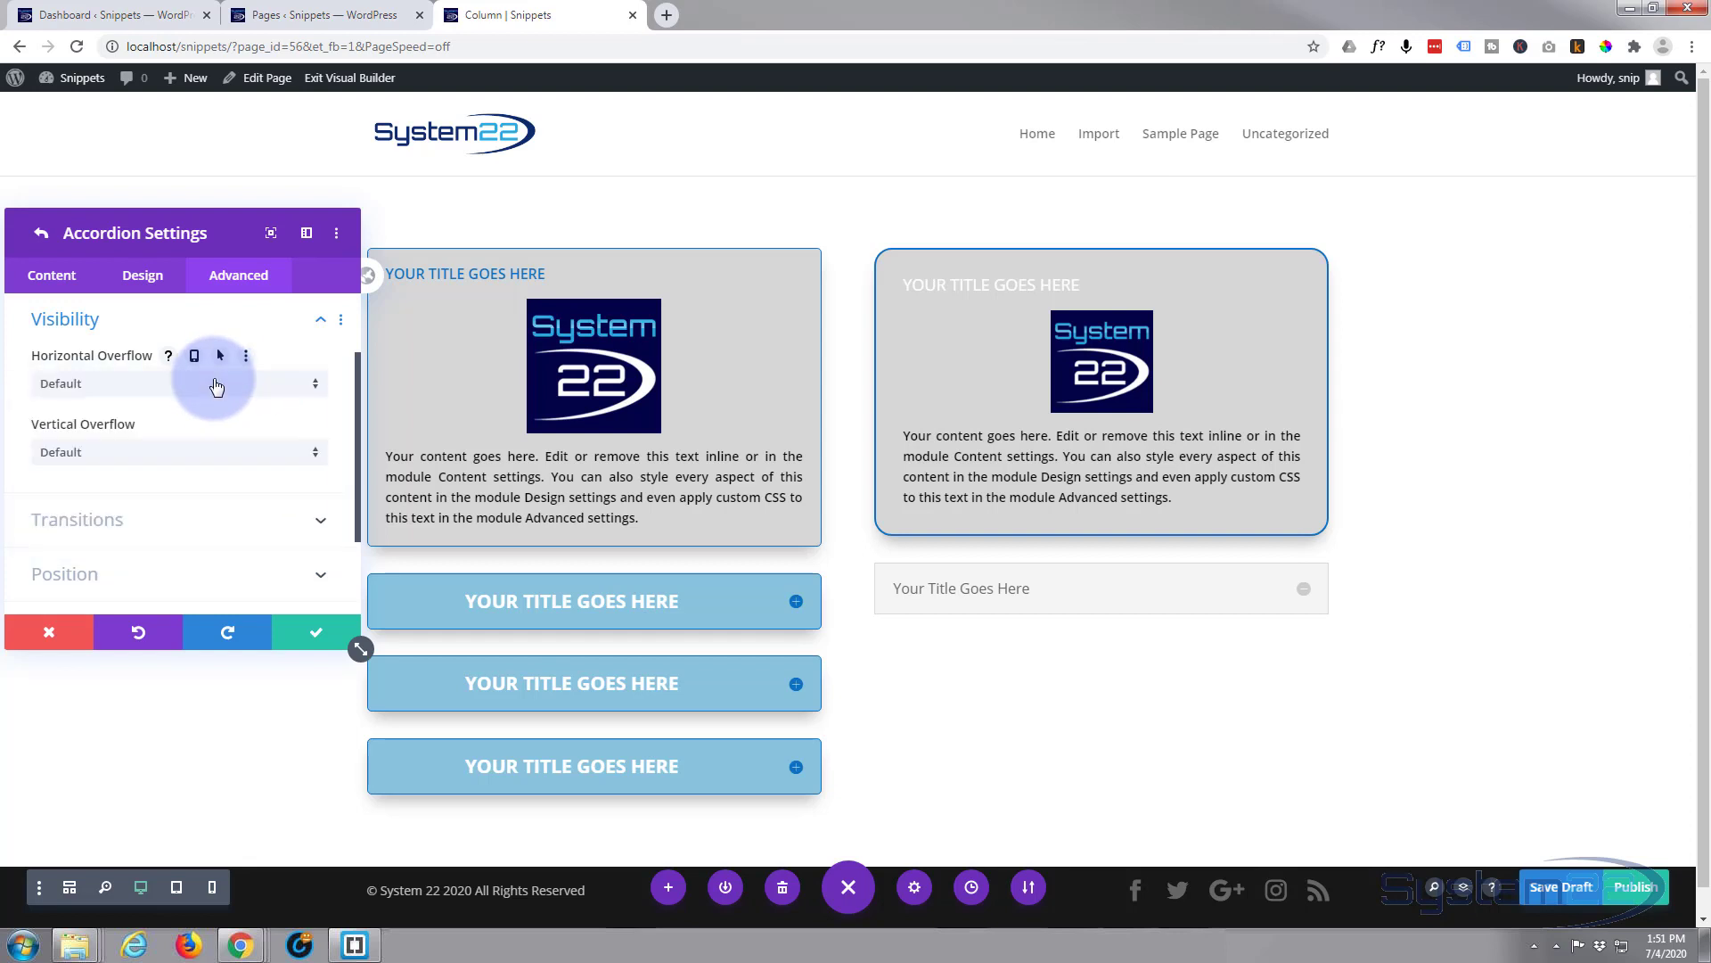
left_click(190, 456)
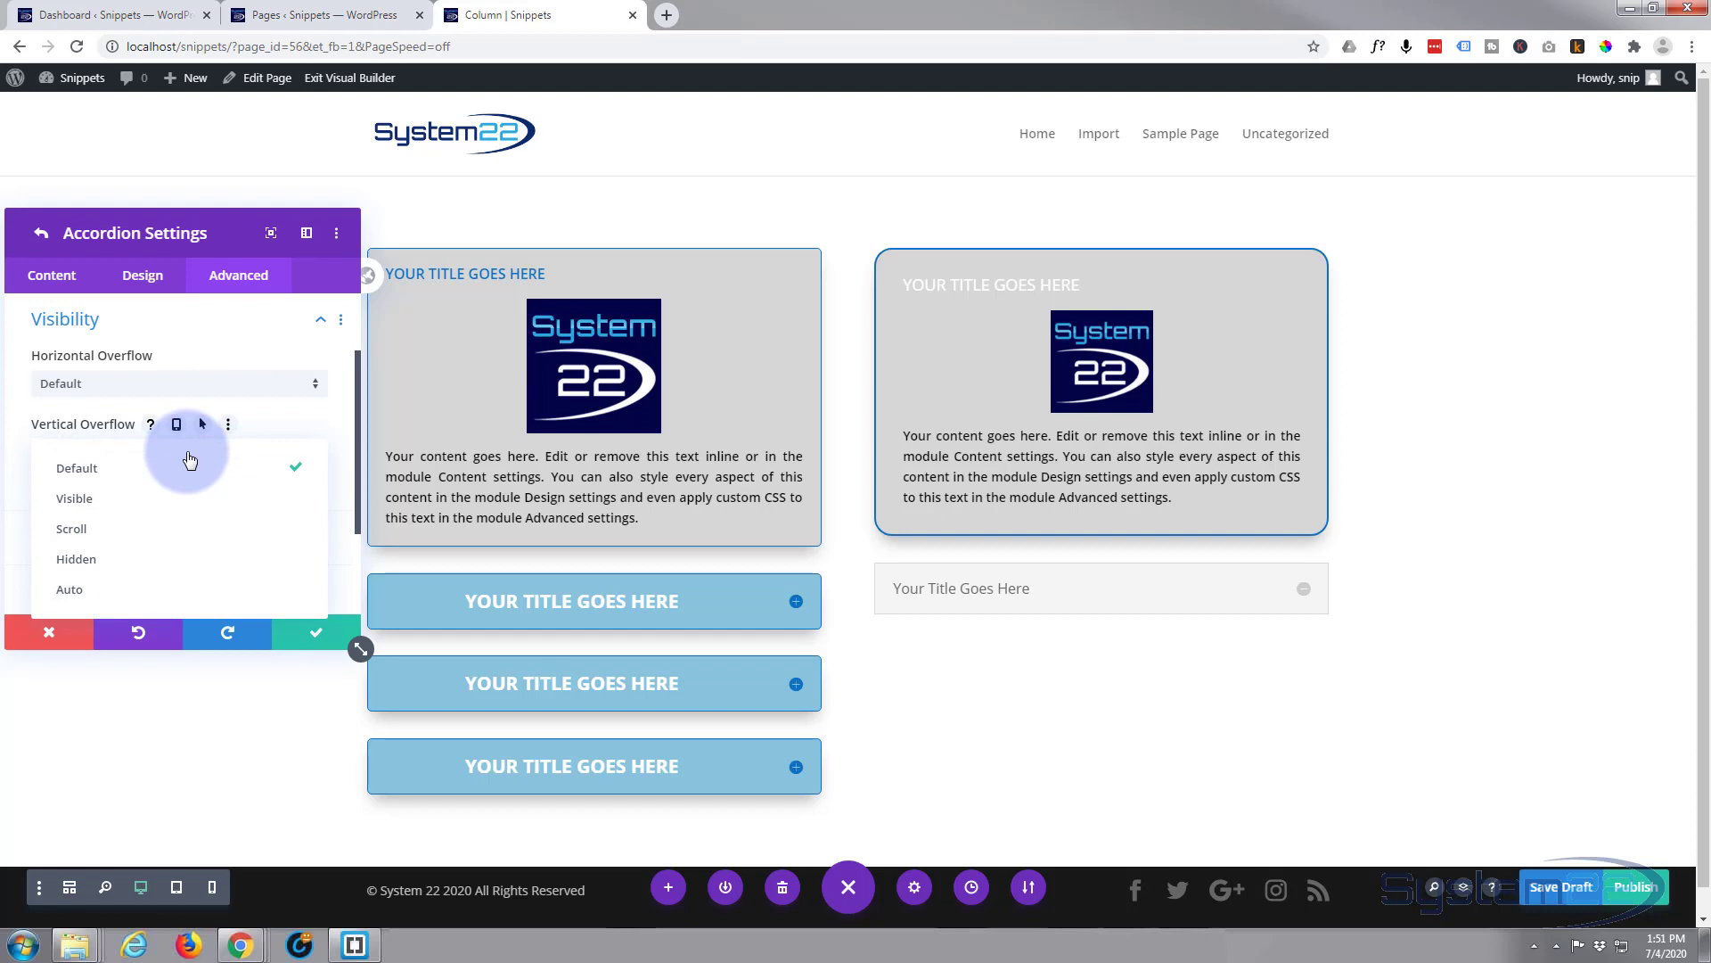
left_click(190, 460)
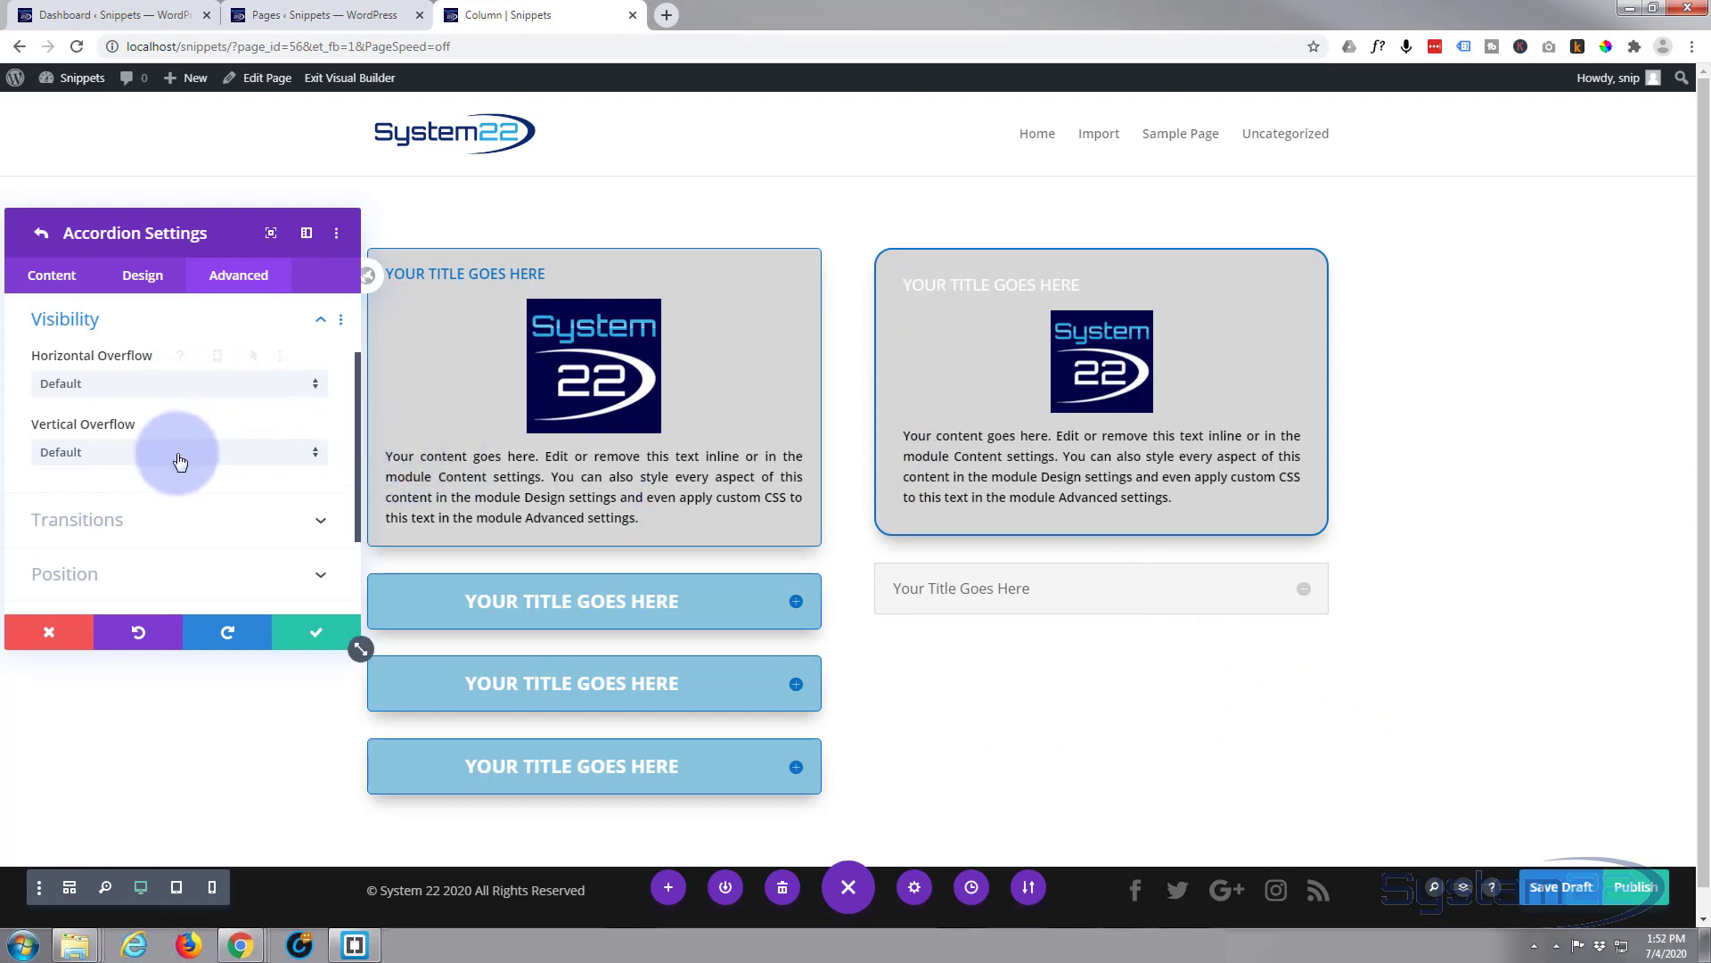
scroll(245, 478, "down", 1)
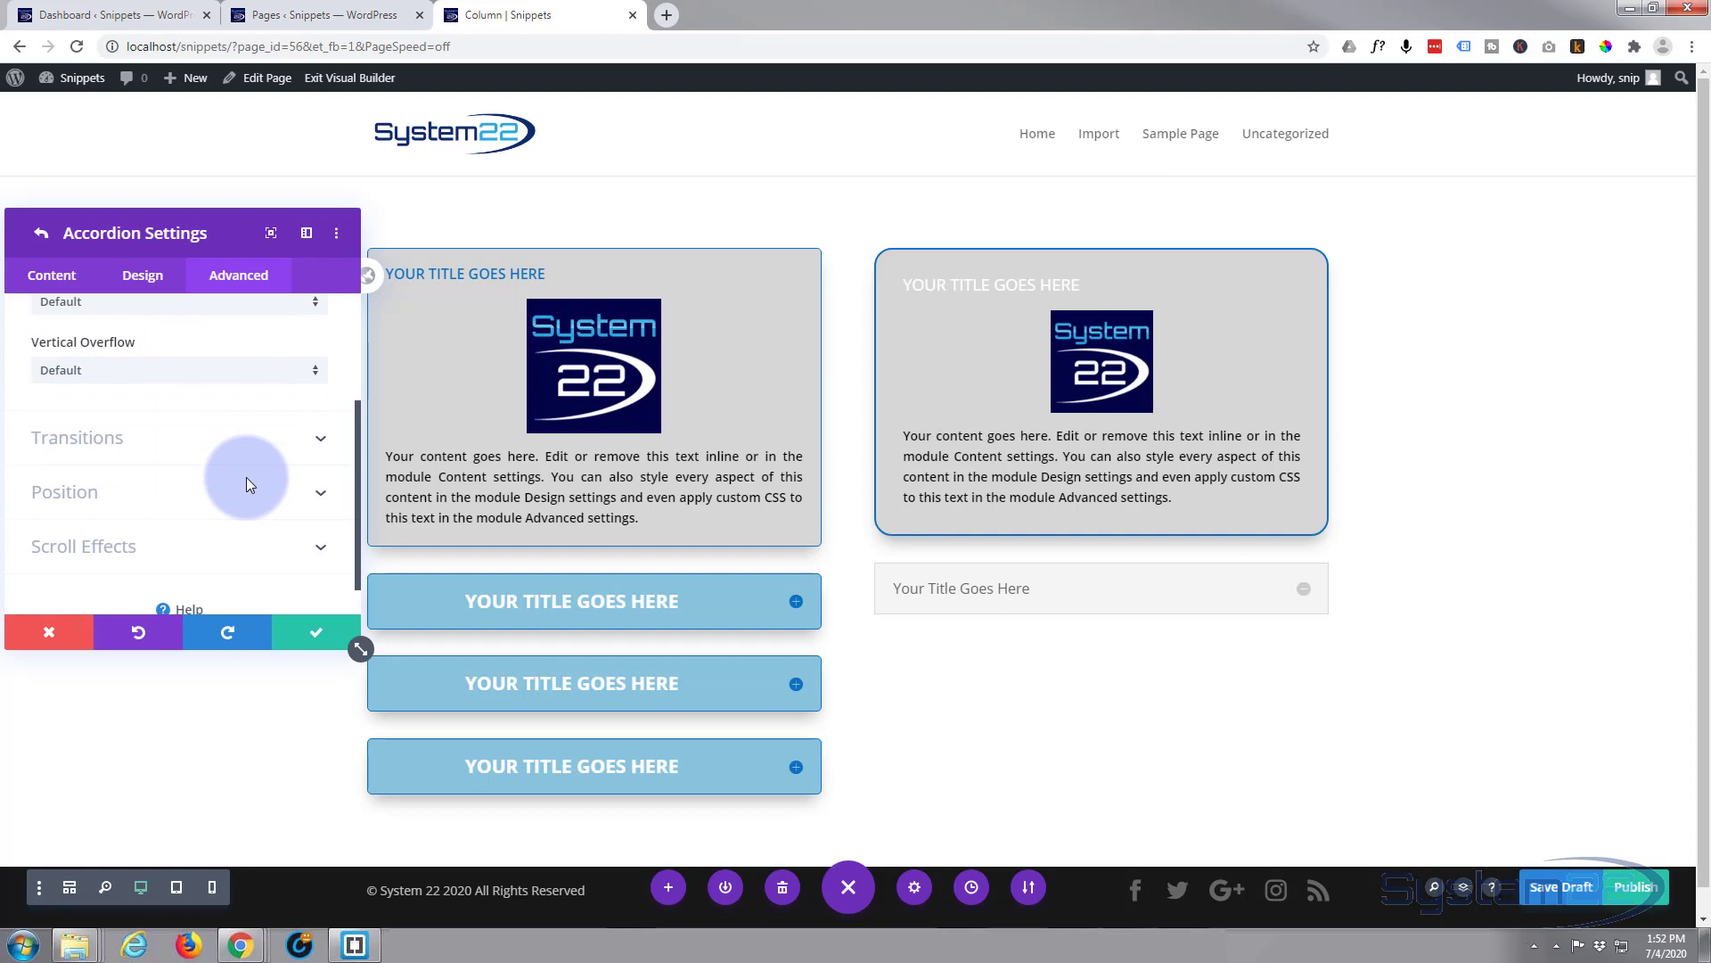
Step: Examine the transition settings and preview both accordion items in the second column opening and closing
left_click(218, 431)
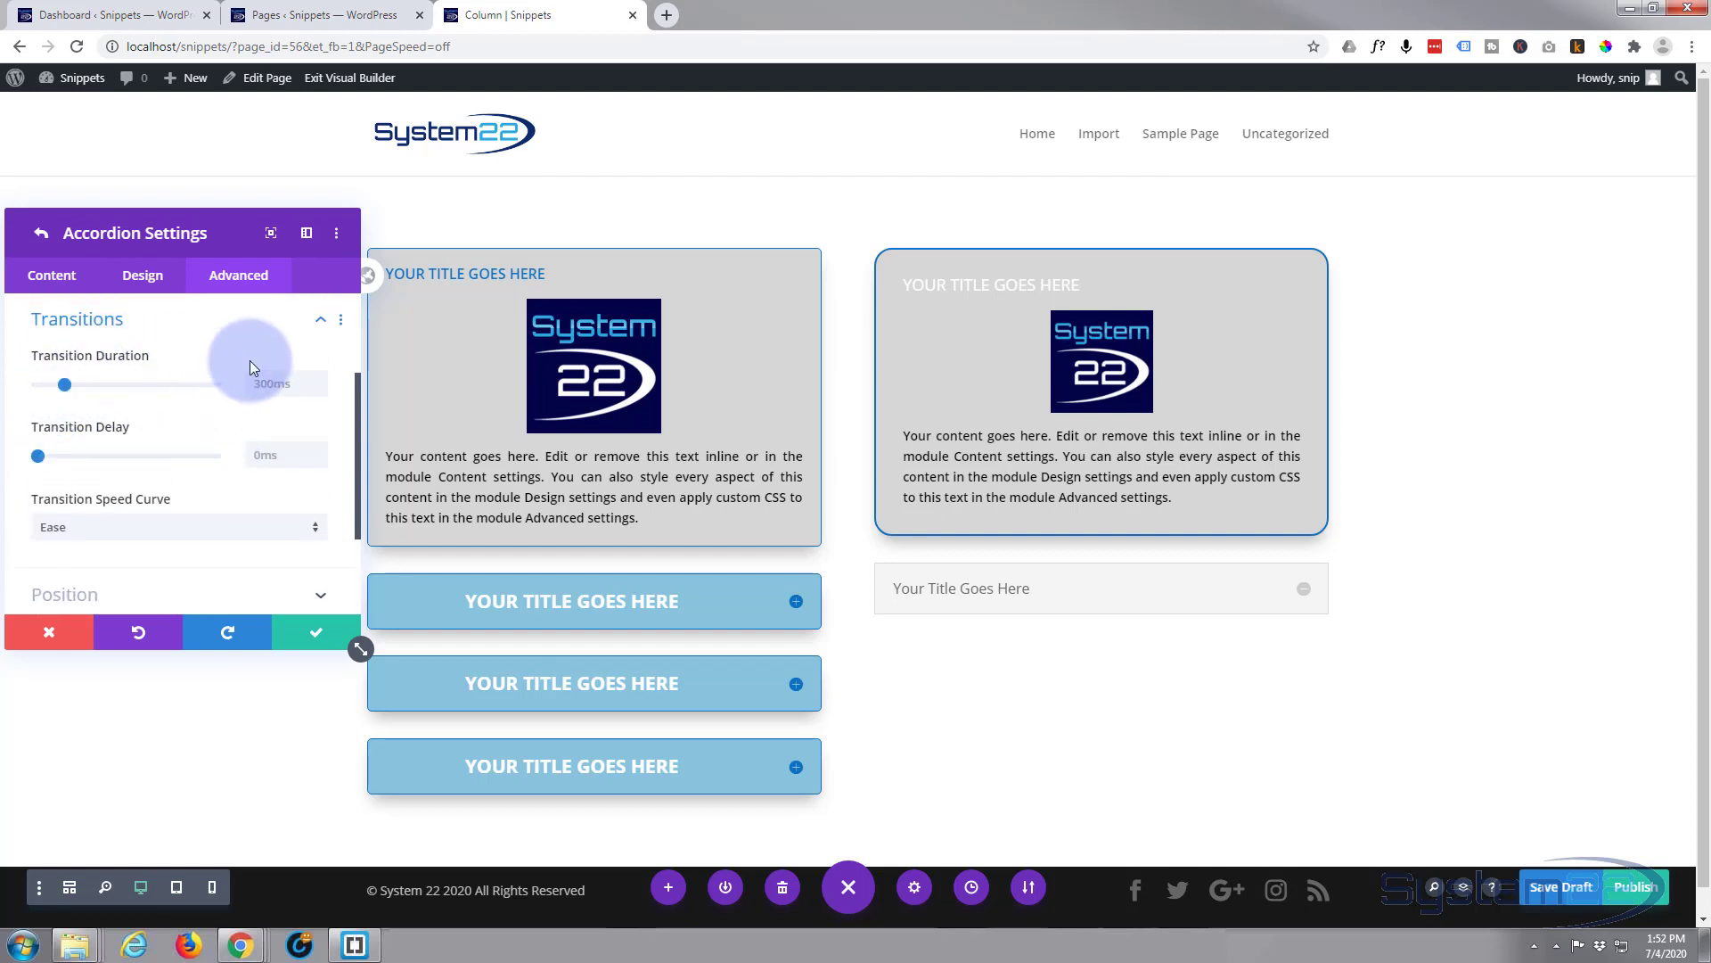
left_click(1216, 588)
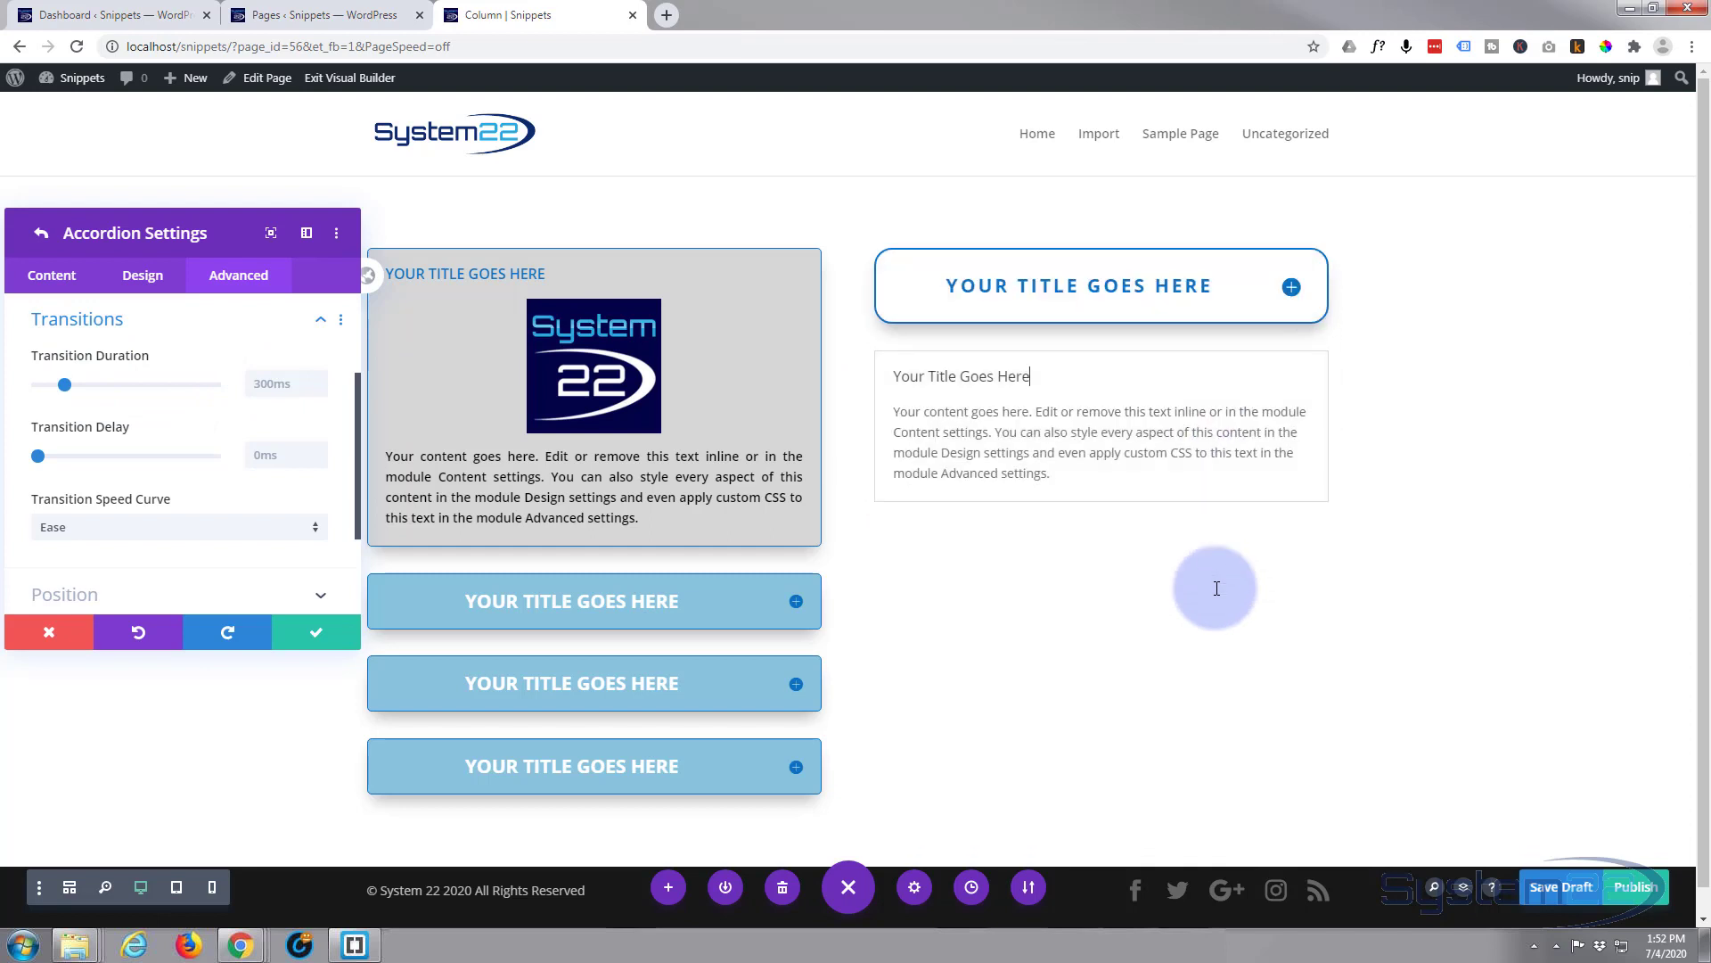
left_click(1277, 303)
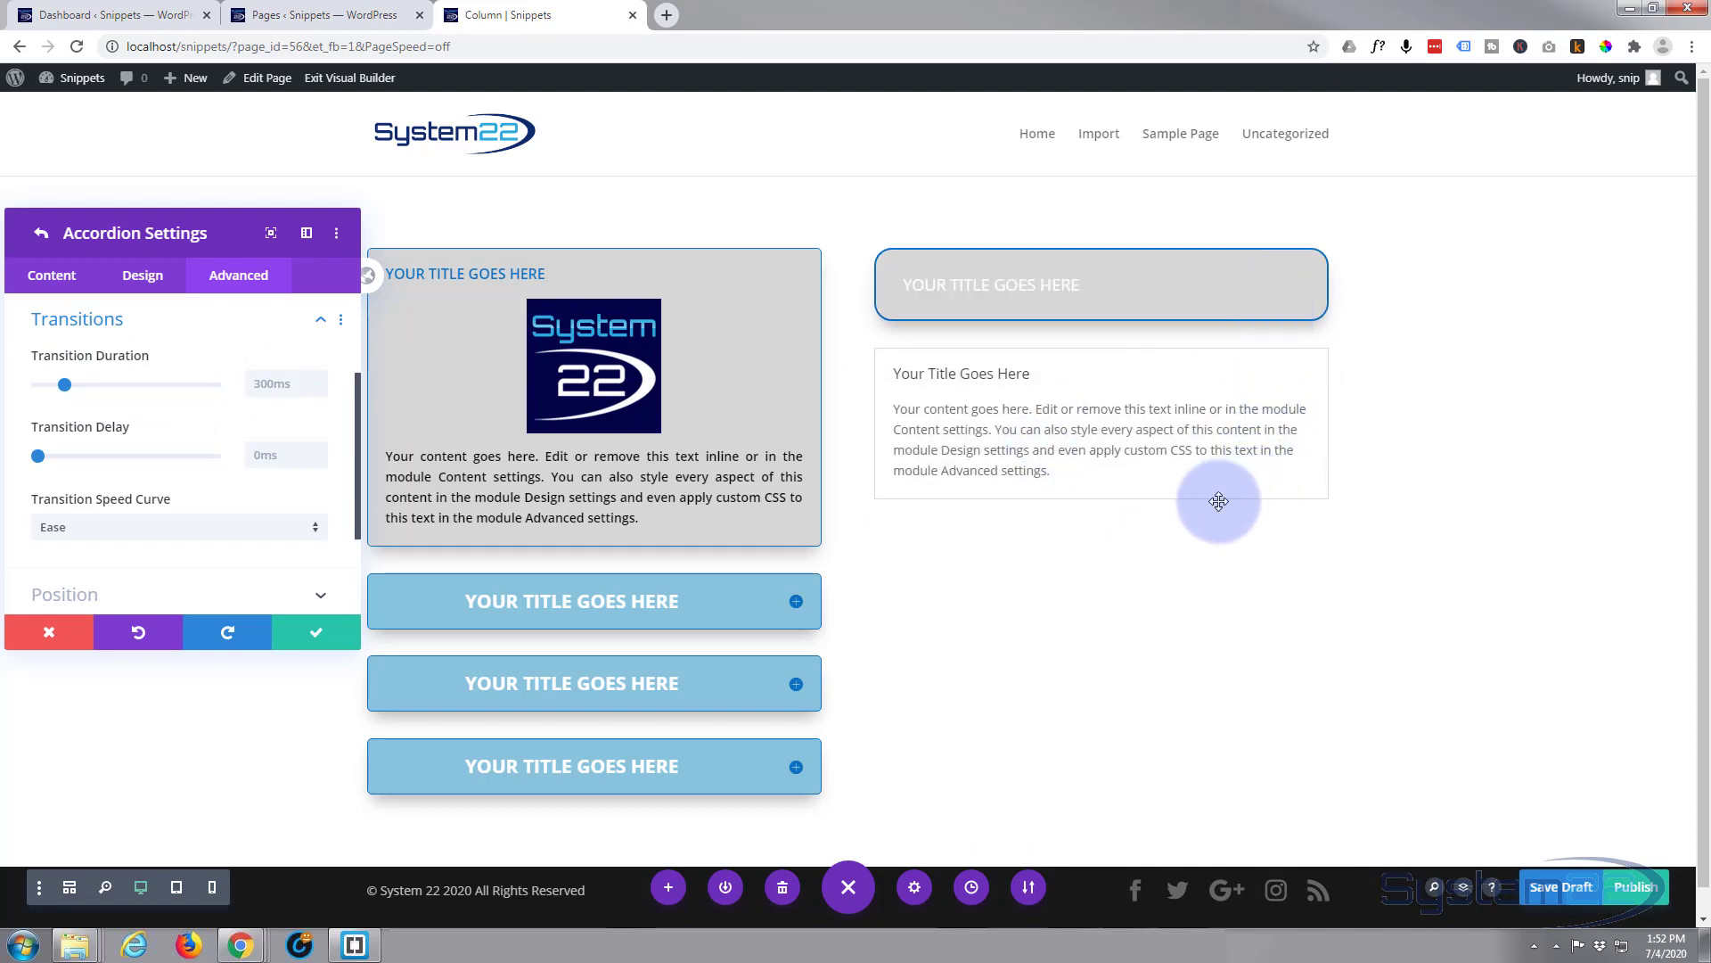
left_click(1165, 297)
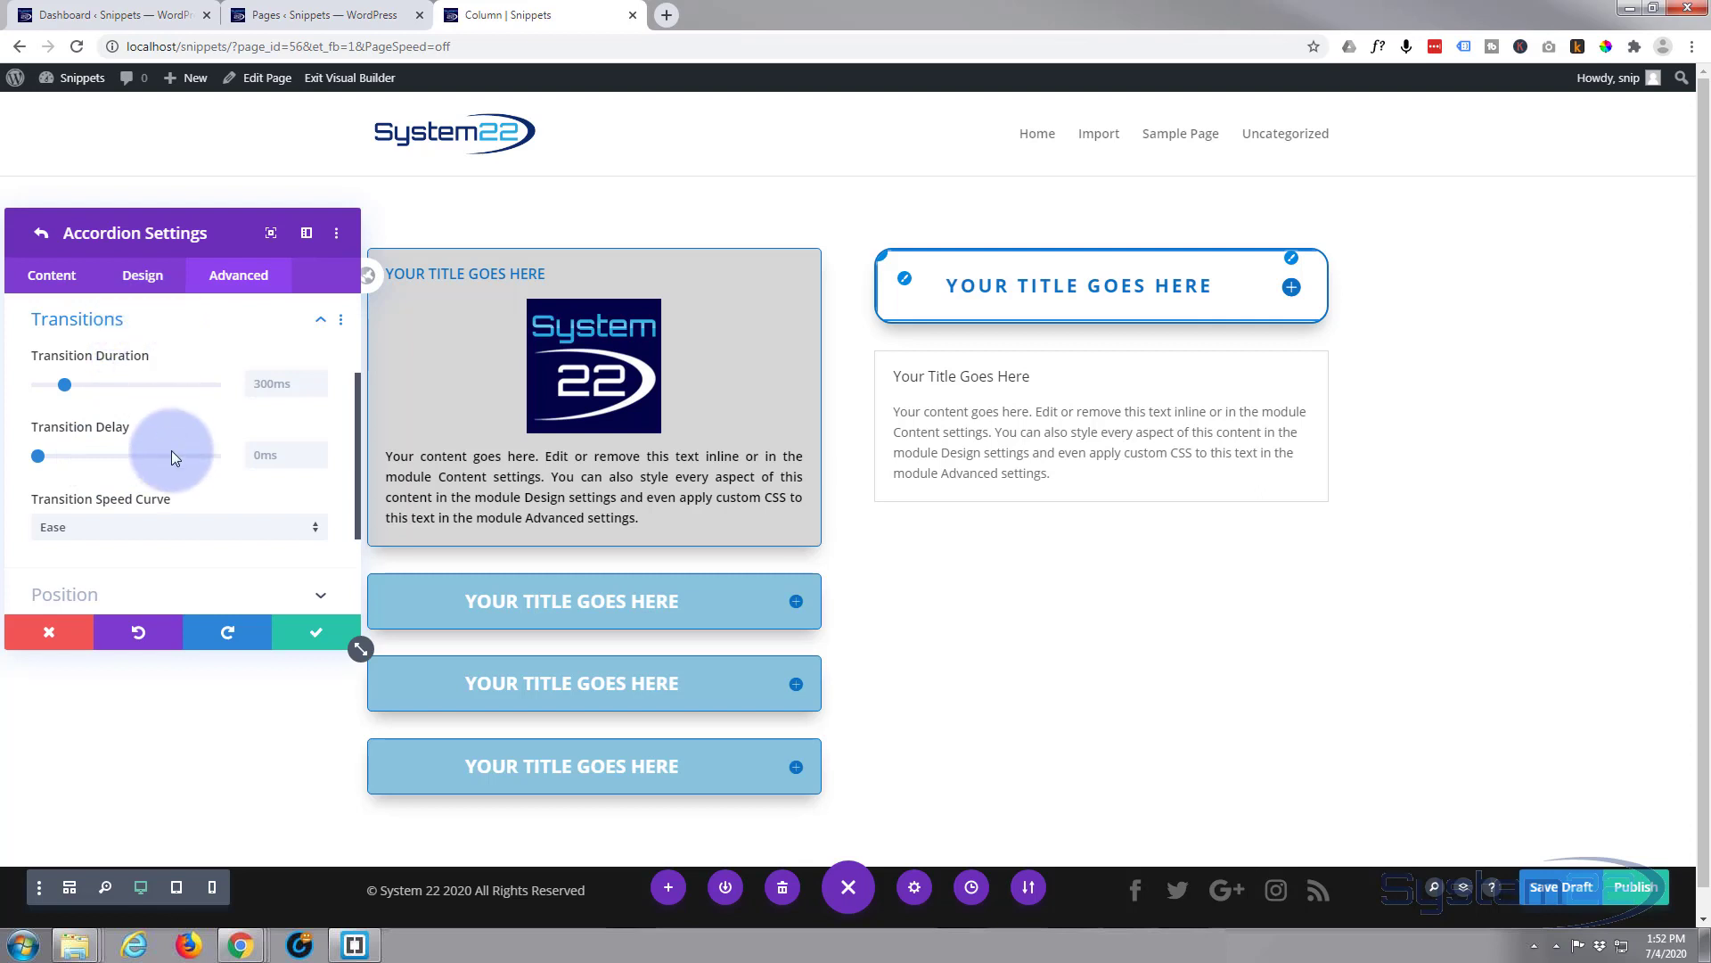
Step: Examine the accordion item's position choices, offset and Z index settings, and its scroll effects
scroll(173, 464, "down", 2)
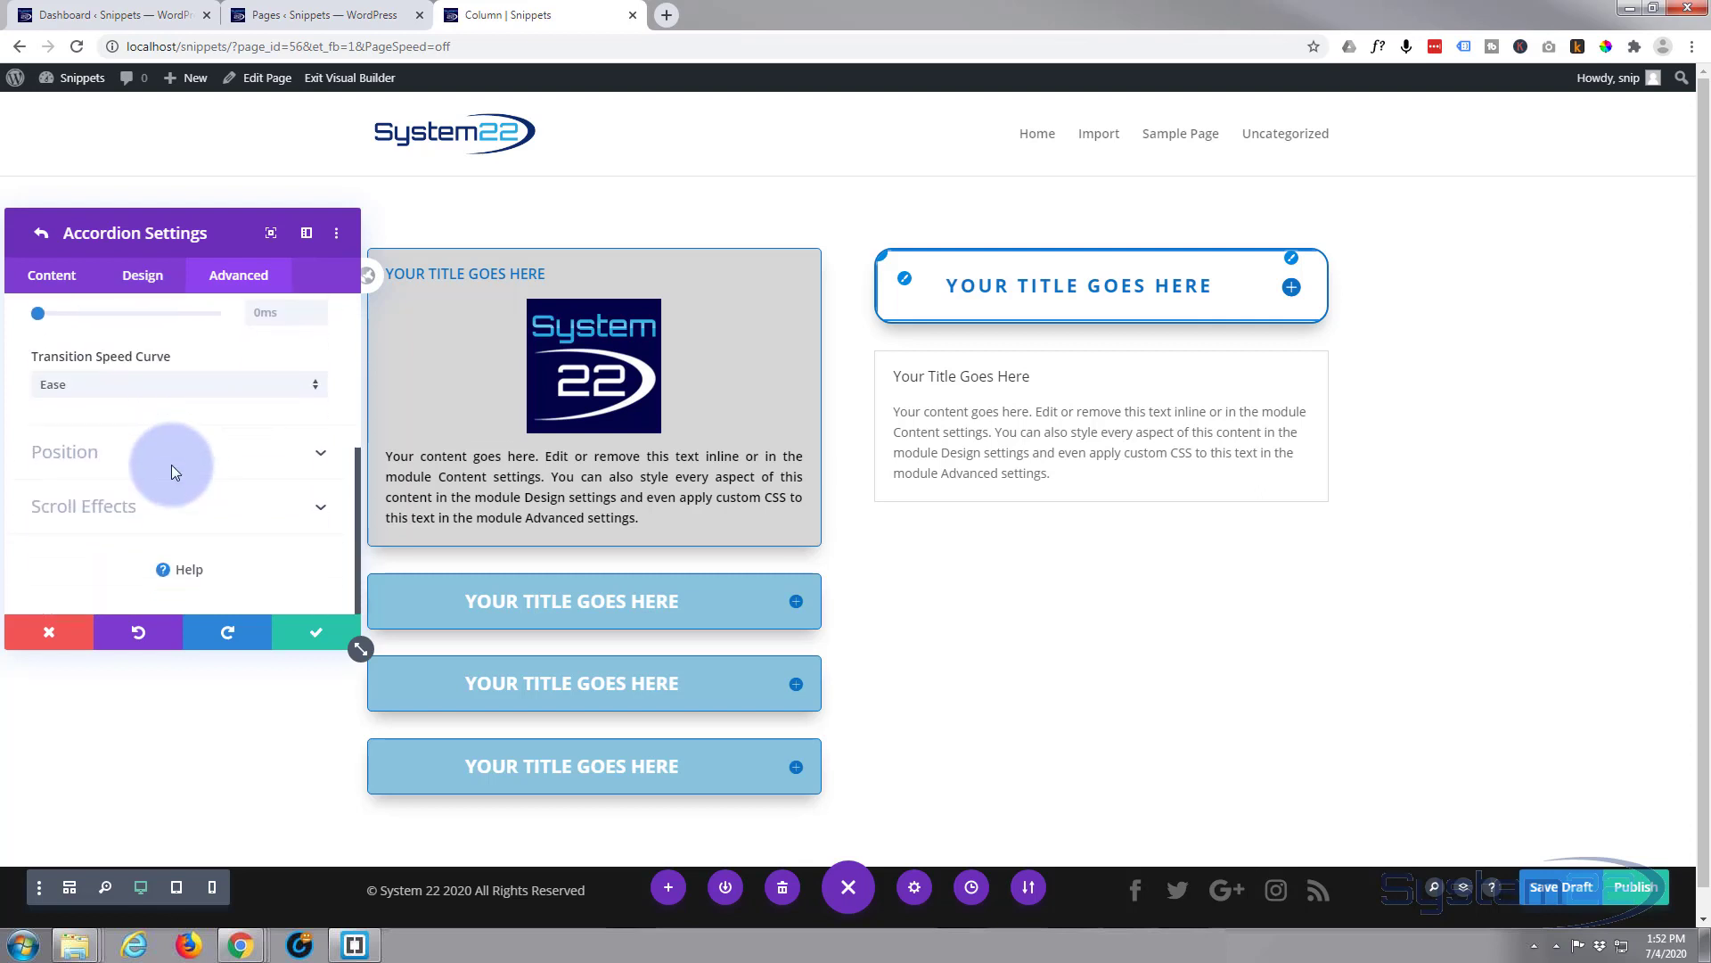
left_click(172, 464)
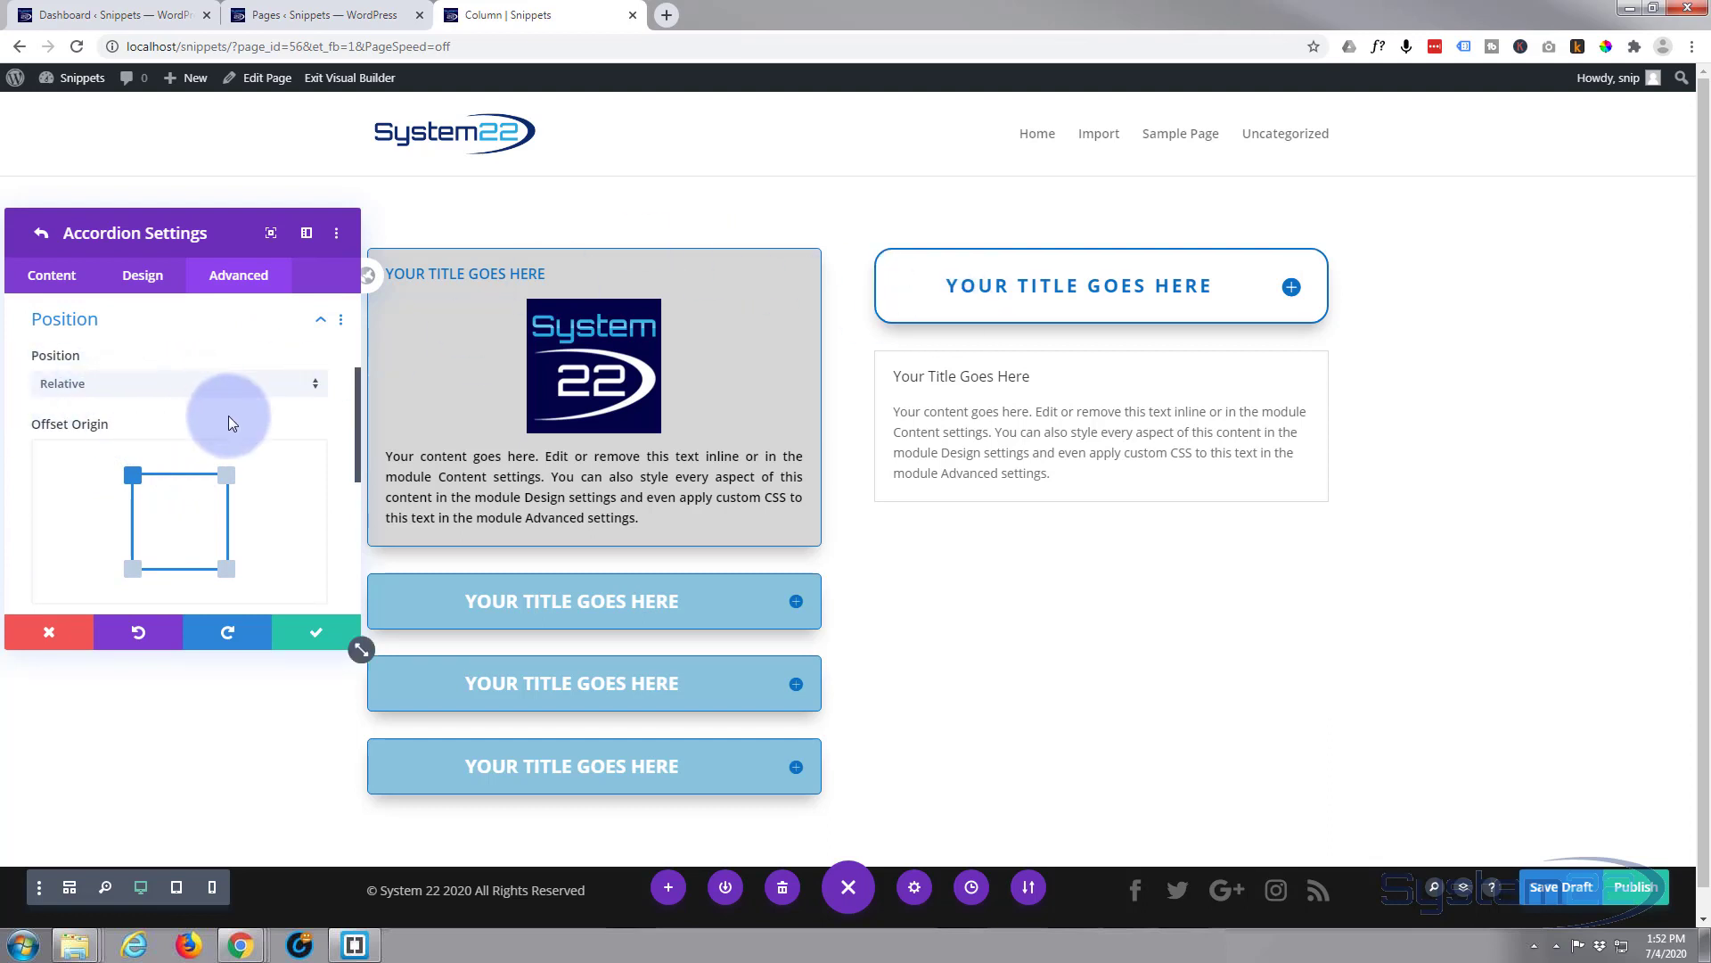
left_click(249, 385)
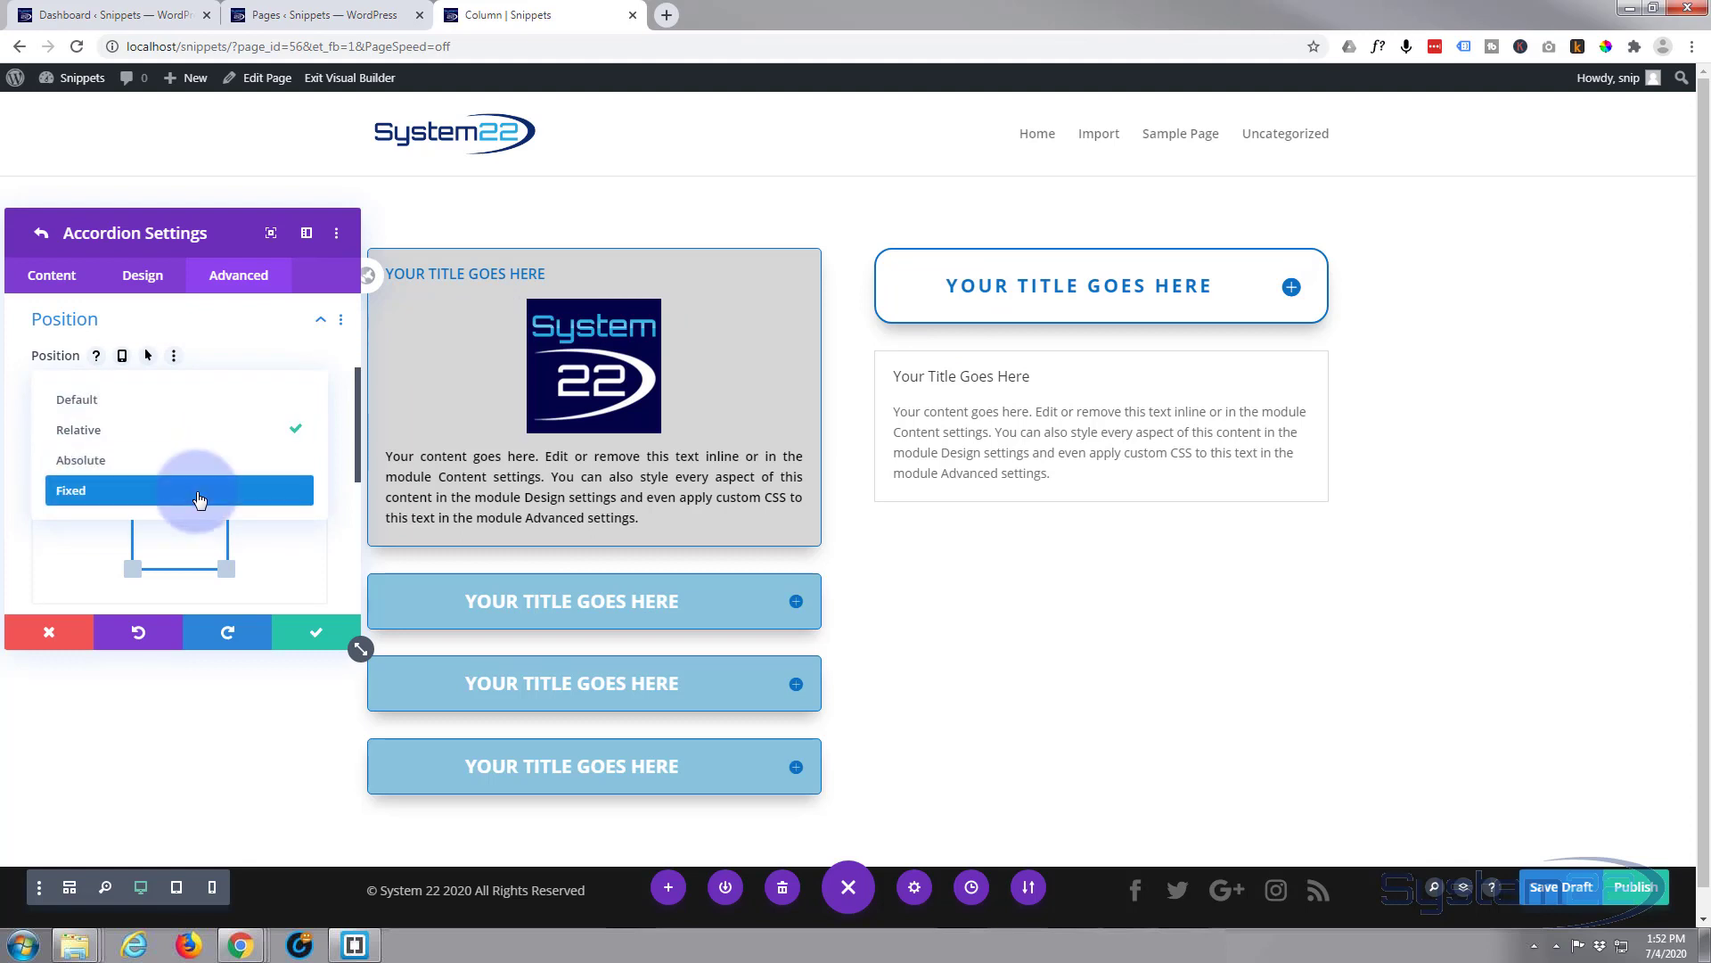
left_click(271, 324)
scroll(177, 439, "down", 5)
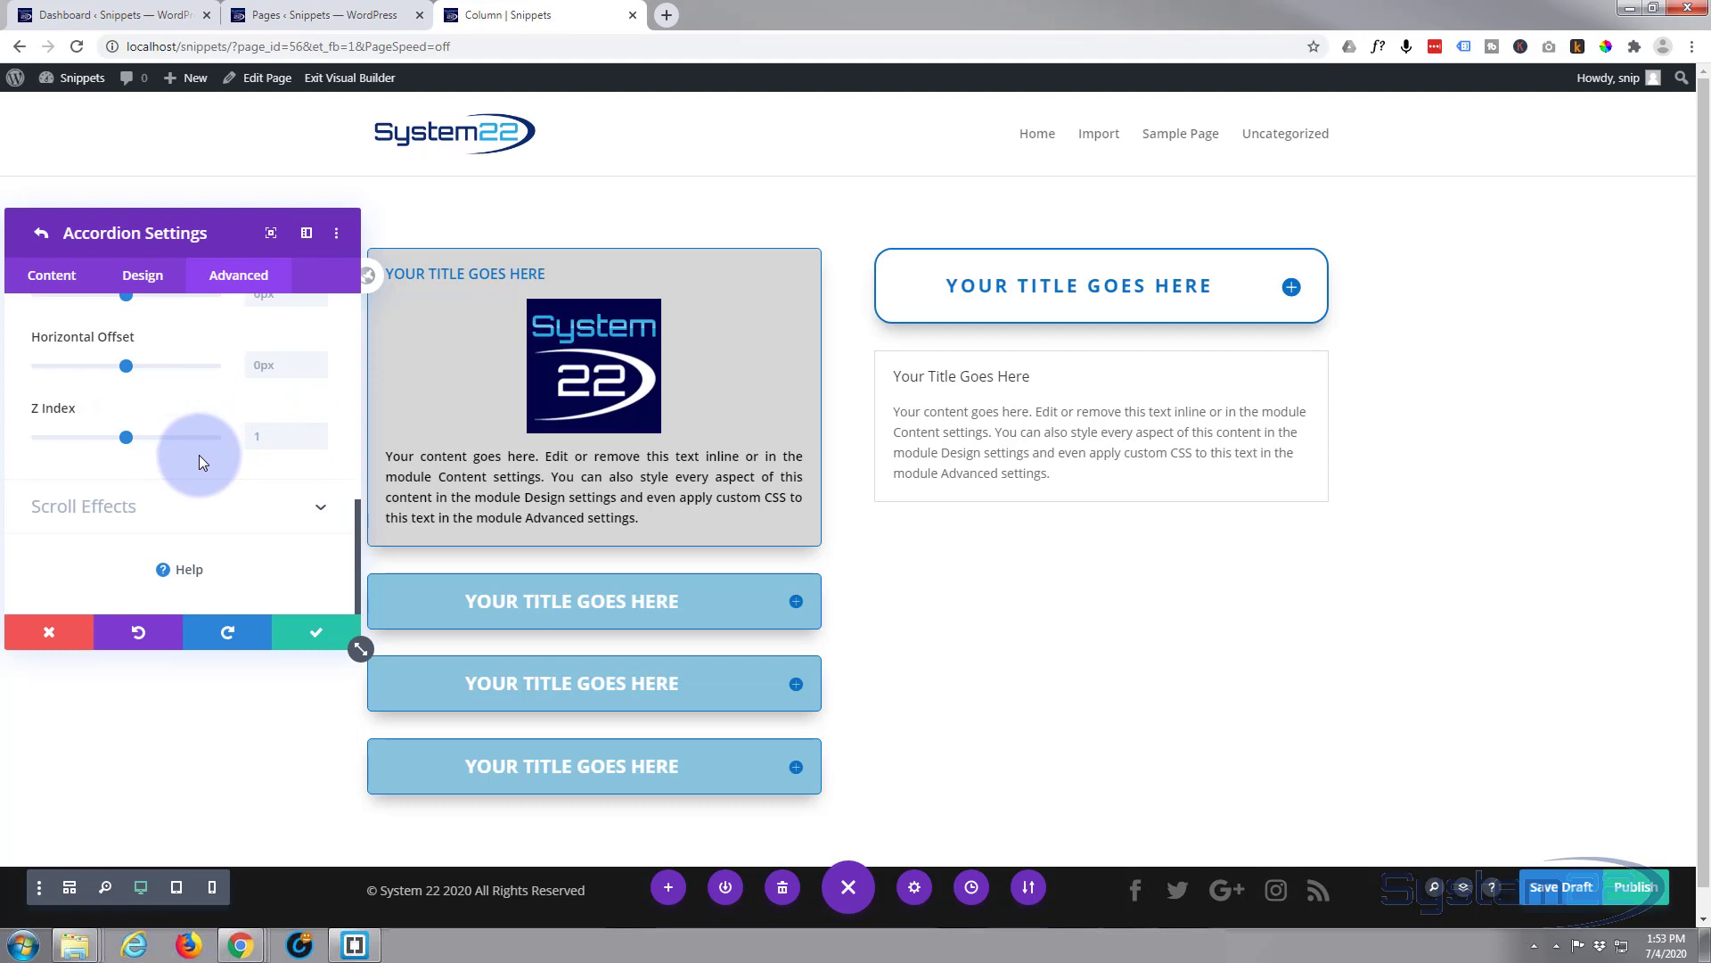
left_click(232, 508)
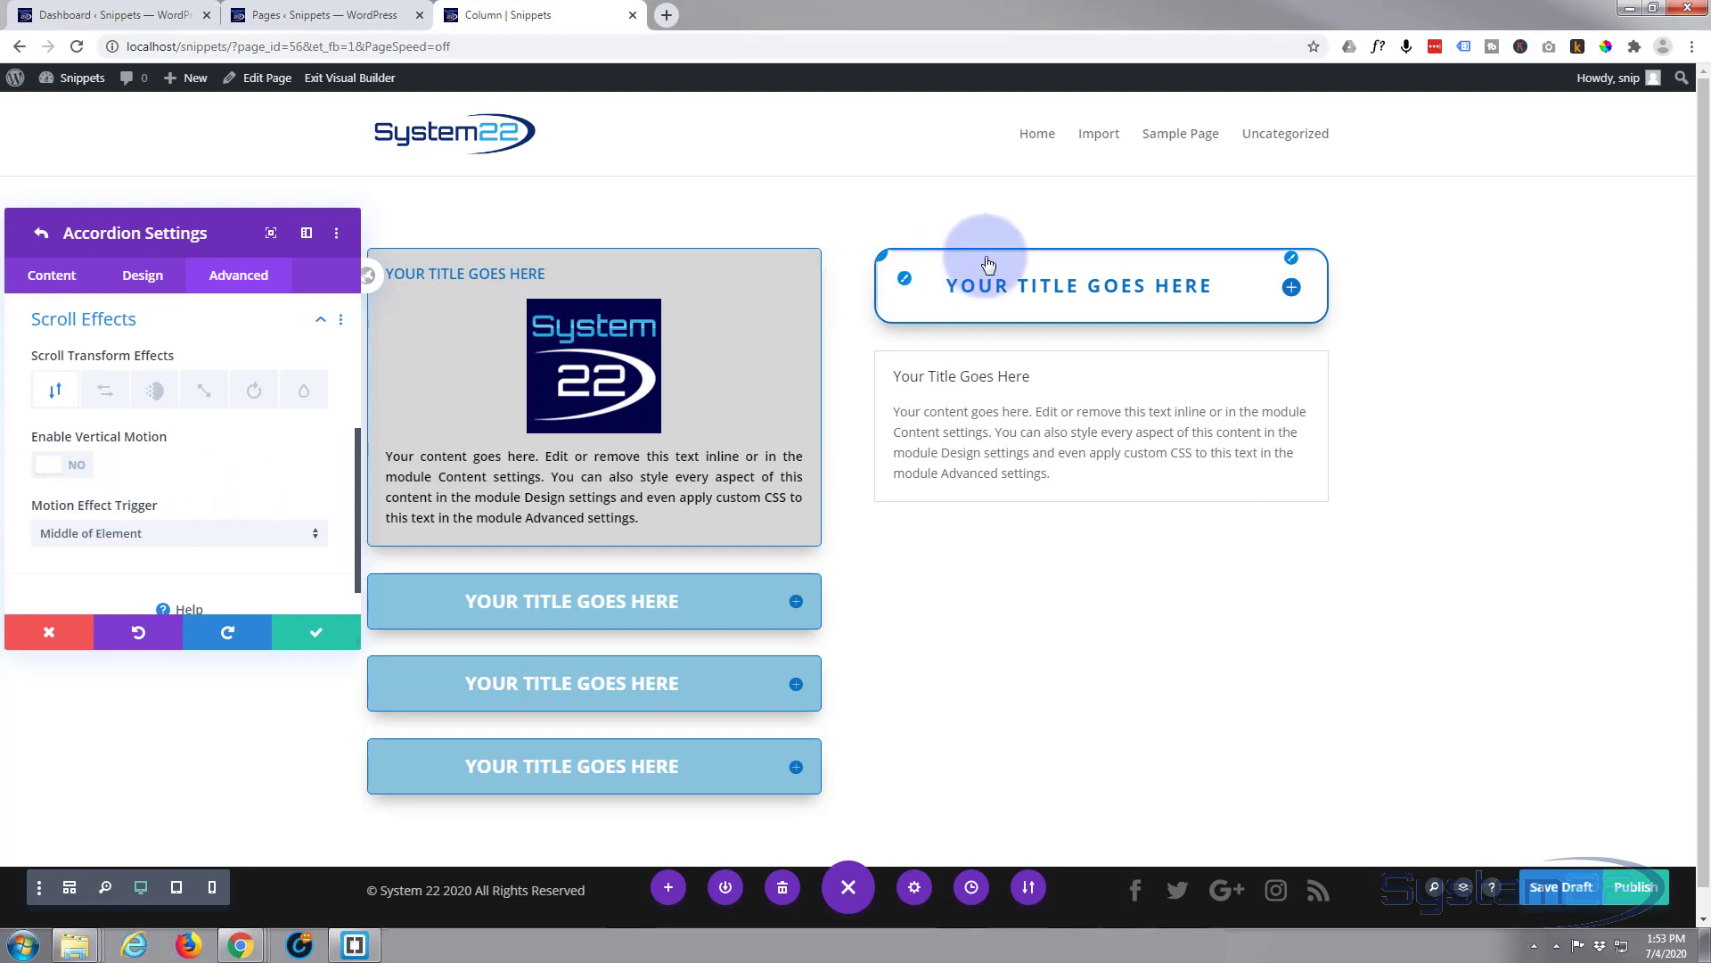
Step: Save the styled accordion item's settings and delete the unstyled second item from the second column's accordion
left_click(1266, 285)
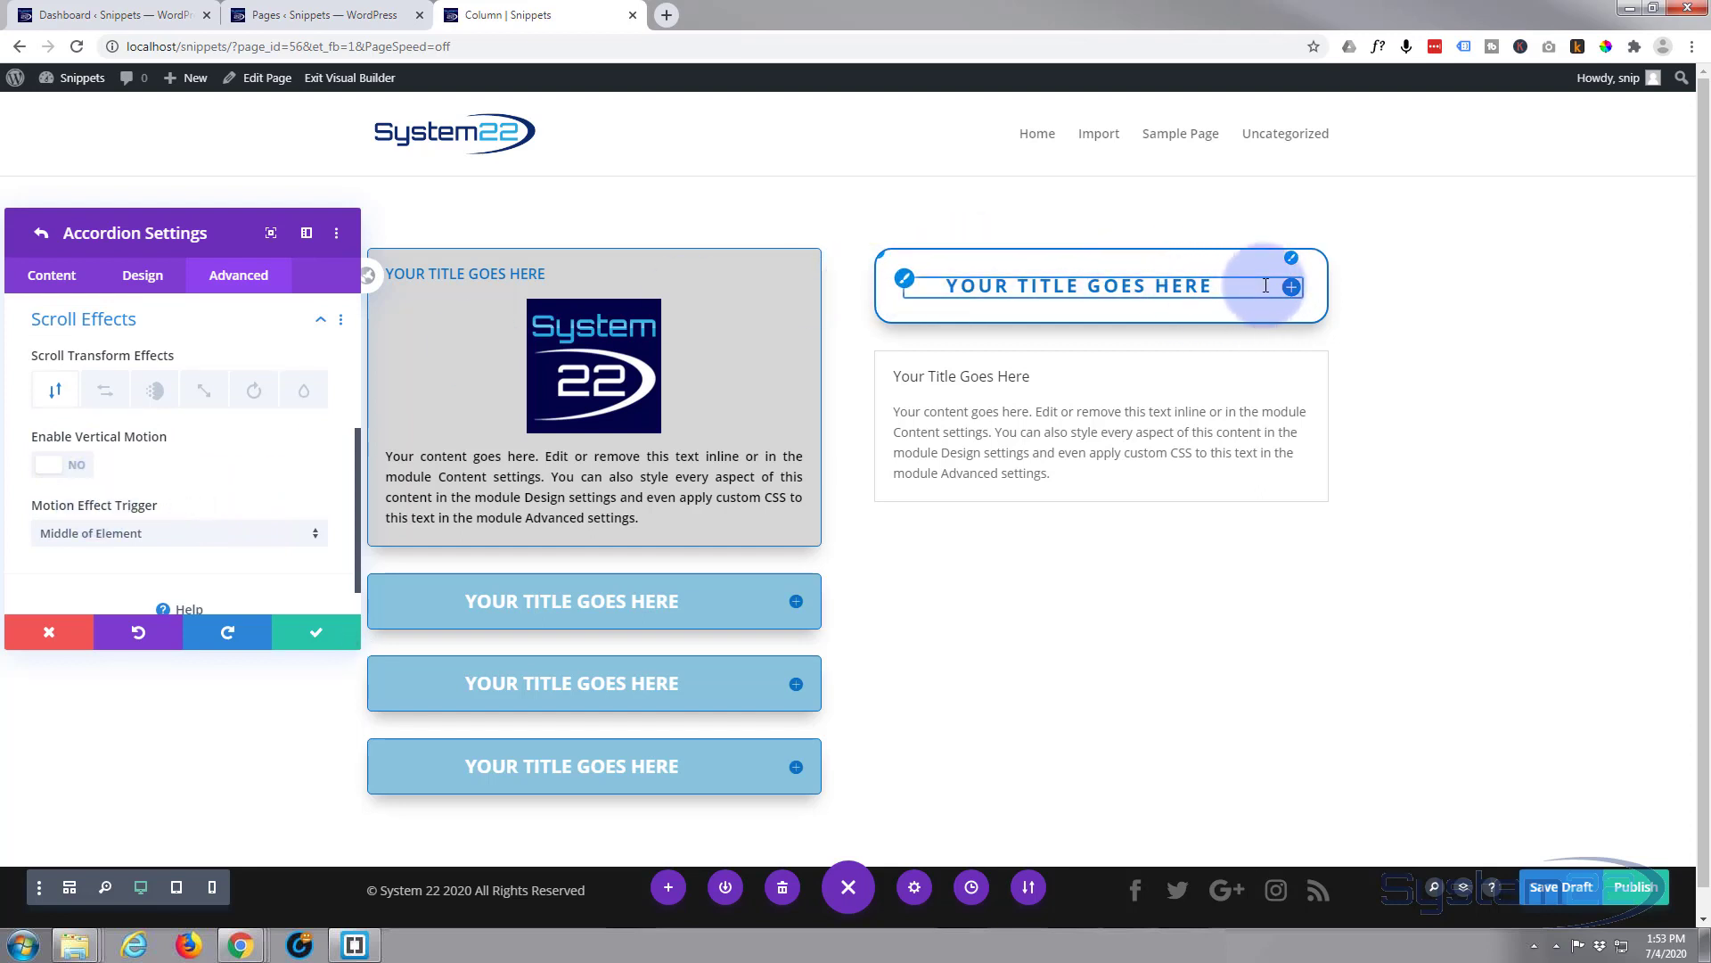
left_click(319, 631)
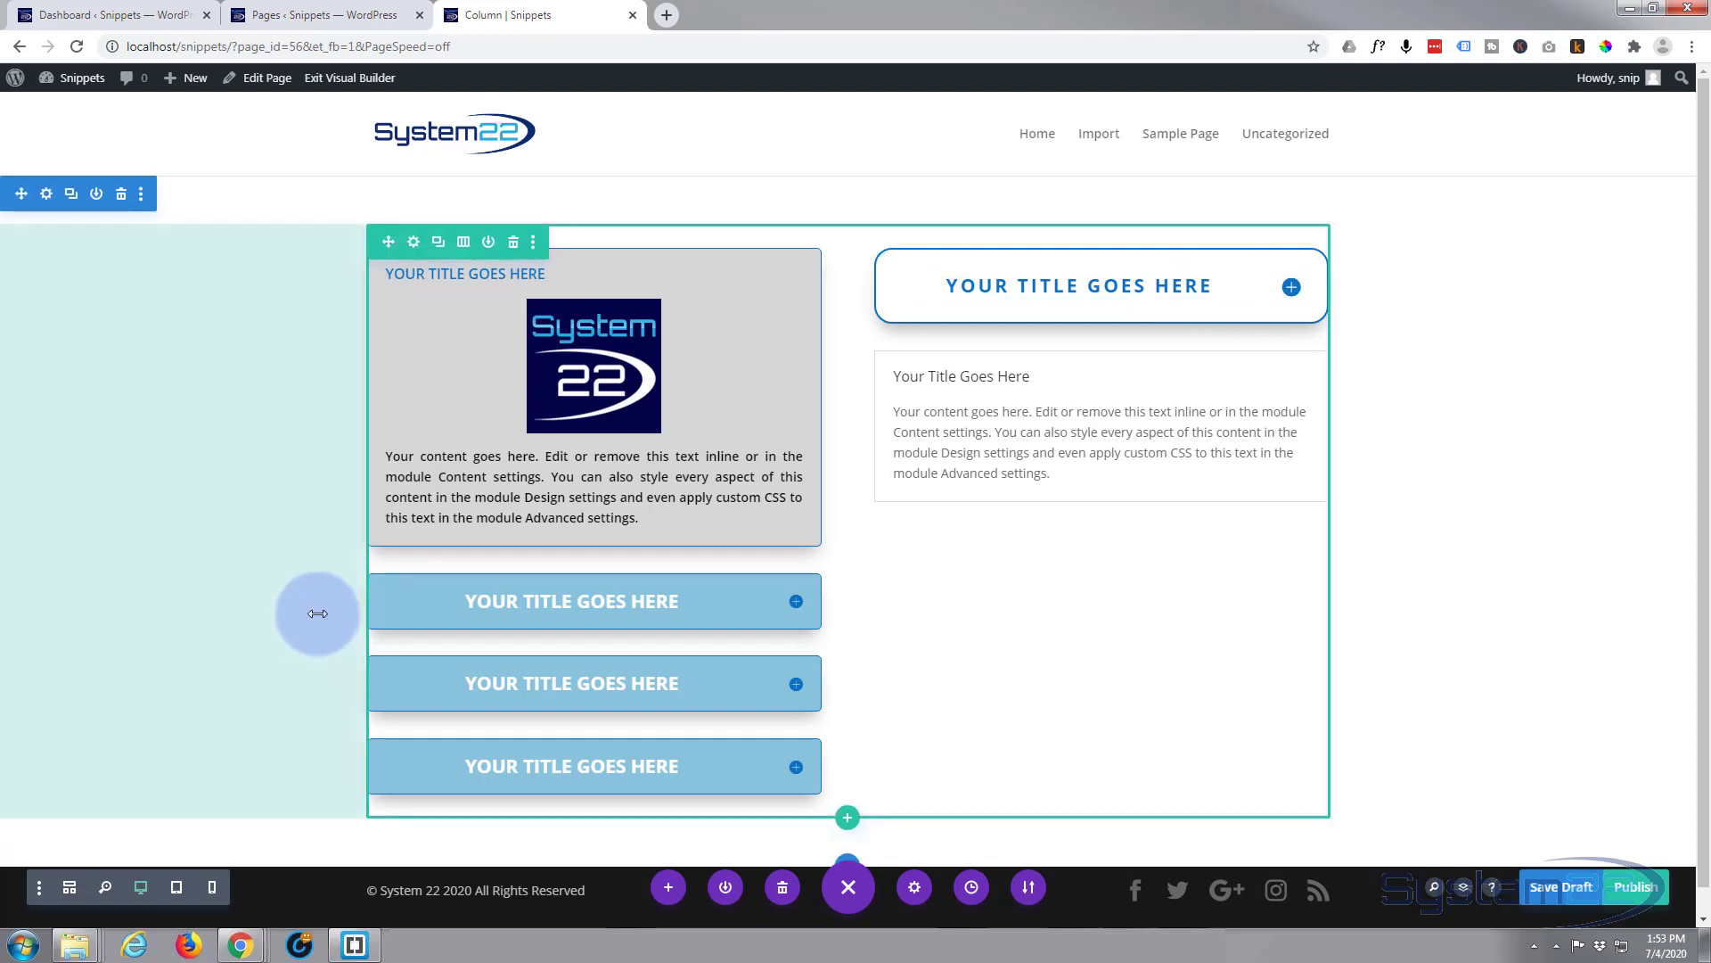
left_click(1068, 292)
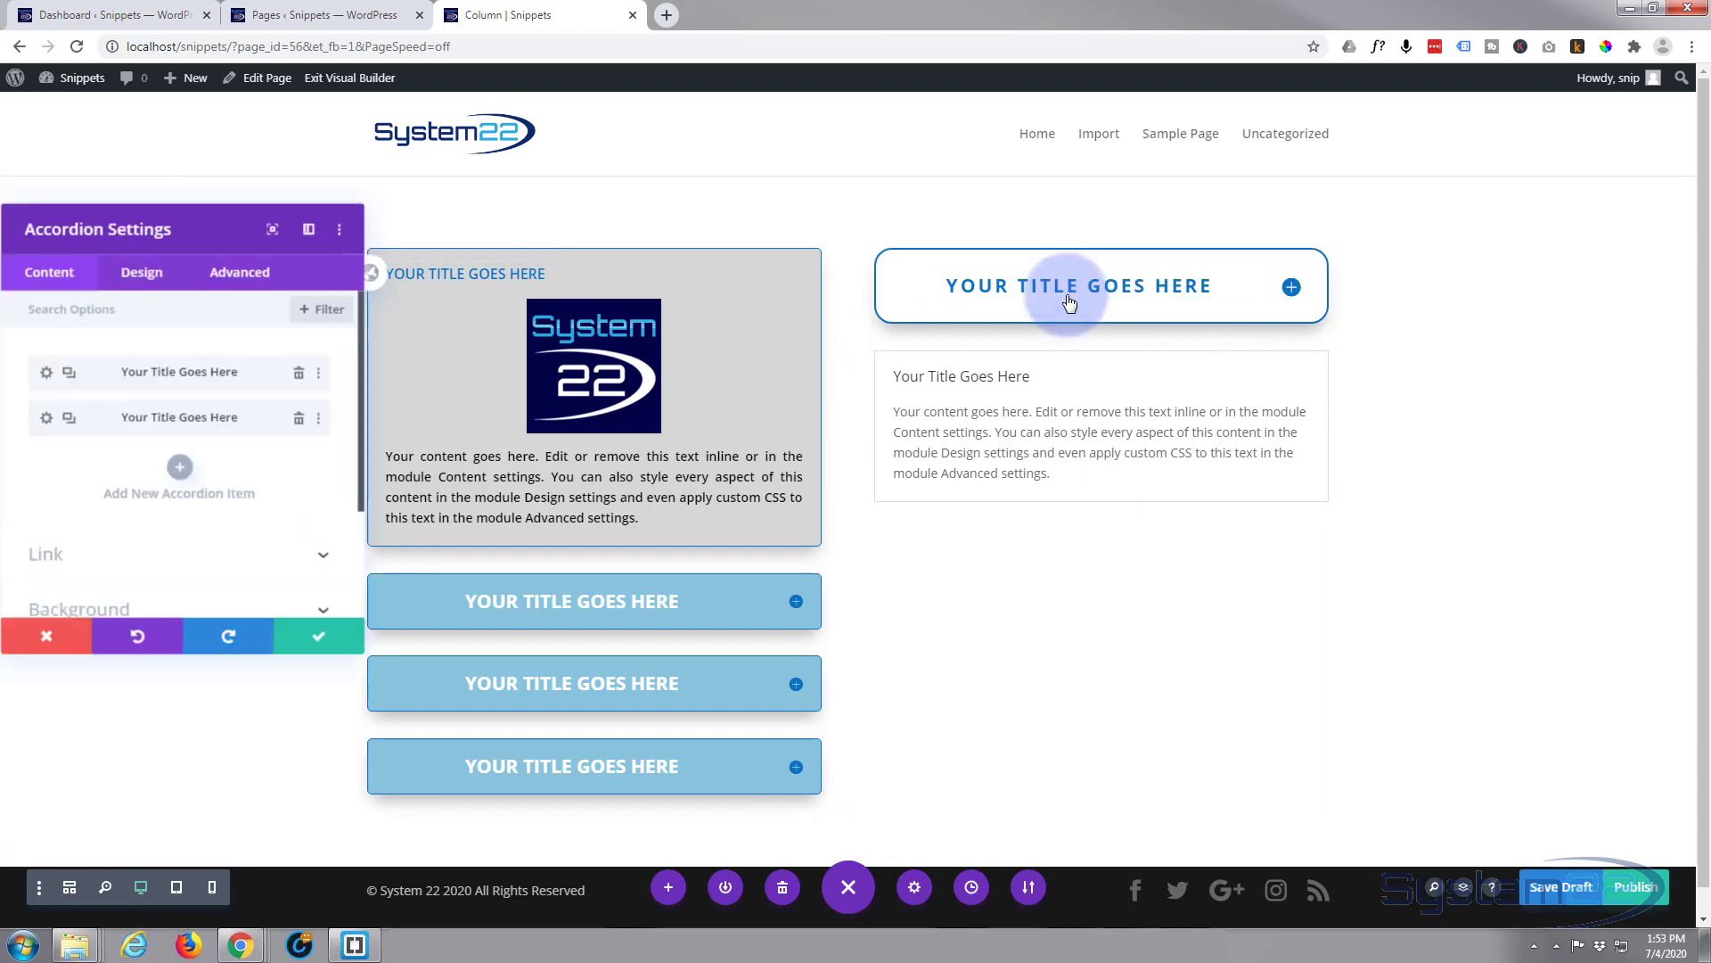
left_click(296, 419)
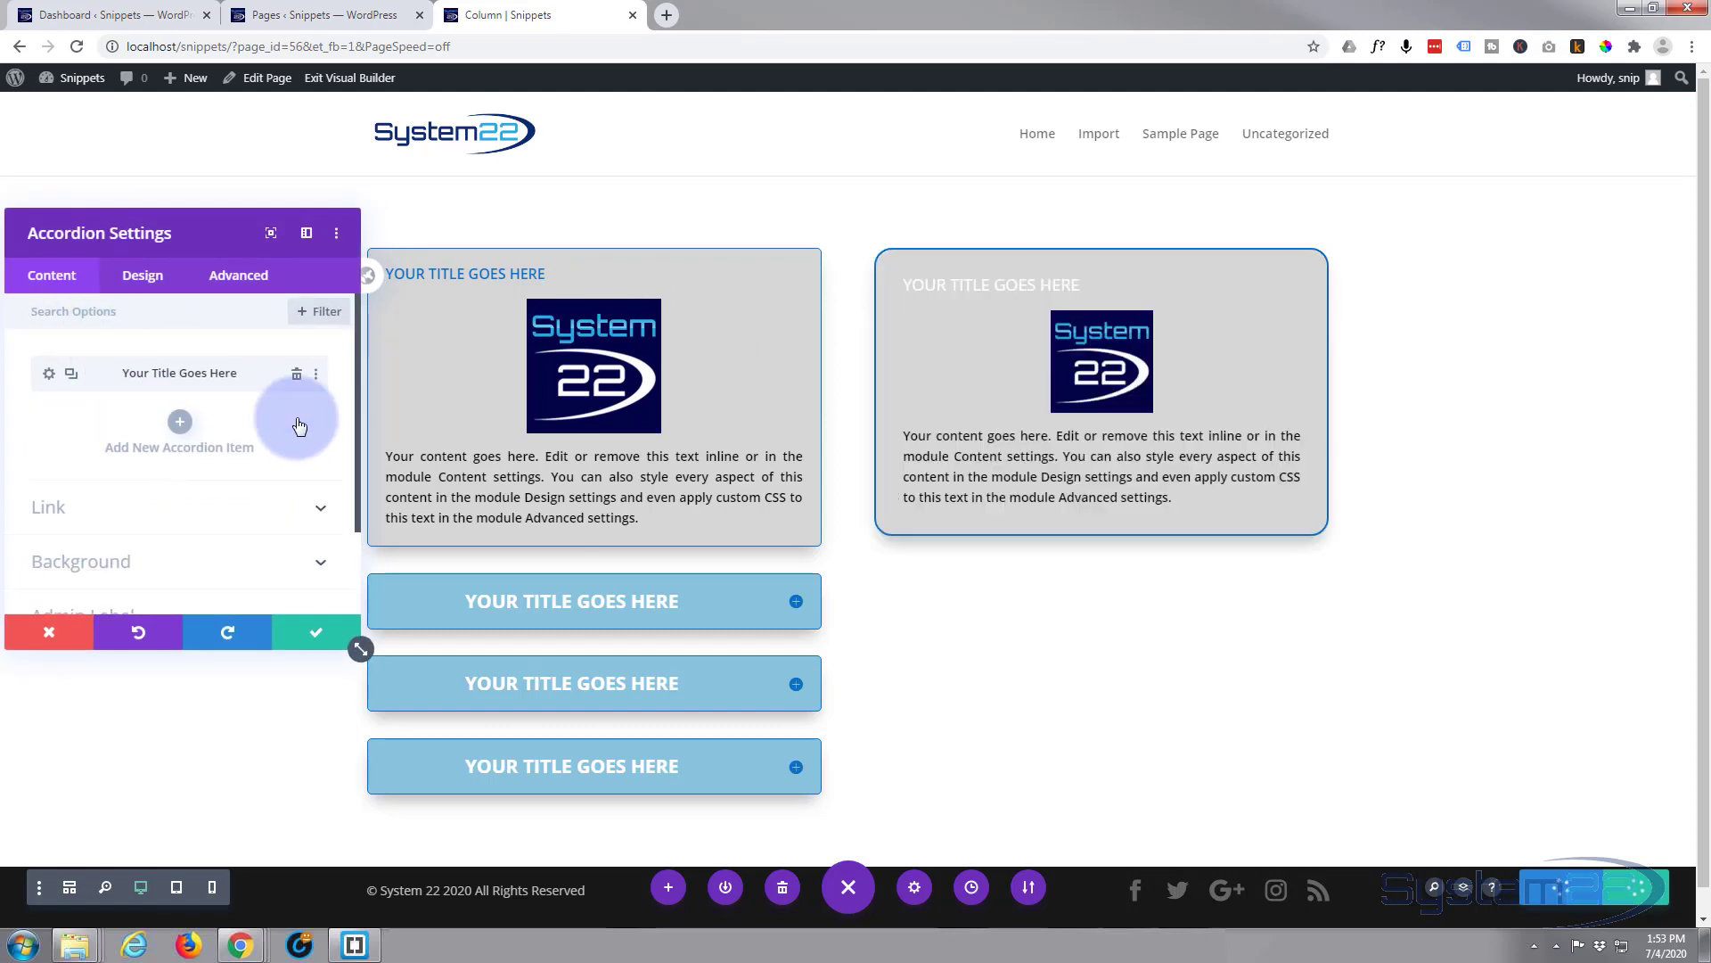
Step: Duplicate the styled accordion item three times and save the accordion's settings
left_click(71, 375)
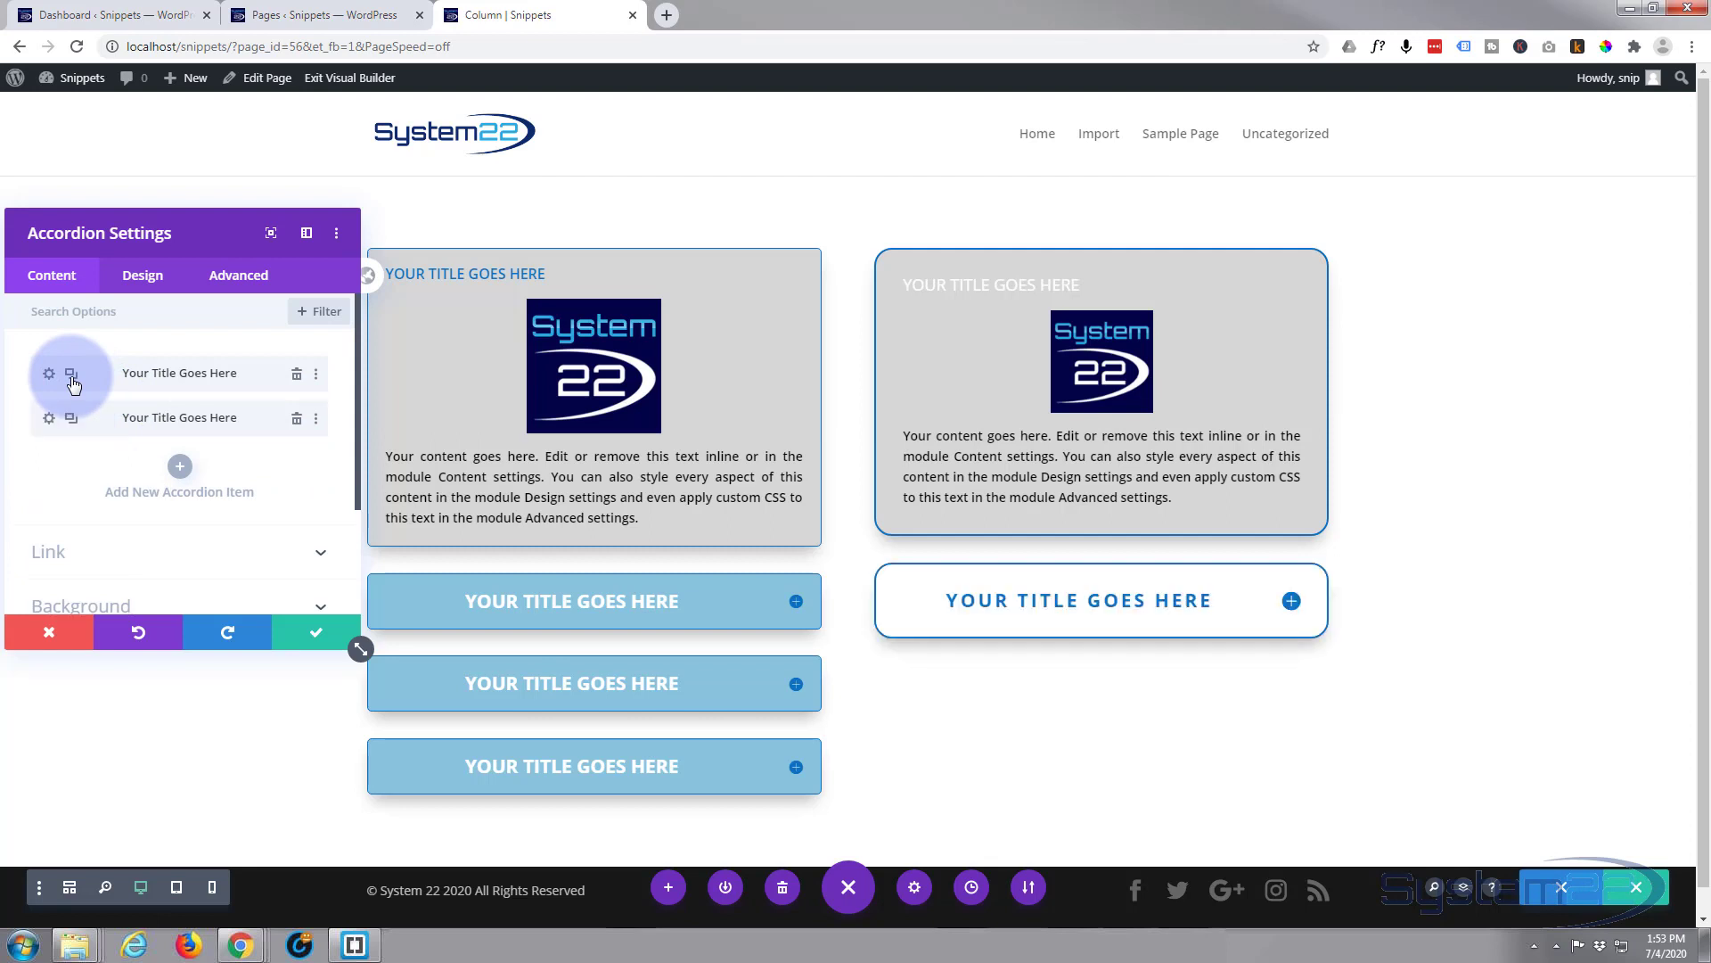
left_click(71, 374)
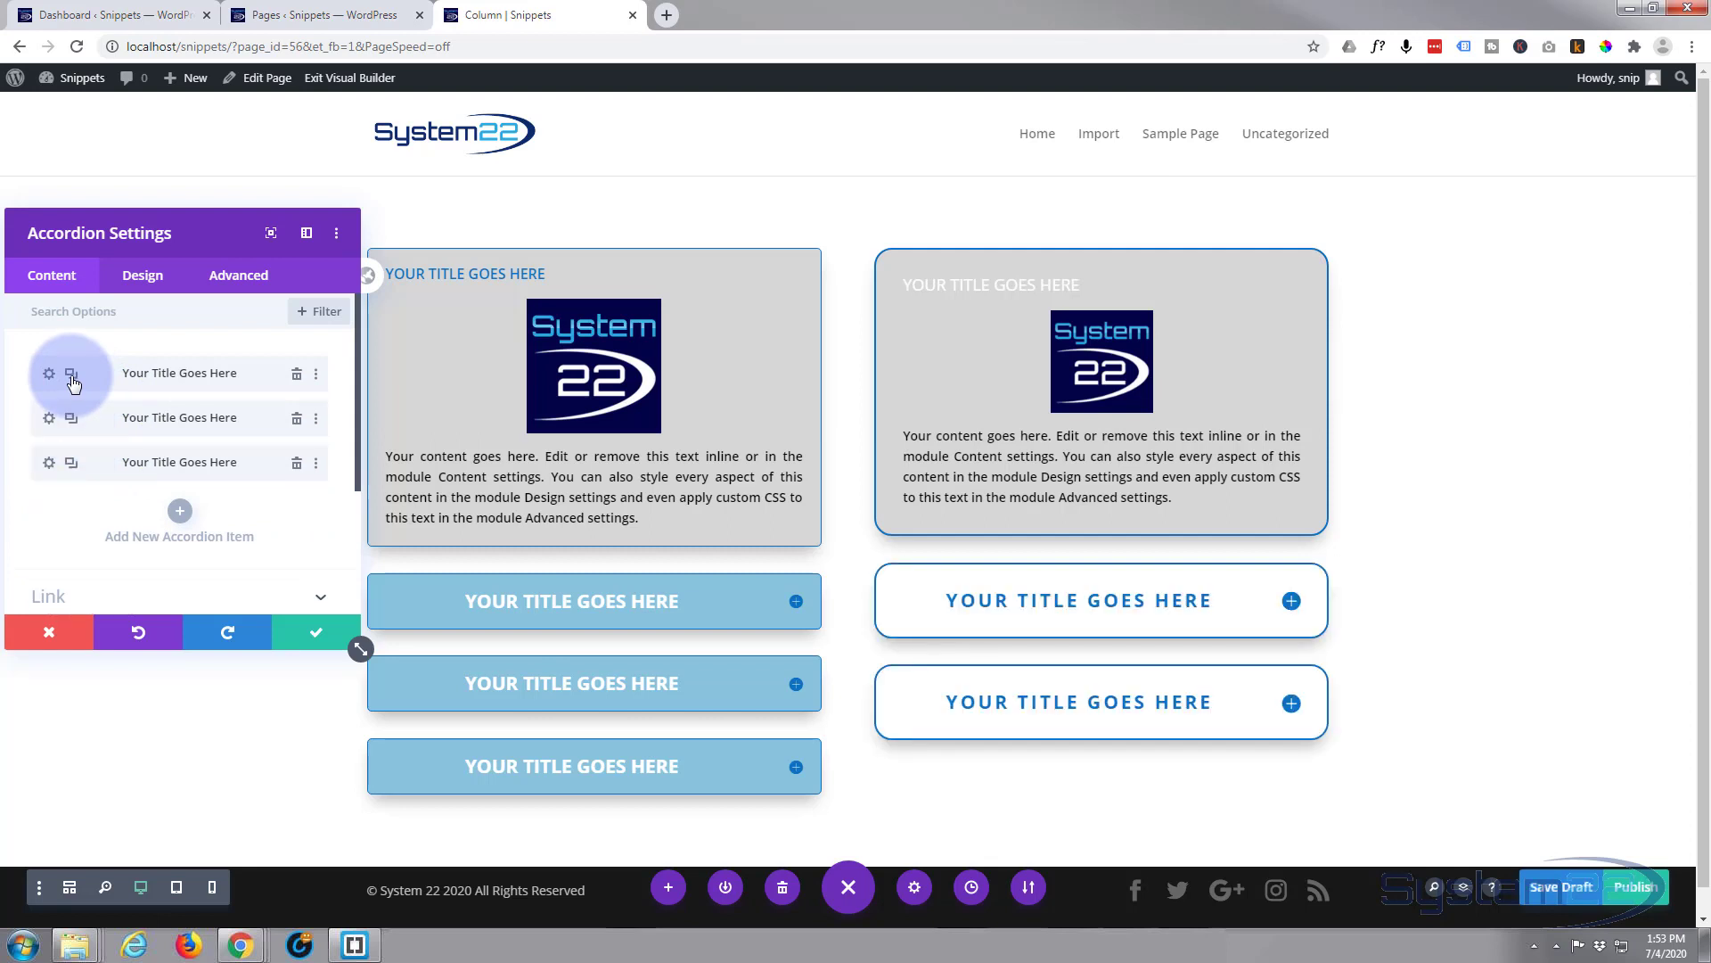
left_click(71, 375)
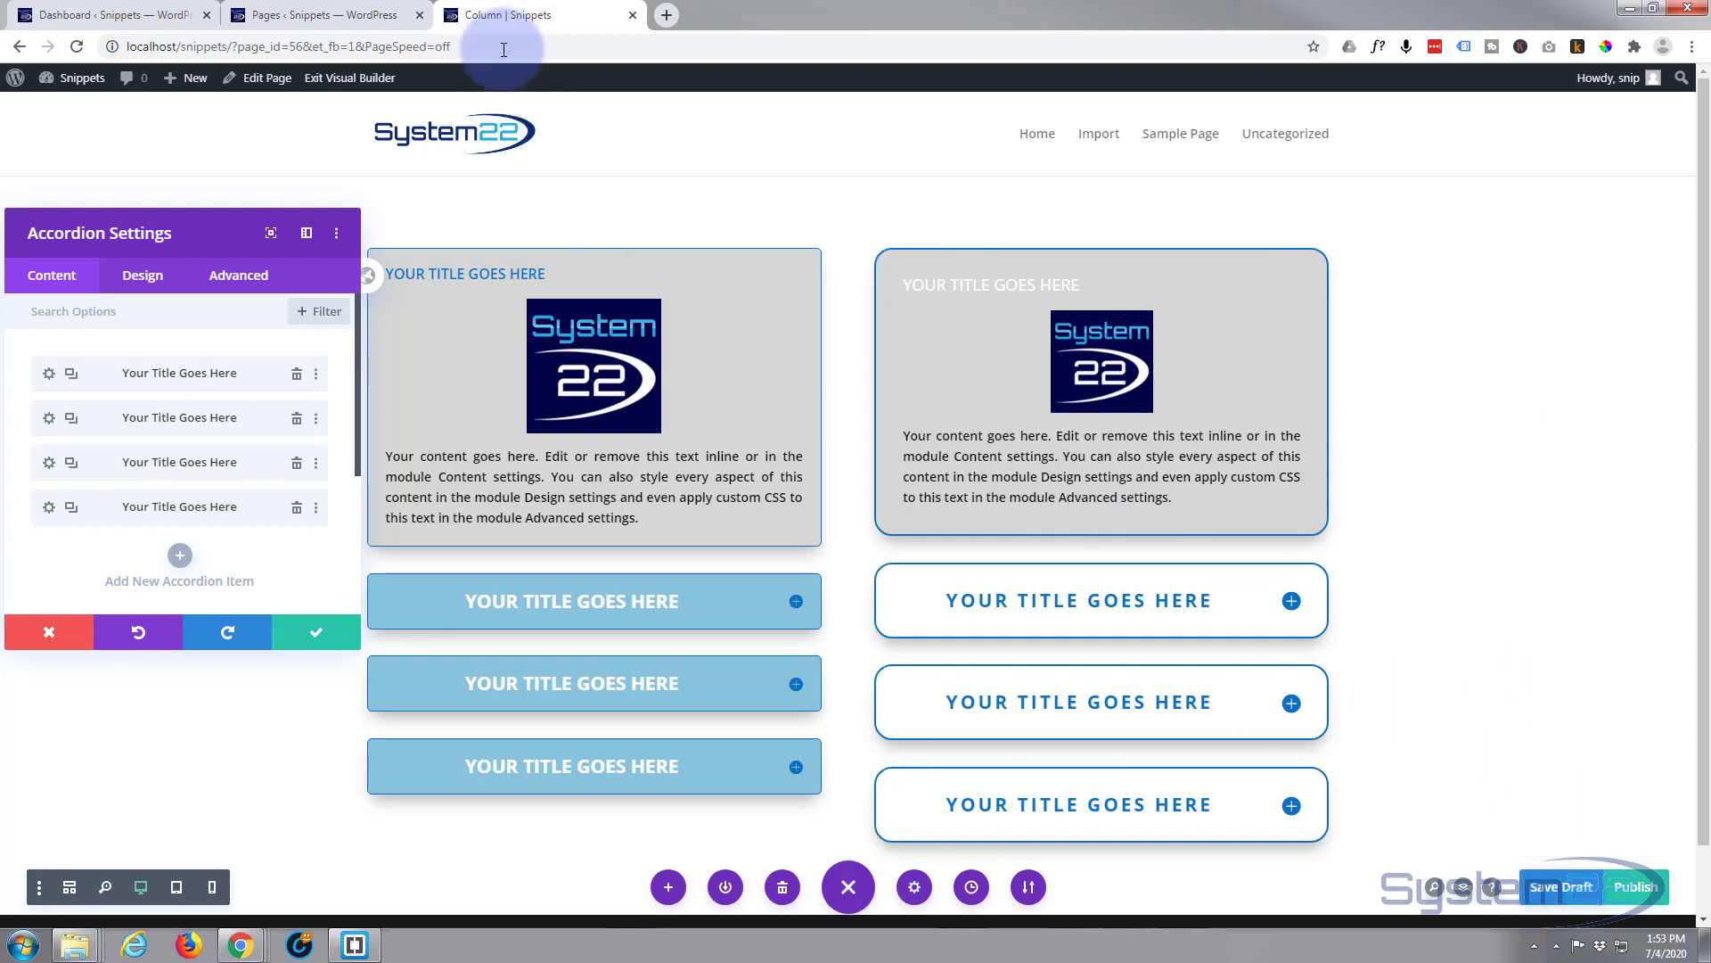
left_click(313, 630)
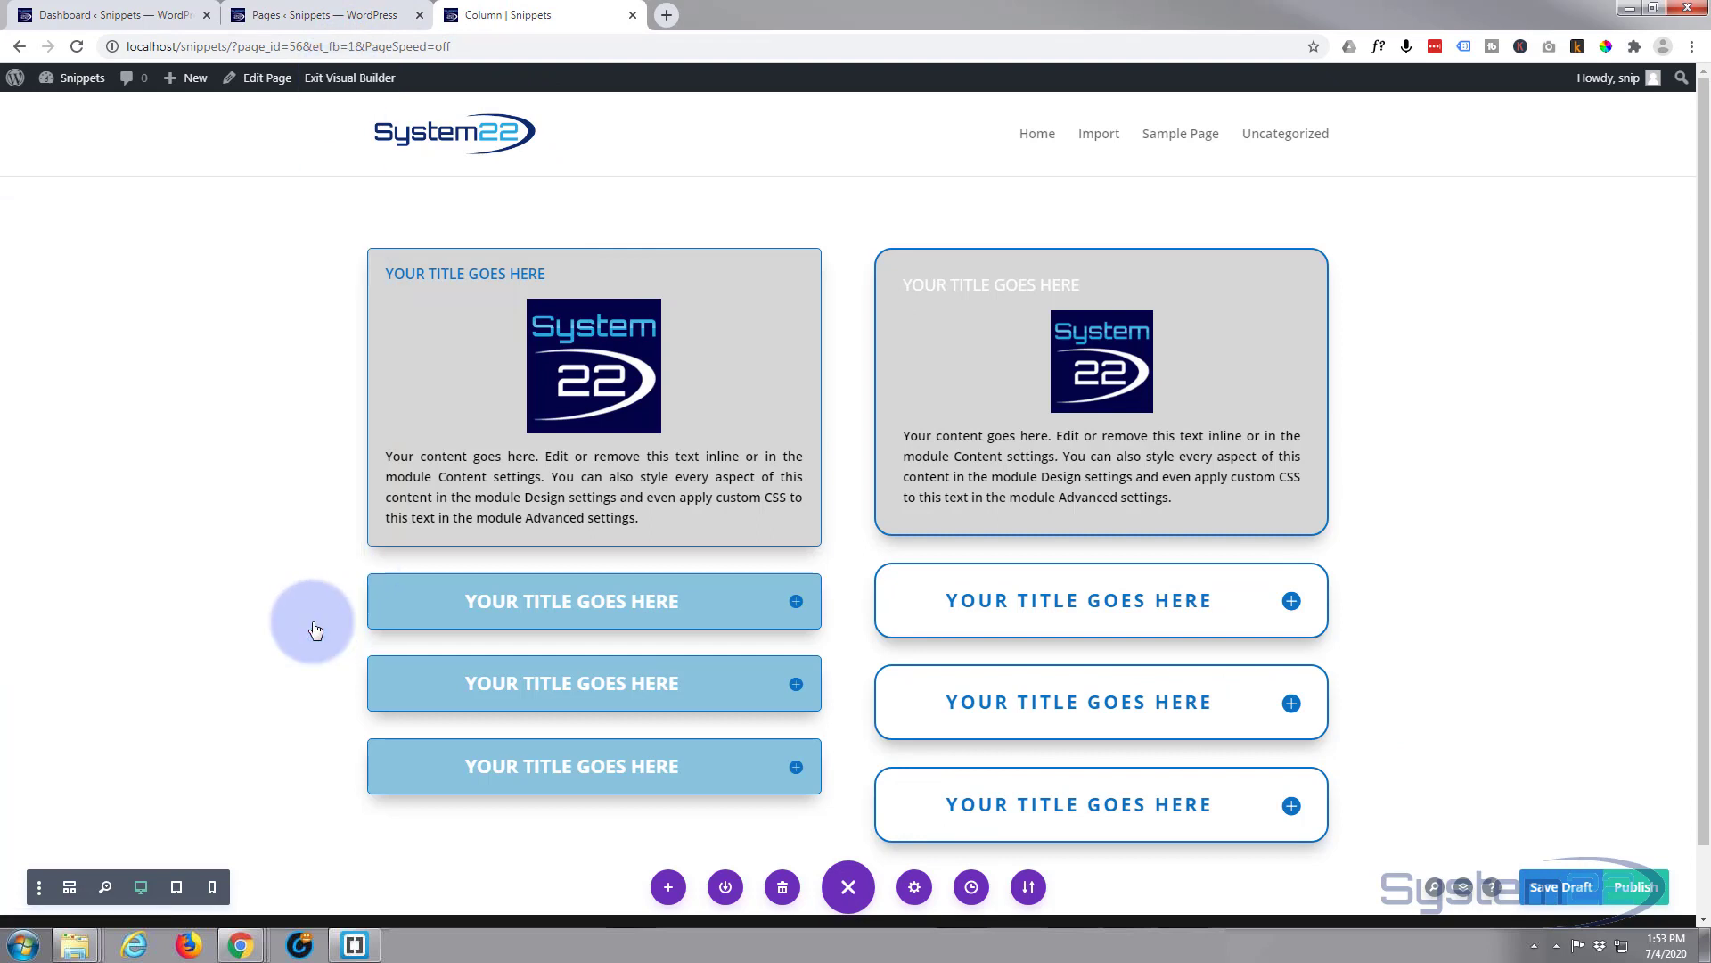
Step: Exit the visual builder with the changes saved and preview the second column's second, third and fourth accordion items opening on the live page
left_click(326, 81)
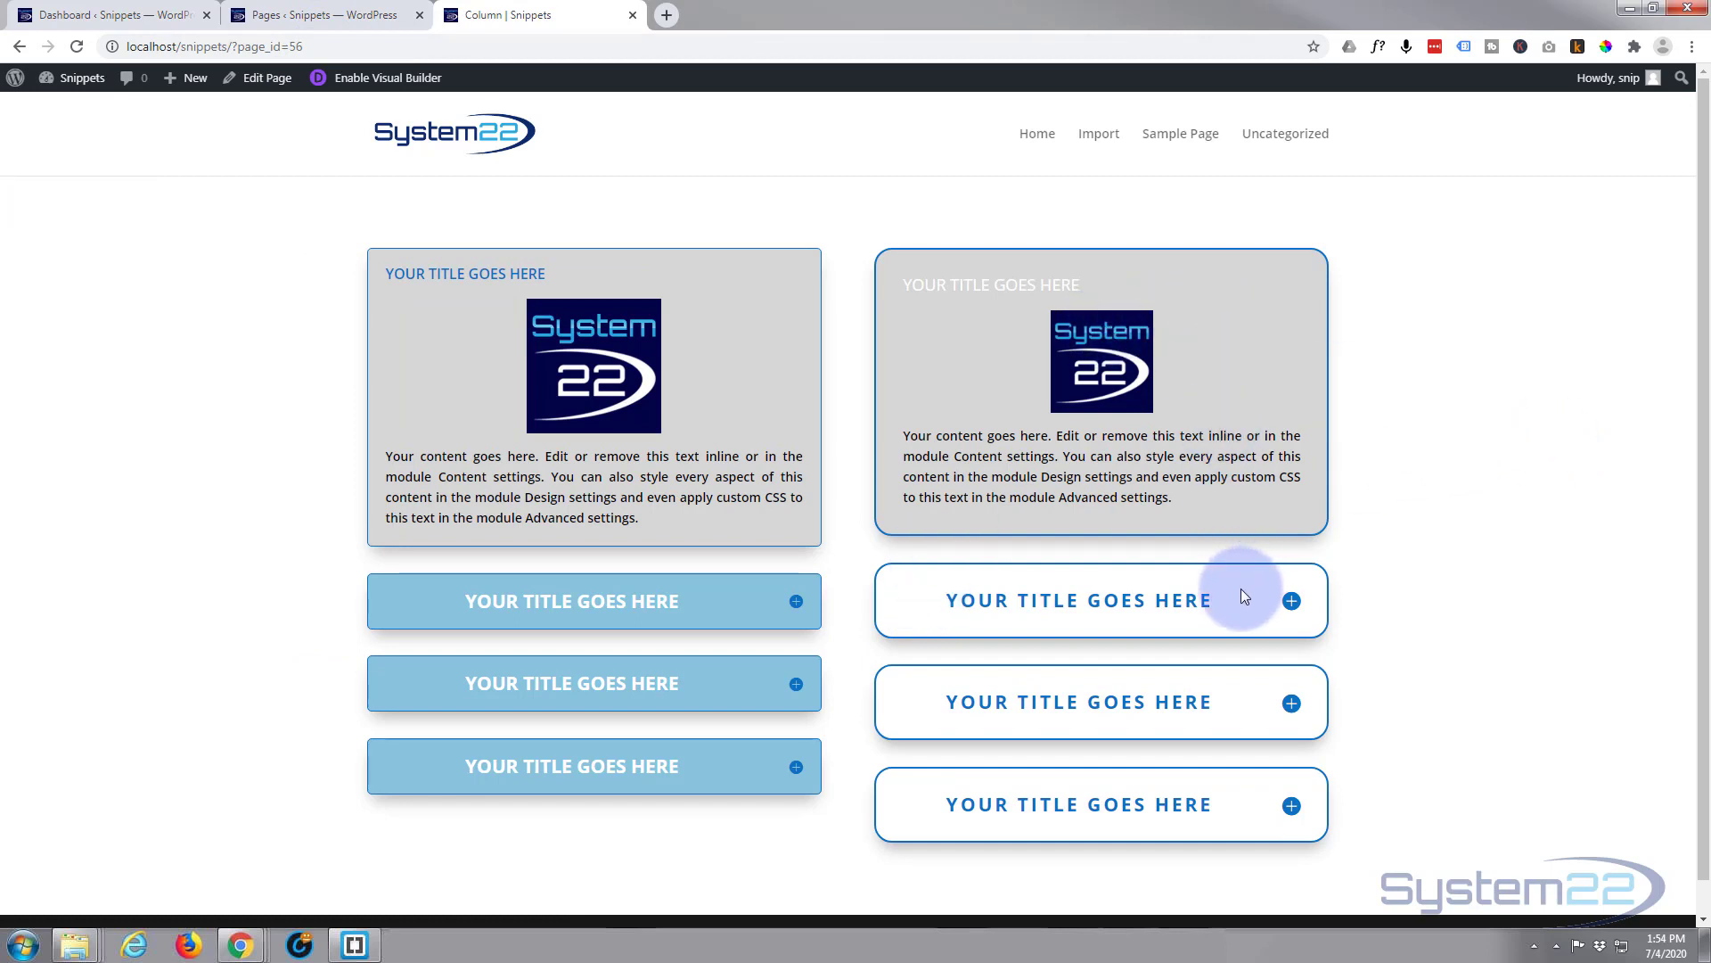
left_click(1297, 603)
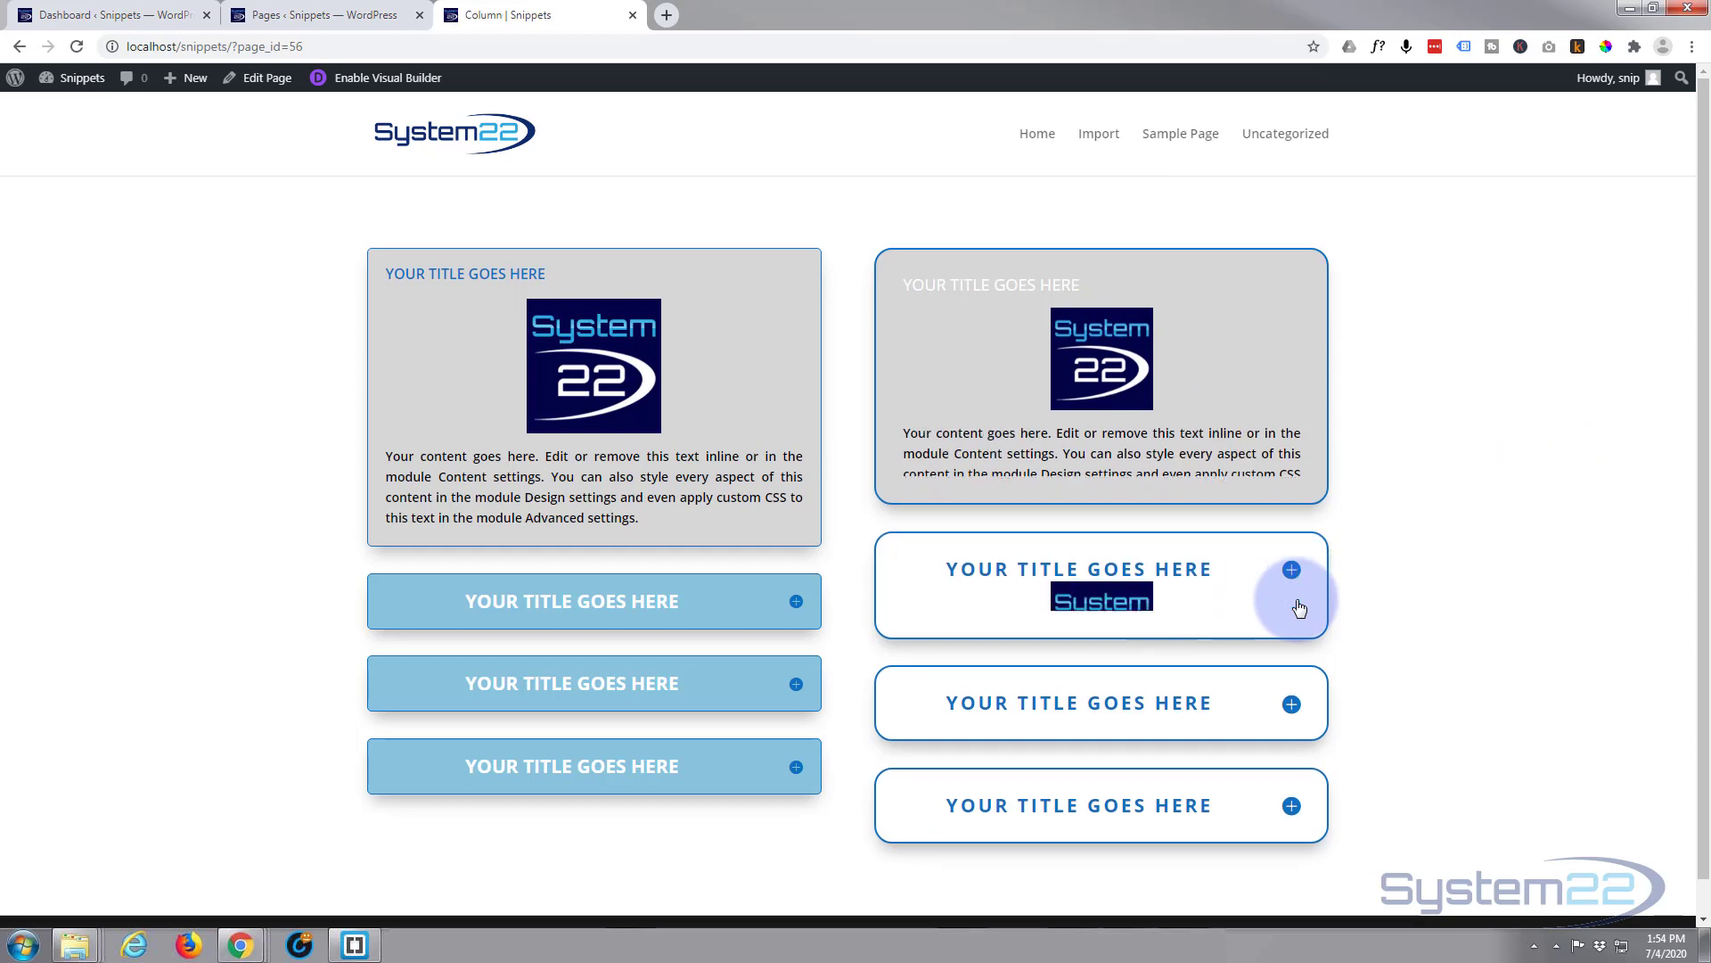
left_click(1294, 704)
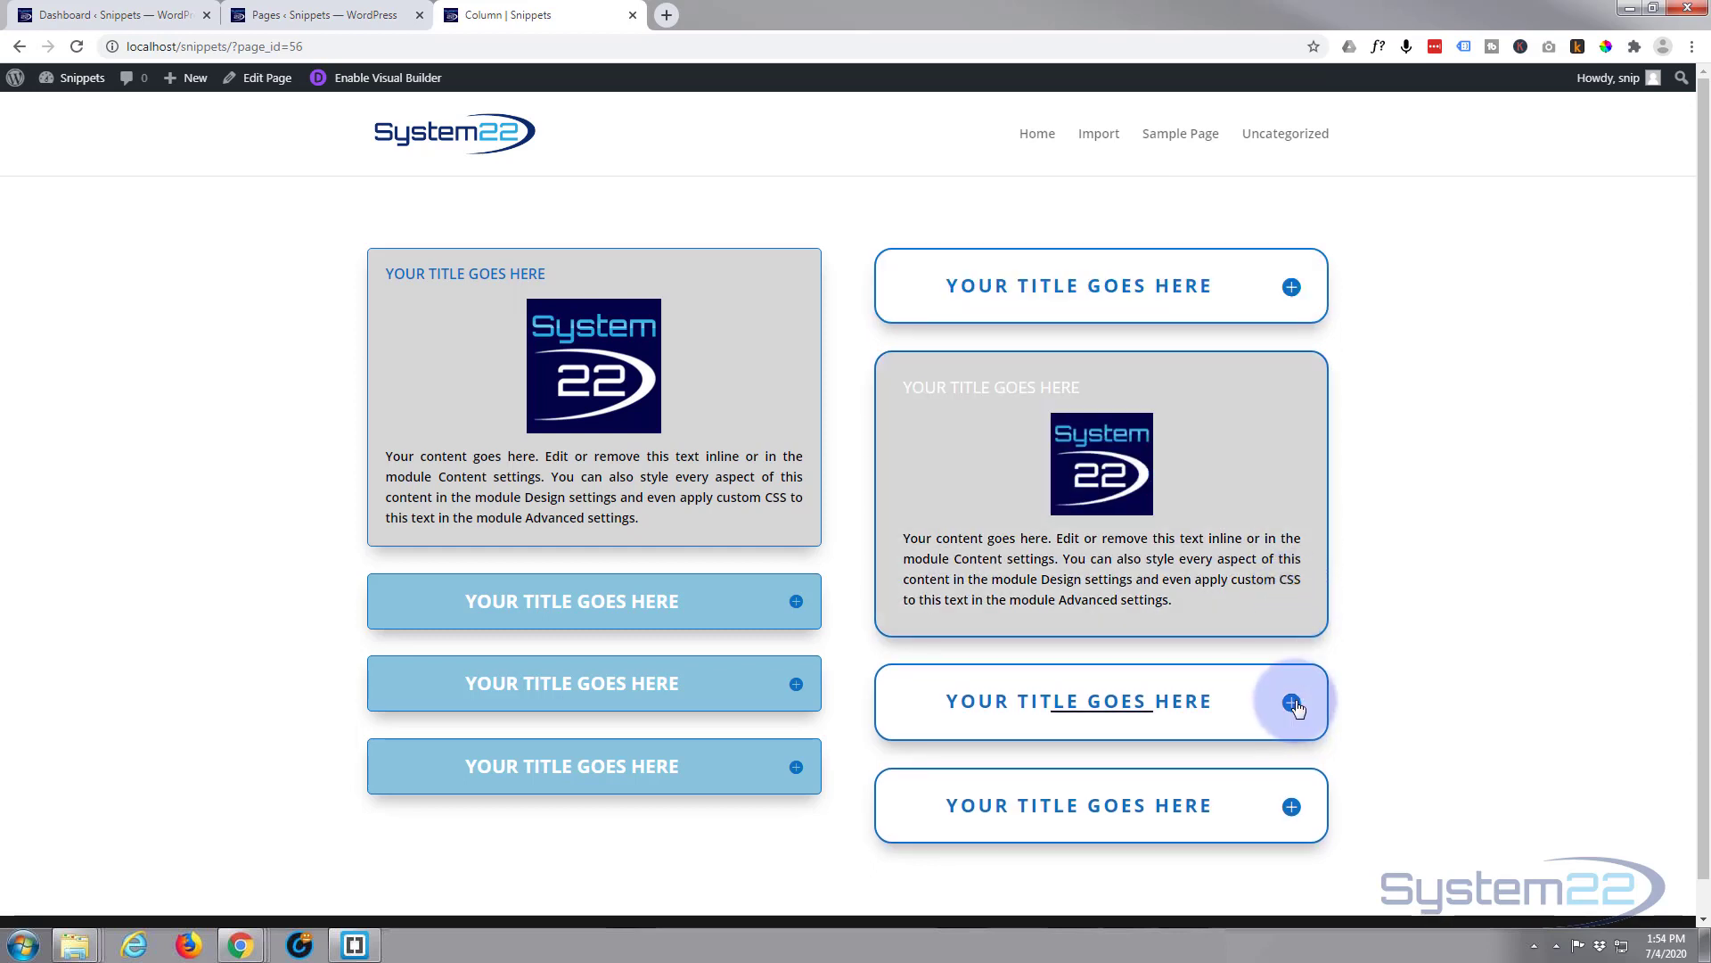
left_click(1293, 807)
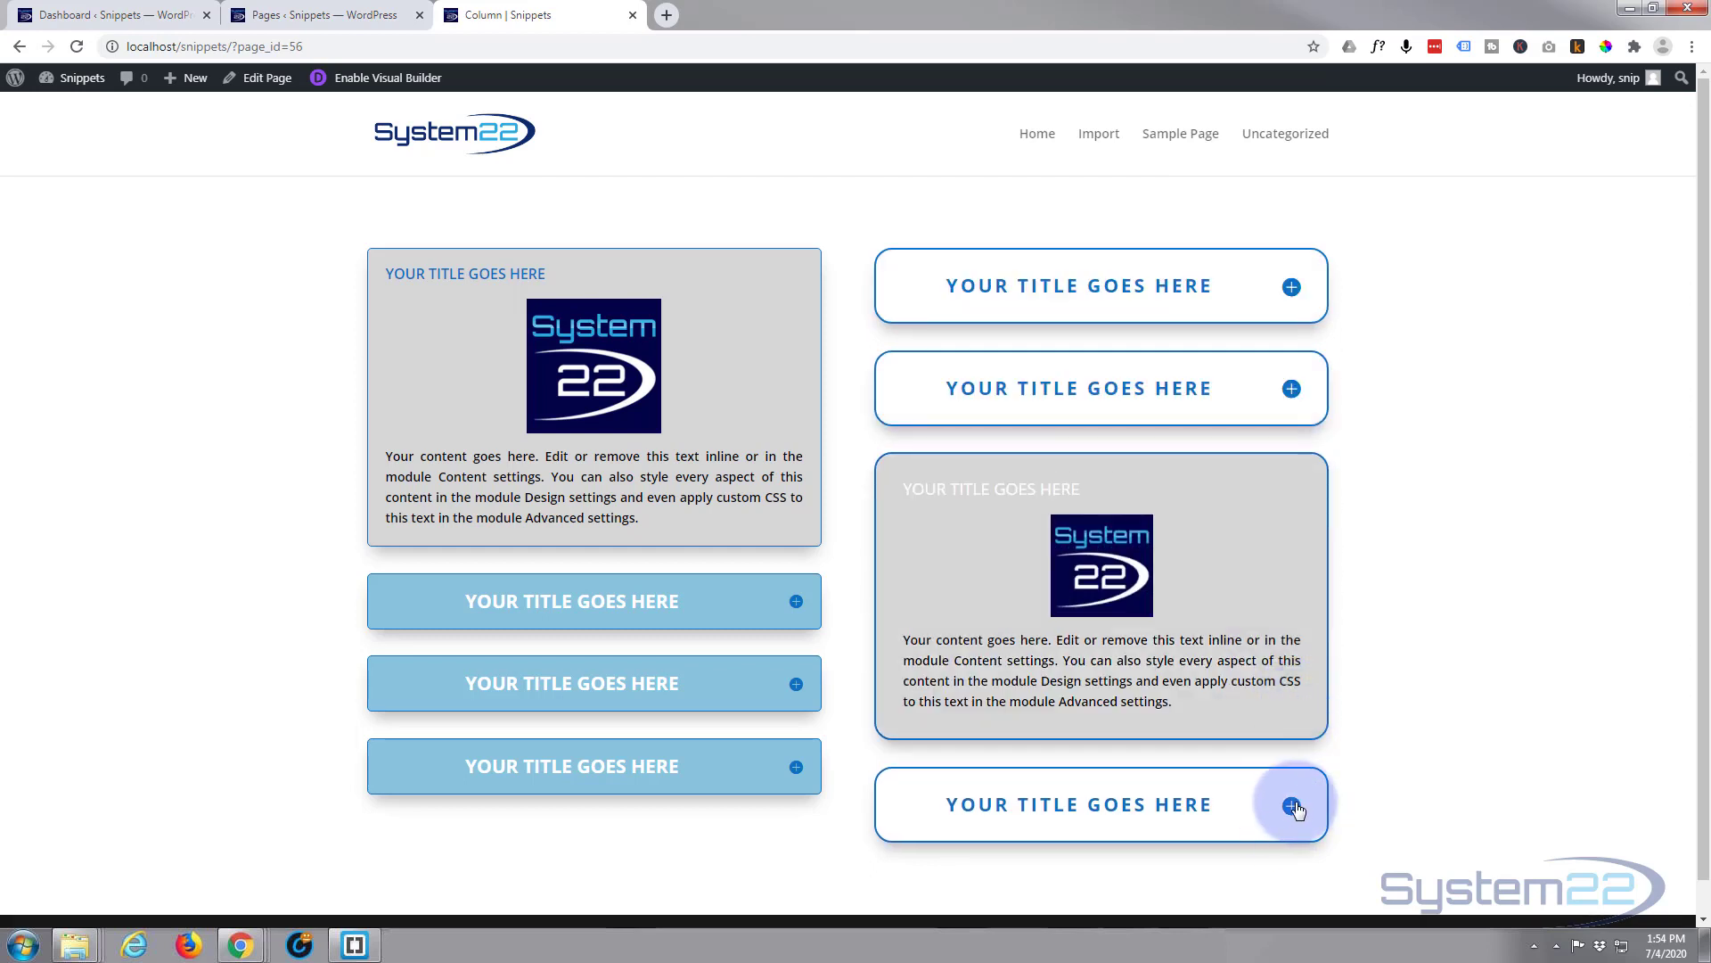